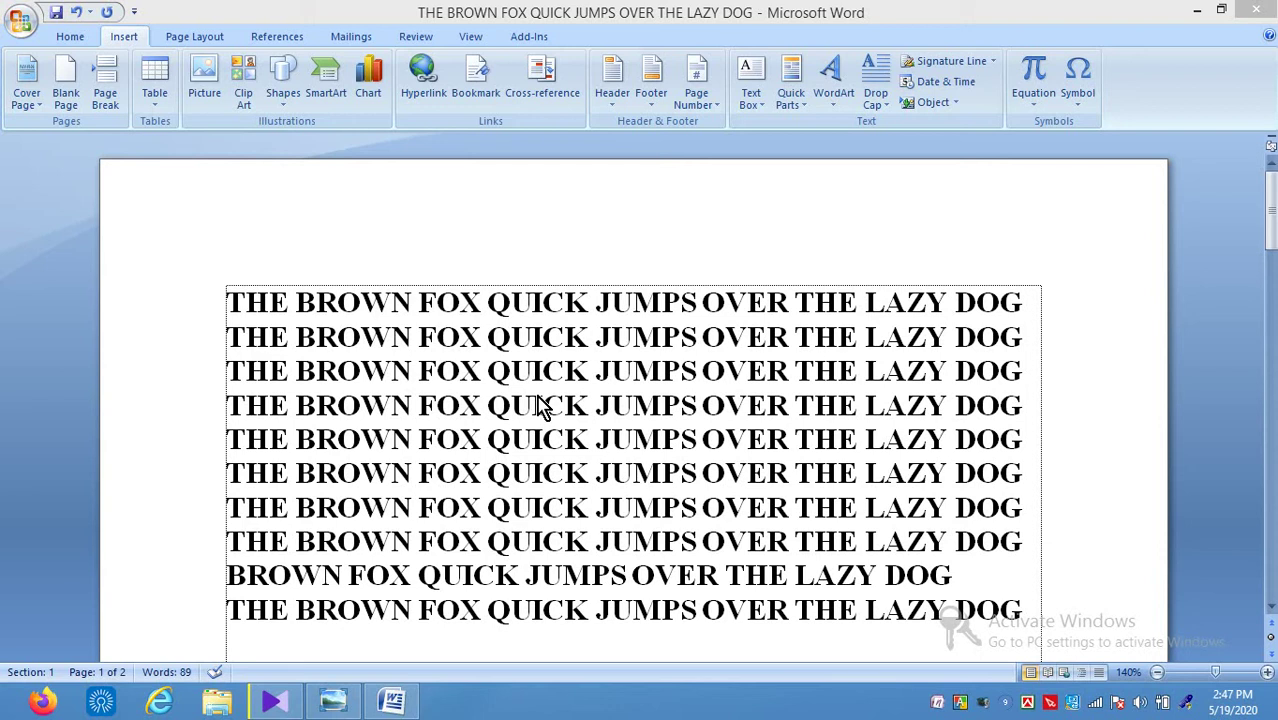
Select all ten repeated 'THE BROWN FOX' lines from the start of the text and delete them.
{"action": "left_click", "coordinate": [317, 337]}
{"action": "left_click", "coordinate": [250, 303]}
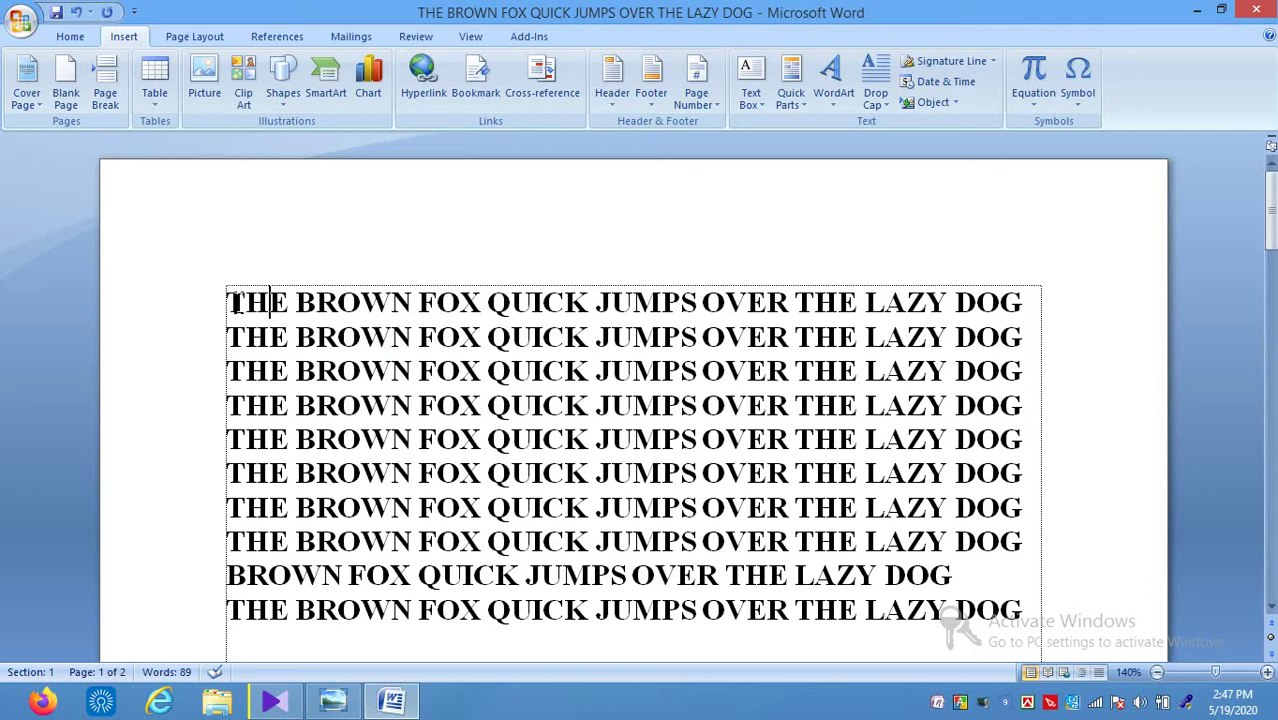
{"action": "left_click", "coordinate": [236, 305]}
{"action": "key", "text": "shift+Down"}
{"action": "key", "text": "shift+Down"}
{"action": "key", "text": "shift+Down"}
{"action": "key", "text": "shift+Down"}
{"action": "key", "text": "shift+Down"}
{"action": "key", "text": "shift+Down"}
{"action": "key", "text": "shift+Down"}
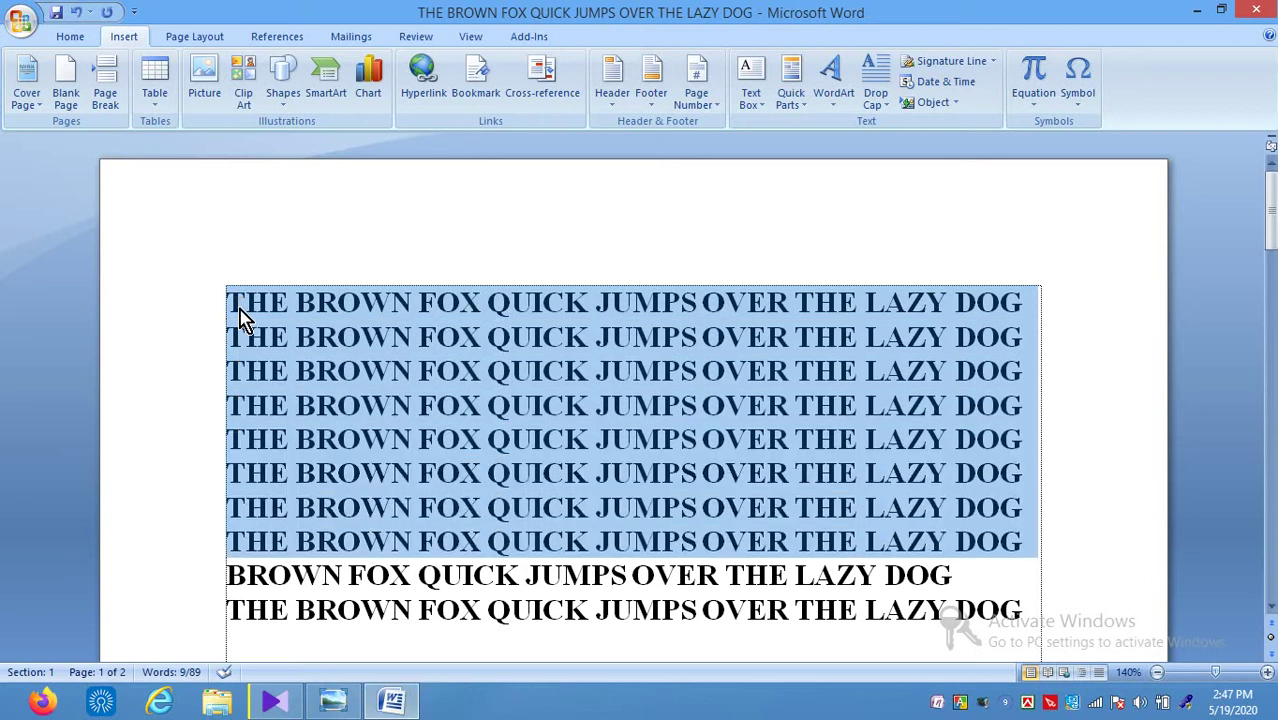
{"action": "key", "text": "shift+Down"}
{"action": "key", "text": "shift+Down"}
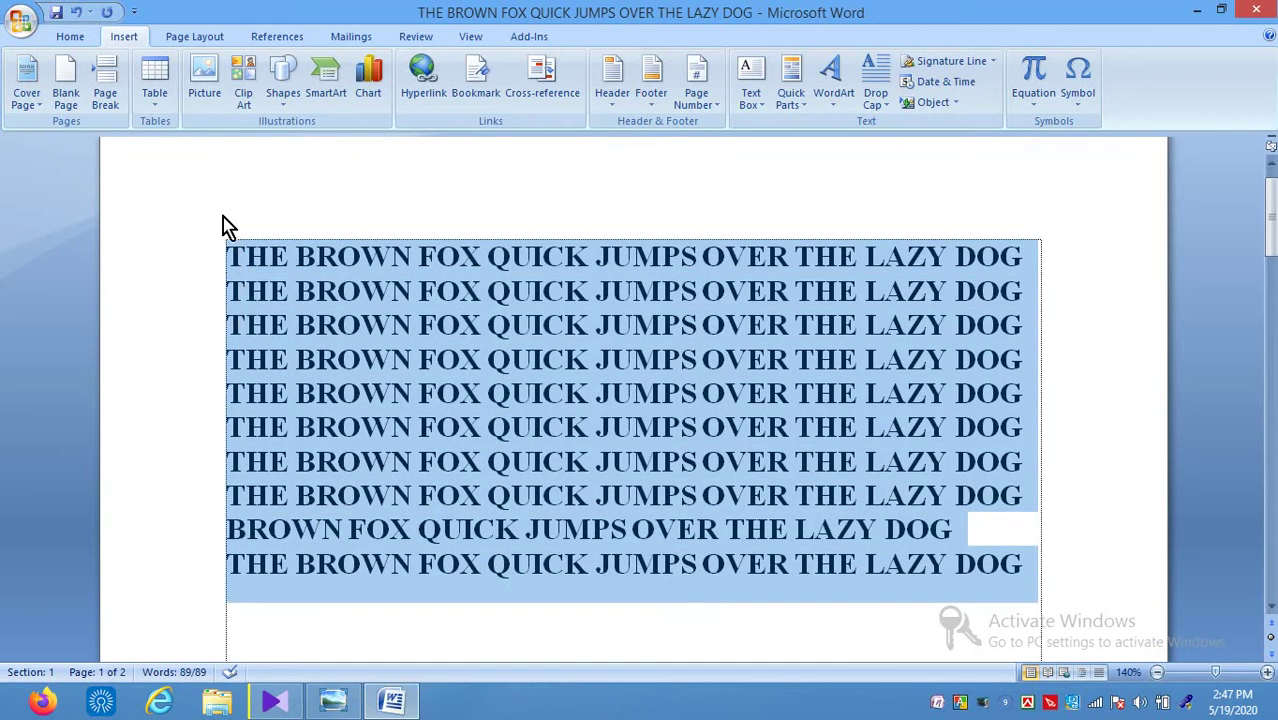
{"action": "key", "text": "Delete"}
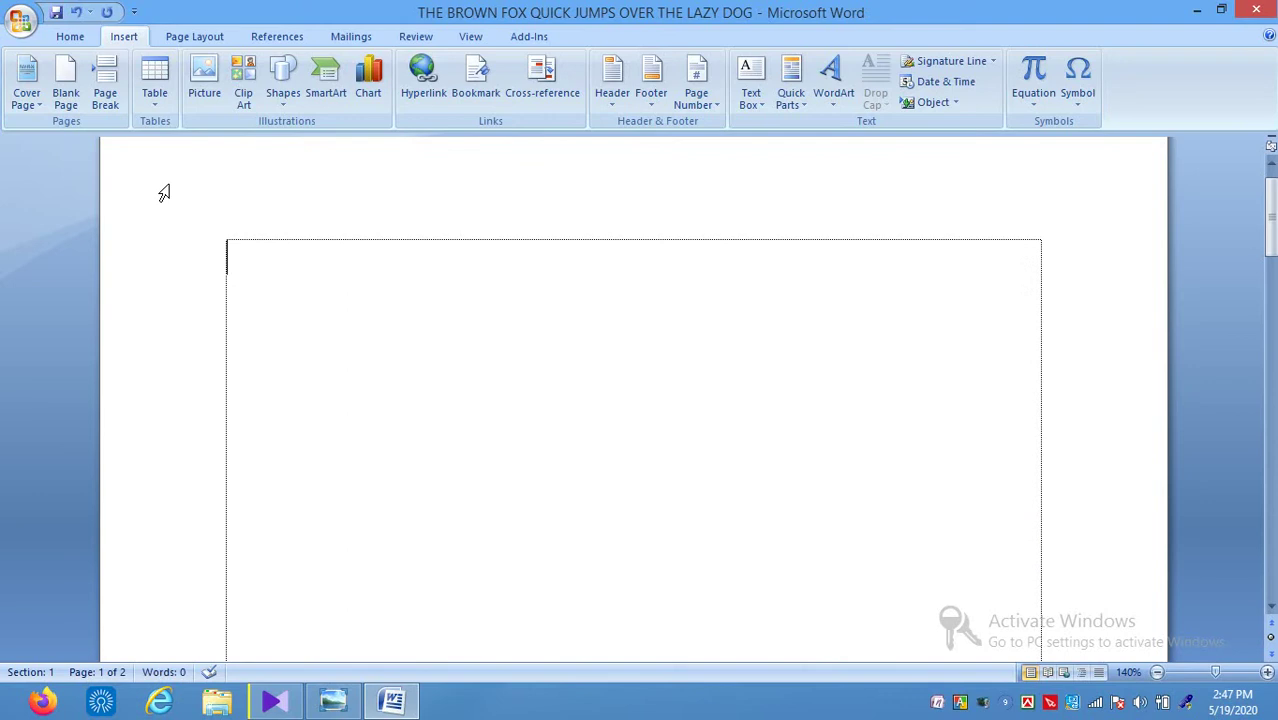
Set the Home font to SutonnyMJ at size 20, and zoom the page to 160%.
{"action": "left_click", "coordinate": [64, 38]}
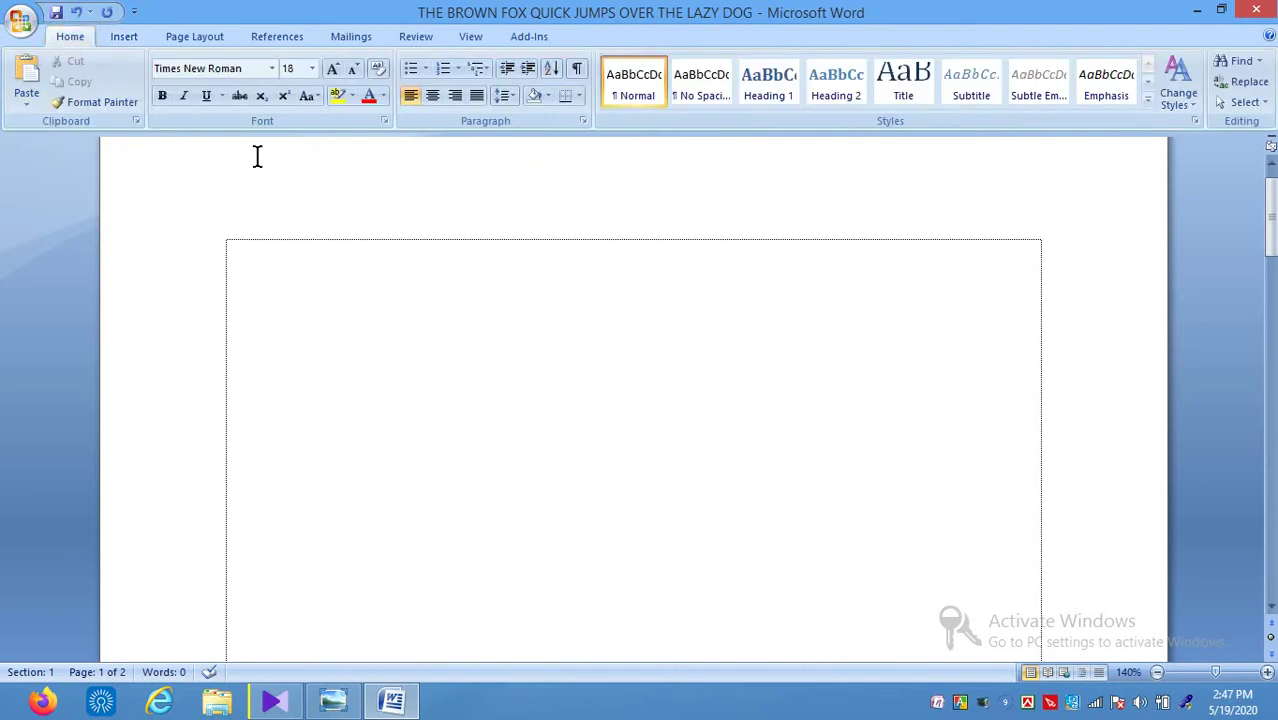
{"action": "left_click", "coordinate": [260, 67]}
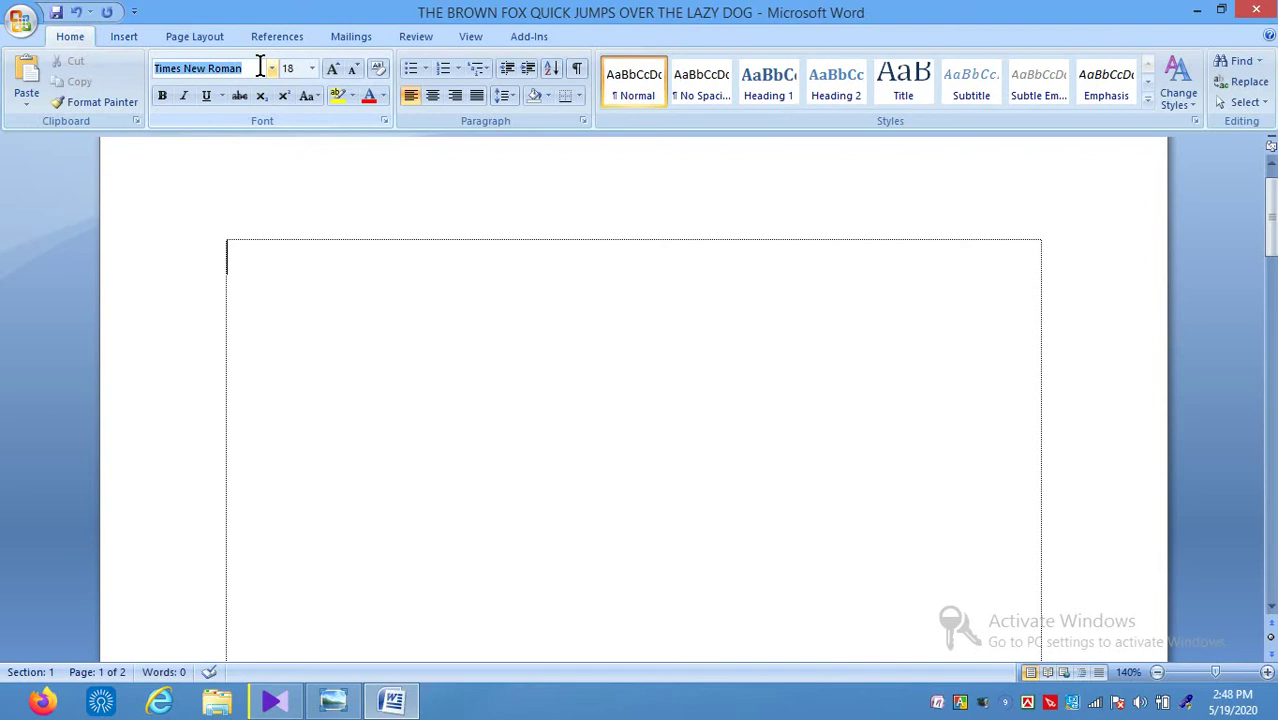
{"action": "type", "text": "SutonnyMJ"}
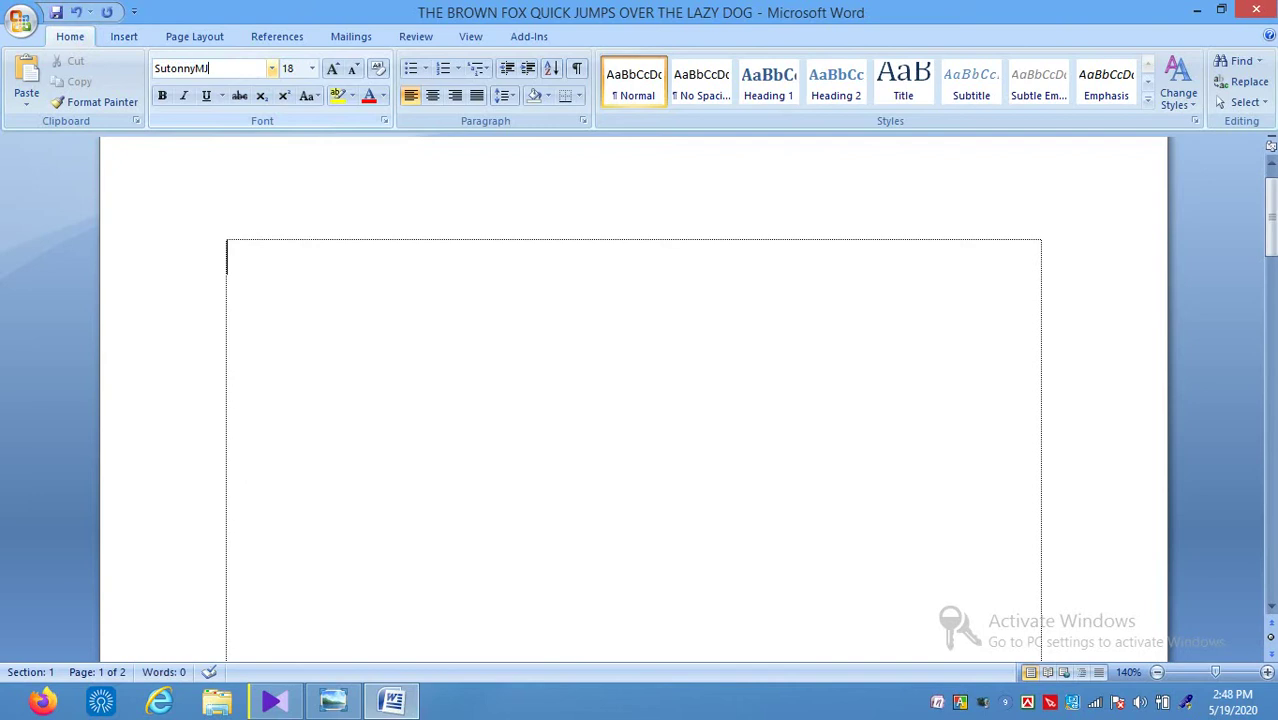
{"action": "key", "text": "Return"}
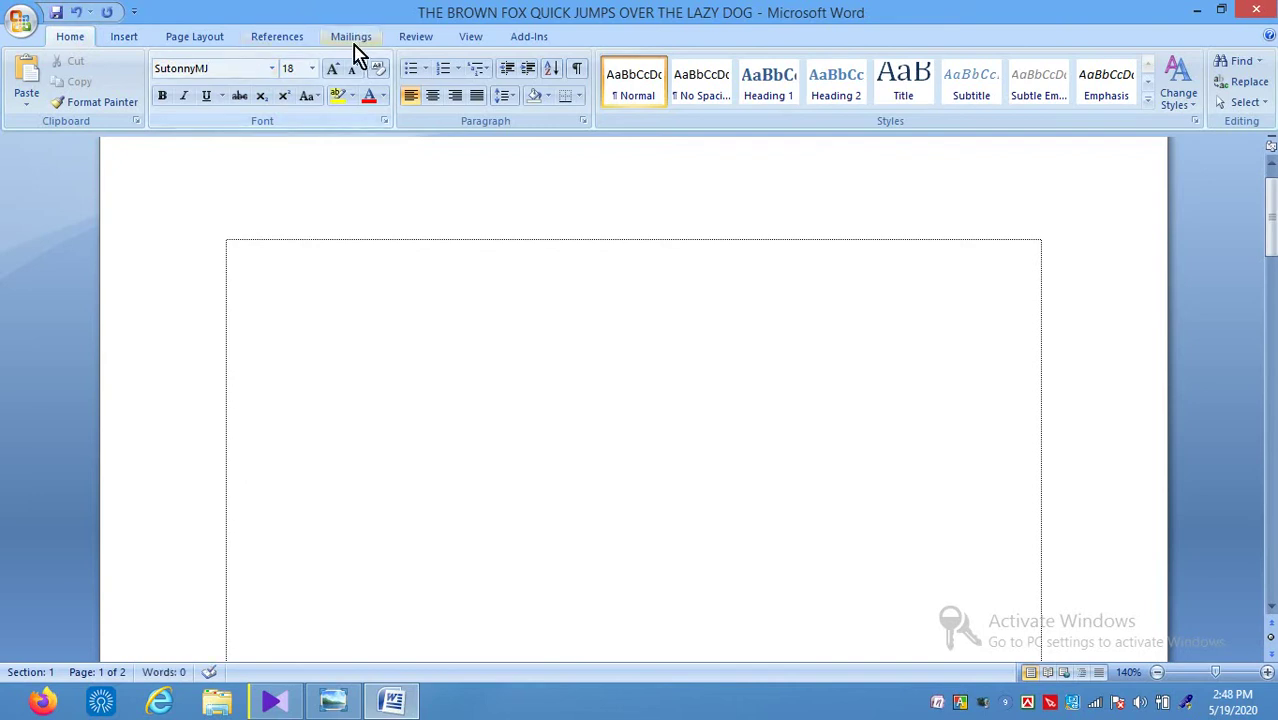
{"action": "left_click", "coordinate": [310, 68]}
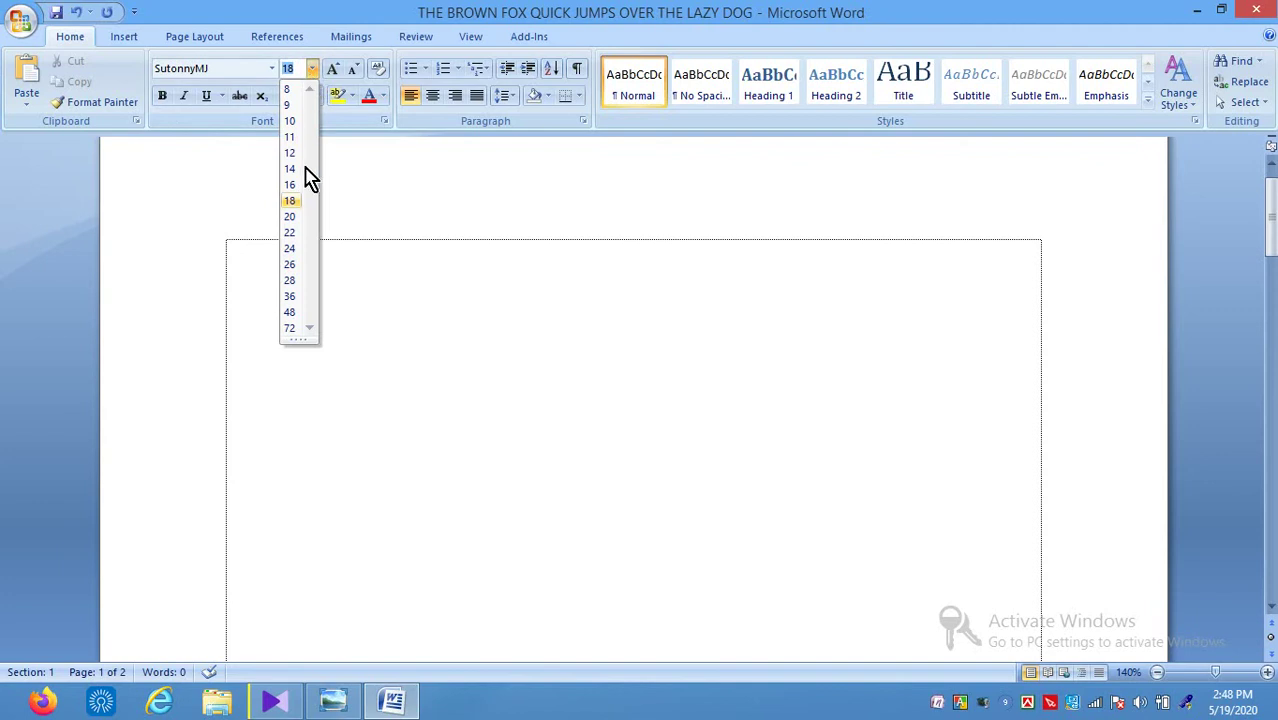
{"action": "left_click", "coordinate": [291, 185]}
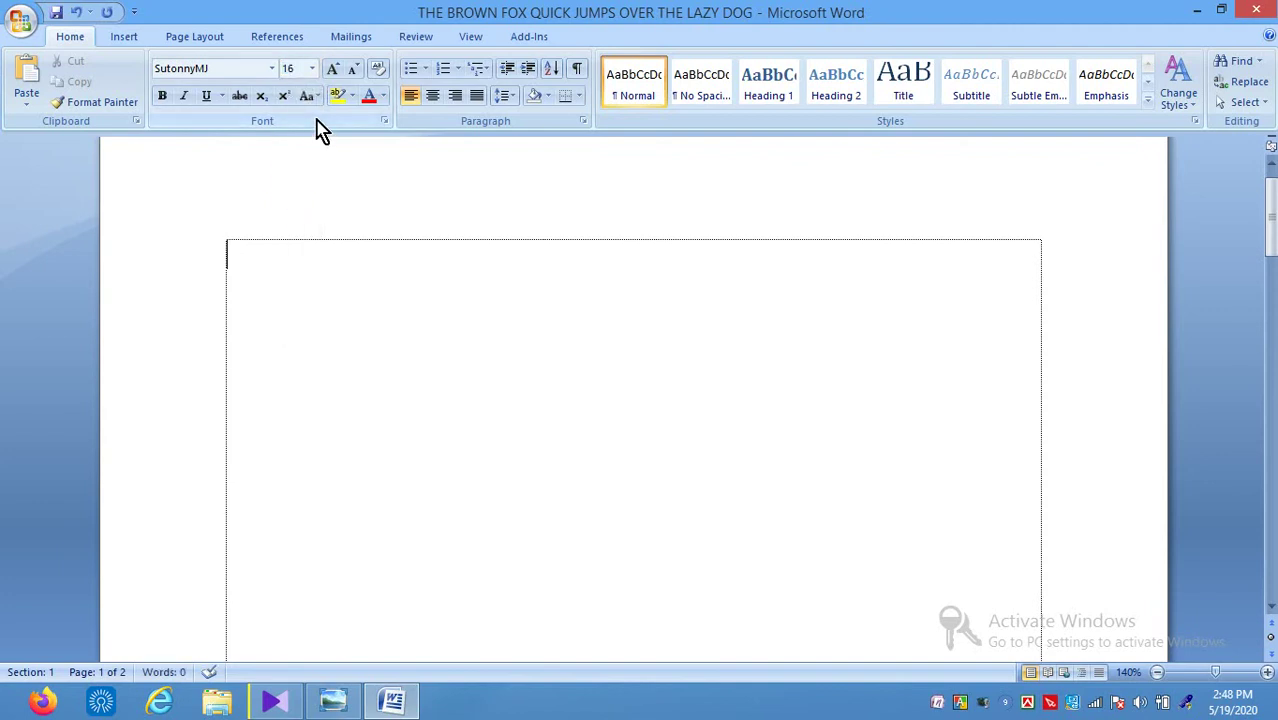
{"action": "left_click", "coordinate": [312, 70]}
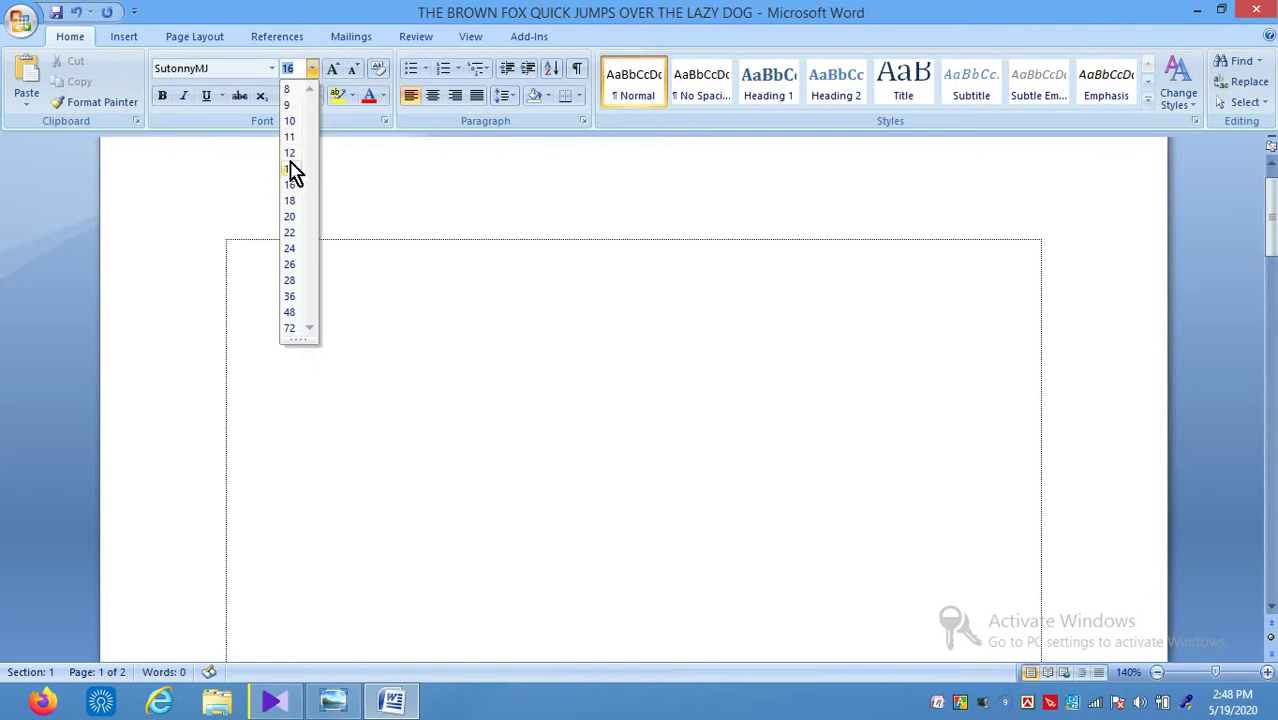
{"action": "left_click", "coordinate": [290, 217]}
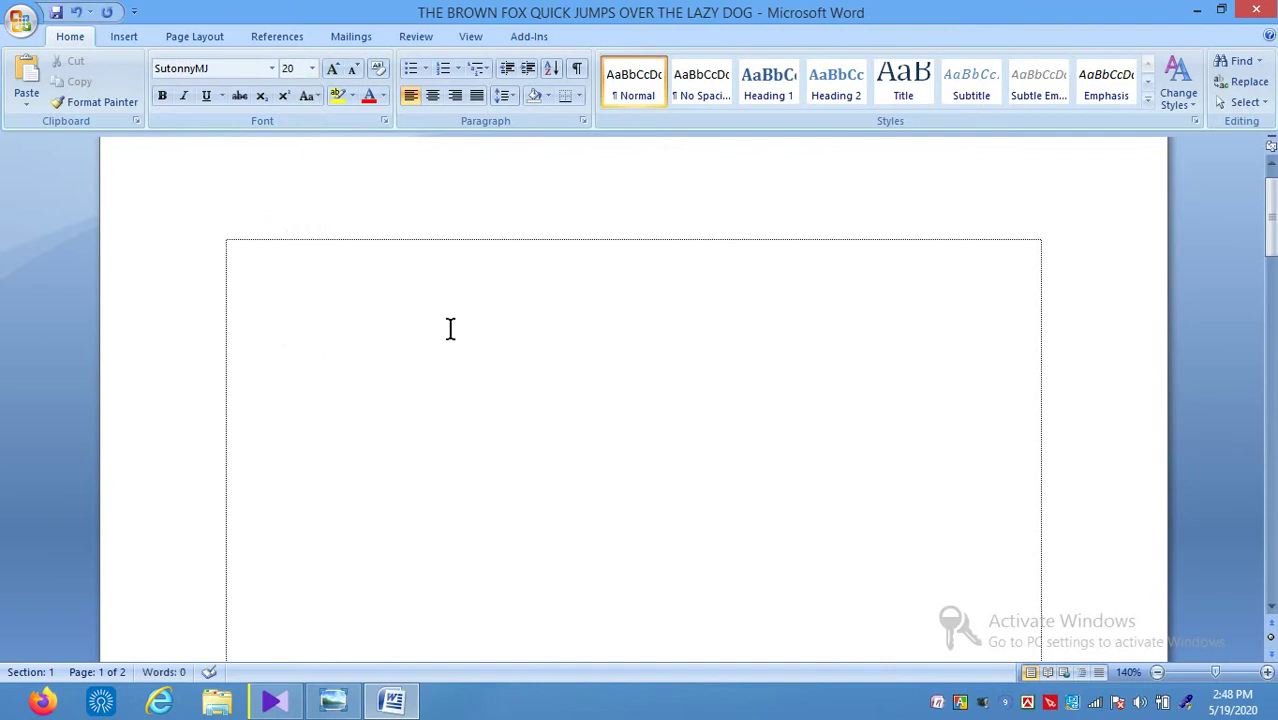
{"action": "left_click", "coordinate": [1267, 673]}
{"action": "left_click", "coordinate": [1267, 673]}
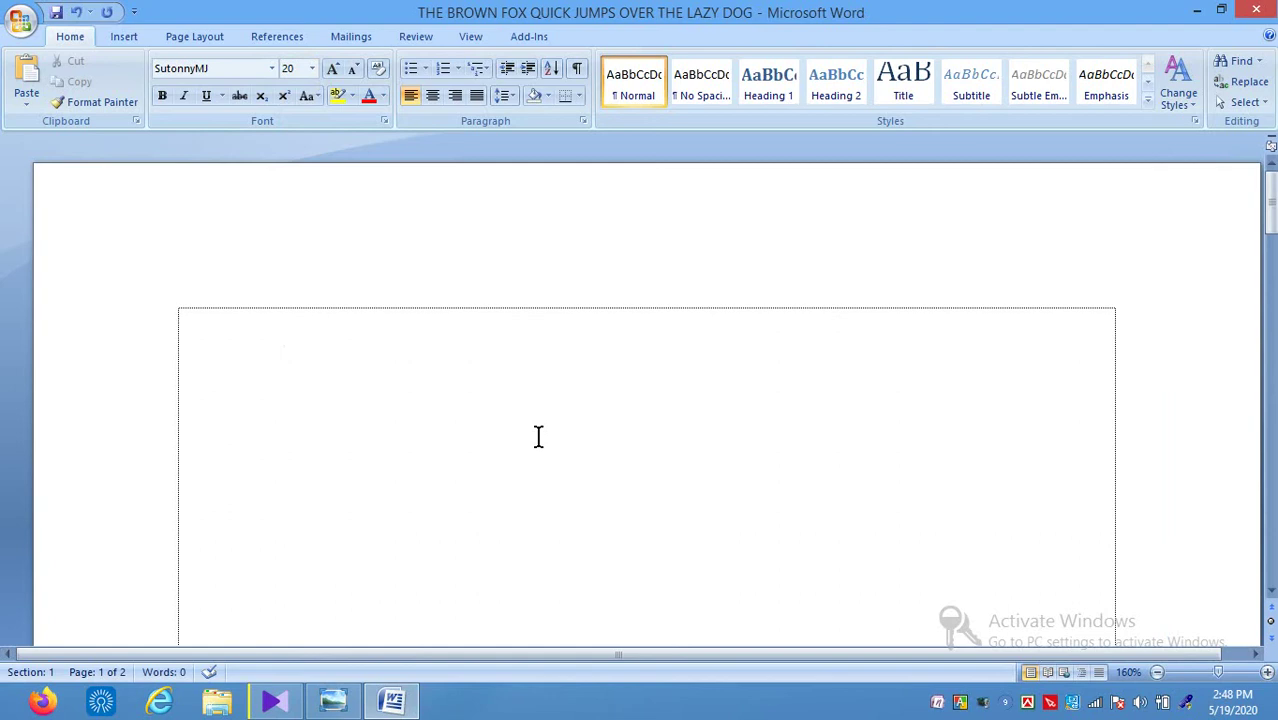
Test the Bijoy keyboard layout in the text box by typing and deleting trial characters like ক.
{"action": "type", "text": "K"}
{"action": "key", "text": "BackSpace"}
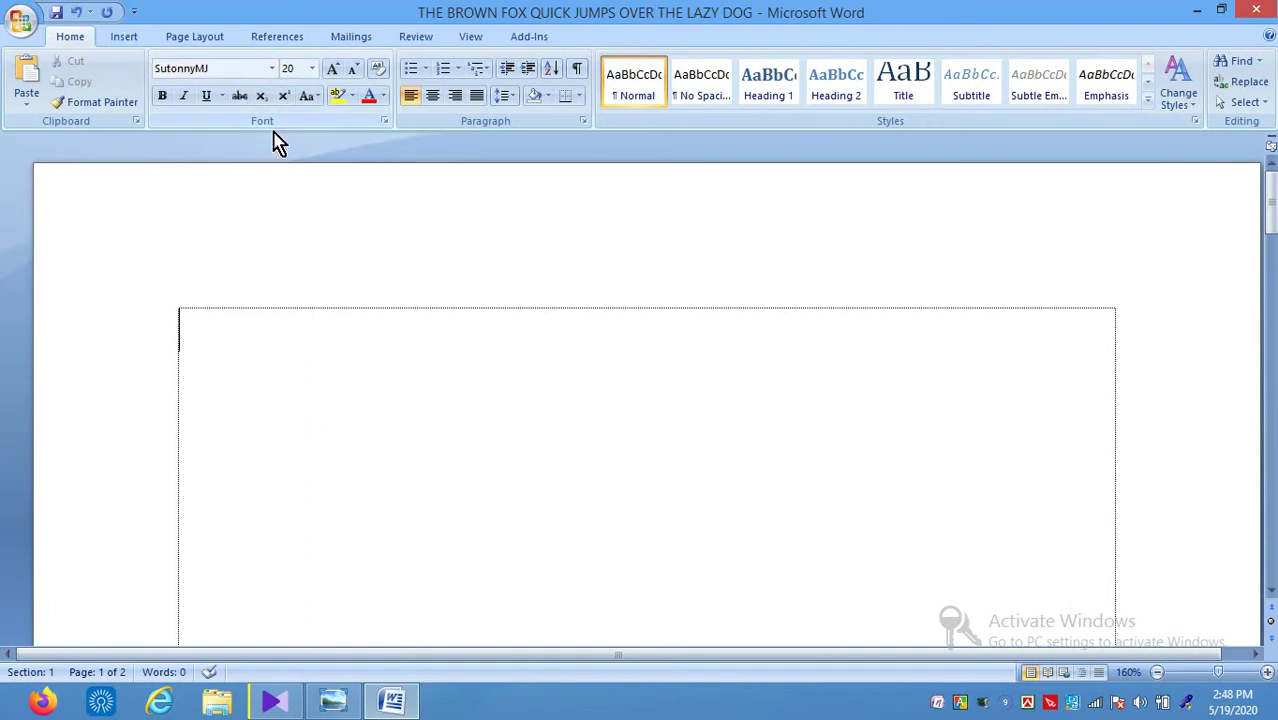
{"action": "left_click", "coordinate": [211, 334]}
{"action": "type", "text": "j"}
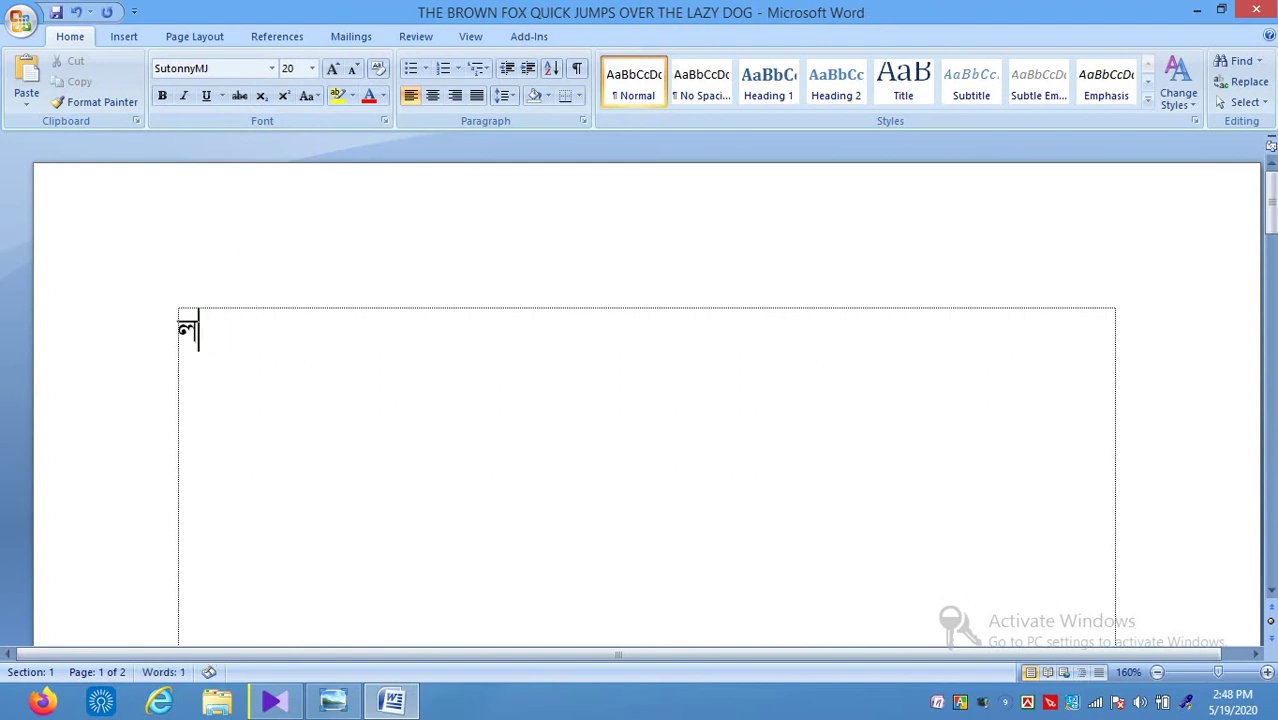
{"action": "key", "text": "BackSpace"}
{"action": "type", "text": "K"}
{"action": "key", "text": "BackSpace"}
{"action": "type", "text": "ক"}
{"action": "key", "text": "BackSpace"}
{"action": "type", "text": "ক"}
{"action": "key", "text": "BackSpace"}
Type the Bengali line আমার সোনার বাংলা আমি তোমায় ভালবাসি and place the caret after বাংলা.
{"action": "type", "text": "অামার সোনার"}
{"action": "type", "text": " বাংলা"}
{"action": "type", "text": "অািম েতামায়"}
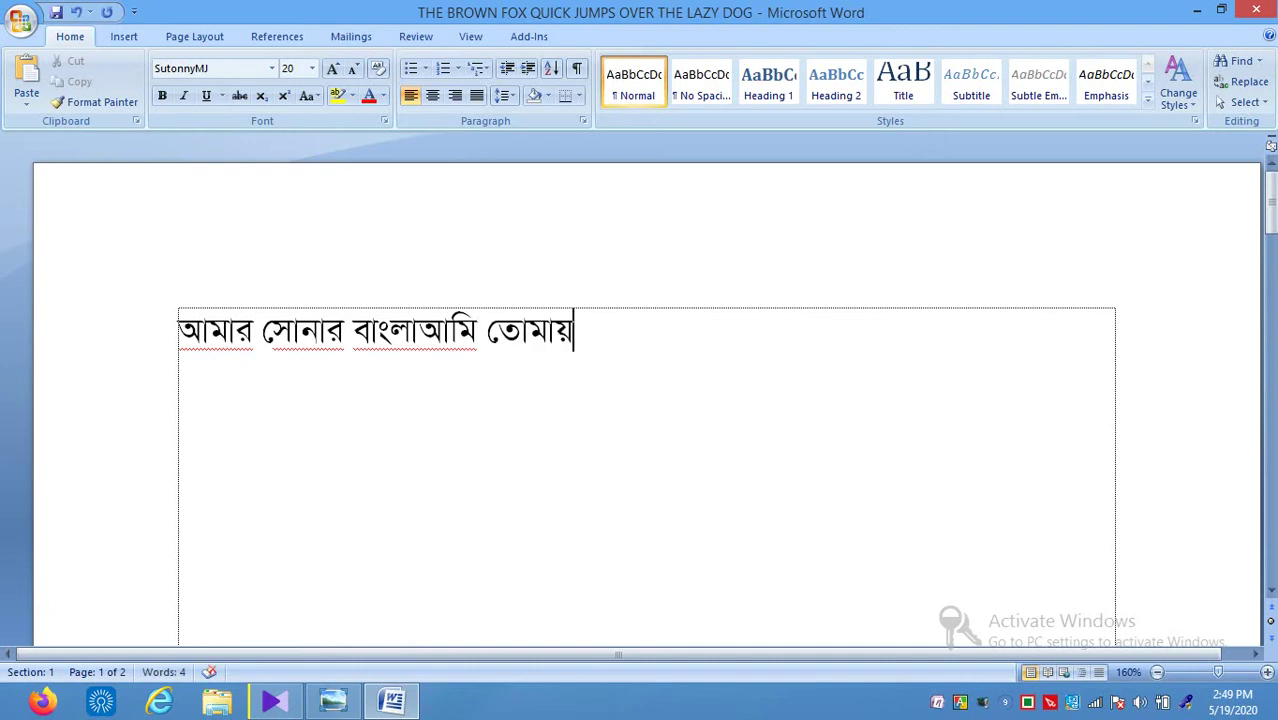
{"action": "type", "text": " ভালবািস"}
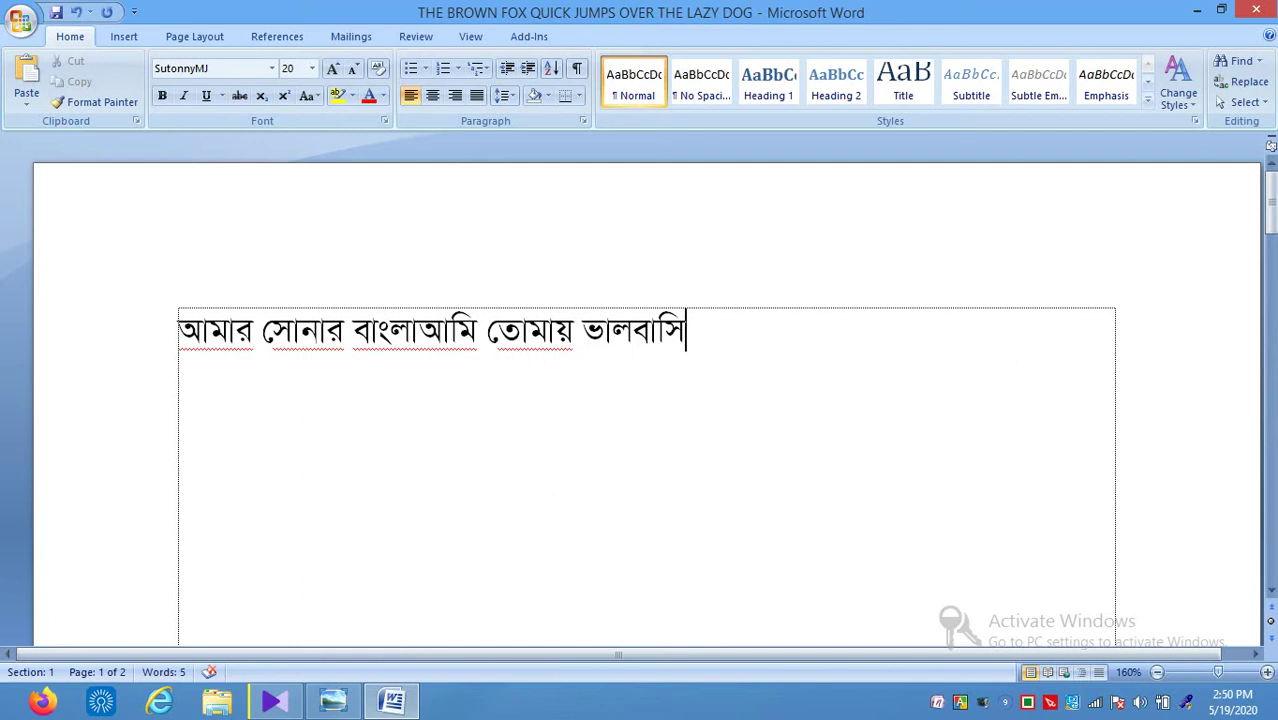
{"action": "left_click", "coordinate": [422, 338]}
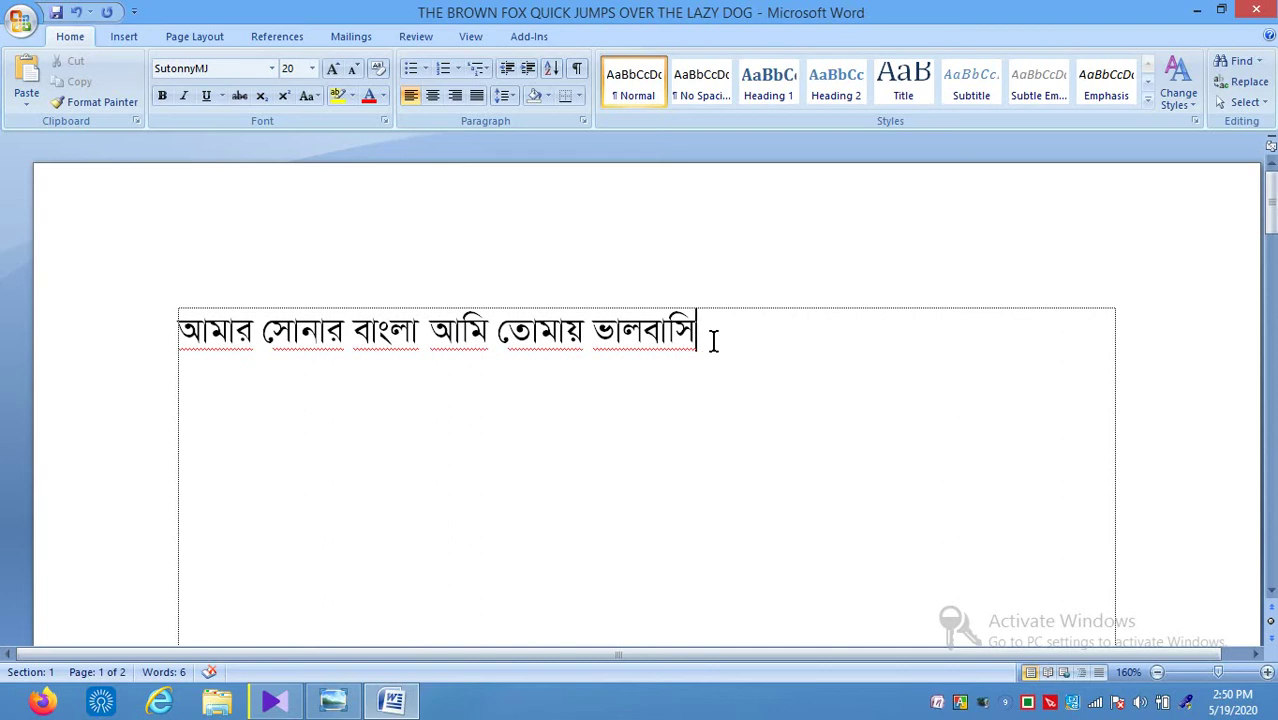
{"action": "left_click", "coordinate": [556, 330]}
{"action": "left_click", "coordinate": [189, 336]}
{"action": "left_click", "coordinate": [166, 321]}
{"action": "left_click", "coordinate": [476, 348]}
{"action": "left_click_drag", "start_coordinate": [362, 330], "coordinate": [320, 330]}
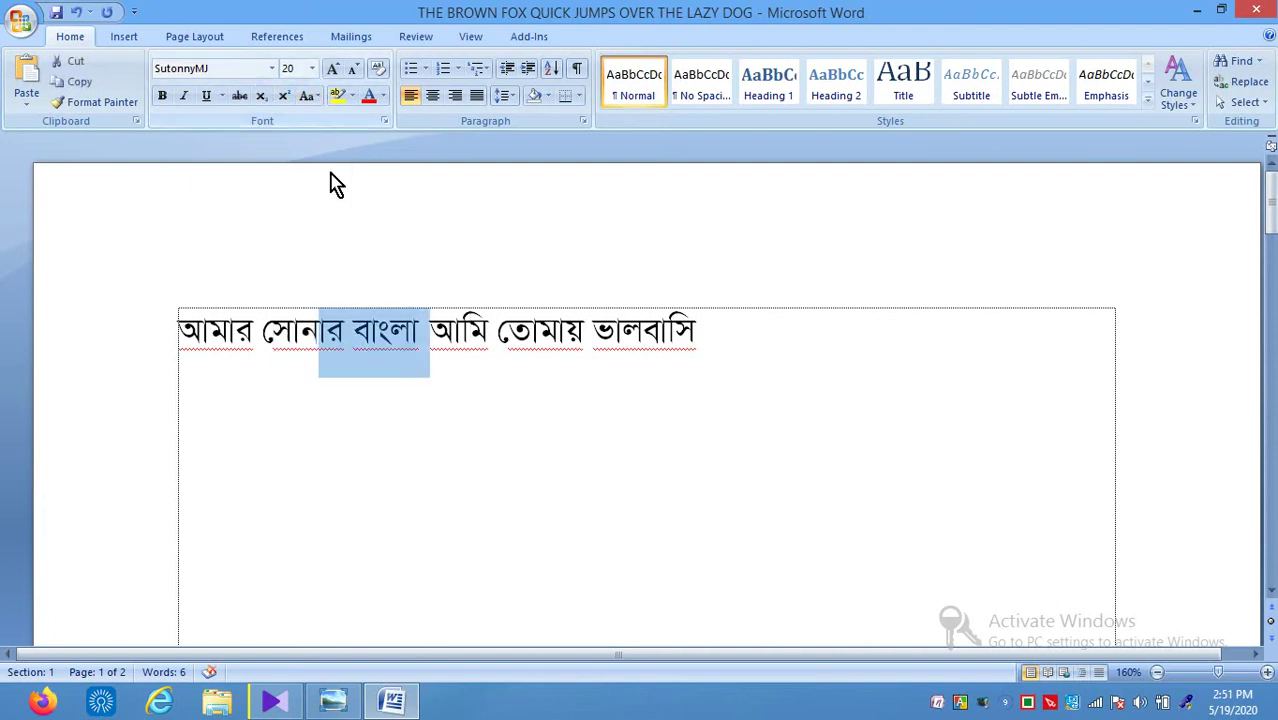
{"action": "left_click", "coordinate": [318, 330]}
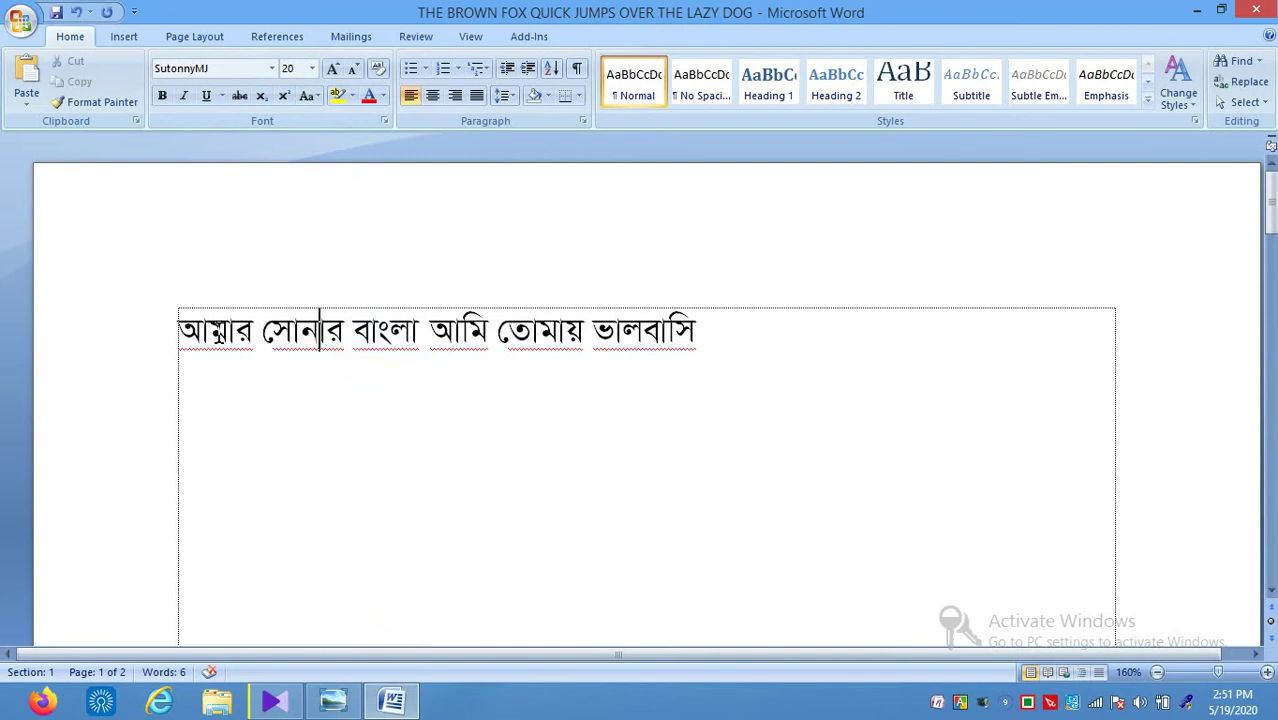
{"action": "left_click", "coordinate": [179, 332]}
{"action": "left_click", "coordinate": [442, 405]}
{"action": "double_click", "coordinate": [442, 405]}
{"action": "left_click", "coordinate": [758, 303]}
{"action": "left_click", "coordinate": [636, 350]}
{"action": "left_click", "coordinate": [357, 370]}
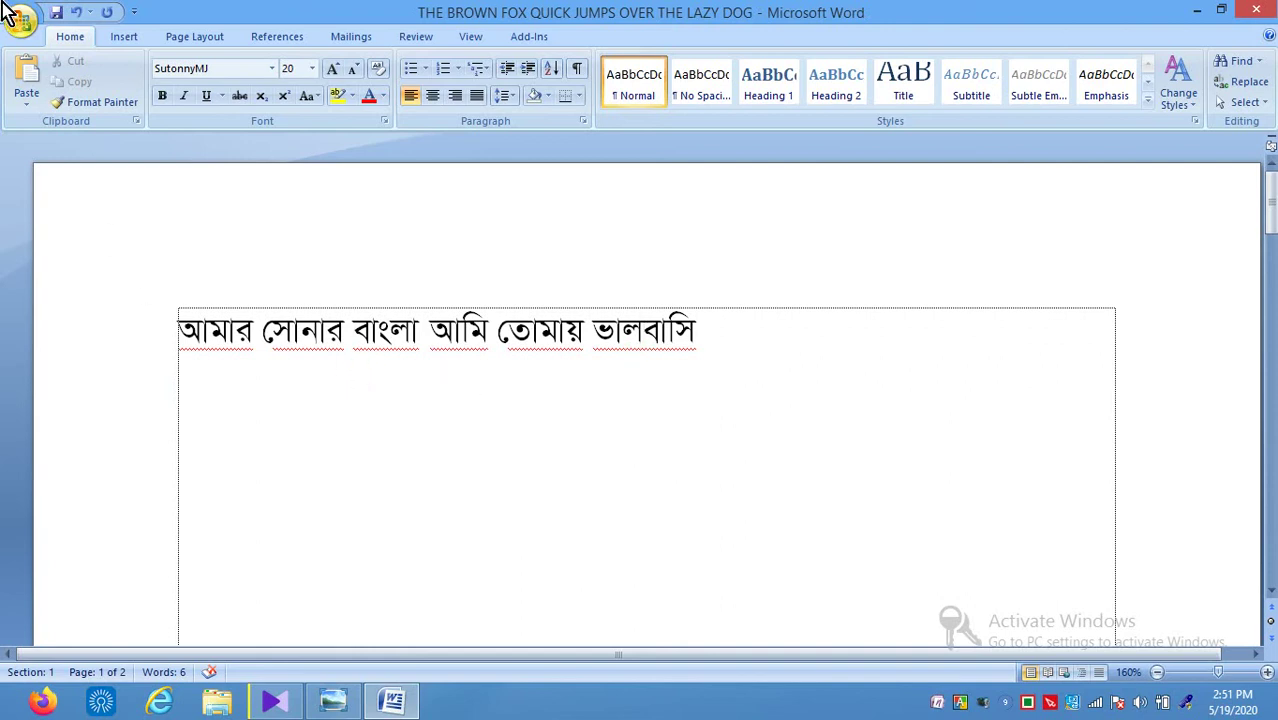
{"action": "left_click", "coordinate": [24, 38]}
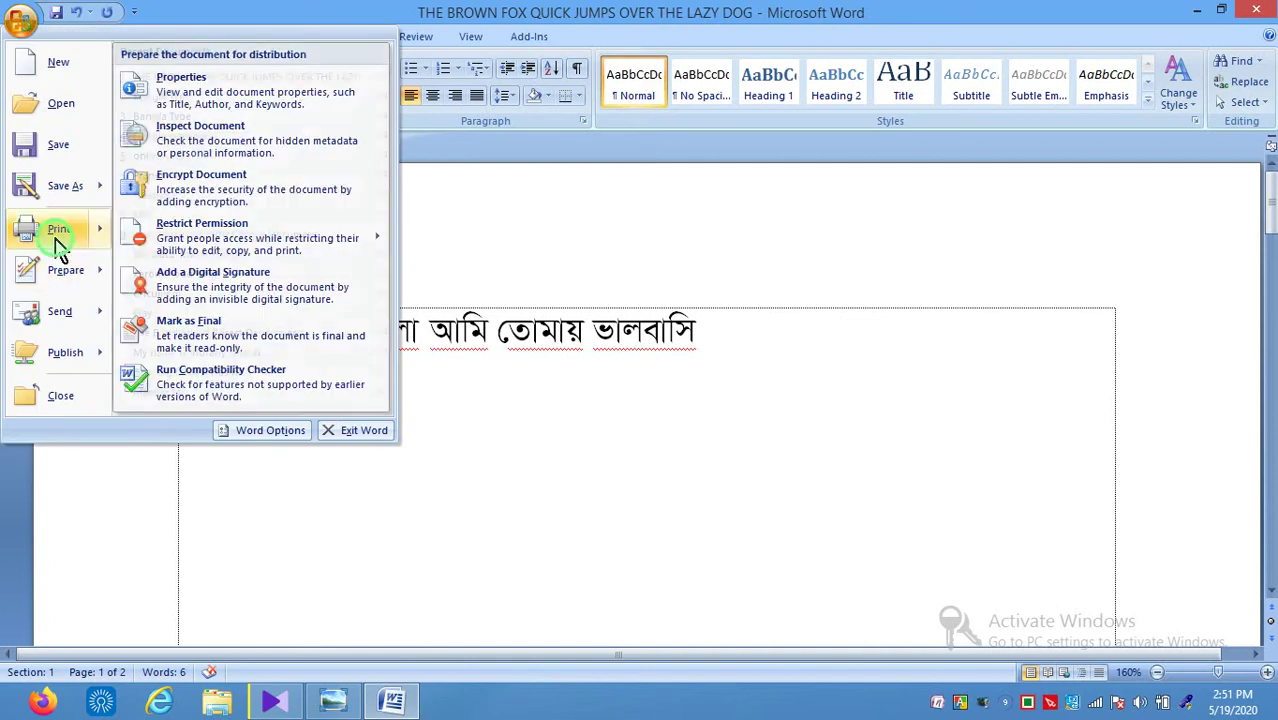
{"action": "left_click", "coordinate": [57, 240]}
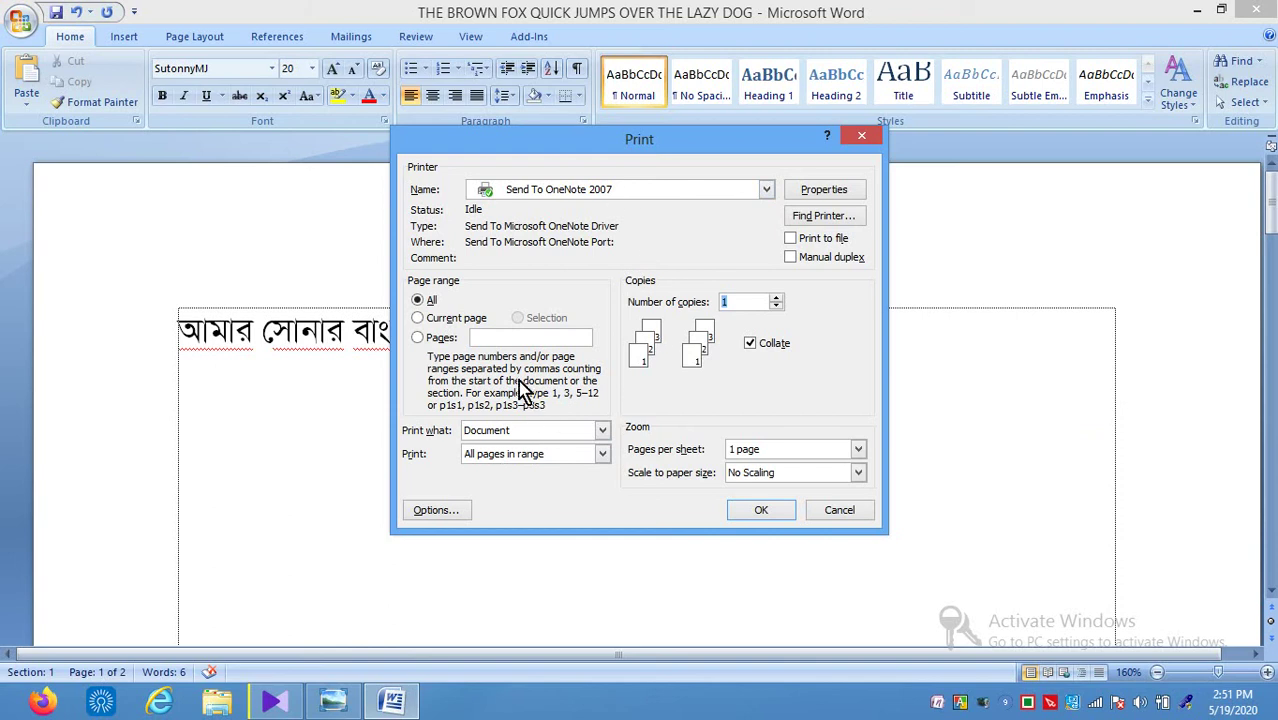
{"action": "left_click", "coordinate": [447, 320]}
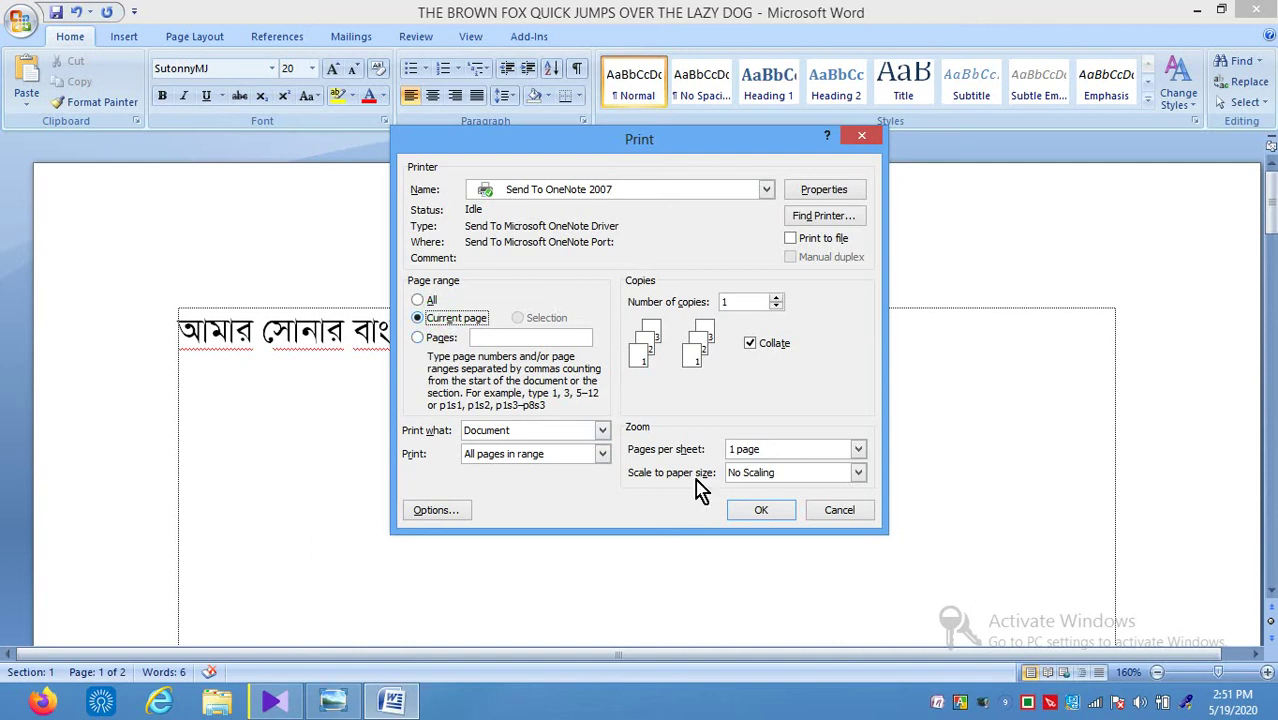
{"action": "left_click", "coordinate": [477, 338]}
{"action": "type", "text": "1"}
{"action": "key", "text": "BackSpace"}
{"action": "type", "text": "1"}
{"action": "key", "text": "BackSpace"}
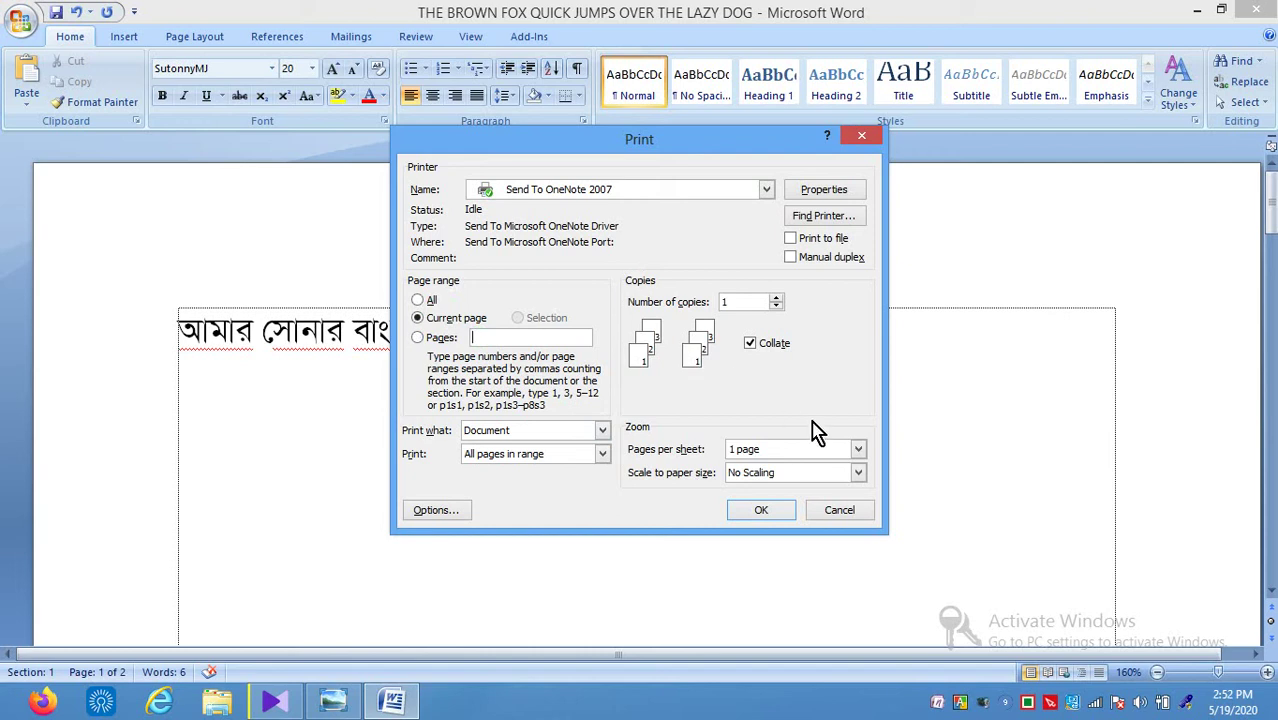
{"action": "left_click", "coordinate": [836, 512]}
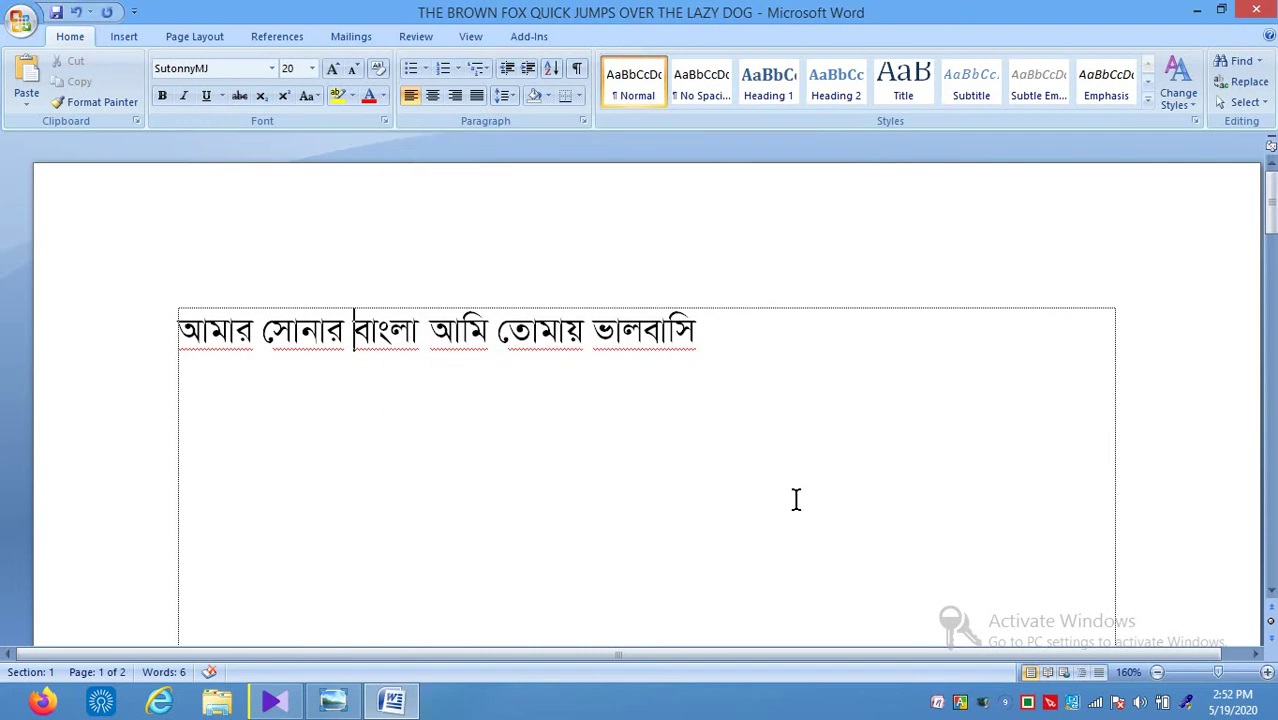
Reposition the caret in the Bengali line, ending just after আমার.
{"action": "left_click", "coordinate": [543, 392]}
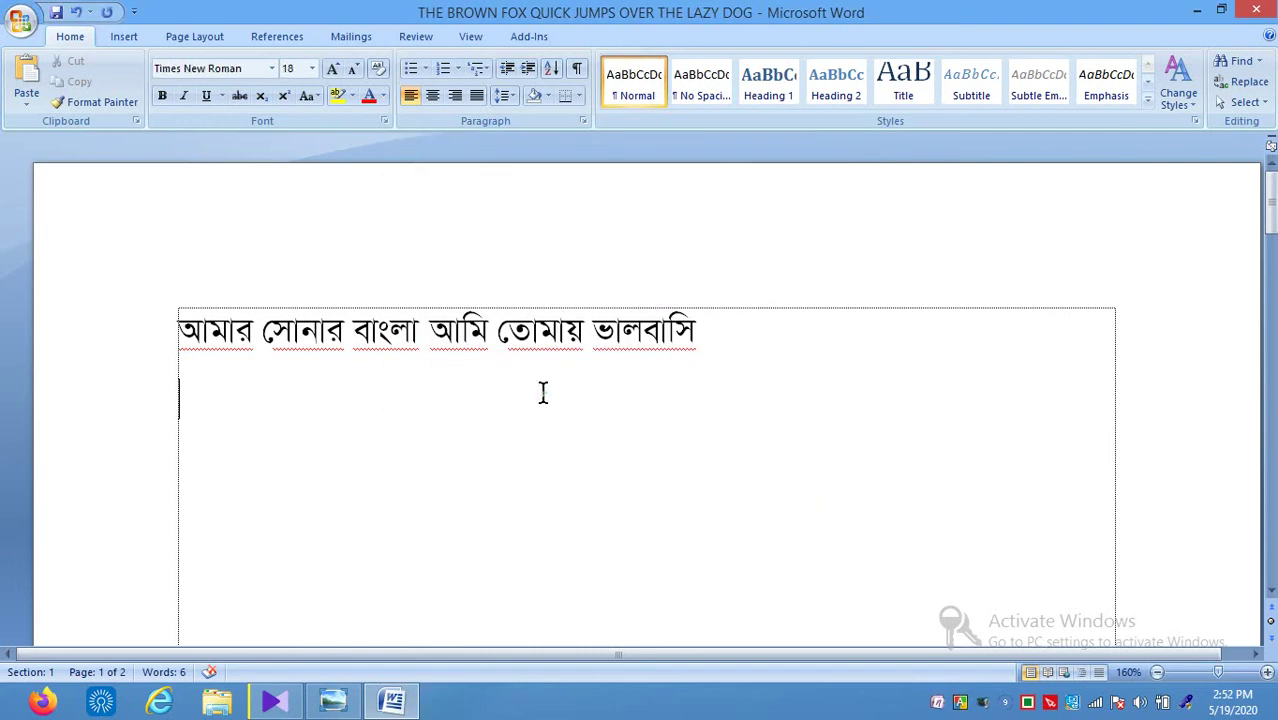
{"action": "left_click", "coordinate": [352, 330]}
{"action": "left_click", "coordinate": [194, 400]}
{"action": "left_click", "coordinate": [301, 252]}
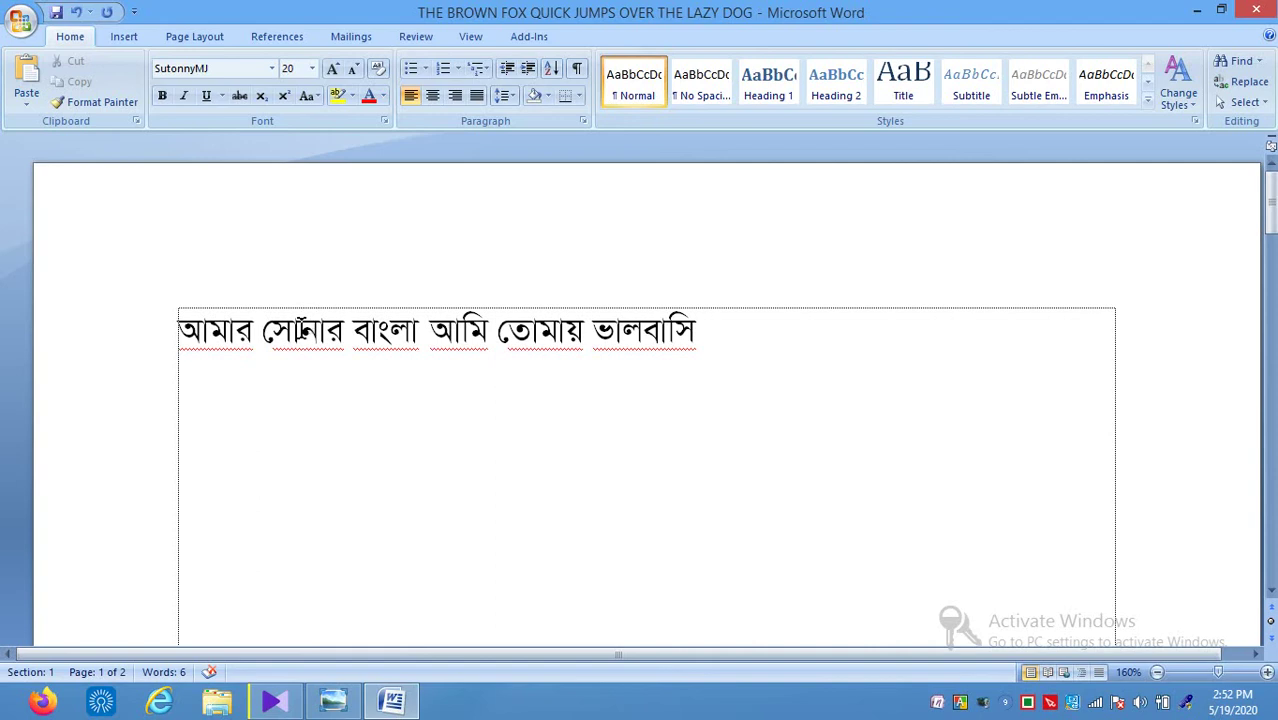
{"action": "left_click", "coordinate": [254, 330]}
Show the Page Layout KeyTips with Alt, P and call up the Margins presets with M.
{"action": "key", "text": "alt"}
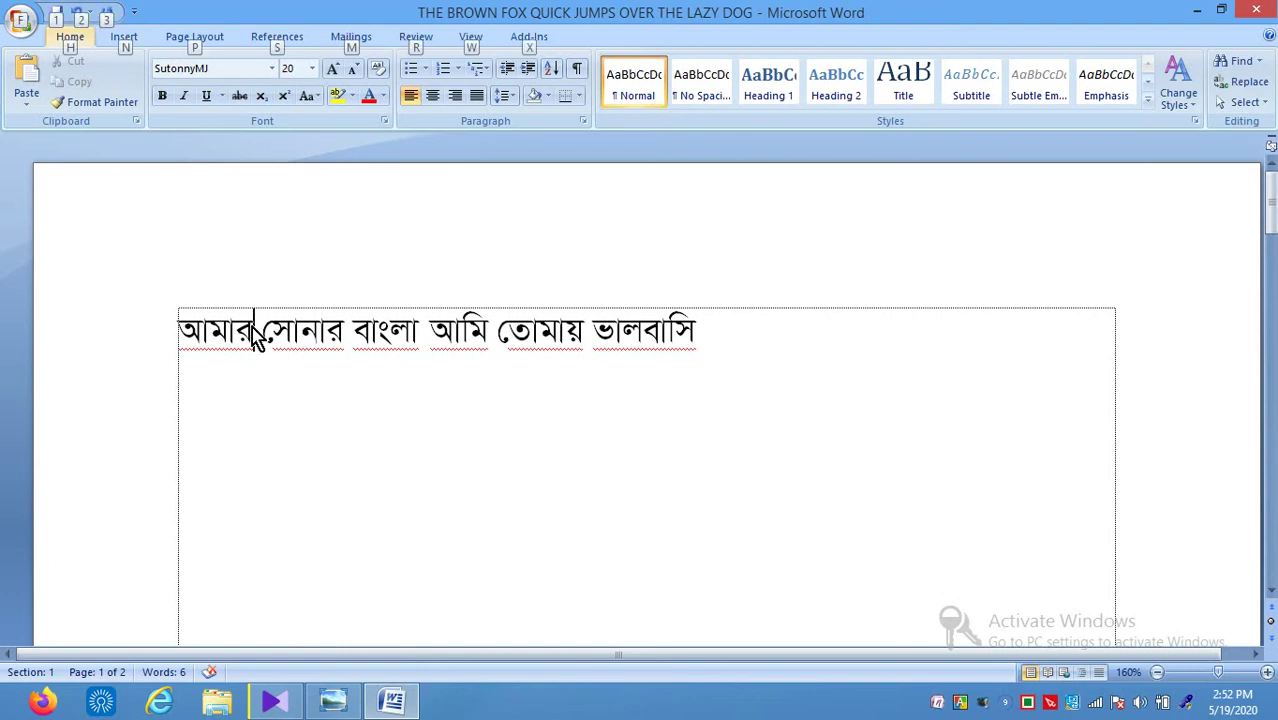
{"action": "key", "text": "p"}
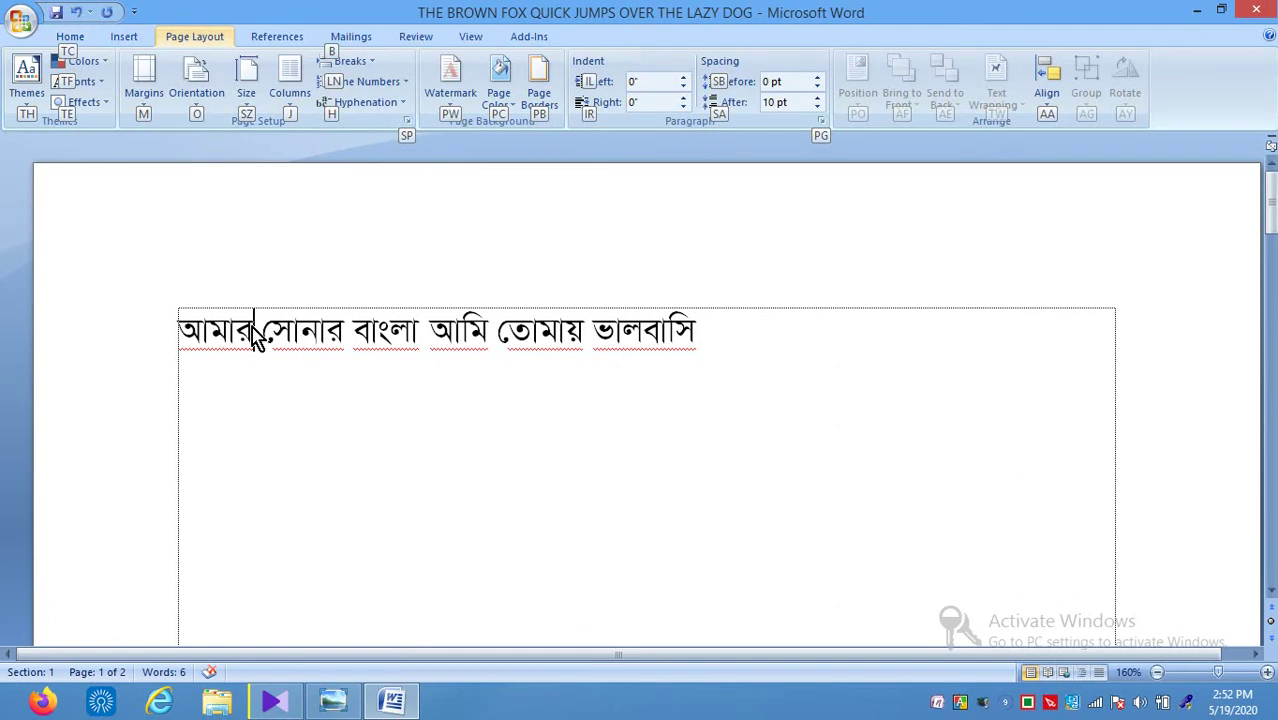
{"action": "key", "text": "Escape"}
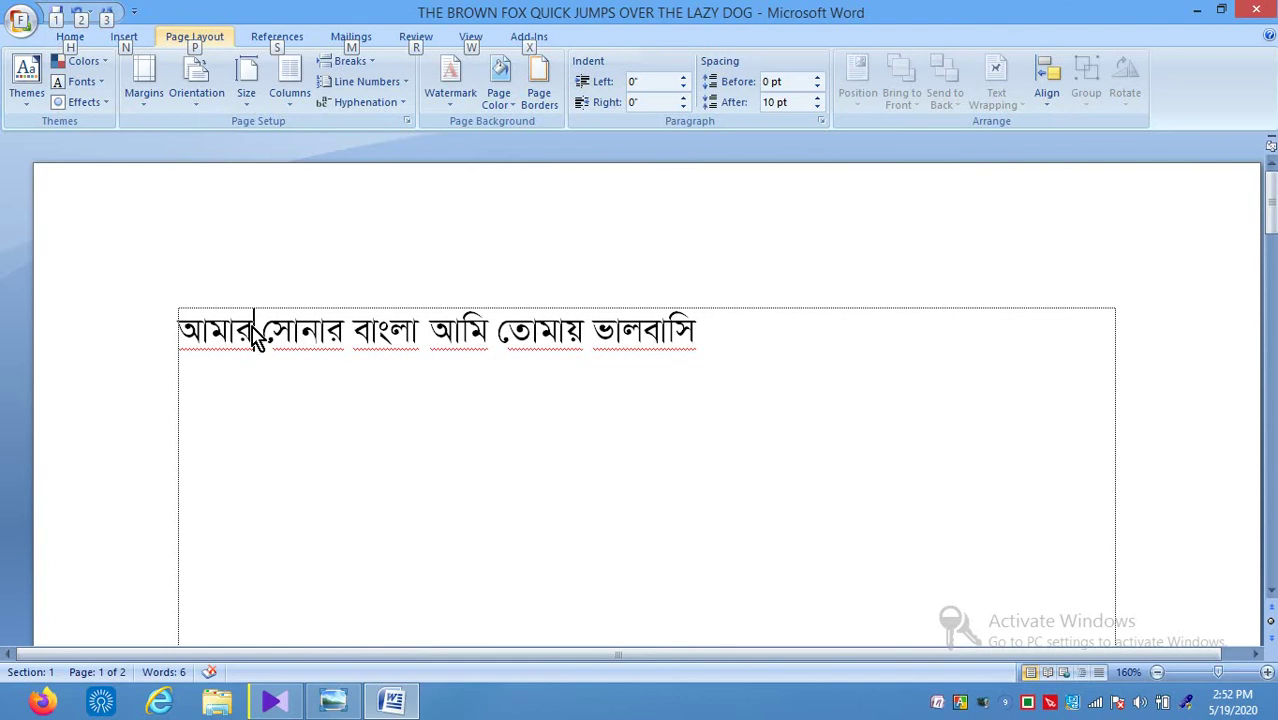
{"action": "key", "text": "p"}
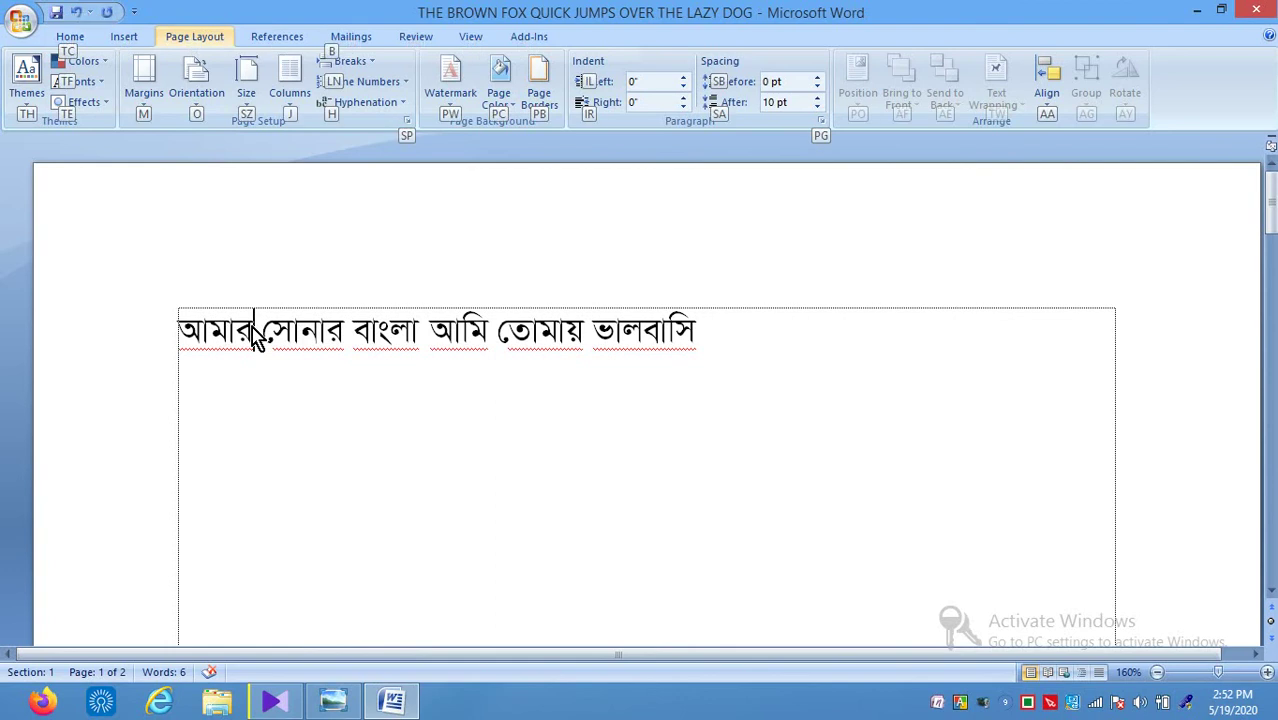
{"action": "key", "text": "m"}
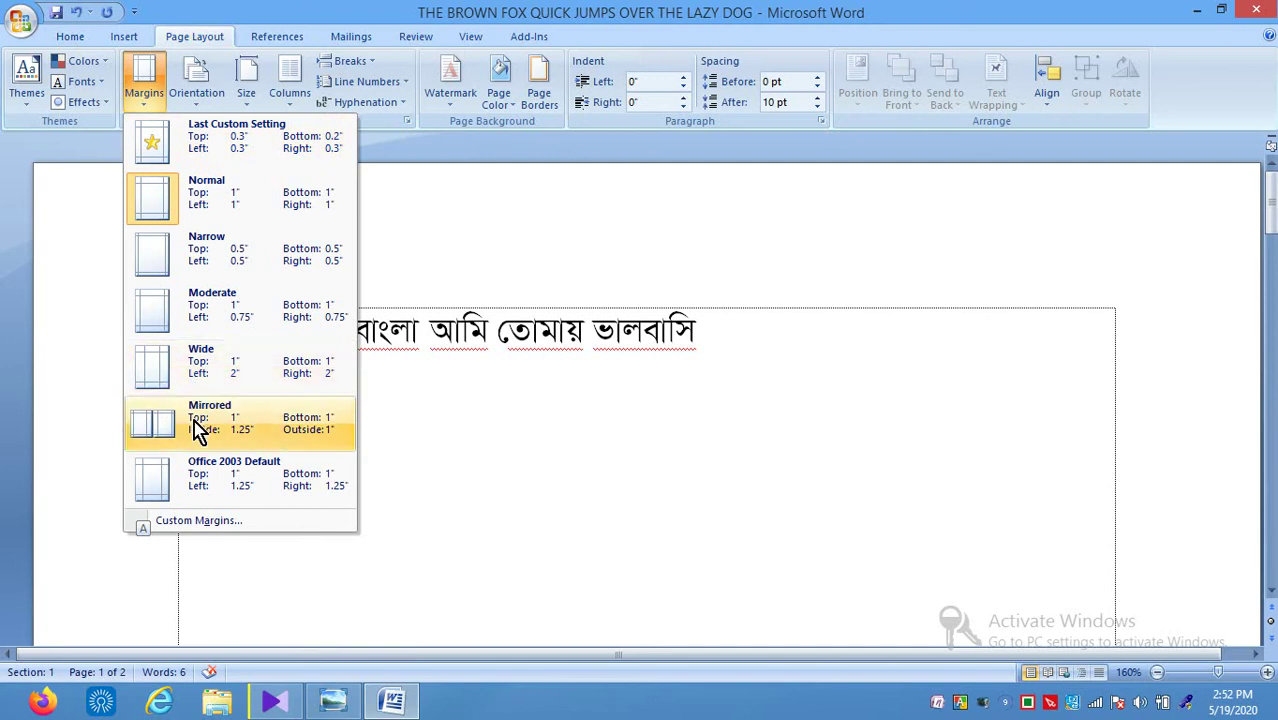
Choose Custom Margins to open the Page Setup dialog on its margin settings.
{"action": "left_click", "coordinate": [195, 521]}
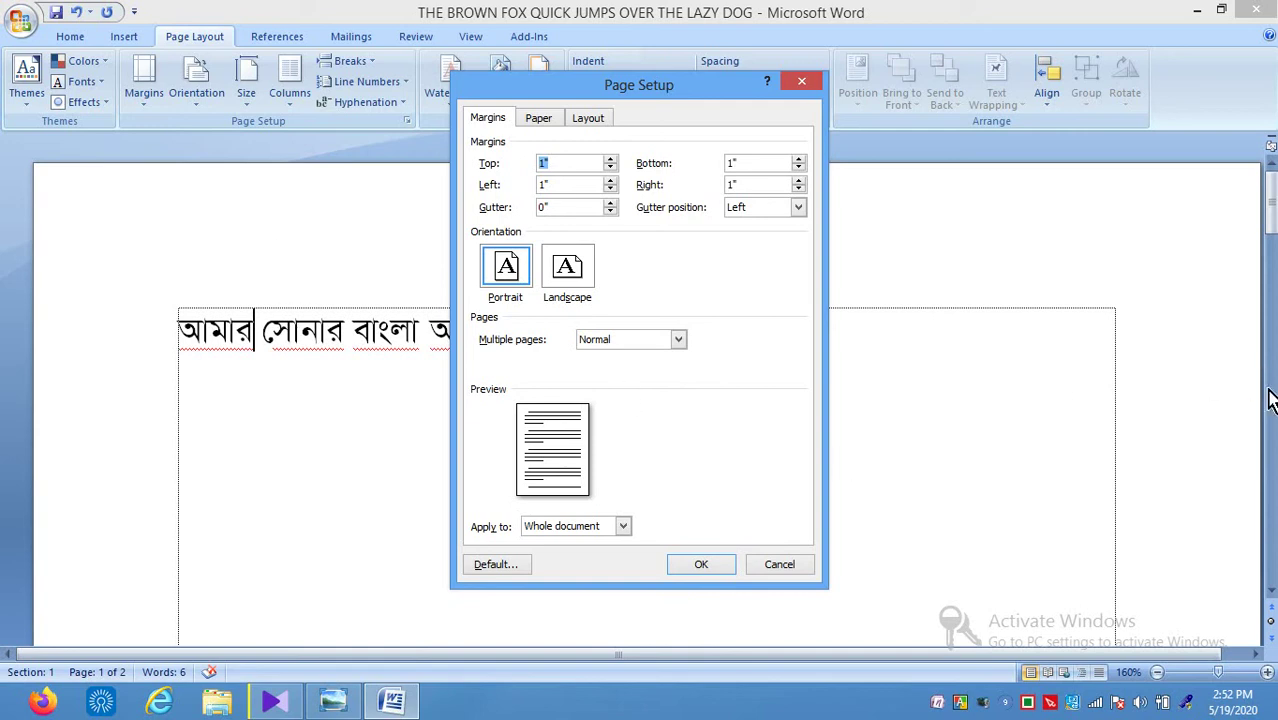
Adjust the left and bottom margin spinners in Page Setup.
{"action": "left_click", "coordinate": [1266, 600]}
{"action": "left_click", "coordinate": [610, 181]}
{"action": "left_click", "coordinate": [610, 181]}
{"action": "left_click", "coordinate": [610, 181]}
{"action": "left_click", "coordinate": [611, 181]}
{"action": "left_click", "coordinate": [611, 181]}
{"action": "left_click", "coordinate": [757, 167]}
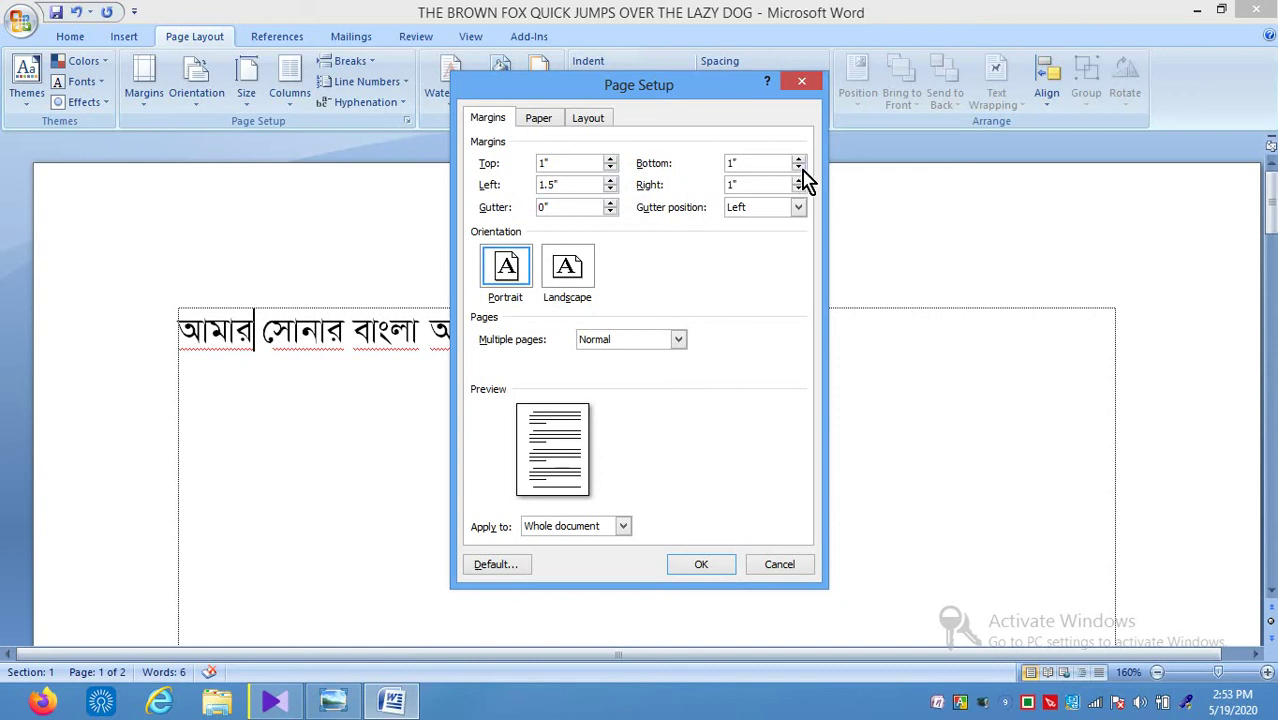
{"action": "left_click", "coordinate": [799, 168]}
{"action": "left_click", "coordinate": [799, 168]}
{"action": "left_click", "coordinate": [799, 168]}
{"action": "left_click", "coordinate": [799, 168]}
{"action": "left_click", "coordinate": [799, 168]}
Finish the margins at 1.2" top, 0.5" left and bottom, and 0.7" right.
{"action": "left_click", "coordinate": [797, 190]}
{"action": "left_click", "coordinate": [797, 190]}
{"action": "left_click", "coordinate": [797, 190]}
{"action": "left_click", "coordinate": [797, 190]}
{"action": "left_click", "coordinate": [797, 190]}
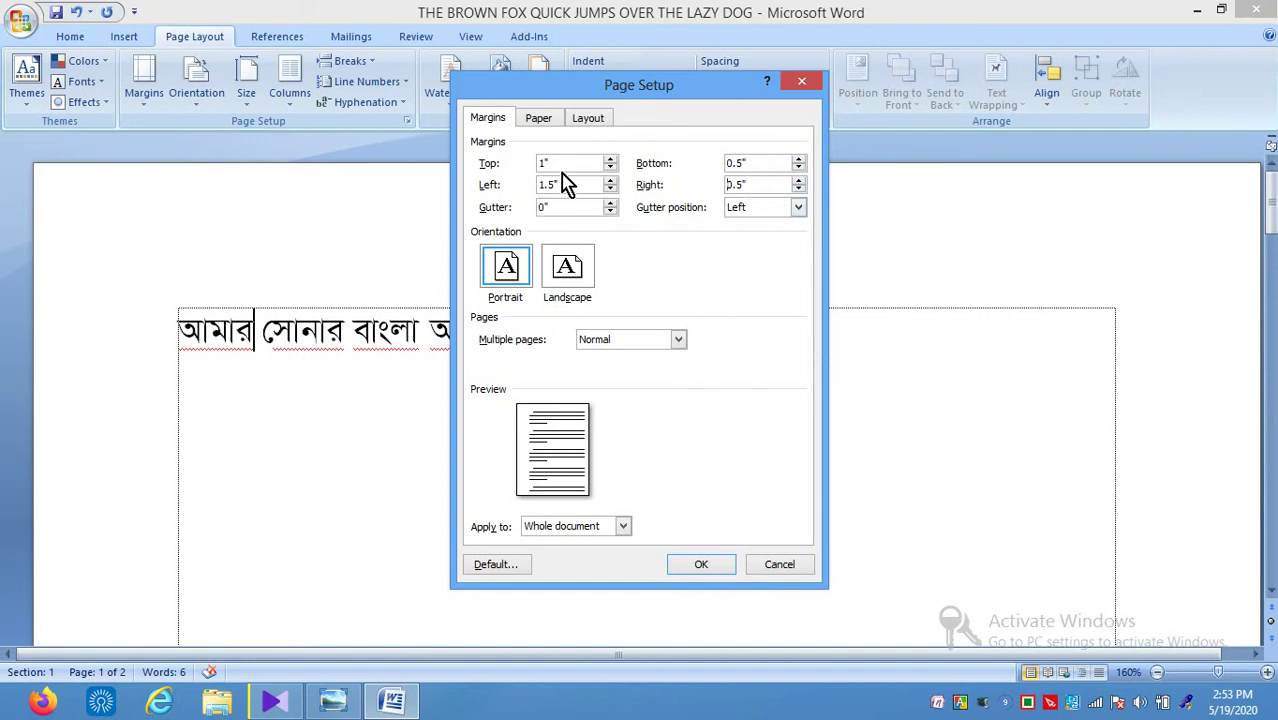
{"action": "left_click", "coordinate": [608, 189]}
{"action": "double_click", "coordinate": [610, 190]}
{"action": "left_click", "coordinate": [612, 168]}
{"action": "double_click", "coordinate": [612, 168]}
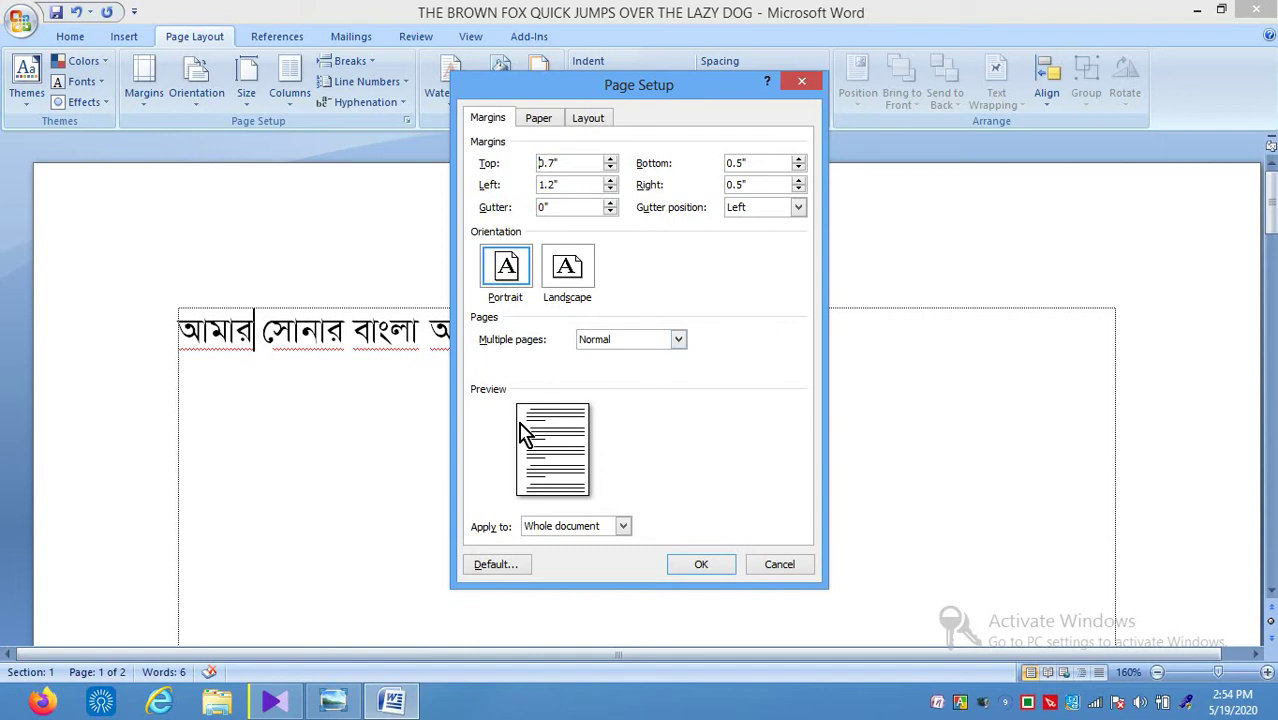
Set the orientation to Landscape and apply the page setup.
{"action": "left_click", "coordinate": [507, 276]}
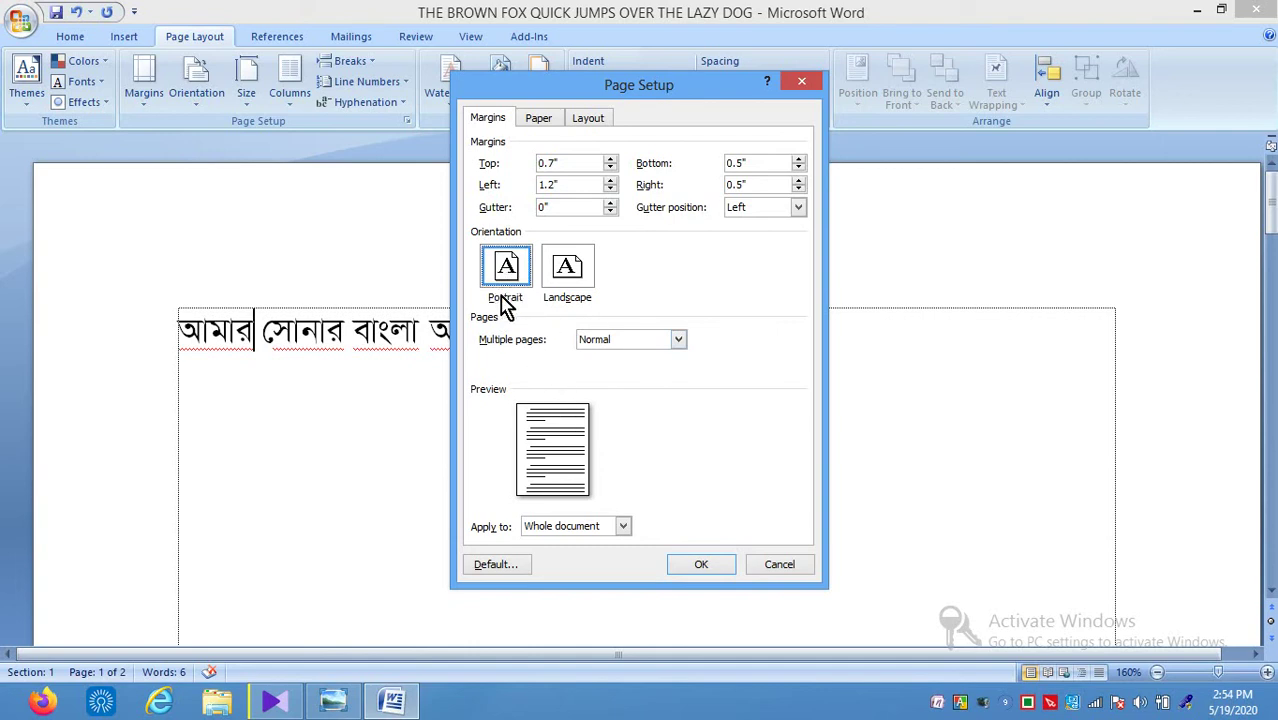
{"action": "left_click", "coordinate": [582, 268]}
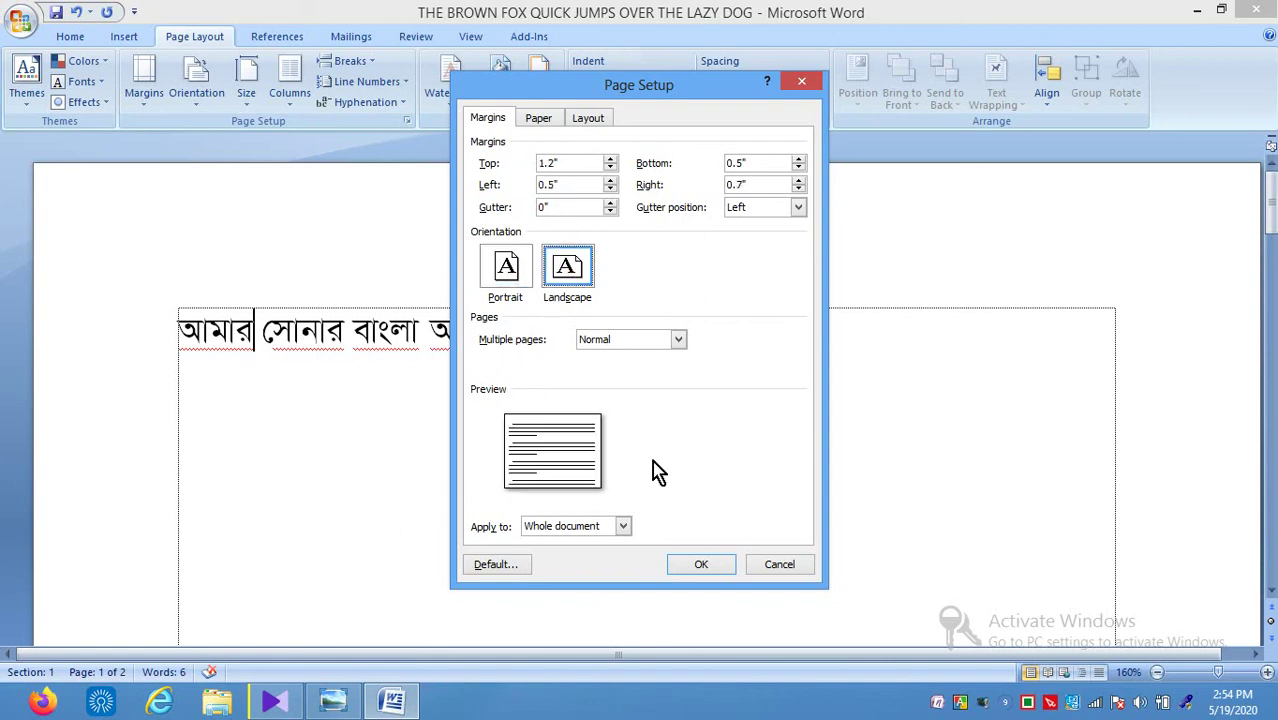
{"action": "left_click", "coordinate": [708, 566]}
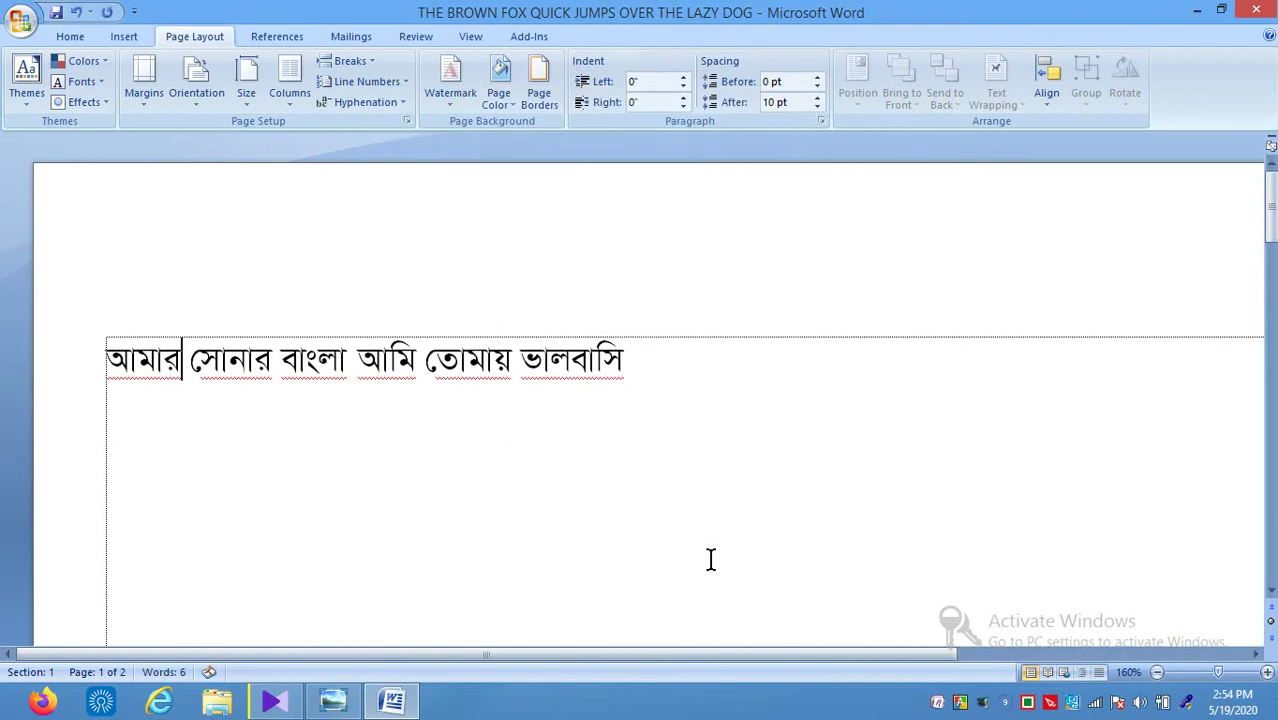
Zoom out to see both pages and delete the blank second page from the text line's end.
{"action": "left_click", "coordinate": [1157, 672]}
{"action": "left_click", "coordinate": [1157, 672]}
{"action": "left_click", "coordinate": [1157, 672]}
{"action": "left_click", "coordinate": [1157, 672]}
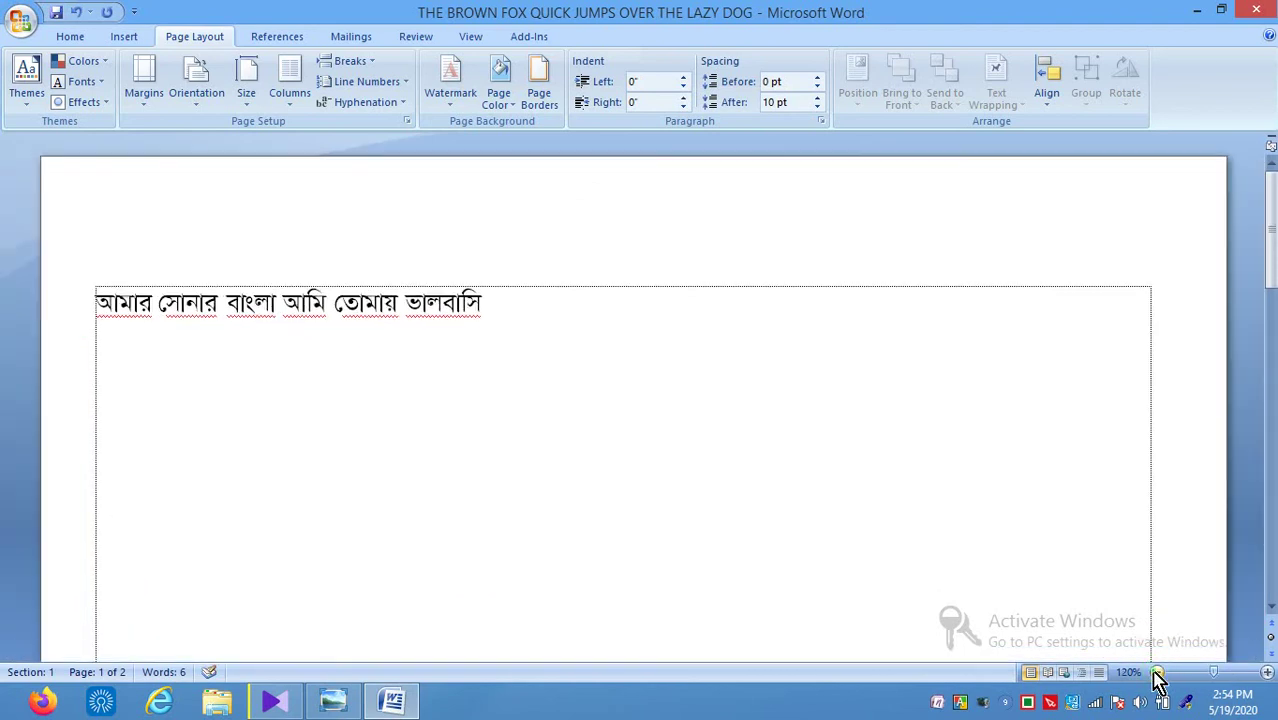
{"action": "left_click", "coordinate": [1157, 672]}
{"action": "left_click", "coordinate": [1157, 672]}
{"action": "left_click", "coordinate": [1157, 672]}
{"action": "left_click", "coordinate": [1157, 672]}
{"action": "left_click", "coordinate": [1157, 672]}
{"action": "left_click", "coordinate": [1157, 672]}
{"action": "left_click", "coordinate": [1157, 672]}
{"action": "left_click", "coordinate": [1157, 672]}
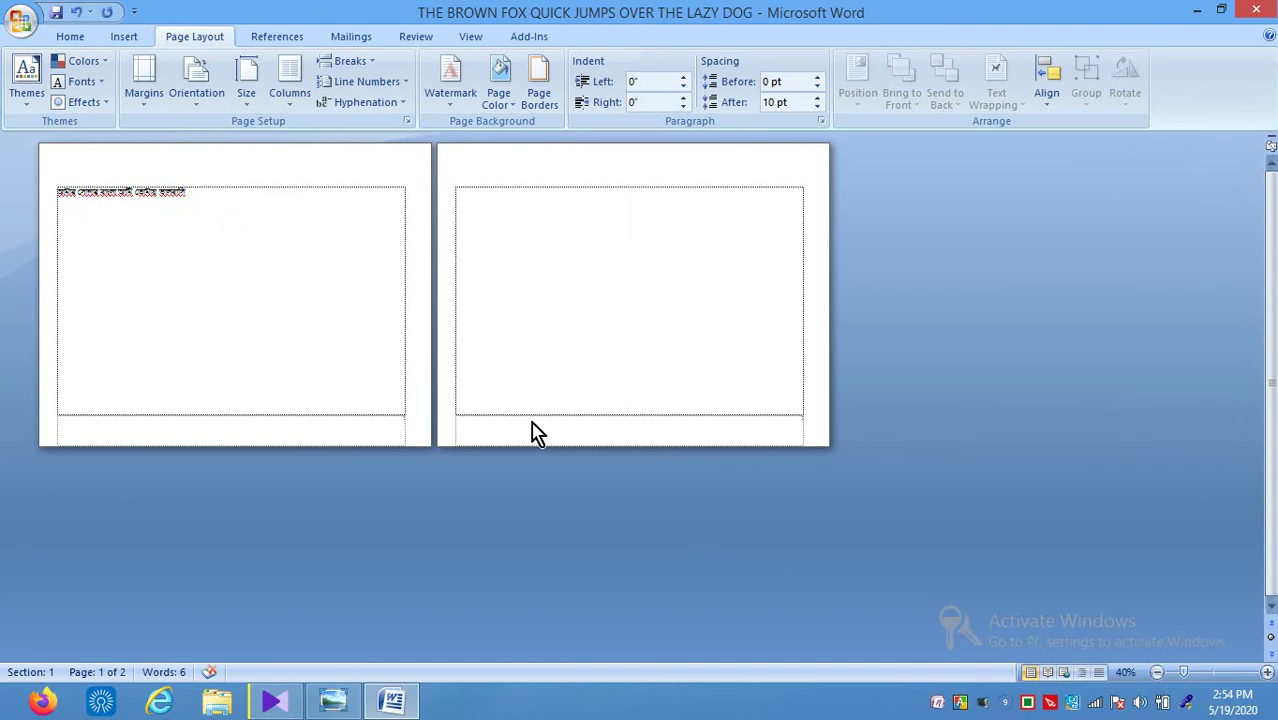
{"action": "left_click", "coordinate": [265, 188]}
{"action": "key", "text": "Delete"}
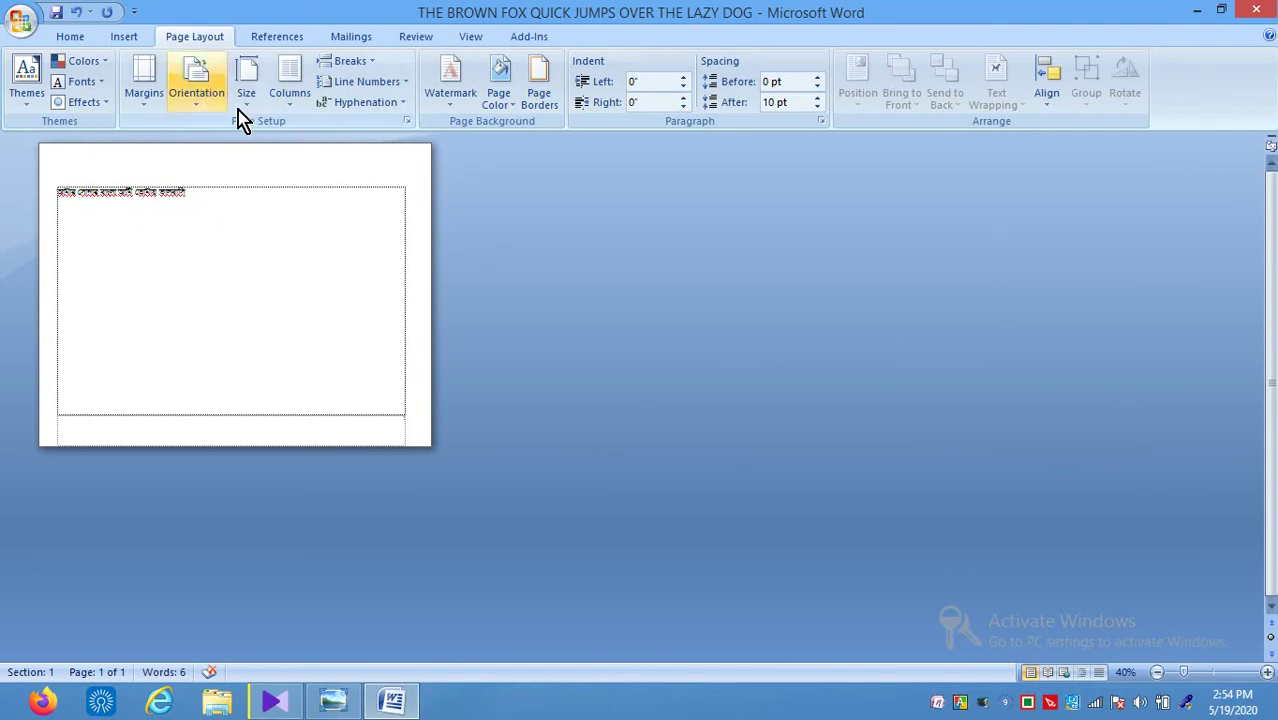
{"action": "left_click", "coordinate": [146, 100]}
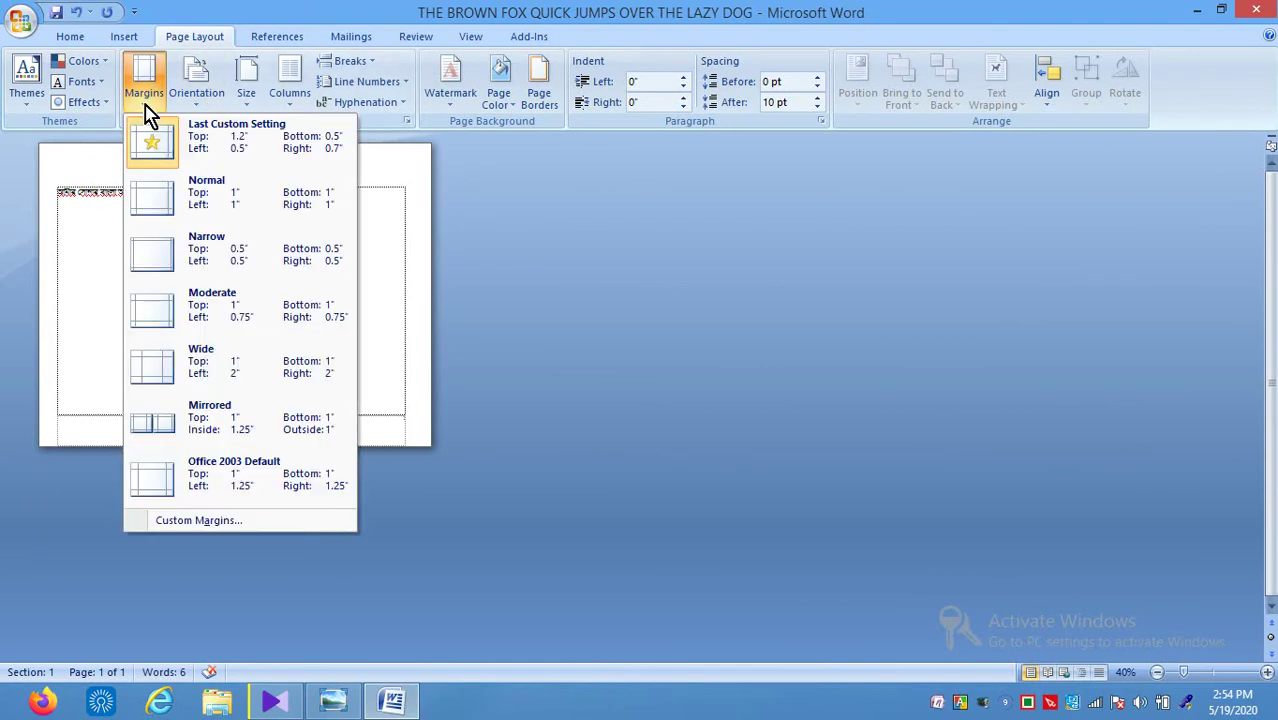
{"action": "left_click", "coordinate": [164, 531]}
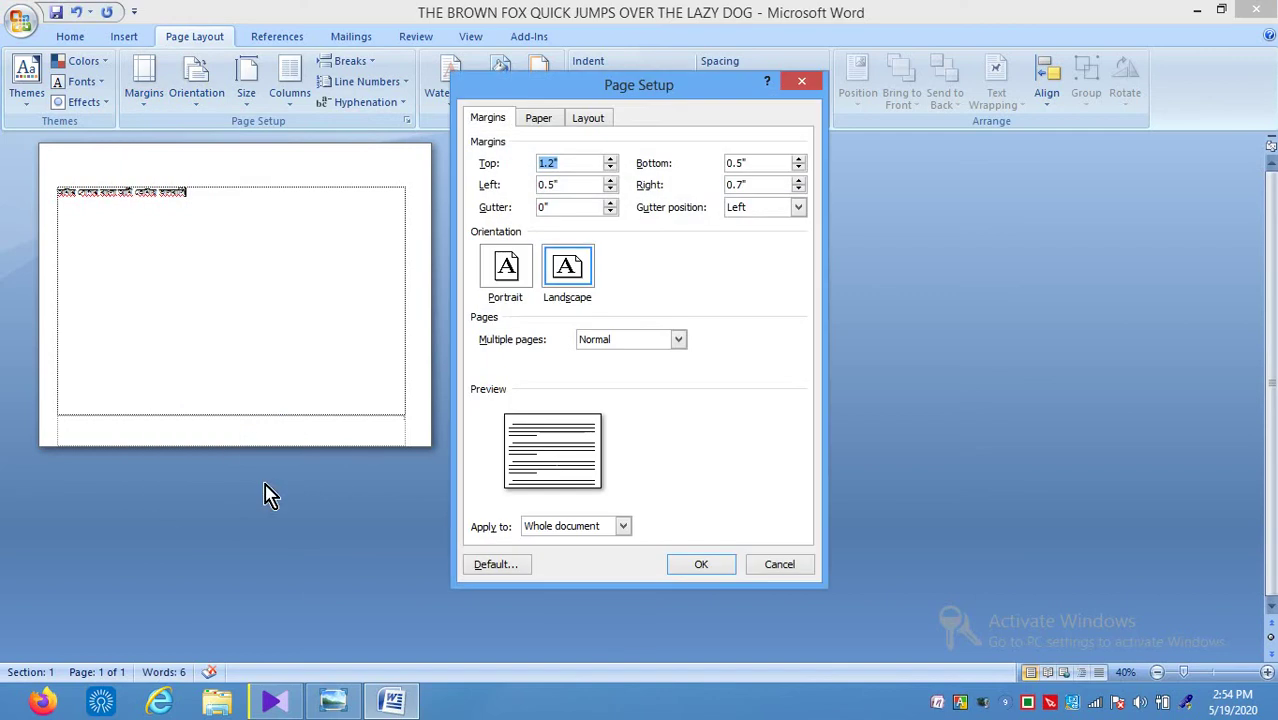
{"action": "left_click", "coordinate": [516, 263]}
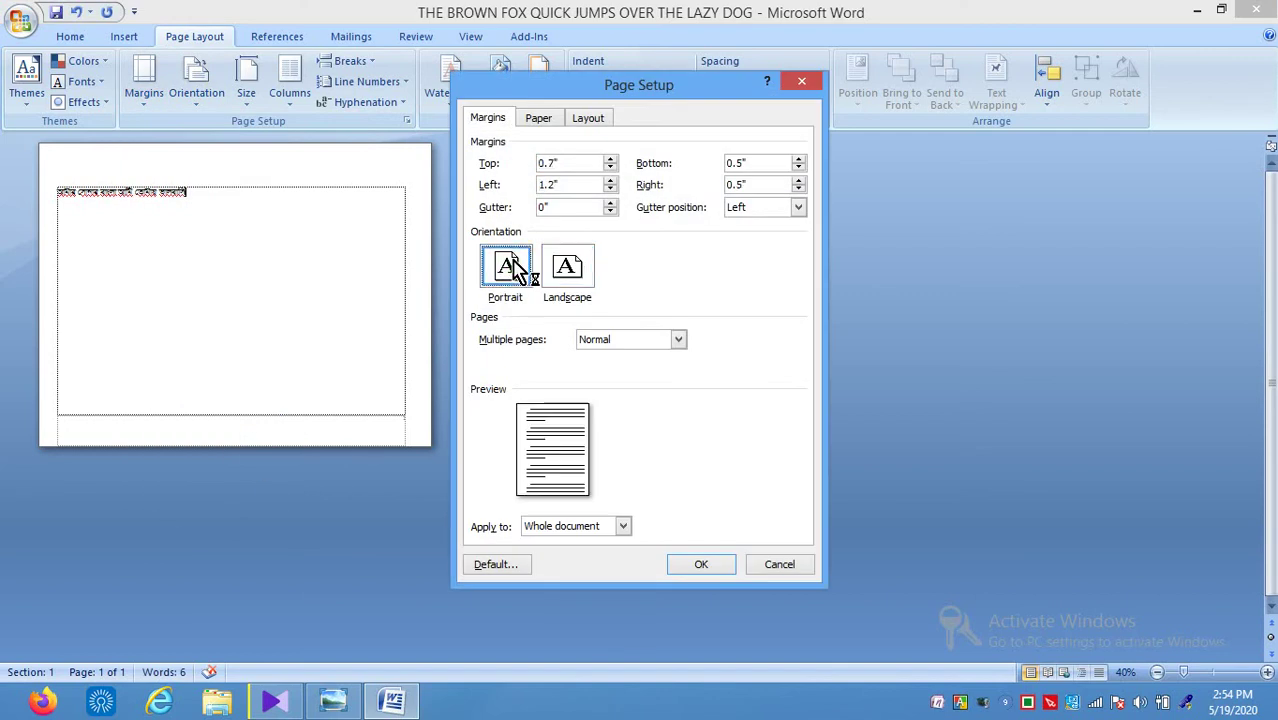
{"action": "left_click", "coordinate": [700, 566]}
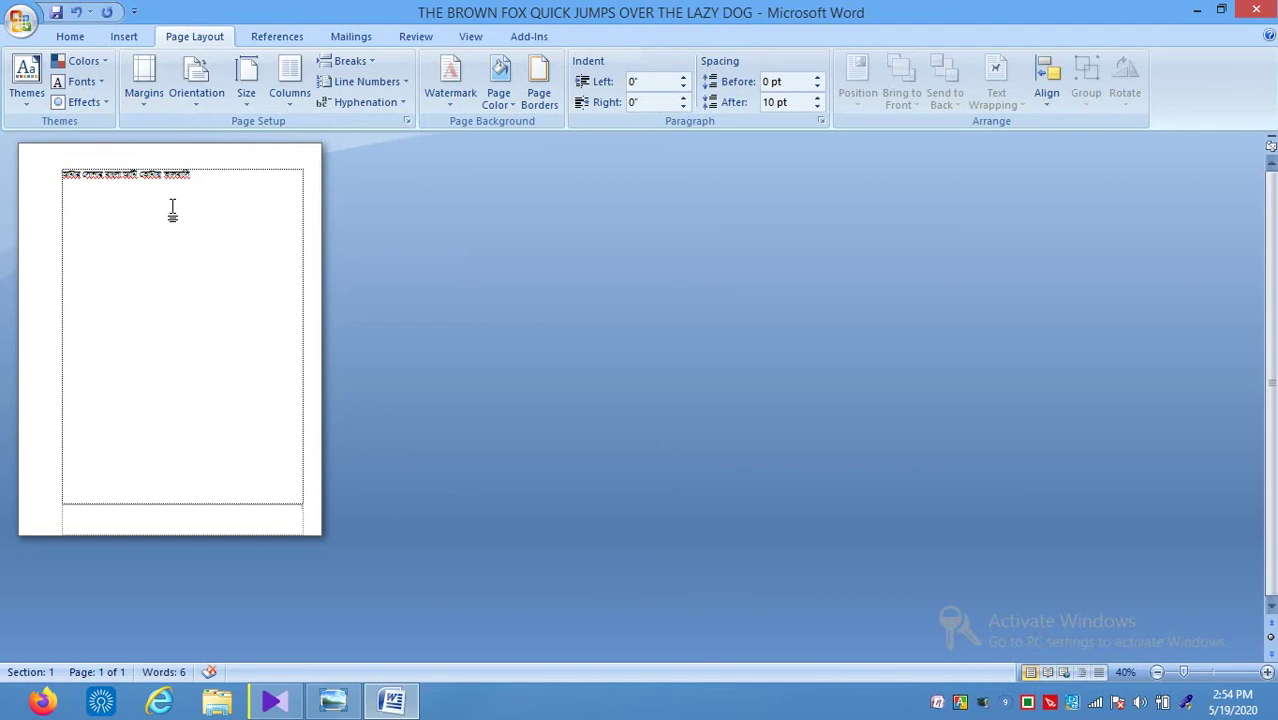
{"action": "left_click", "coordinate": [136, 105]}
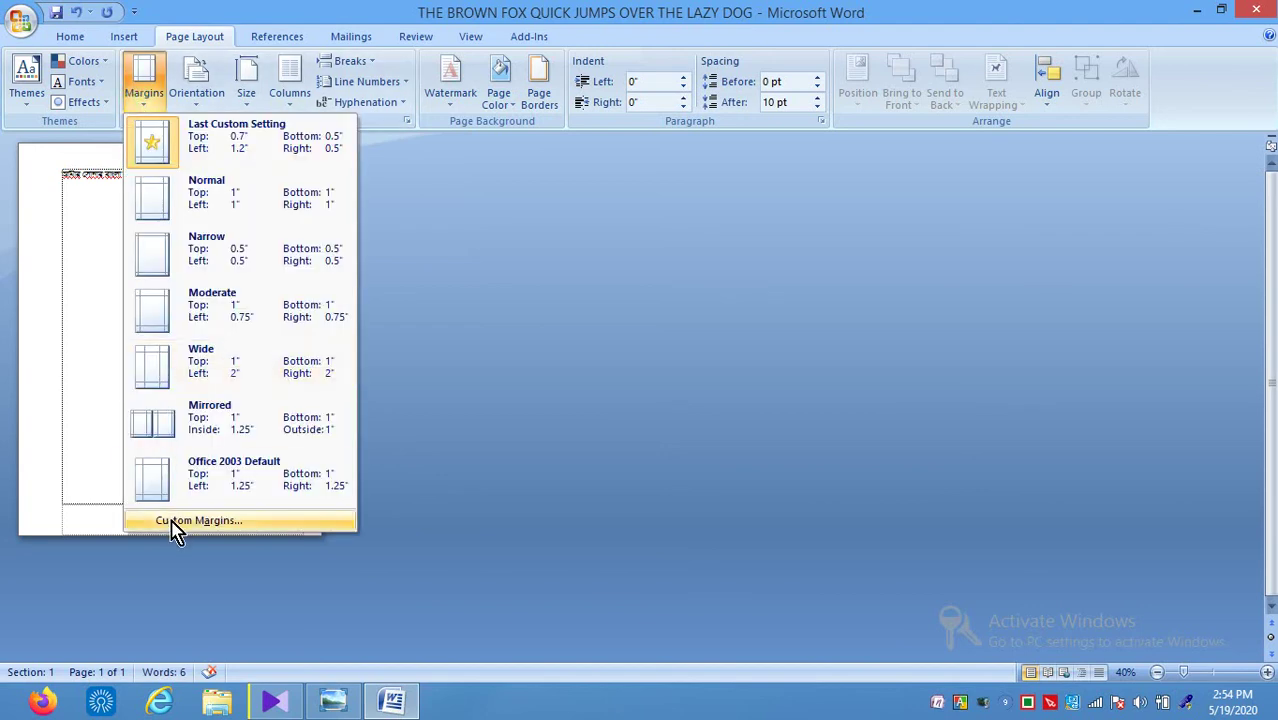
{"action": "left_click", "coordinate": [177, 522]}
{"action": "left_click", "coordinate": [567, 272]}
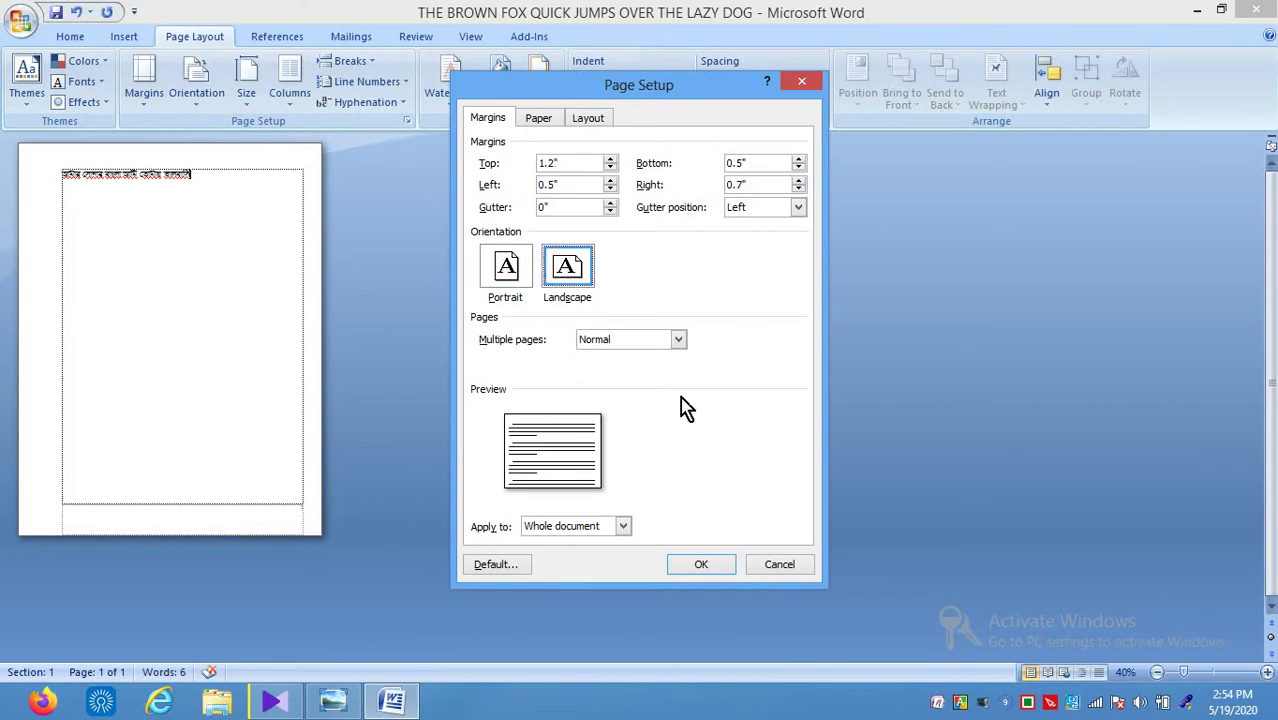
{"action": "left_click", "coordinate": [700, 563]}
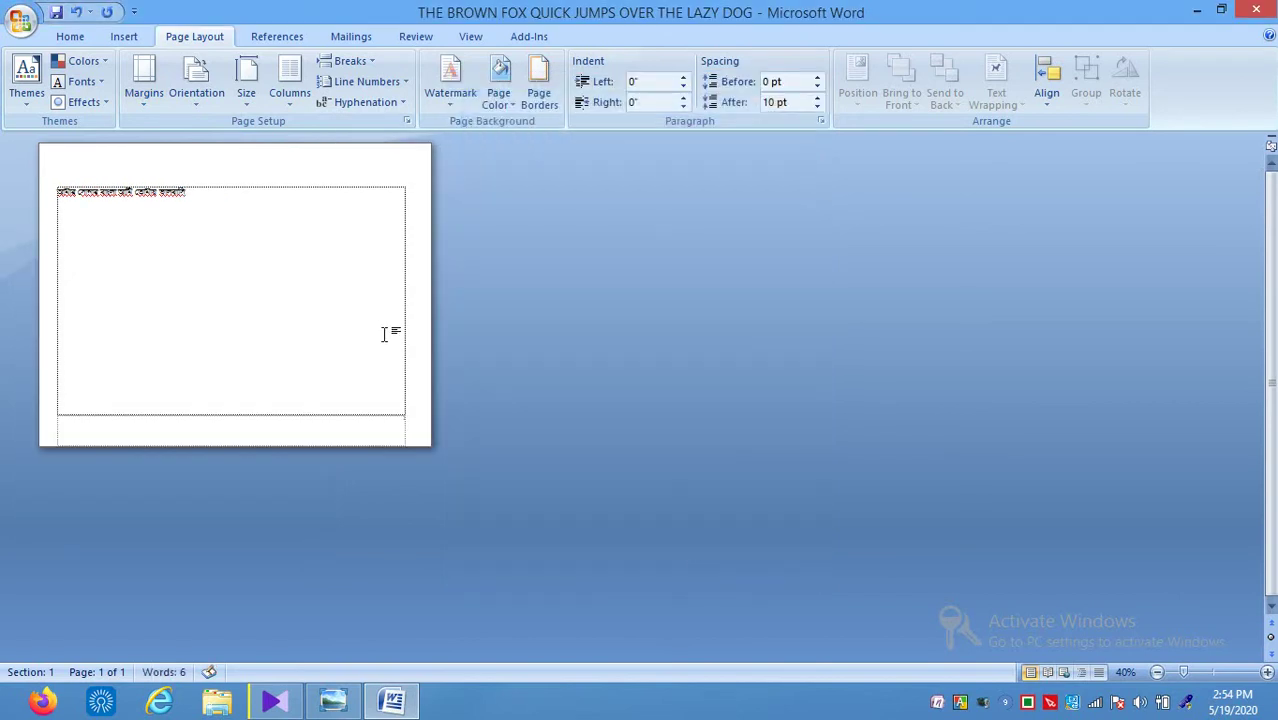
{"action": "left_click", "coordinate": [1266, 672]}
{"action": "left_click", "coordinate": [1266, 672]}
{"action": "left_click", "coordinate": [1266, 672]}
{"action": "left_click", "coordinate": [1266, 672]}
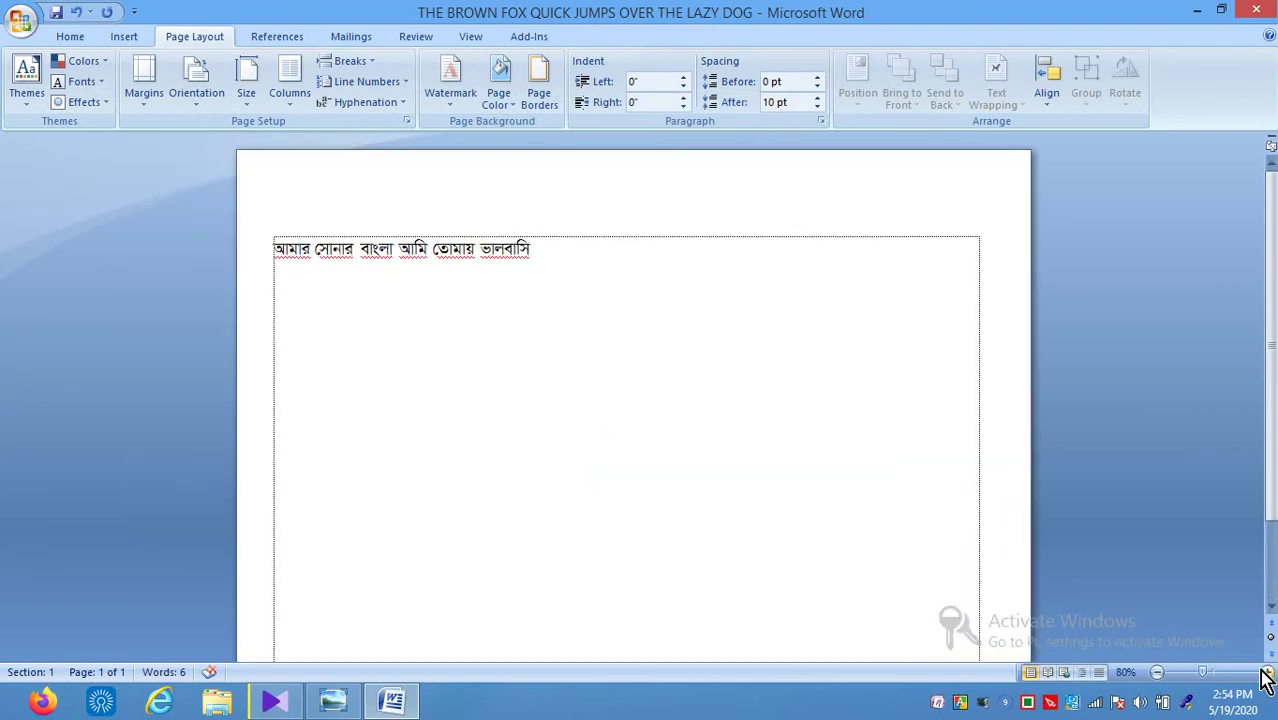
Through Custom Margins, set the page to Portrait with A4 paper size and apply it.
{"action": "left_click", "coordinate": [145, 106]}
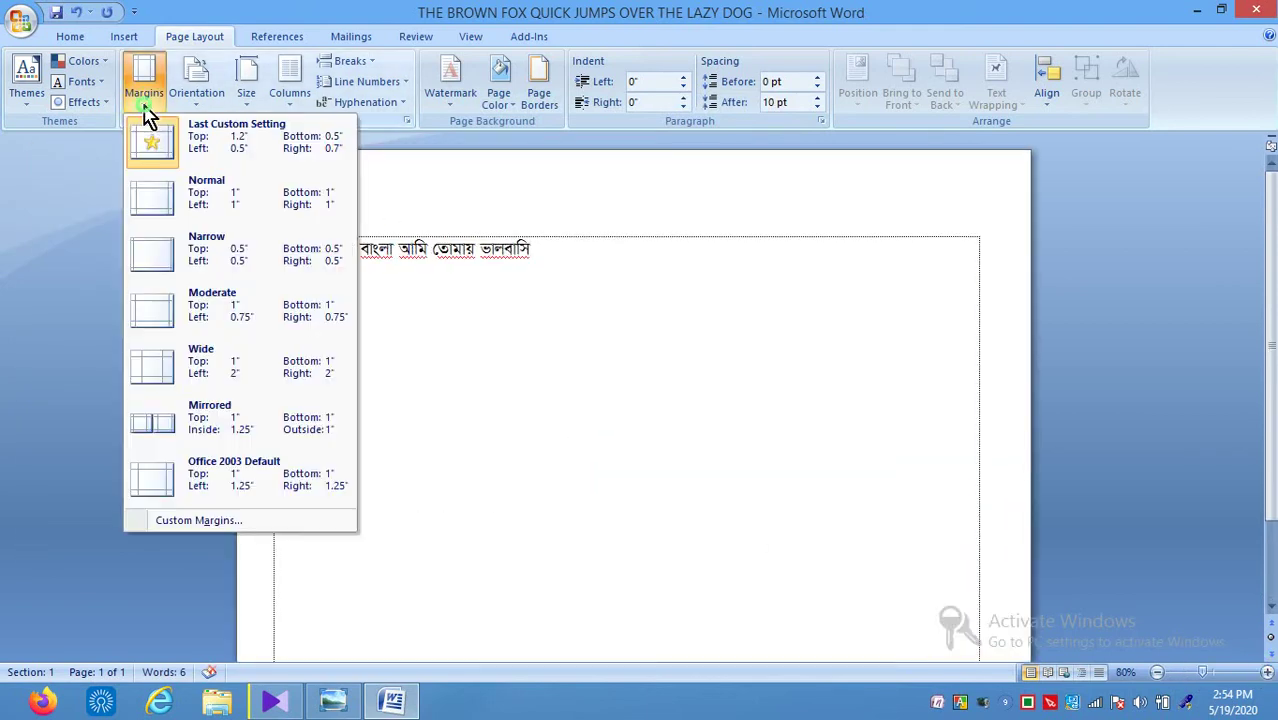
{"action": "left_click", "coordinate": [167, 533]}
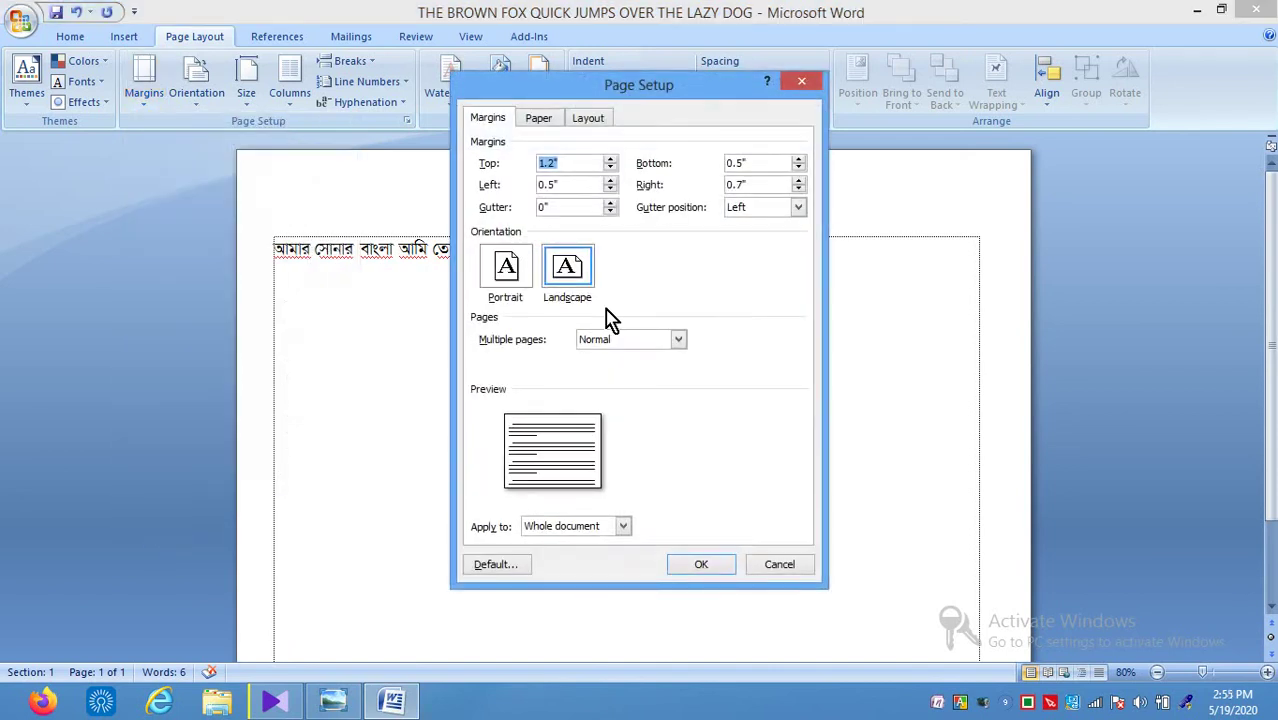
{"action": "left_click", "coordinate": [504, 268]}
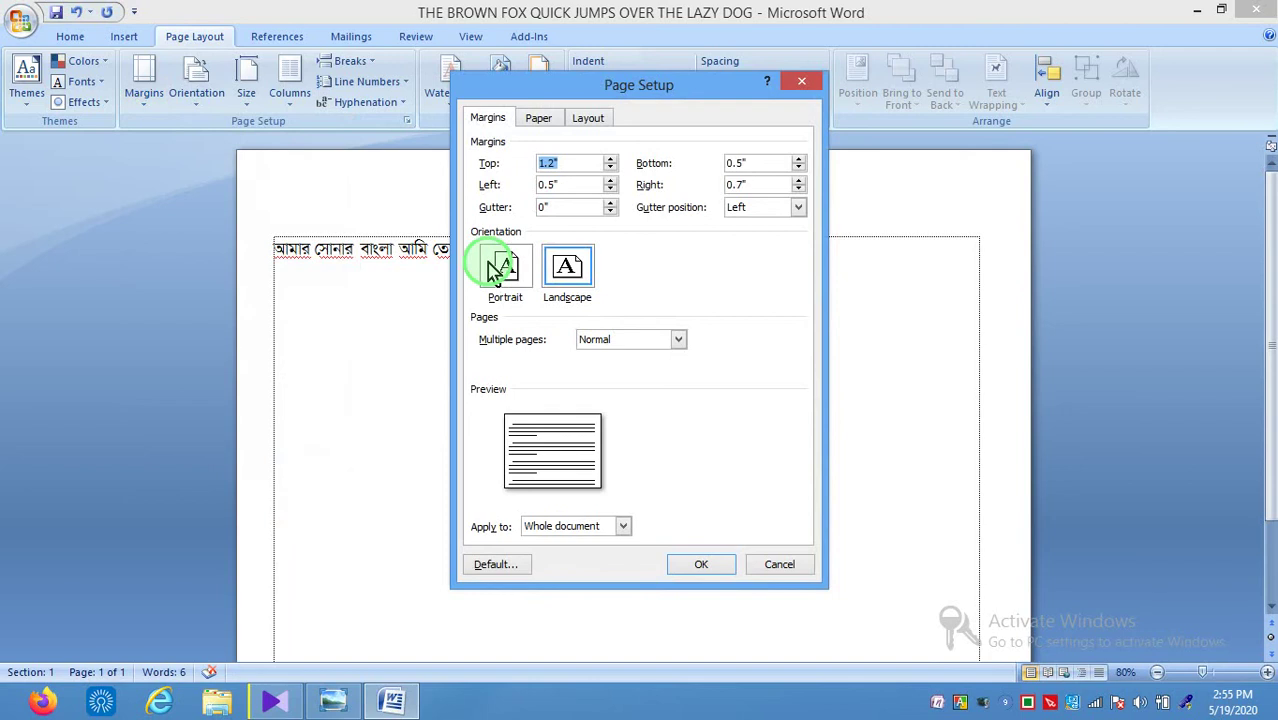
{"action": "left_click", "coordinate": [540, 119]}
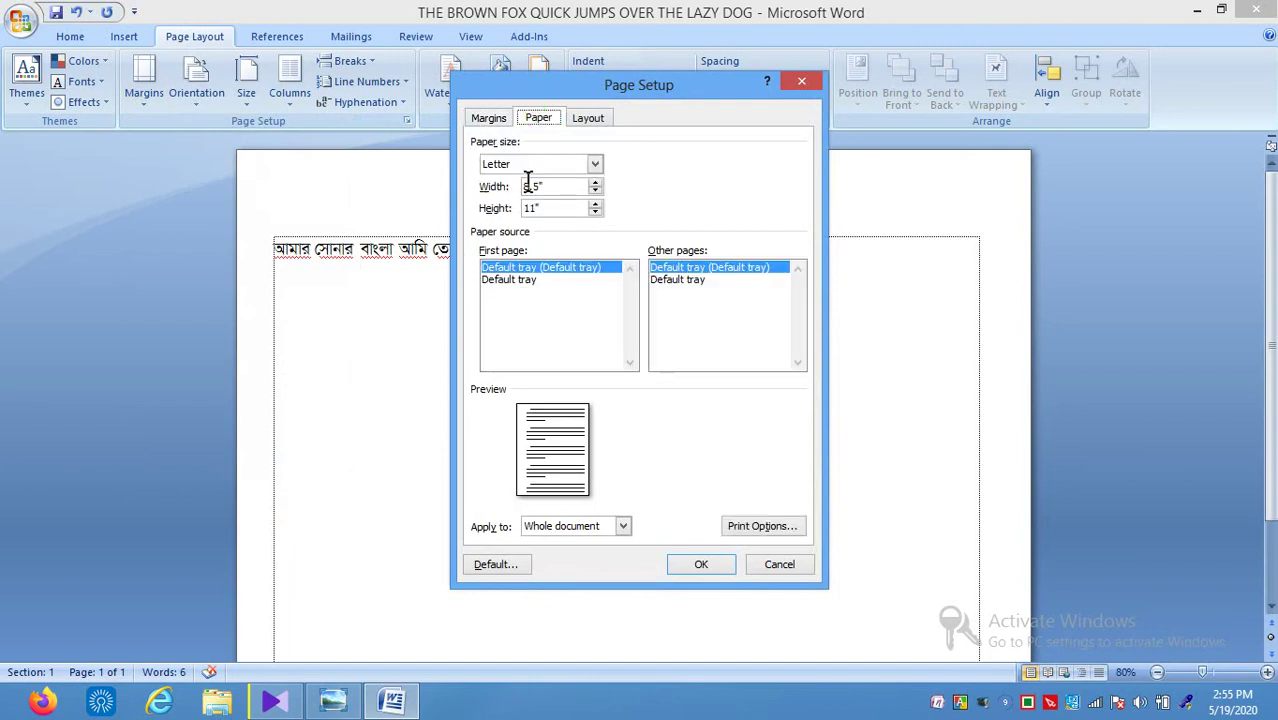
{"action": "left_click", "coordinate": [535, 165]}
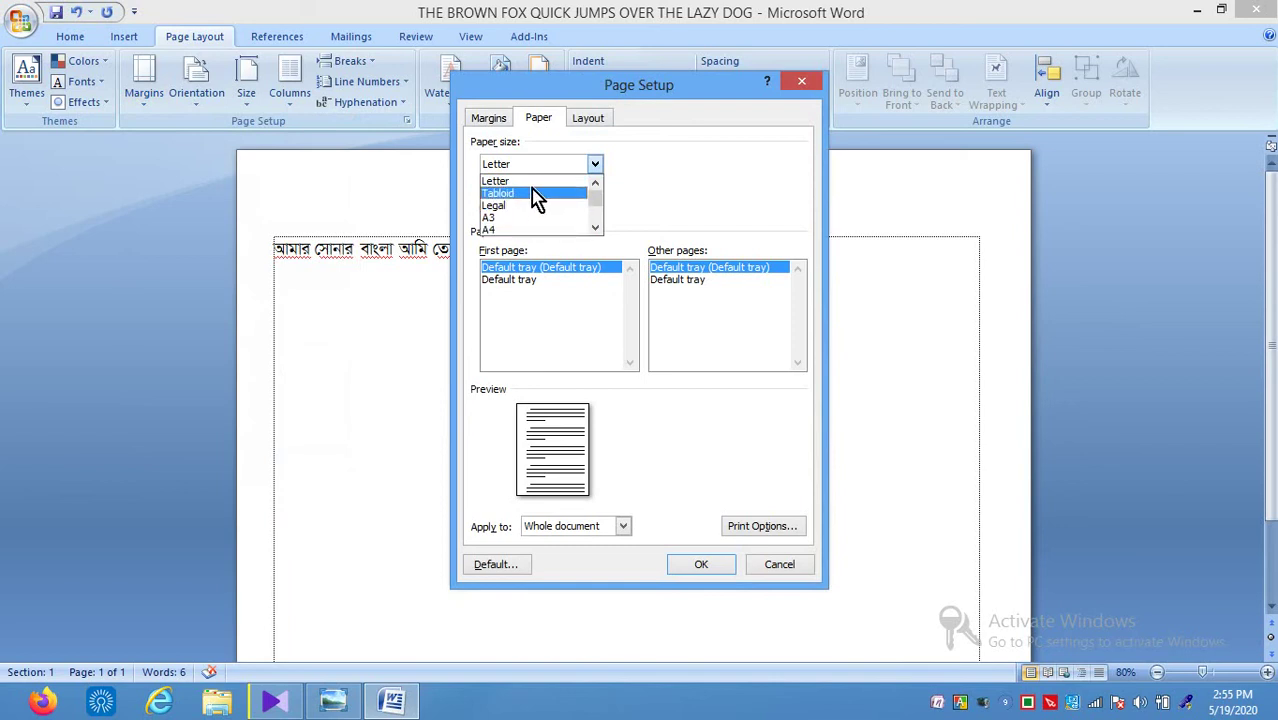
{"action": "left_click", "coordinate": [507, 228]}
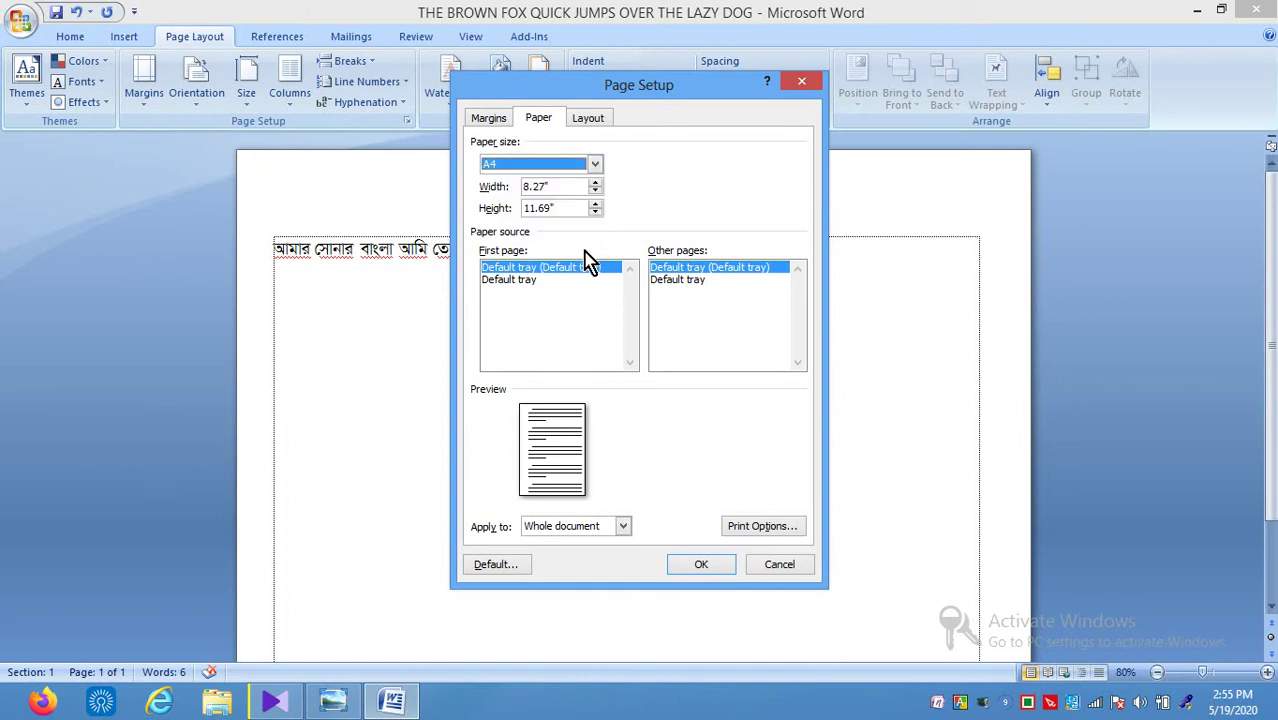
{"action": "left_click", "coordinate": [702, 192]}
{"action": "left_click", "coordinate": [700, 563]}
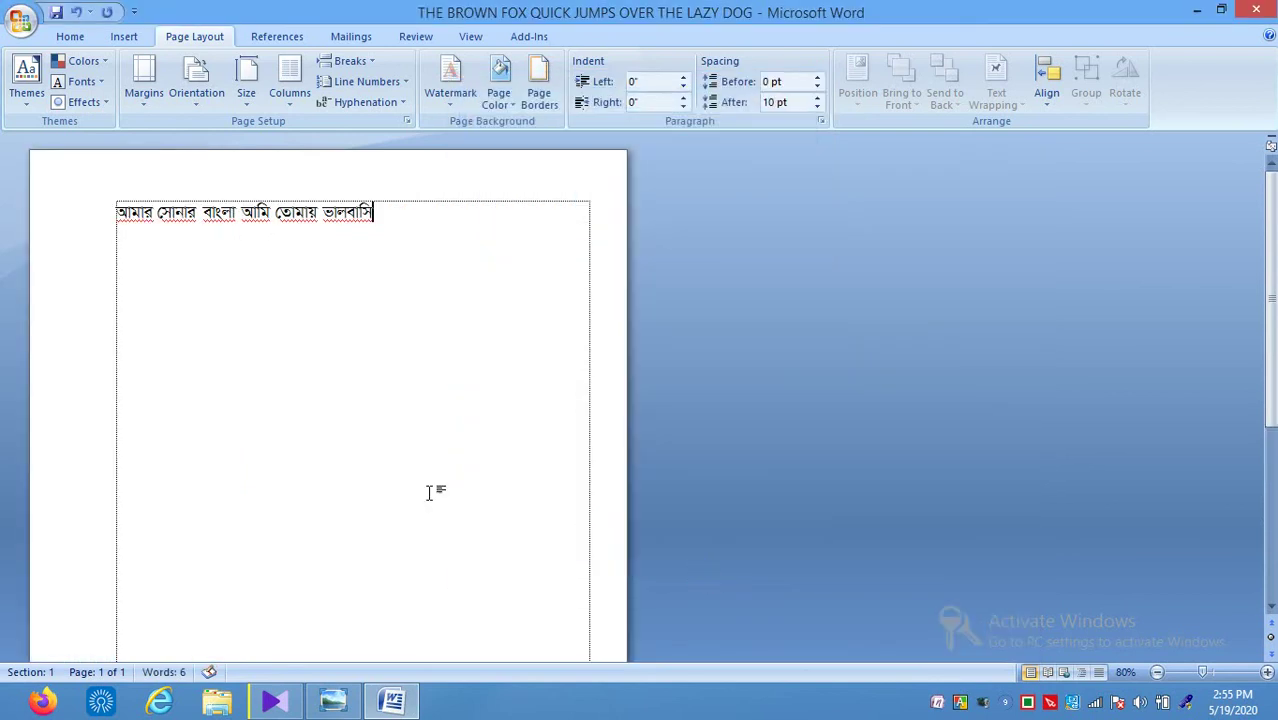
Zoom the page in to 120% and switch to the KMPlayer window.
{"action": "left_click", "coordinate": [319, 292]}
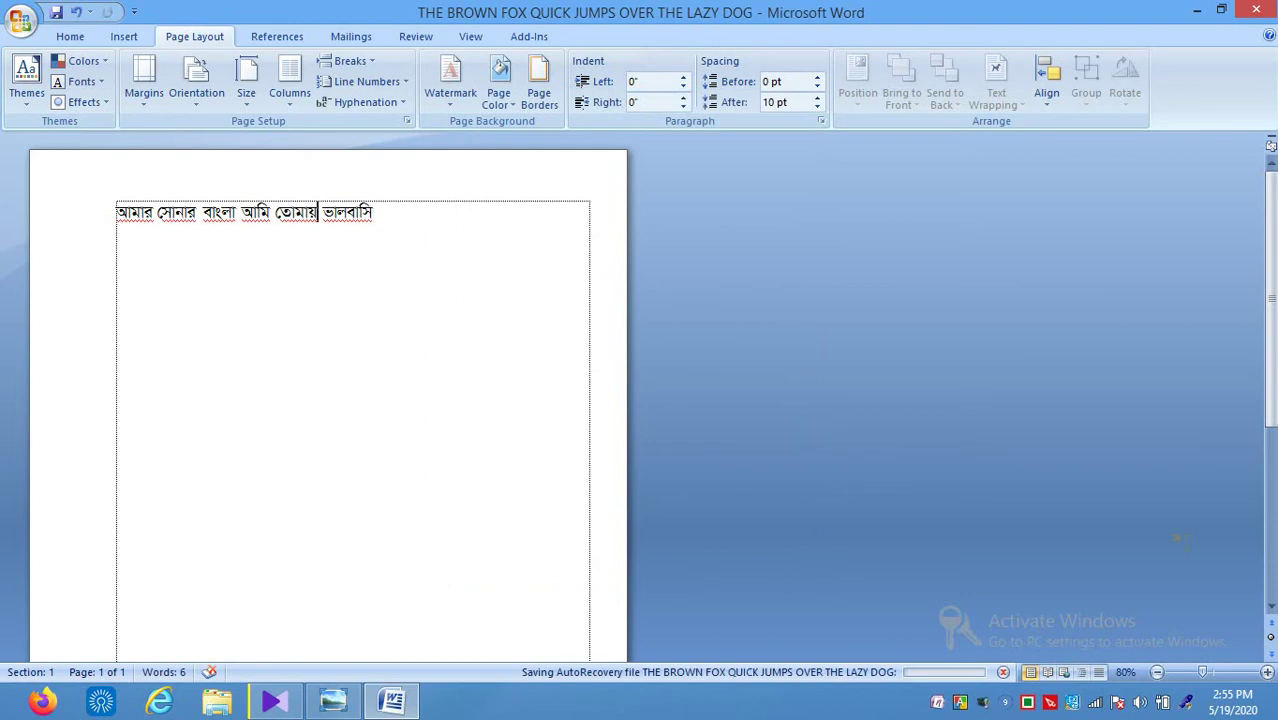
{"action": "left_click", "coordinate": [1267, 674]}
{"action": "left_click", "coordinate": [1267, 674]}
{"action": "left_click", "coordinate": [1267, 674]}
{"action": "left_click", "coordinate": [1267, 674]}
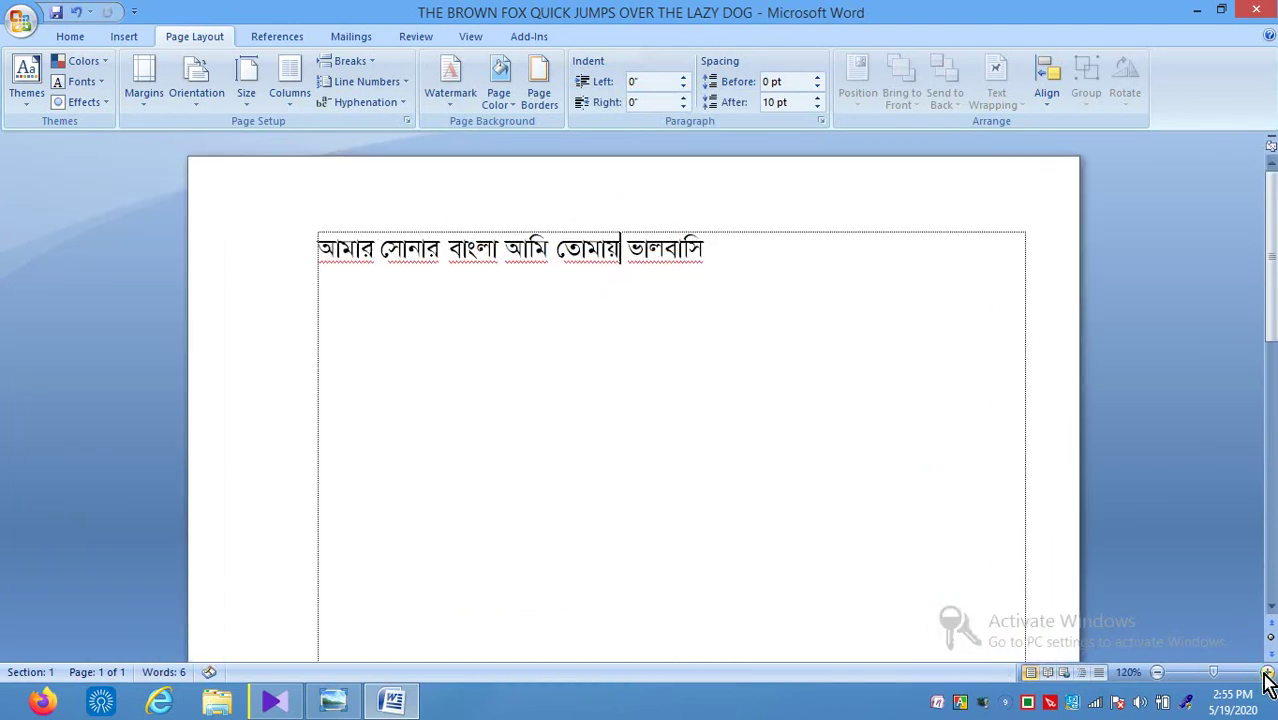
{"action": "left_click", "coordinate": [645, 508]}
{"action": "left_click", "coordinate": [285, 703]}
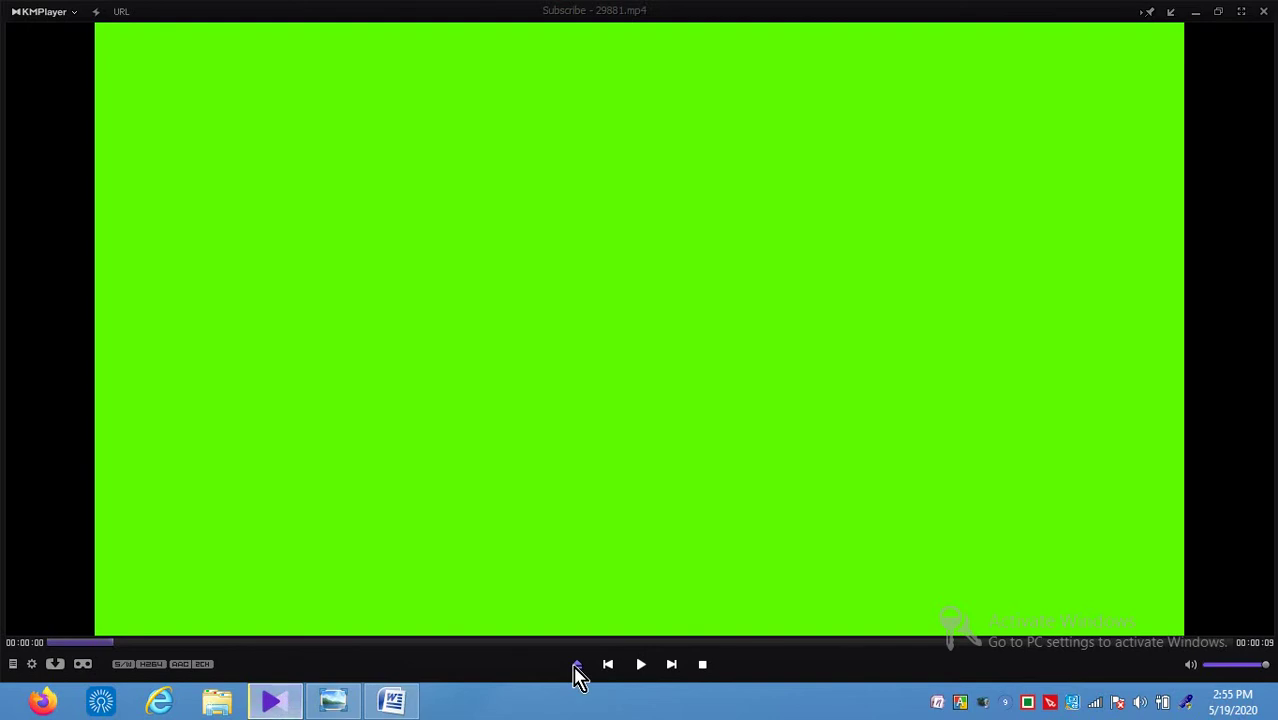
Pause the Subscribe - 29881.mp4 clip and minimize KMPlayer to bring Word back.
{"action": "left_click", "coordinate": [643, 664]}
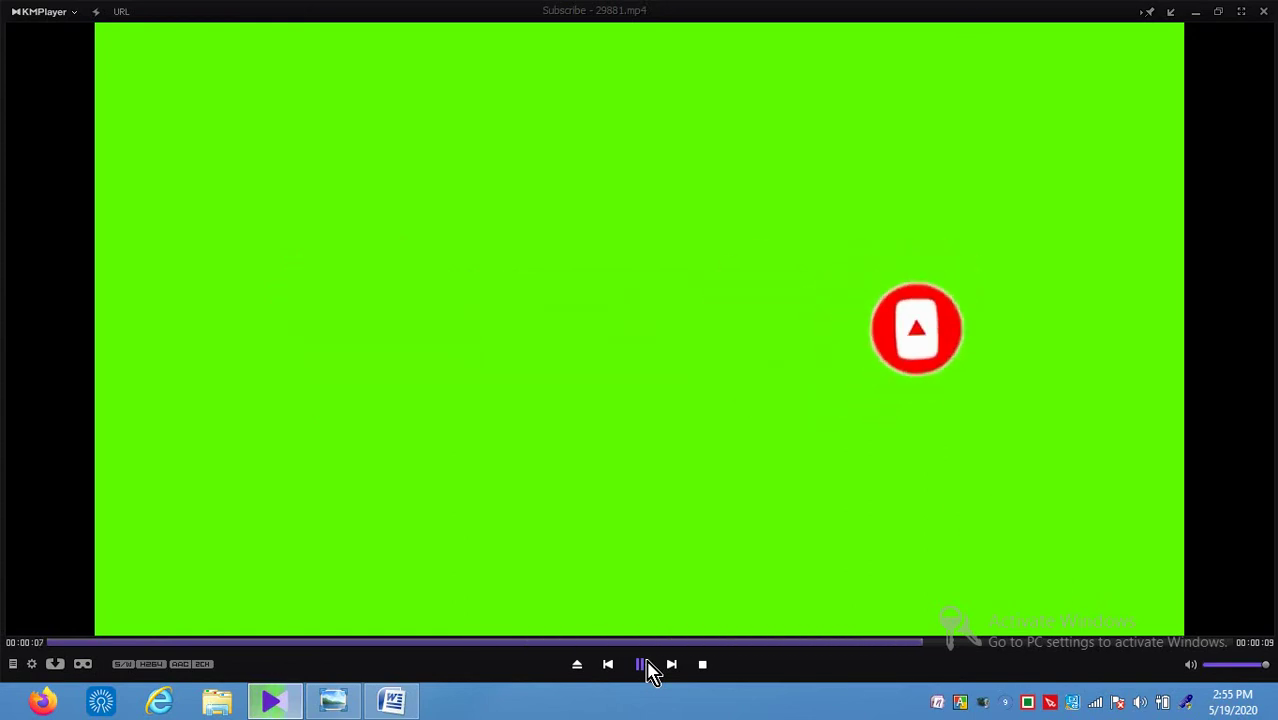
{"action": "left_click", "coordinate": [643, 664]}
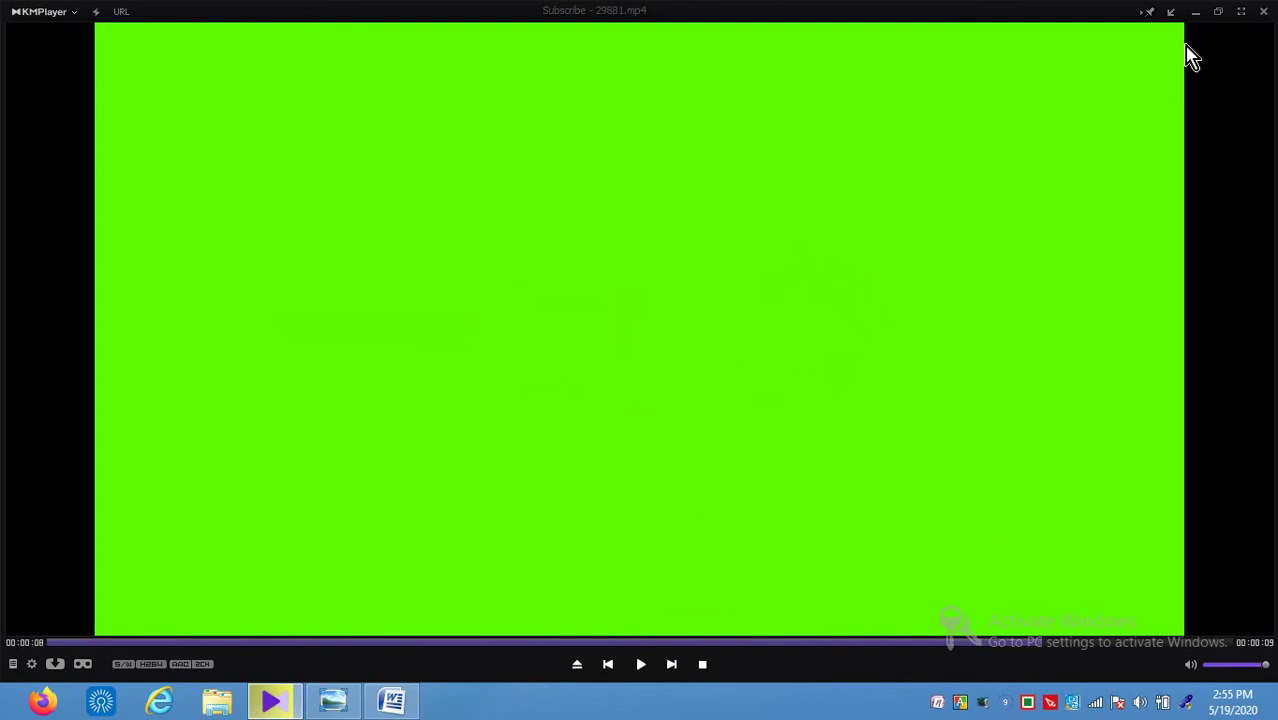
{"action": "left_click", "coordinate": [1197, 22]}
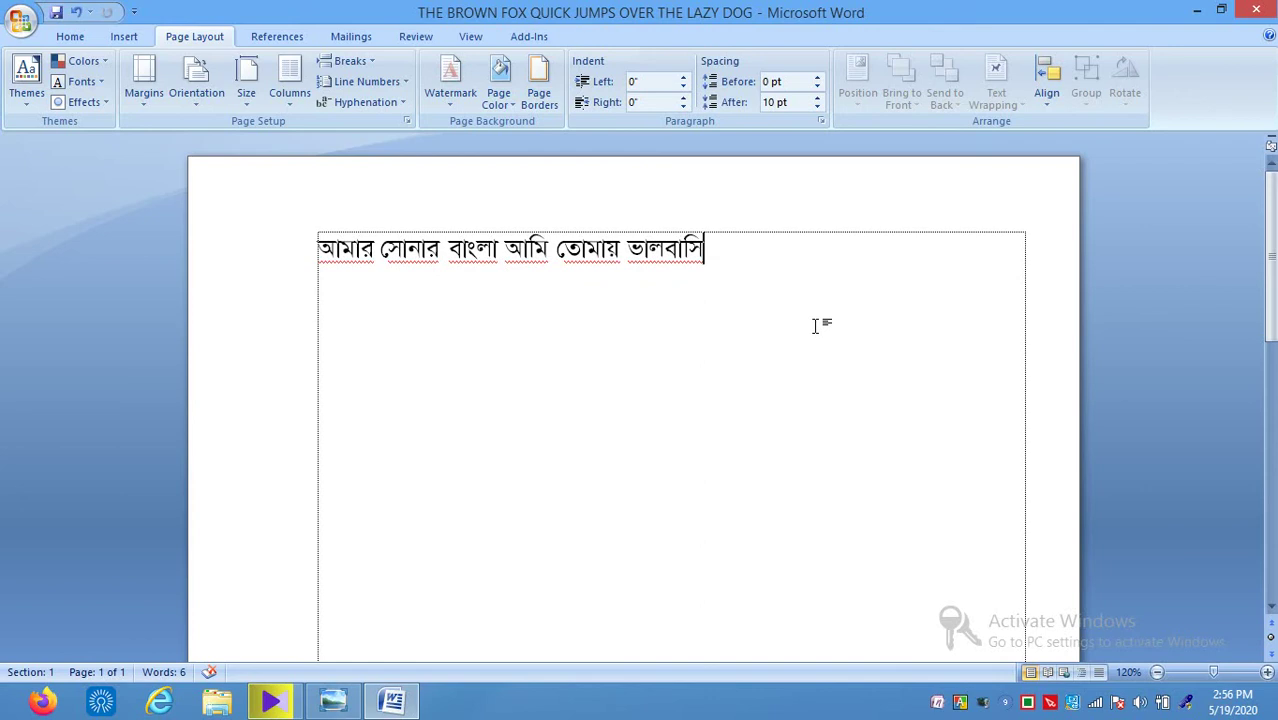
With the caret at the Bengali line's start, open Page Borders in Borders and Shading.
{"action": "left_click", "coordinate": [530, 338]}
{"action": "left_click", "coordinate": [405, 248]}
{"action": "left_click", "coordinate": [377, 286]}
{"action": "double_click", "coordinate": [452, 385]}
{"action": "left_click", "coordinate": [322, 254]}
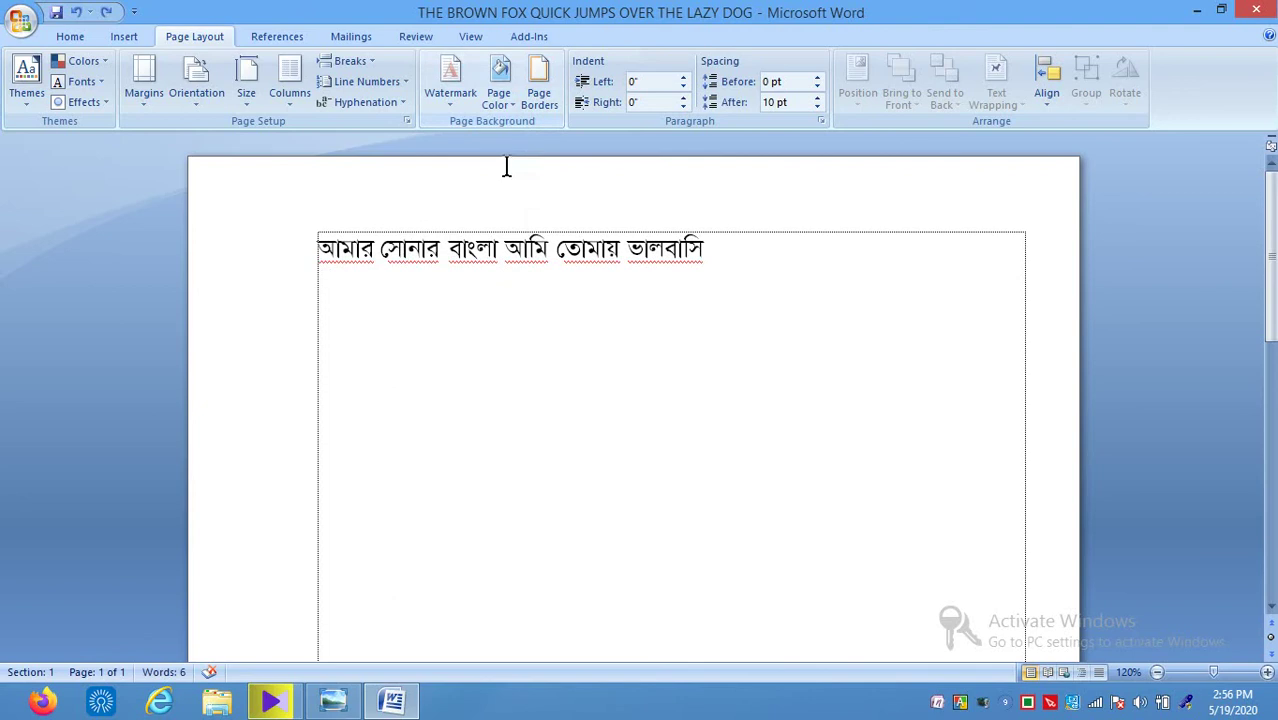
{"action": "left_click", "coordinate": [547, 104]}
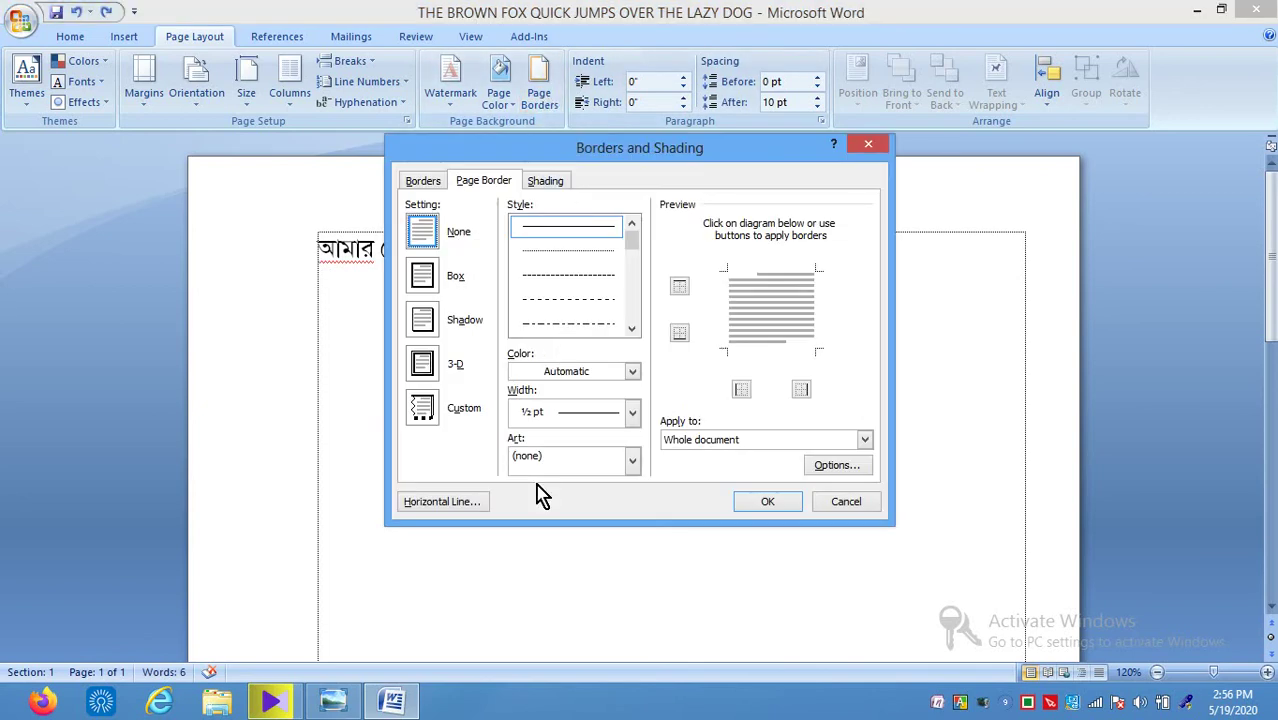
Apply the cake art border around the whole page.
{"action": "left_click", "coordinate": [541, 462]}
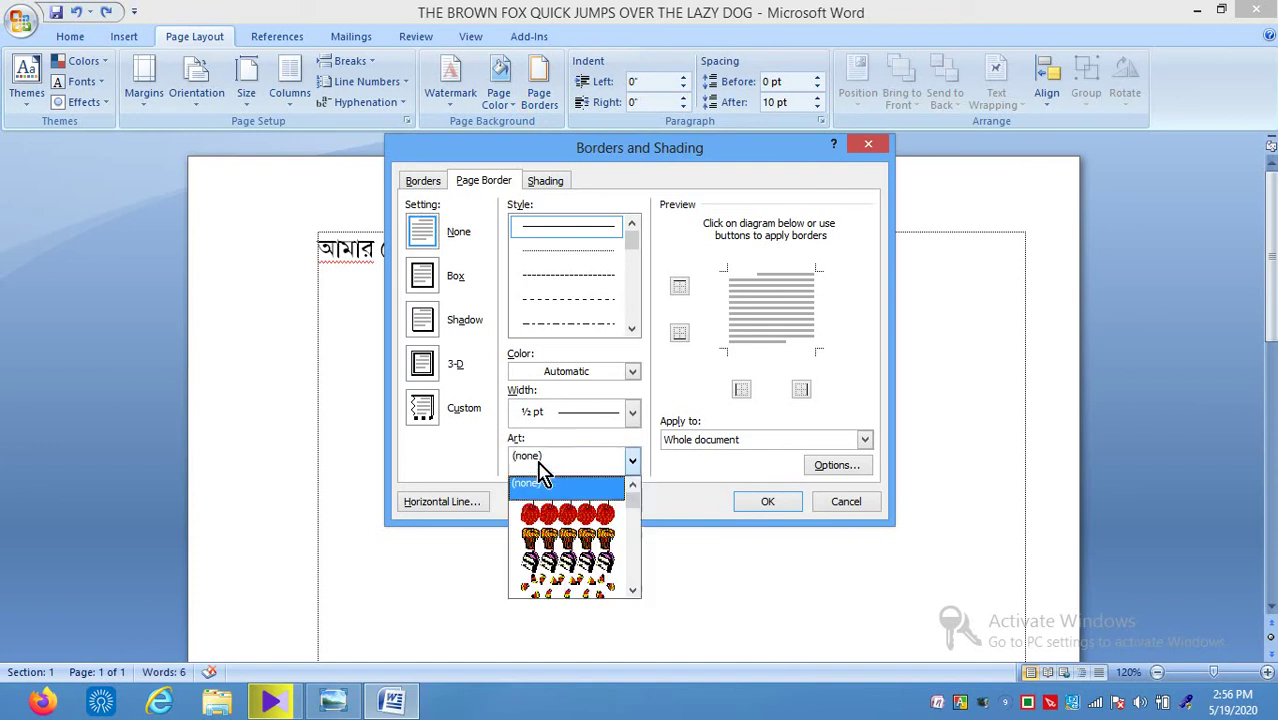
{"action": "left_click", "coordinate": [567, 567]}
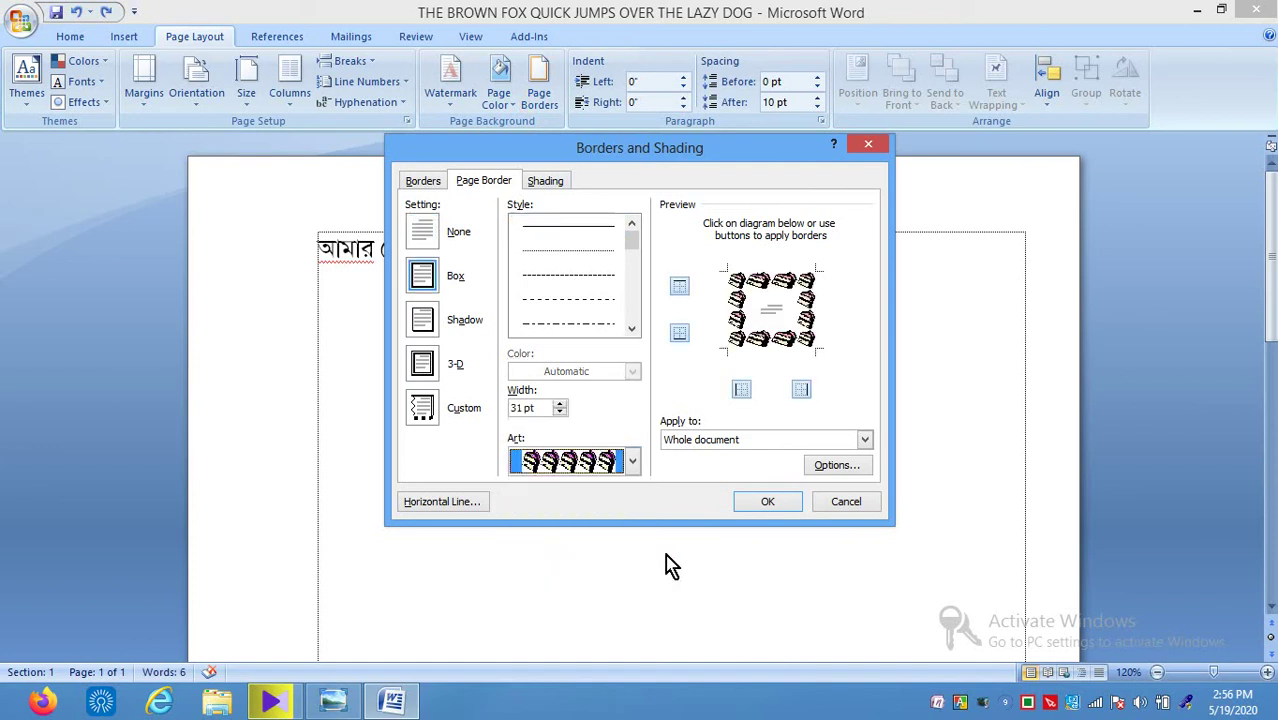
{"action": "left_click", "coordinate": [776, 510]}
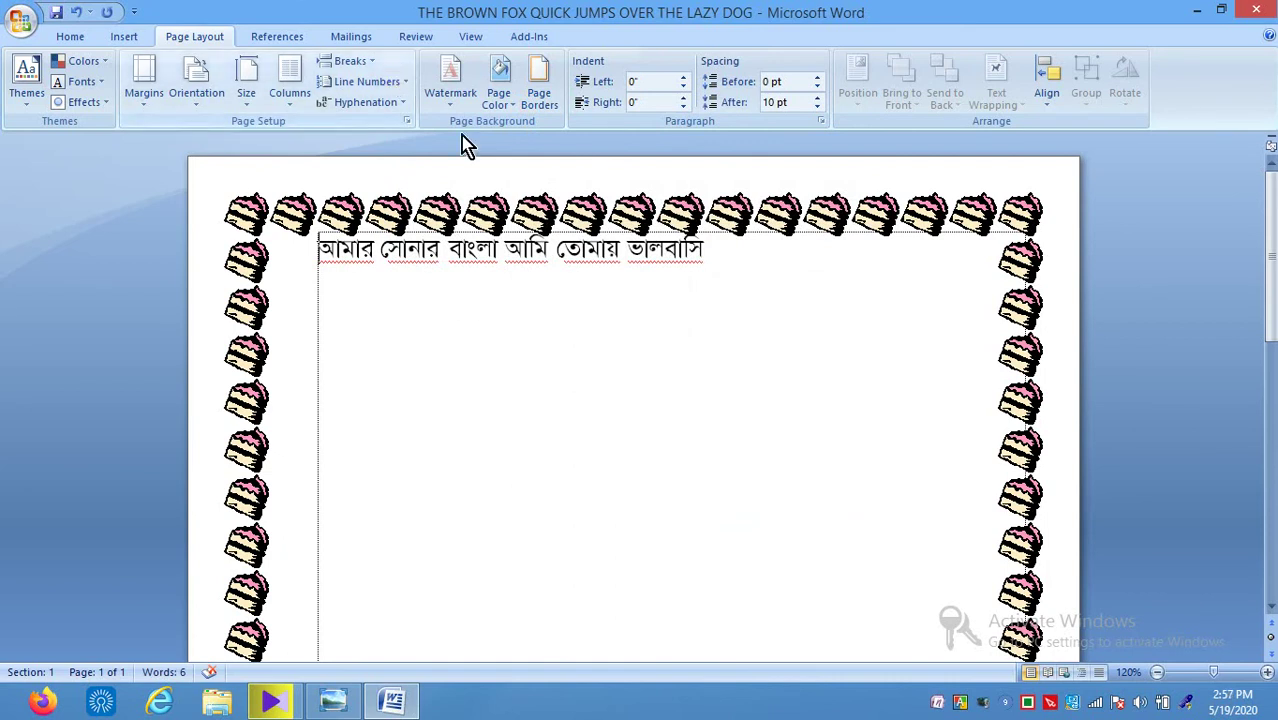
Replace the cake border with the swirl art page border.
{"action": "left_click", "coordinate": [538, 95]}
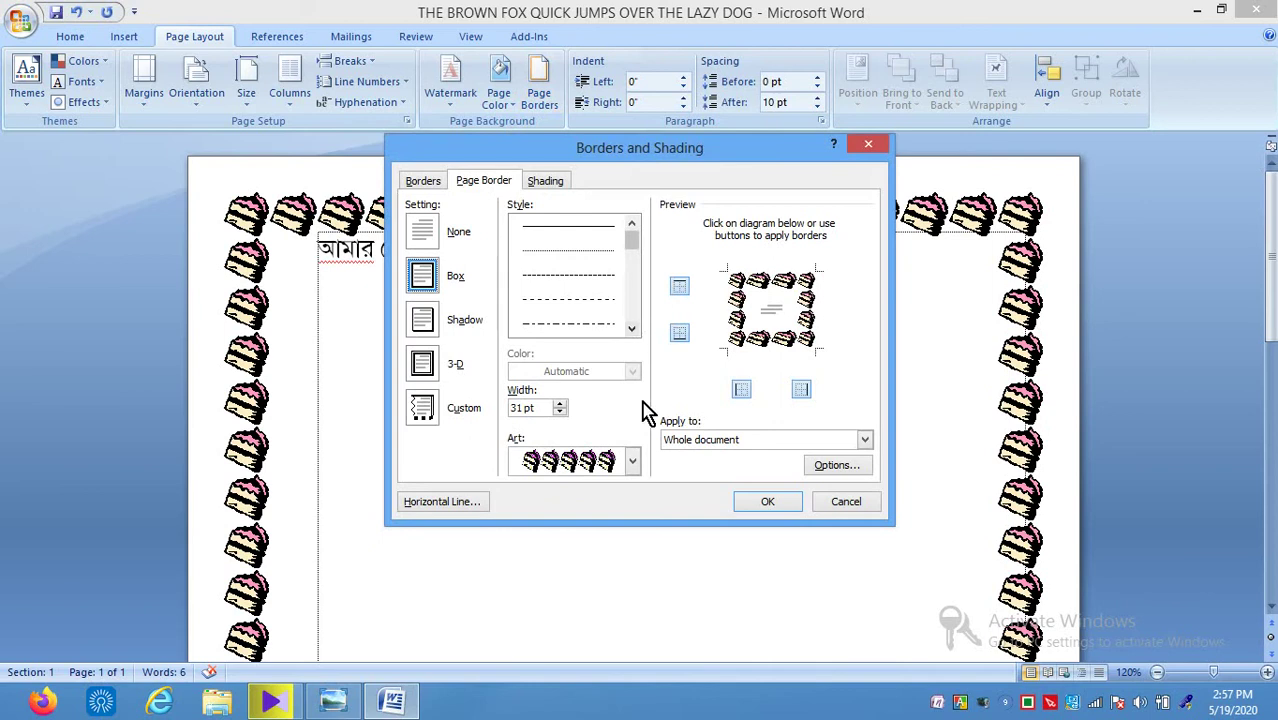
{"action": "left_click", "coordinate": [634, 463]}
{"action": "left_click", "coordinate": [634, 463]}
{"action": "double_click", "coordinate": [634, 463]}
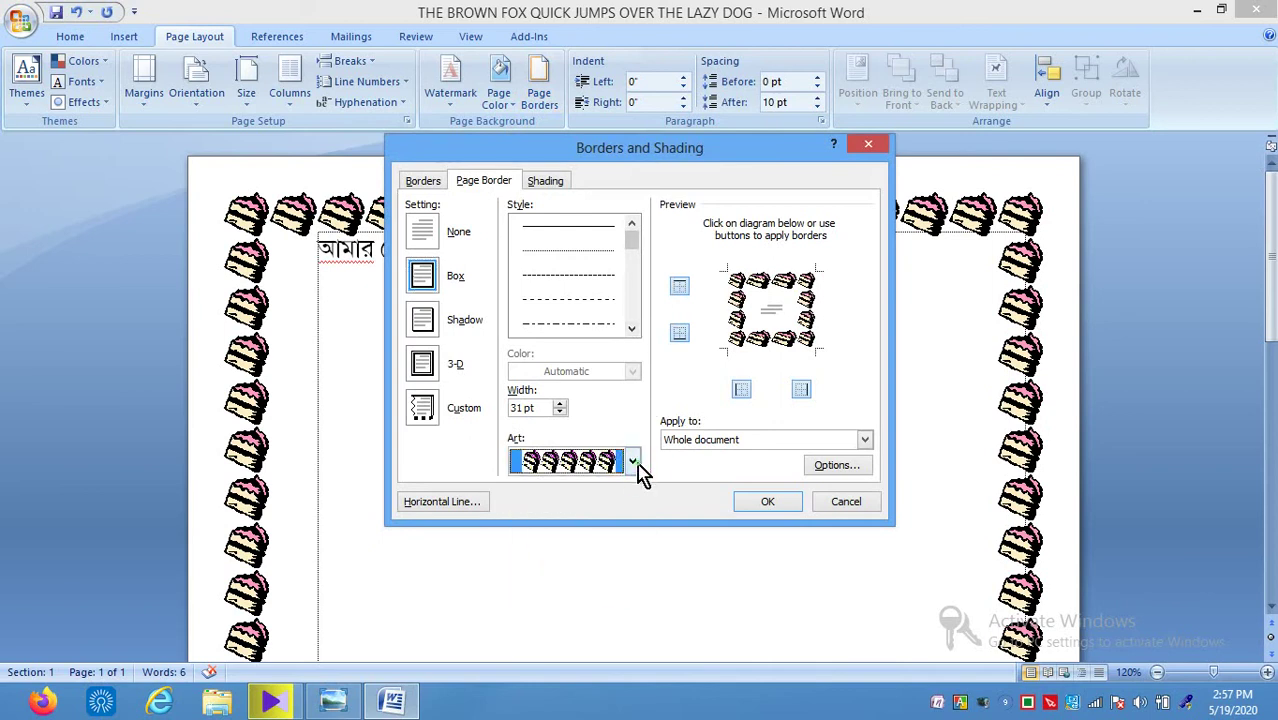
{"action": "left_click", "coordinate": [634, 463]}
{"action": "scroll", "coordinate": [630, 559], "scroll_direction": "down", "scroll_amount": 1}
{"action": "scroll", "coordinate": [630, 559], "scroll_direction": "down", "scroll_amount": 1}
{"action": "scroll", "coordinate": [615, 560], "scroll_direction": "down", "scroll_amount": 2}
{"action": "left_click", "coordinate": [603, 546]}
{"action": "left_click", "coordinate": [767, 501]}
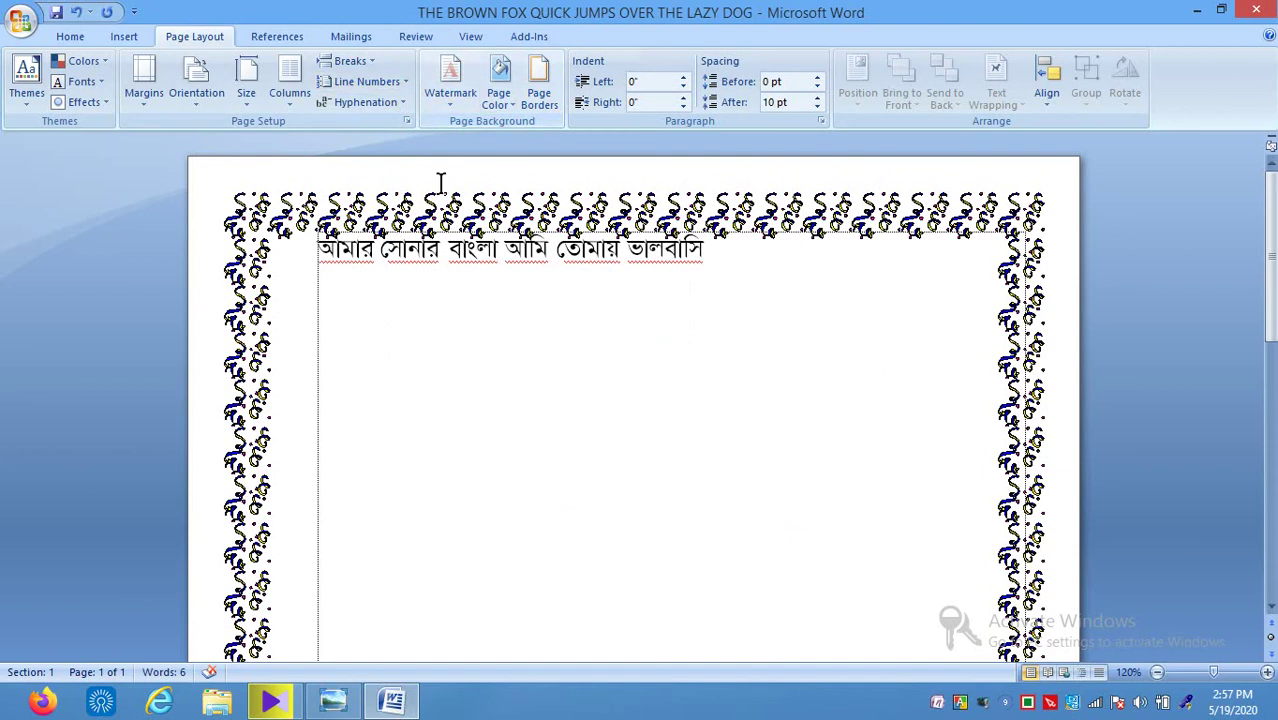
{"action": "left_click", "coordinate": [541, 100]}
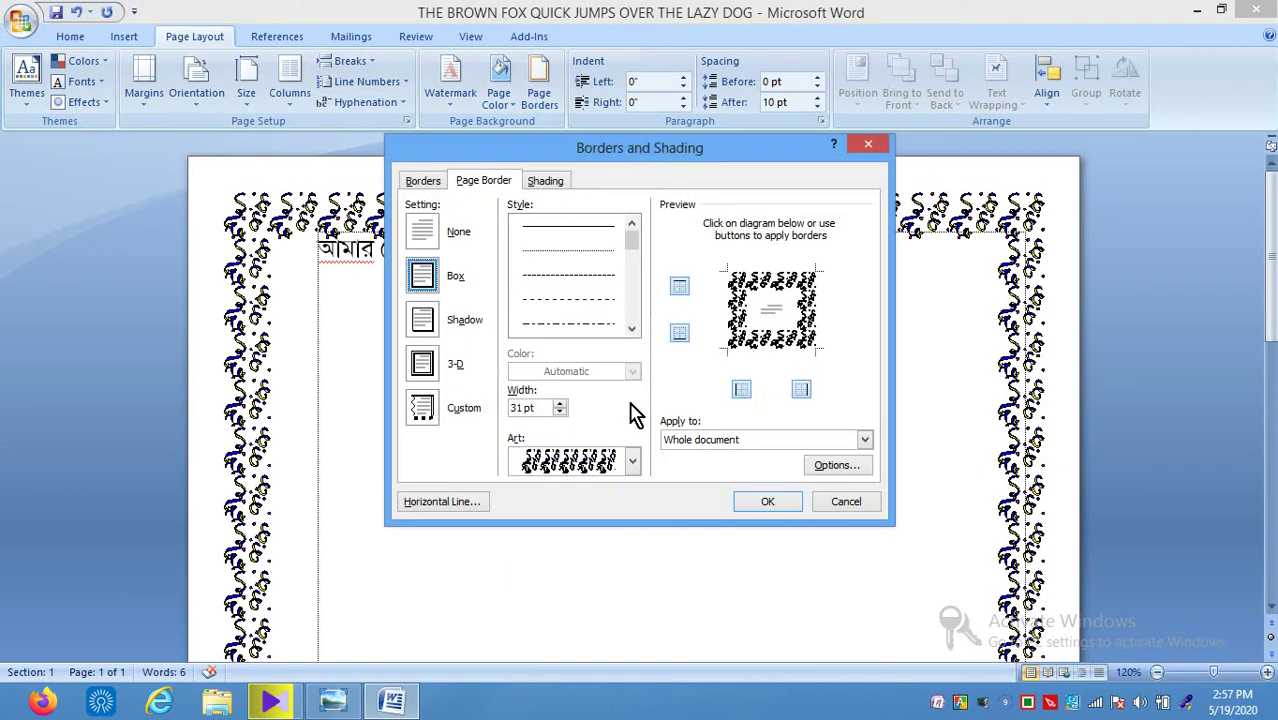
Choose which part of the document the art border applies to and confirm.
{"action": "left_click", "coordinate": [713, 446]}
{"action": "left_click", "coordinate": [690, 469]}
{"action": "left_click", "coordinate": [760, 505]}
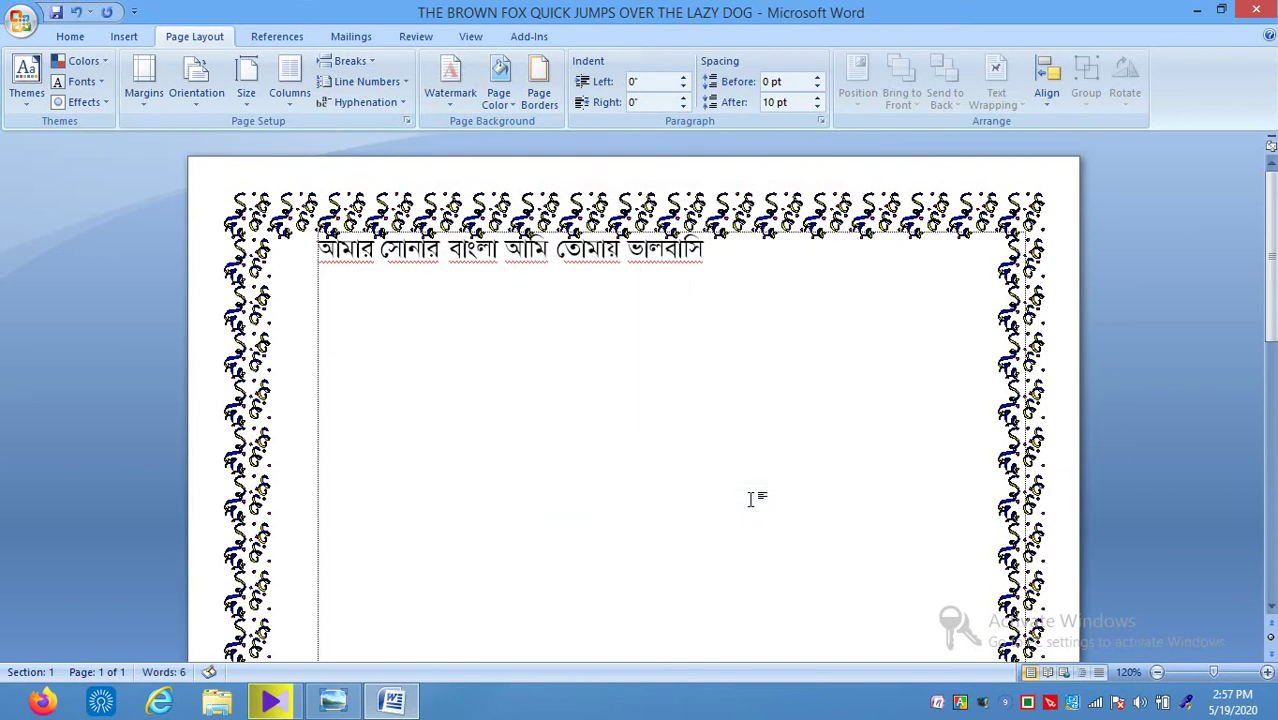
Keep the swirl art but reduce the border width from 31 pt to 19 pt.
{"action": "left_click", "coordinate": [541, 93]}
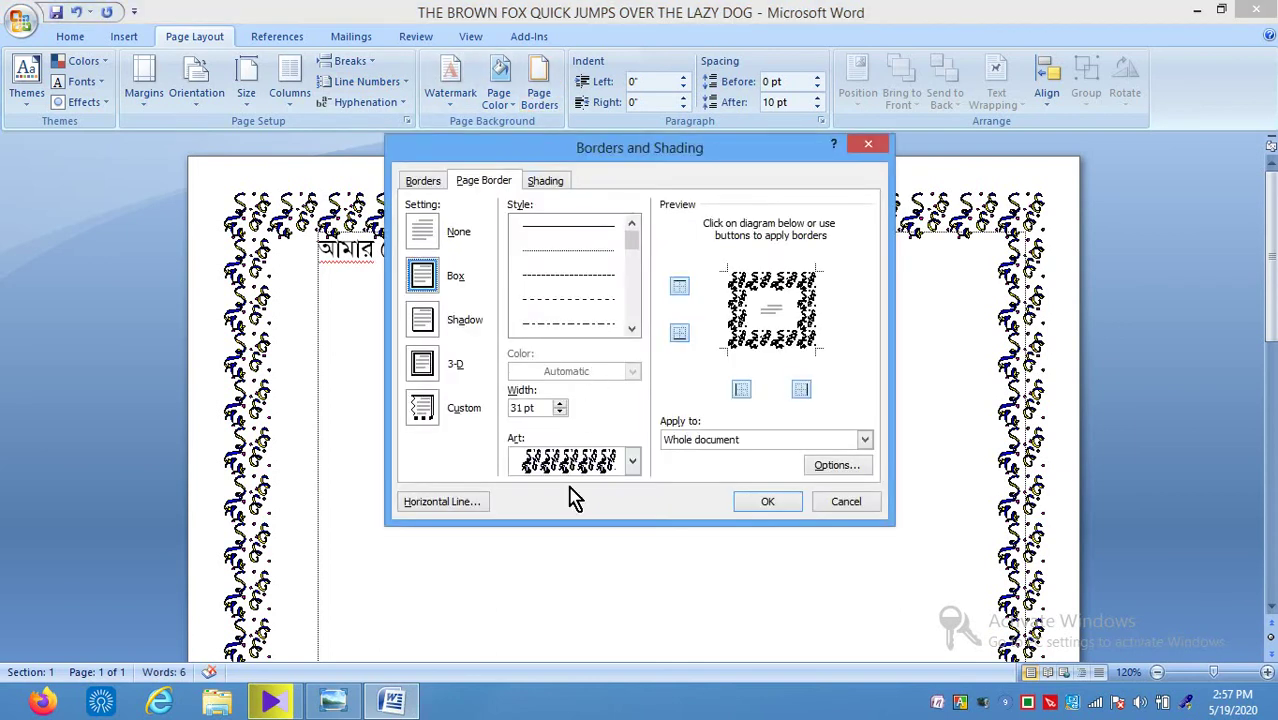
{"action": "left_click", "coordinate": [578, 462]}
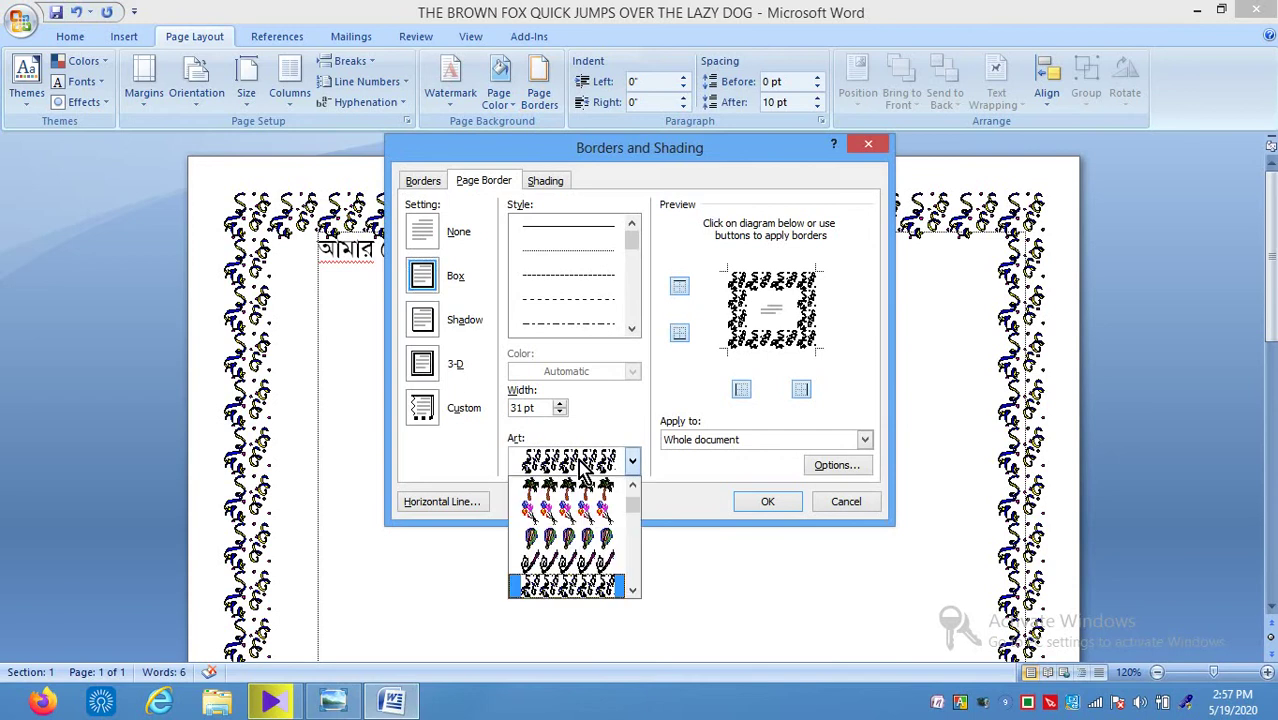
{"action": "left_click", "coordinate": [590, 456]}
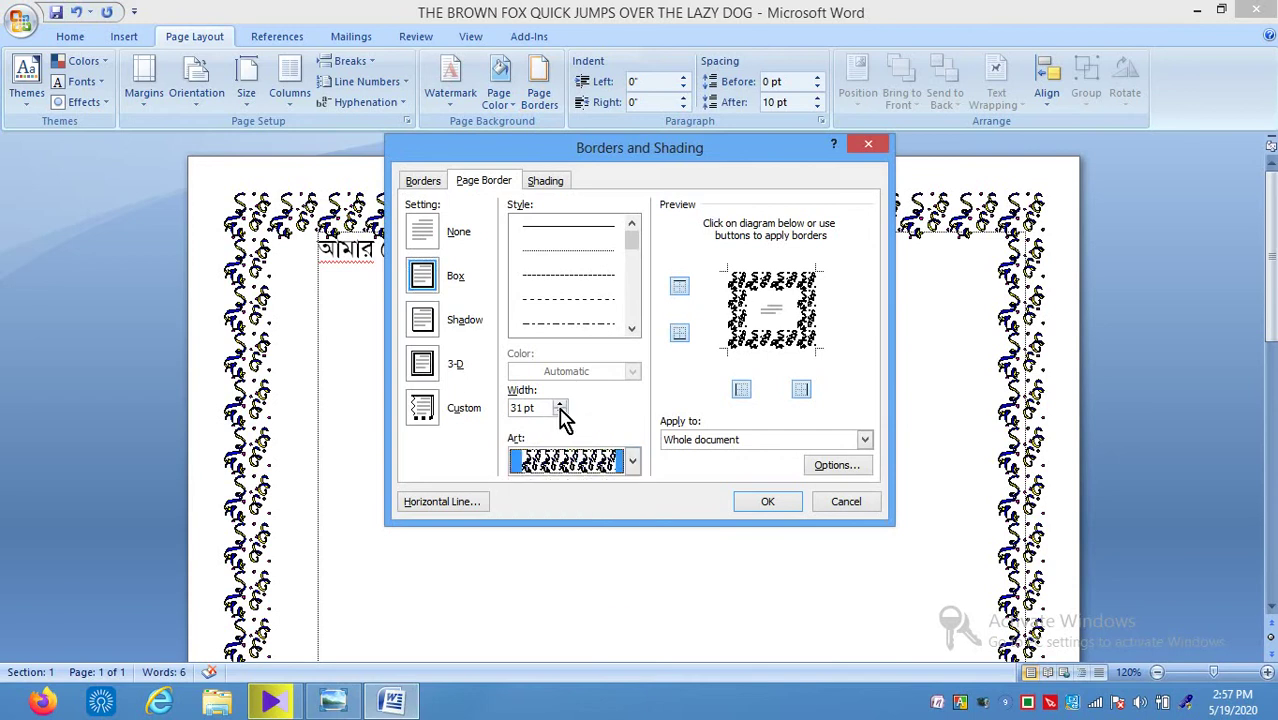
{"action": "left_click", "coordinate": [560, 412]}
{"action": "left_click", "coordinate": [560, 412]}
{"action": "left_click", "coordinate": [560, 412]}
{"action": "left_click", "coordinate": [560, 412]}
{"action": "left_click", "coordinate": [560, 412]}
{"action": "left_click", "coordinate": [560, 412]}
{"action": "left_click", "coordinate": [560, 412]}
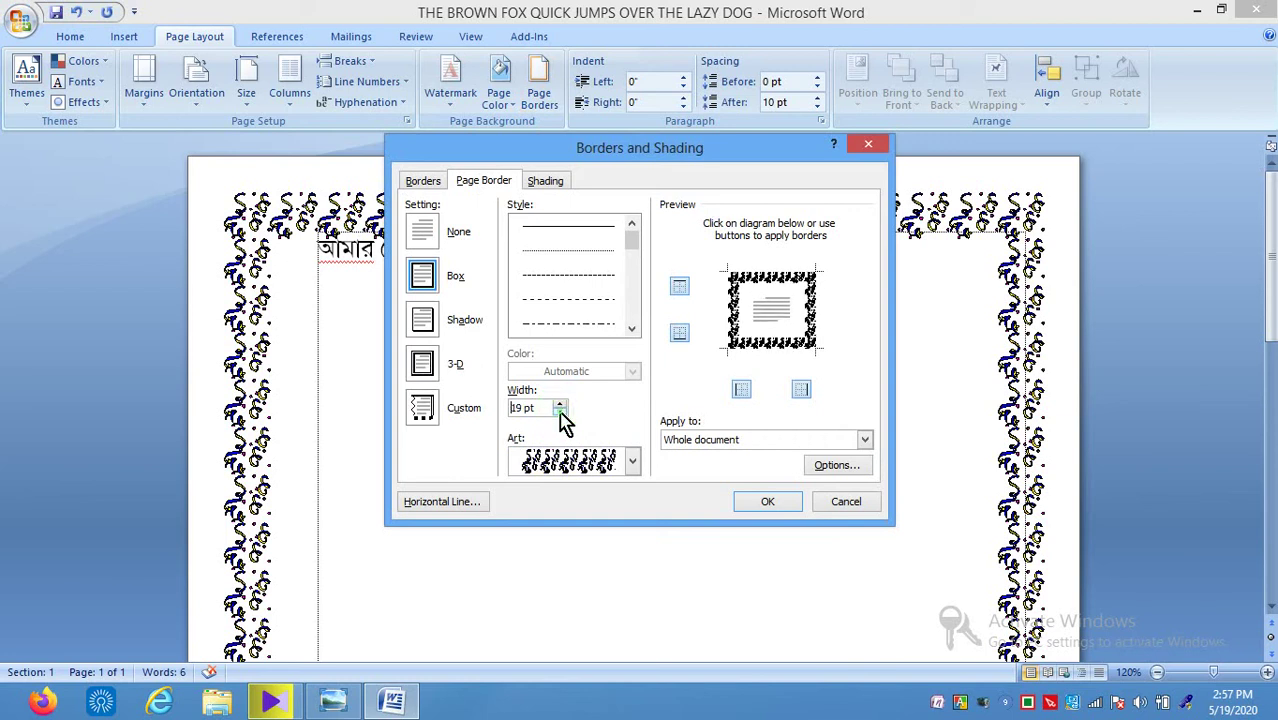
{"action": "left_click", "coordinate": [768, 503]}
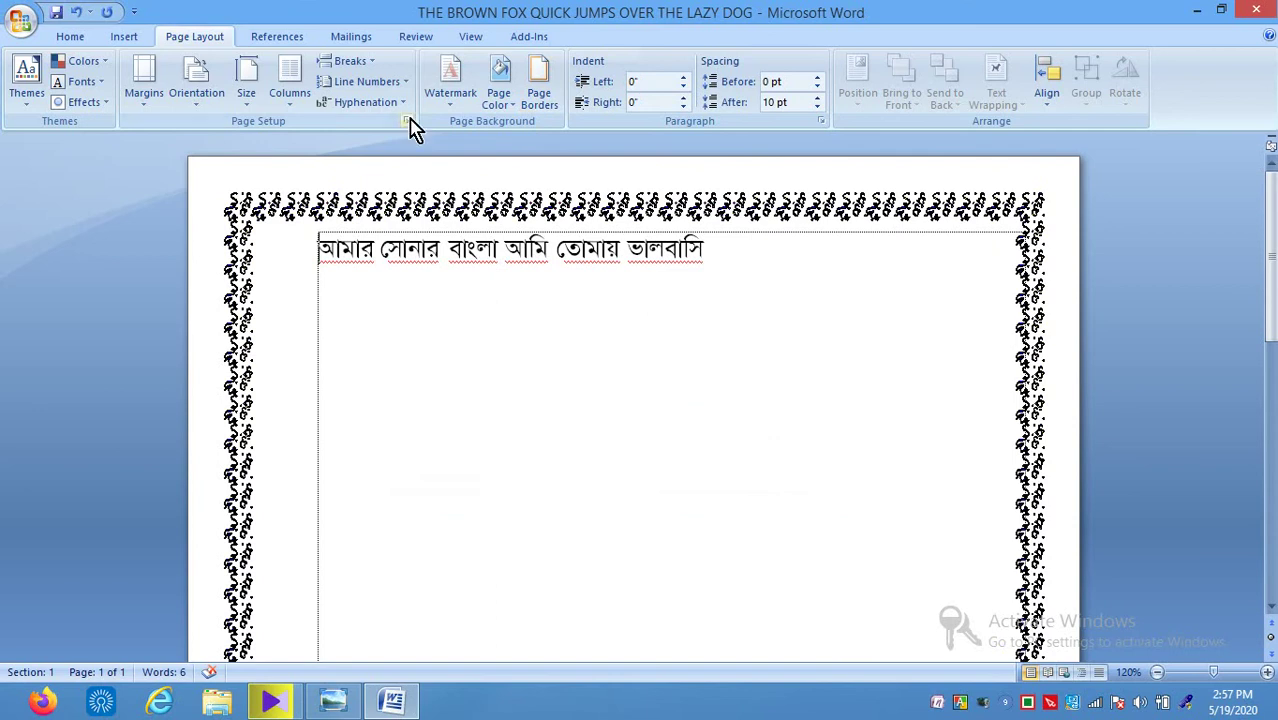
Set the border spacing to be measured from Text and apply it.
{"action": "left_click", "coordinate": [548, 112]}
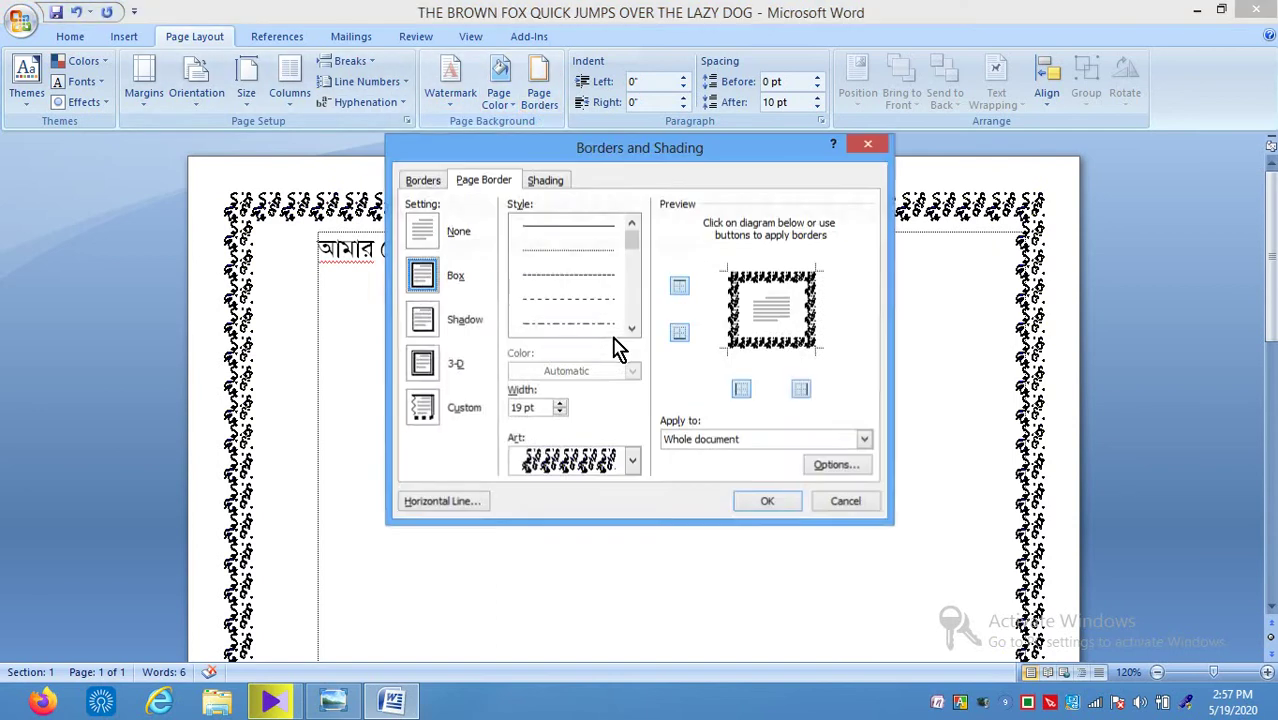
{"action": "left_click", "coordinate": [836, 467]}
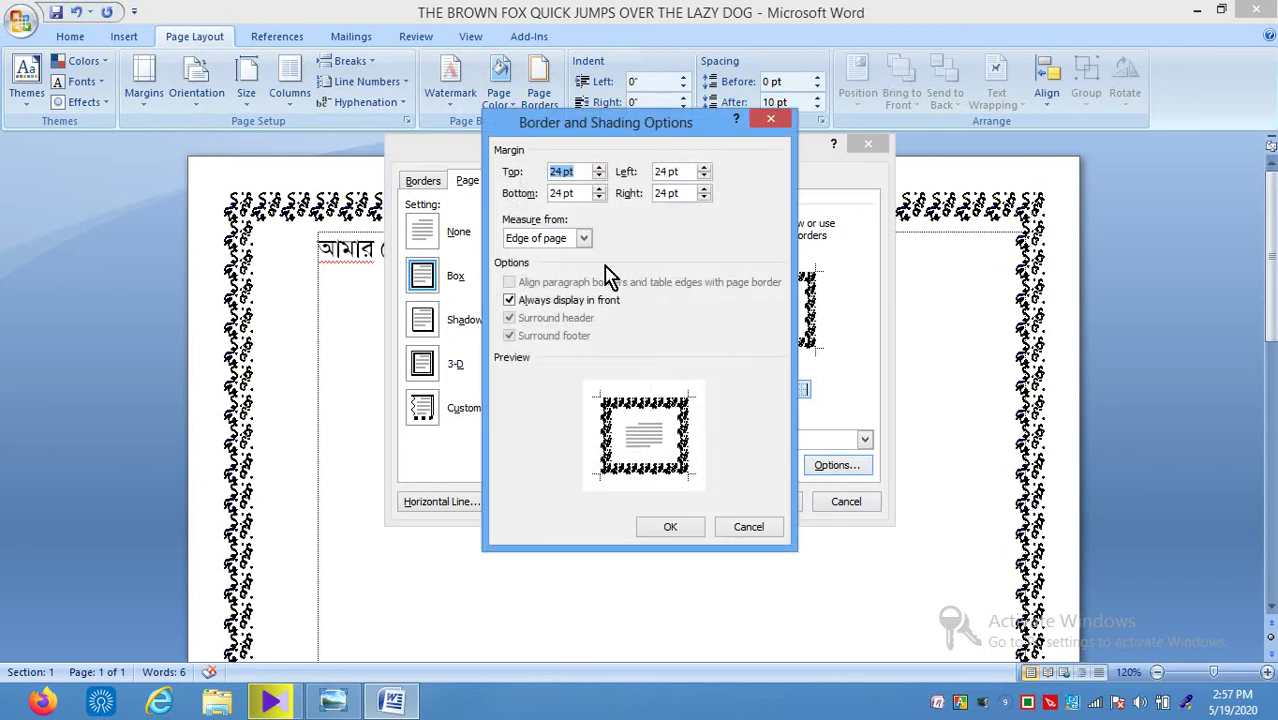
{"action": "left_click", "coordinate": [580, 240]}
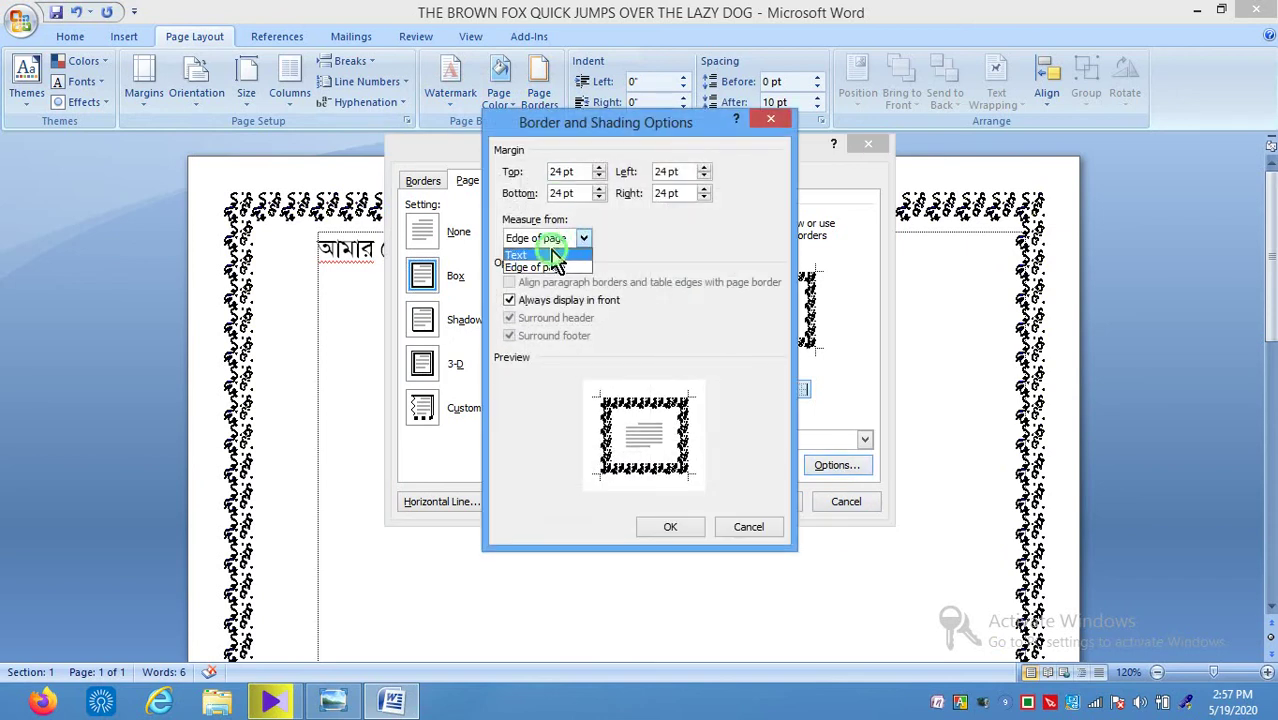
{"action": "left_click", "coordinate": [555, 256]}
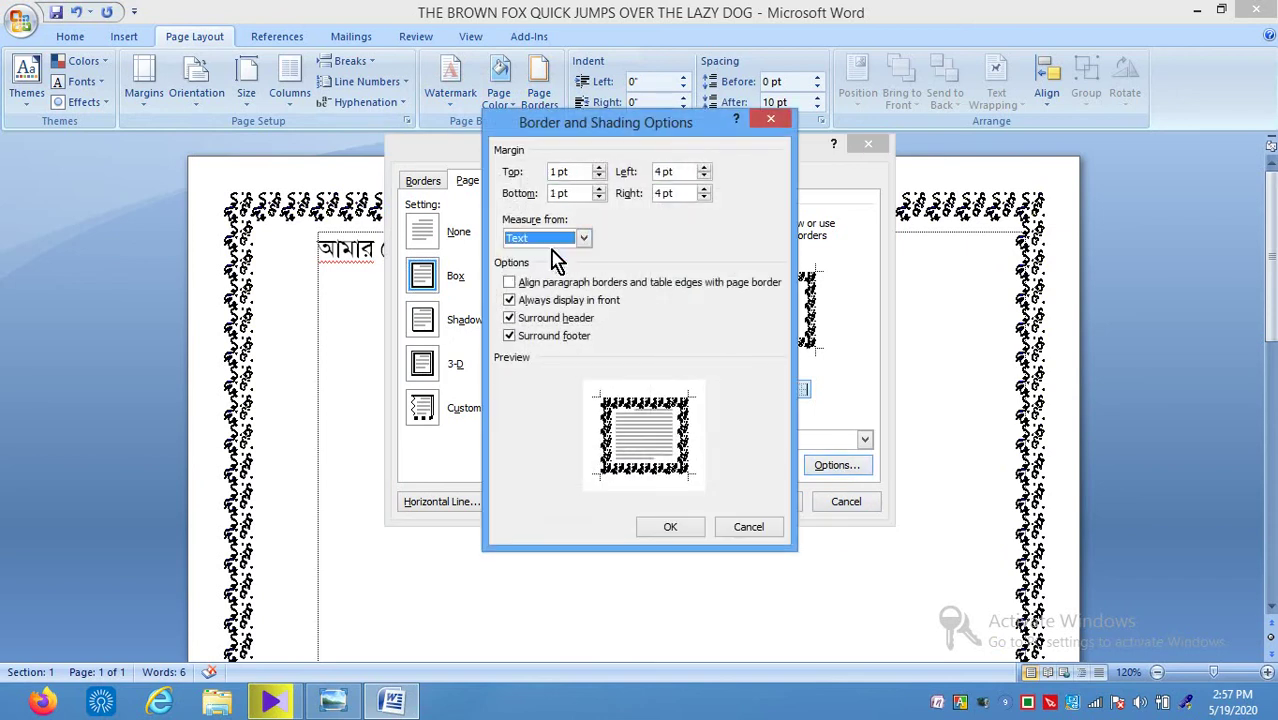
{"action": "left_click", "coordinate": [672, 527]}
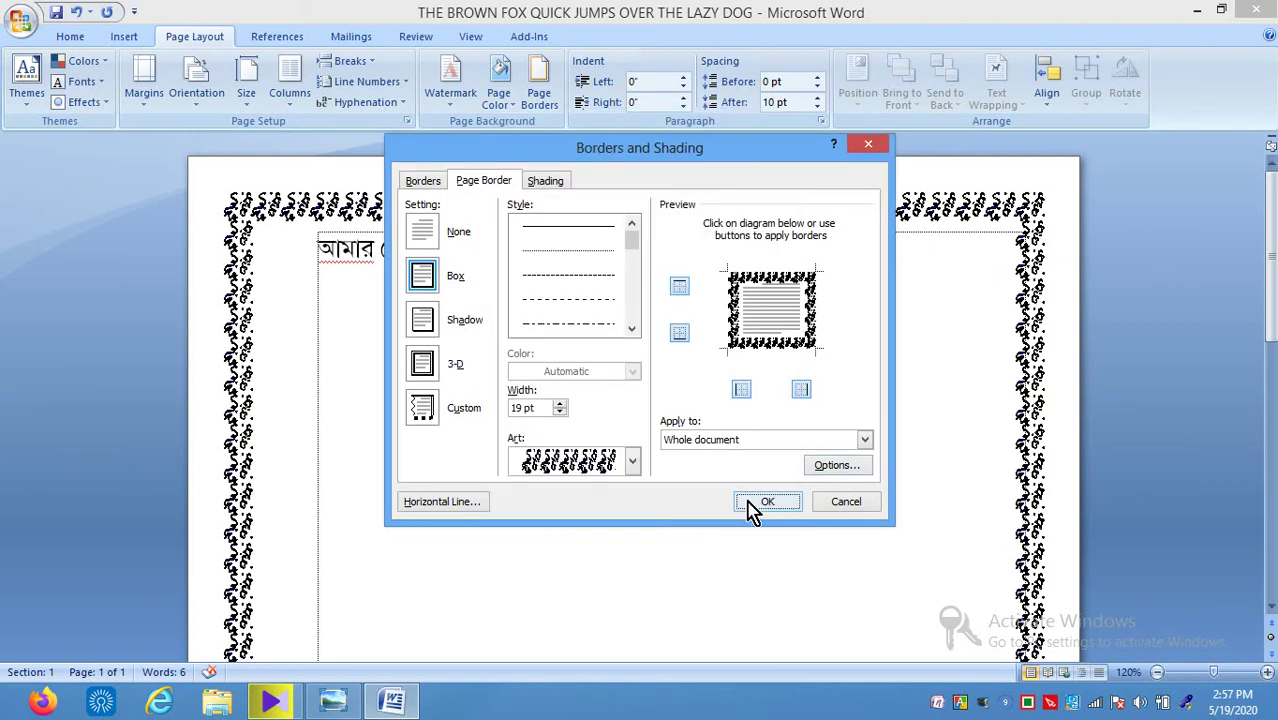
{"action": "left_click", "coordinate": [765, 500]}
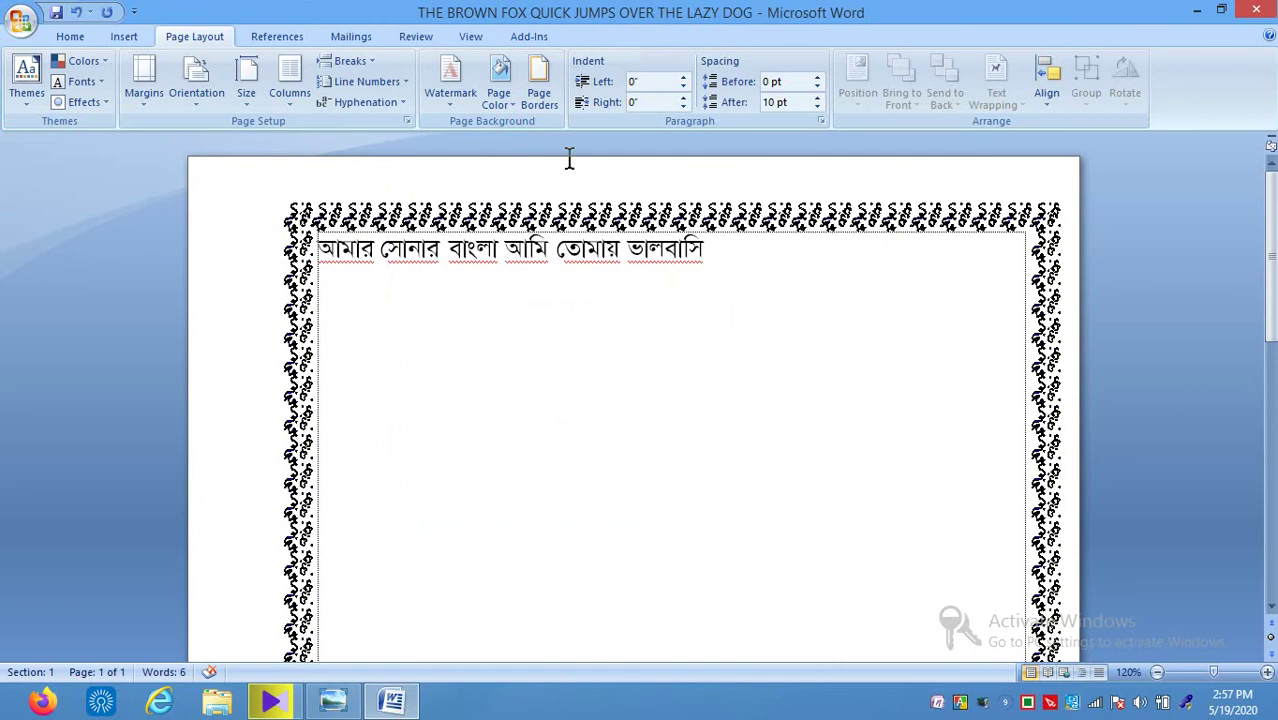
Switch the border spacing back to Edge of page with 24 pt margins.
{"action": "left_click", "coordinate": [549, 105]}
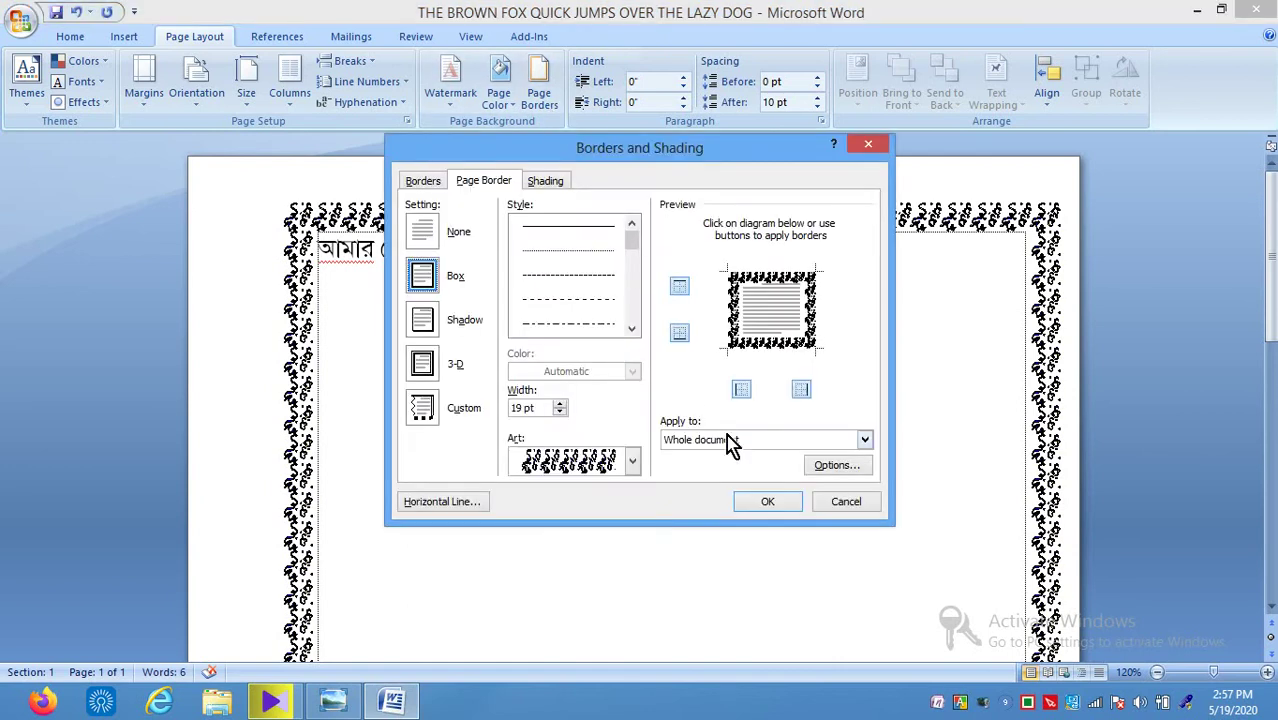
{"action": "left_click", "coordinate": [822, 468]}
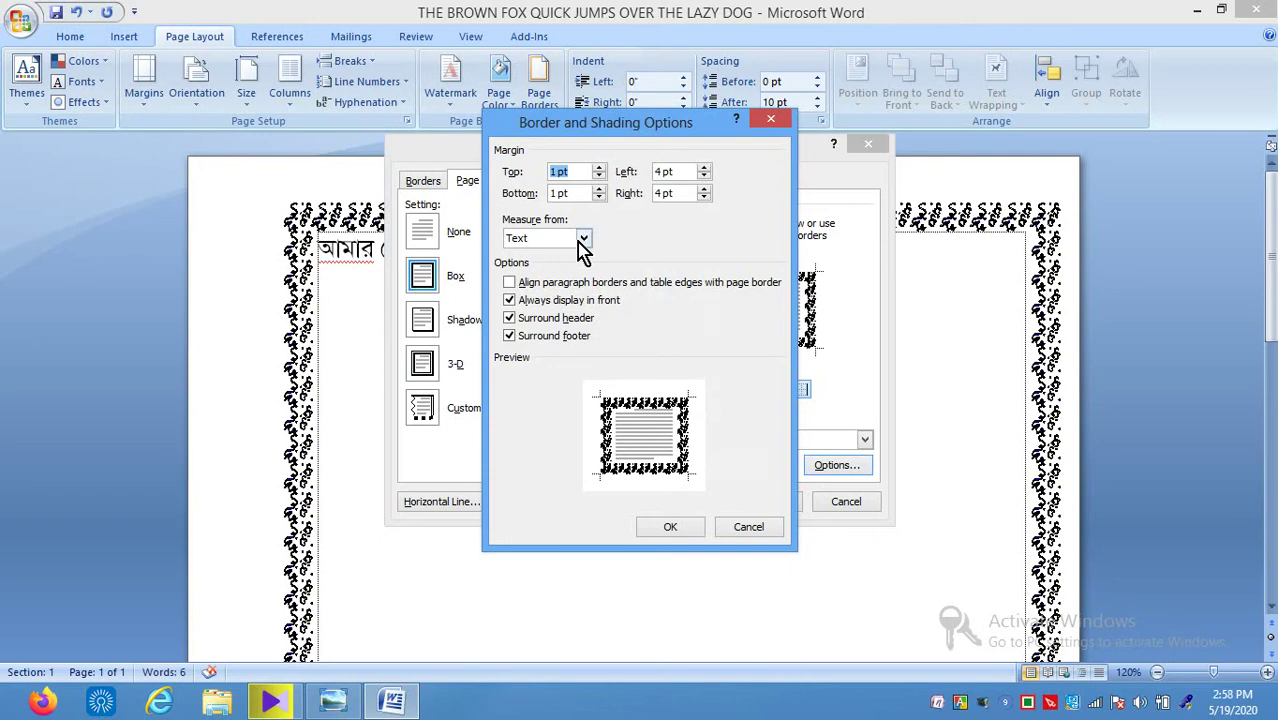
{"action": "left_click", "coordinate": [583, 240]}
{"action": "left_click", "coordinate": [560, 268]}
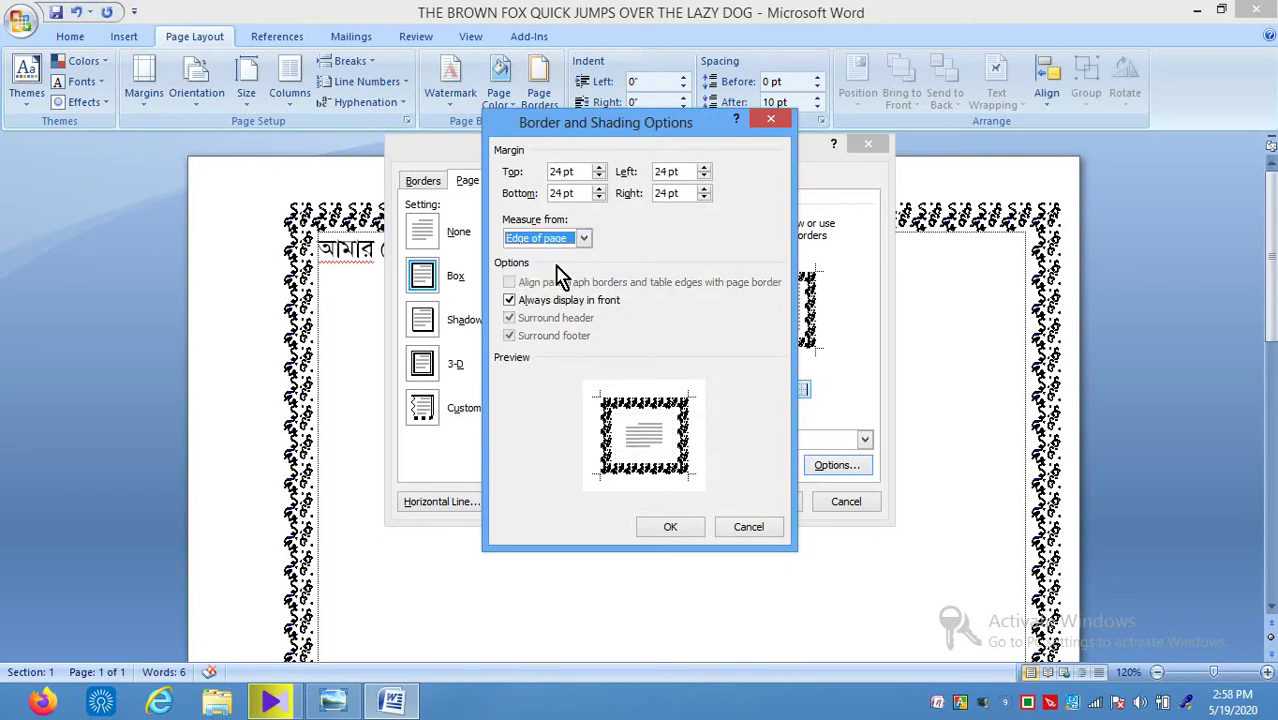
{"action": "left_click", "coordinate": [668, 527]}
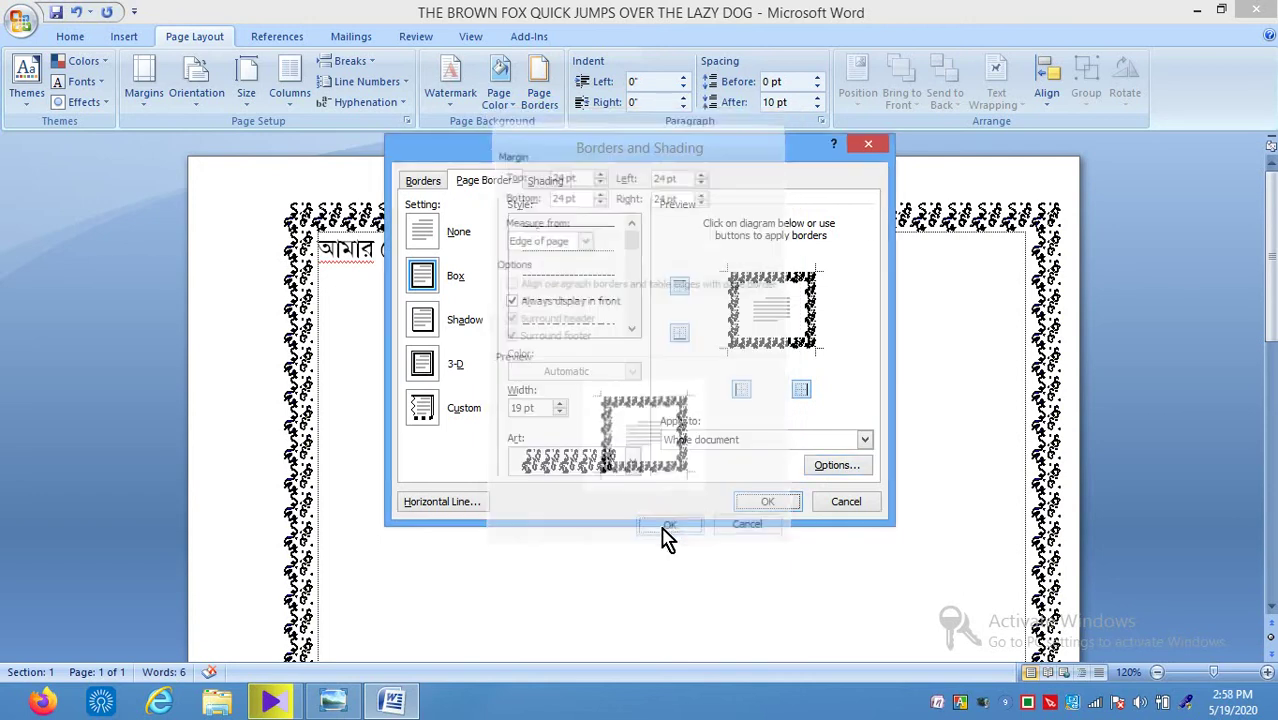
{"action": "left_click", "coordinate": [762, 503]}
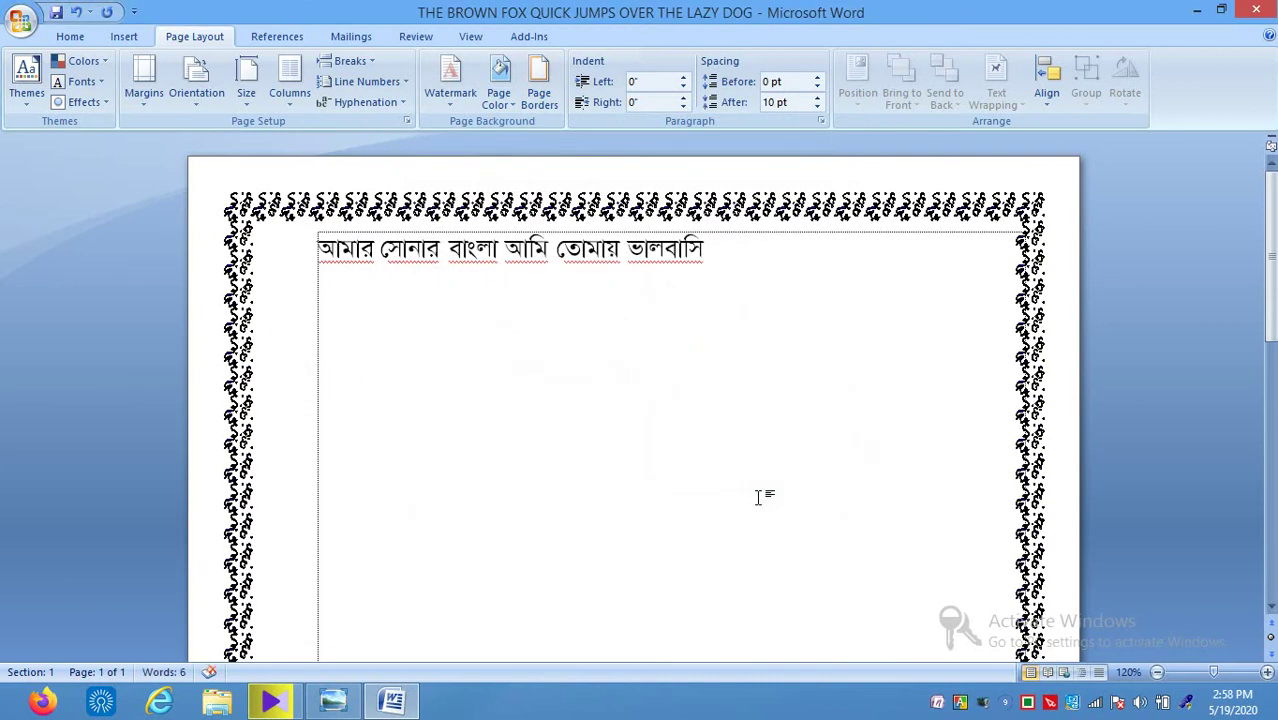
{"action": "left_click", "coordinate": [535, 96]}
Remove the swirl art border by setting the page border to None.
{"action": "left_click", "coordinate": [425, 228]}
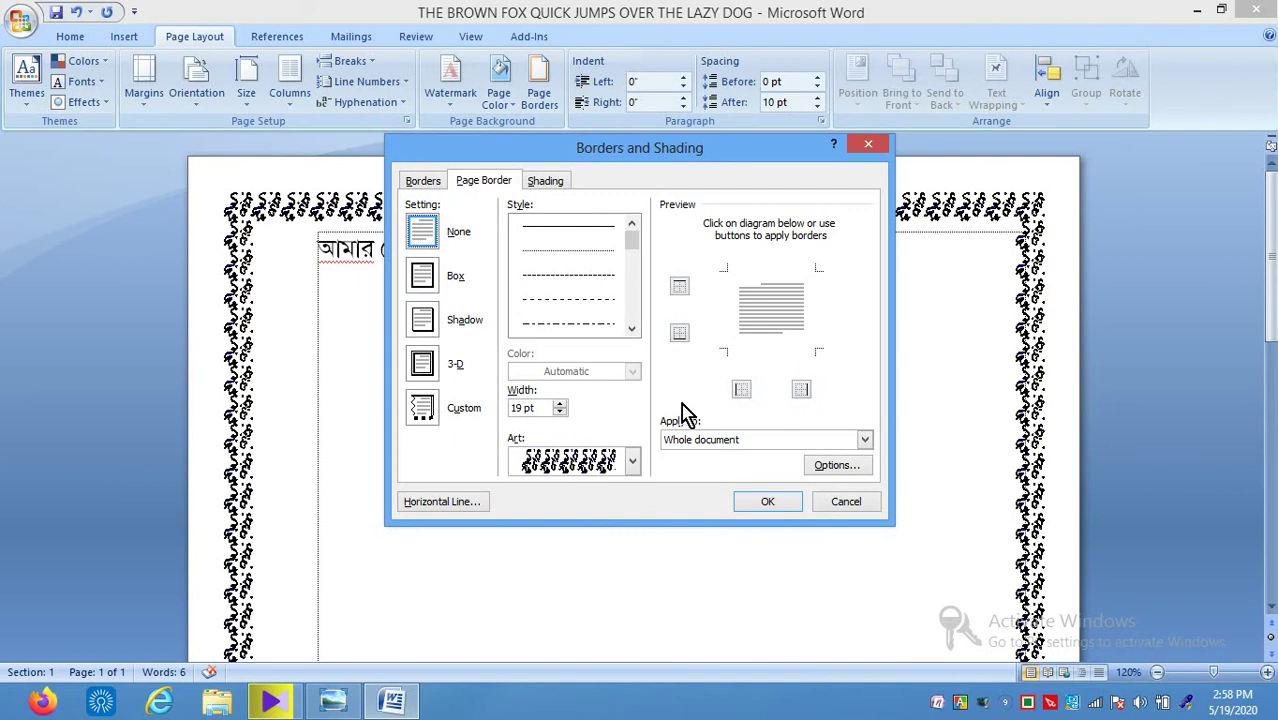
{"action": "left_click", "coordinate": [755, 500]}
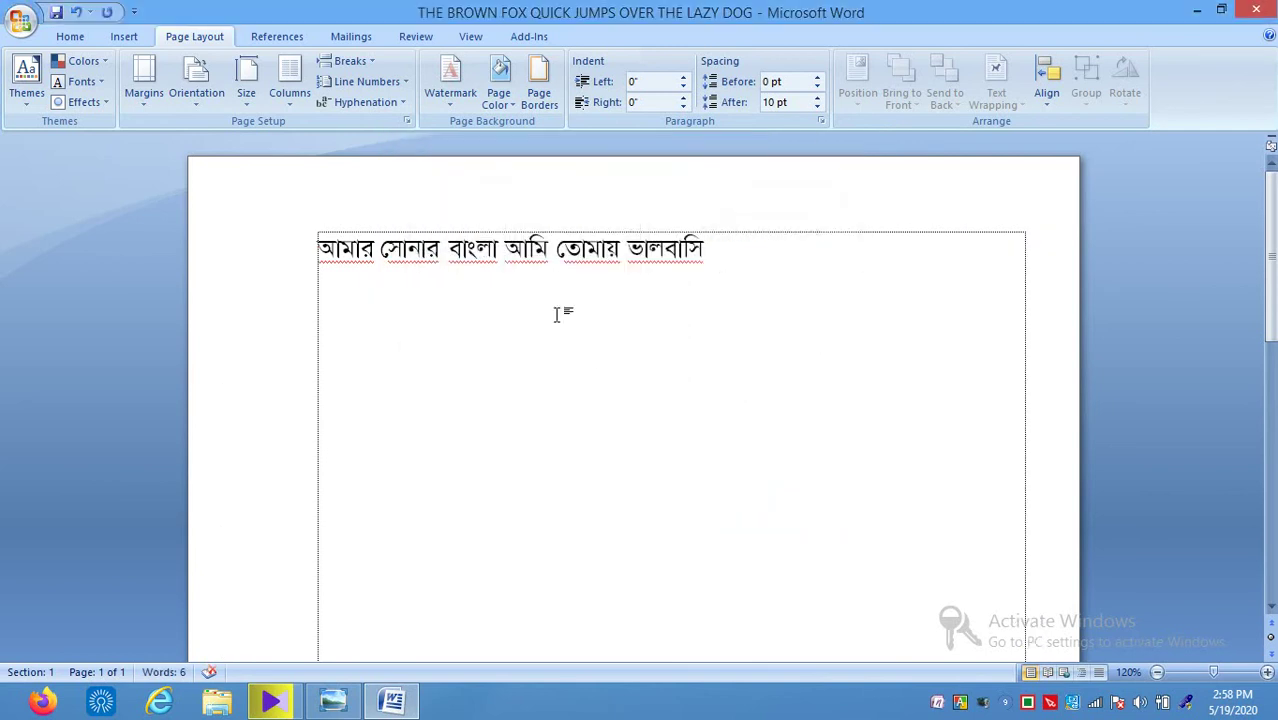
{"action": "left_click", "coordinate": [538, 82]}
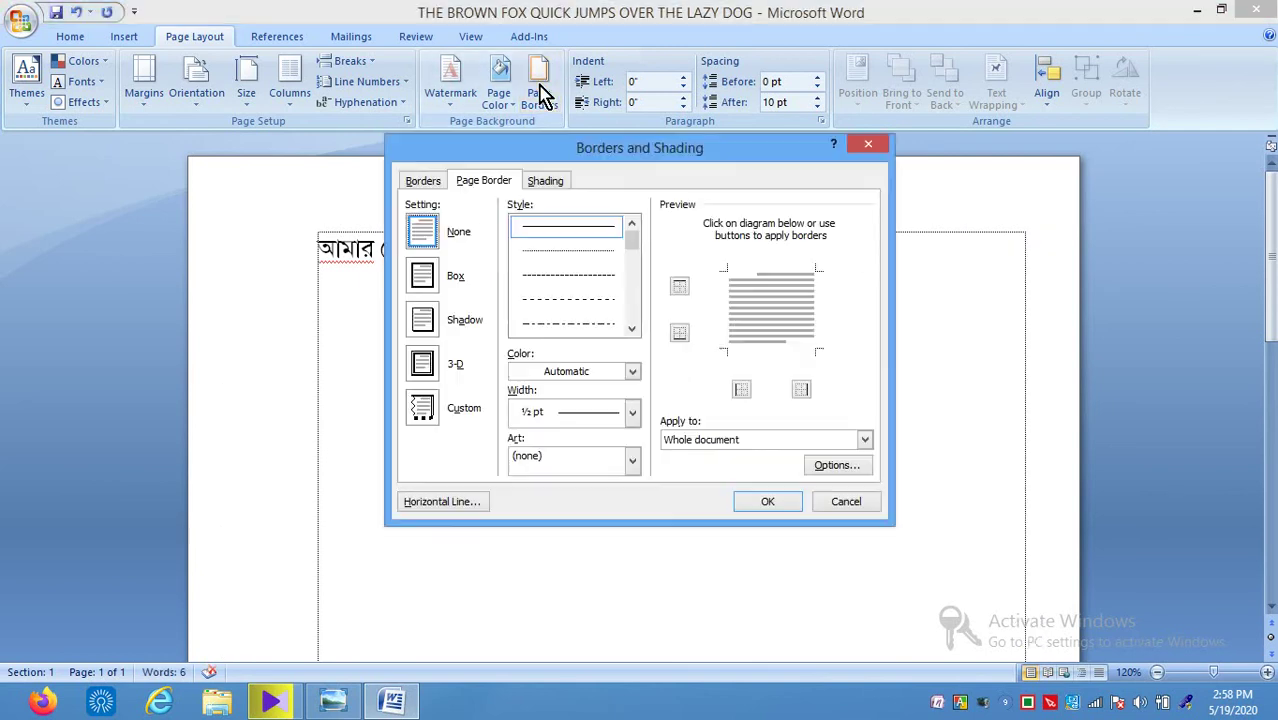
Try the Box setting and art list, then set the page border back to None.
{"action": "left_click", "coordinate": [422, 279]}
{"action": "left_click", "coordinate": [556, 466]}
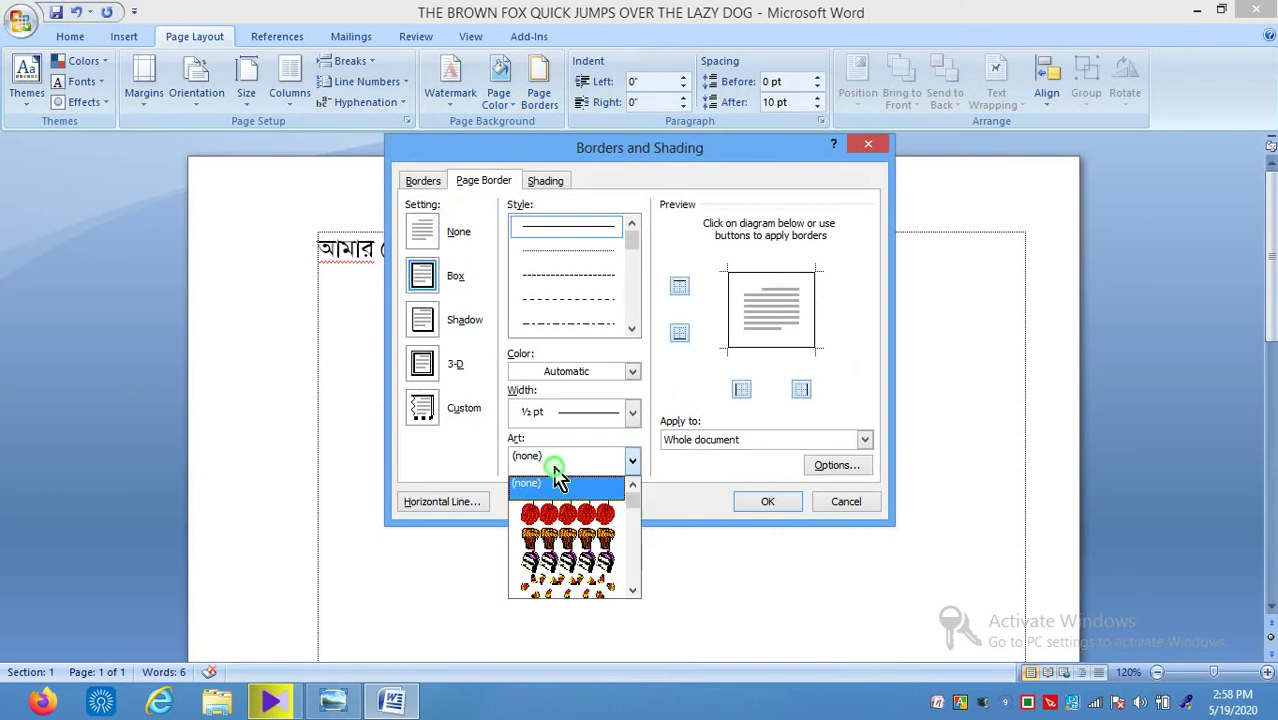
{"action": "left_click", "coordinate": [430, 243]}
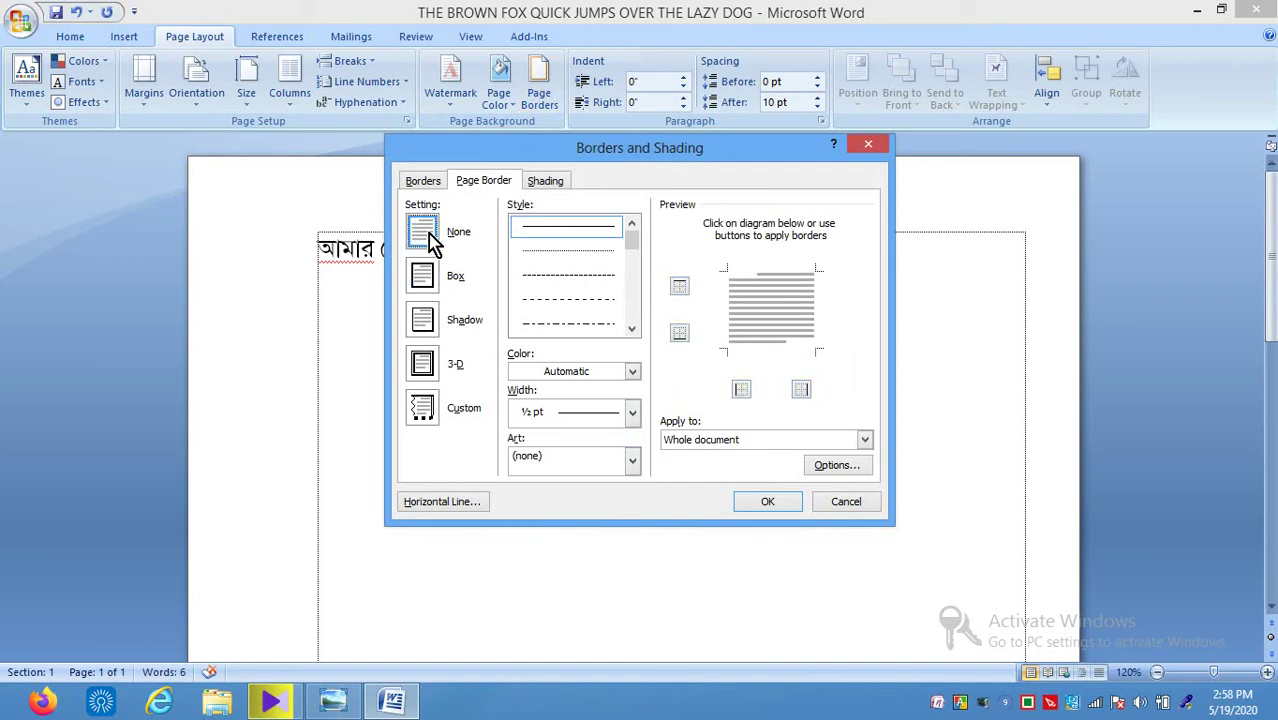
{"action": "left_click", "coordinate": [755, 505]}
Reopen the page border settings.
{"action": "left_click", "coordinate": [554, 112]}
Put a thick solid box border around the Bengali paragraph from the Borders tab.
{"action": "left_click", "coordinate": [425, 180]}
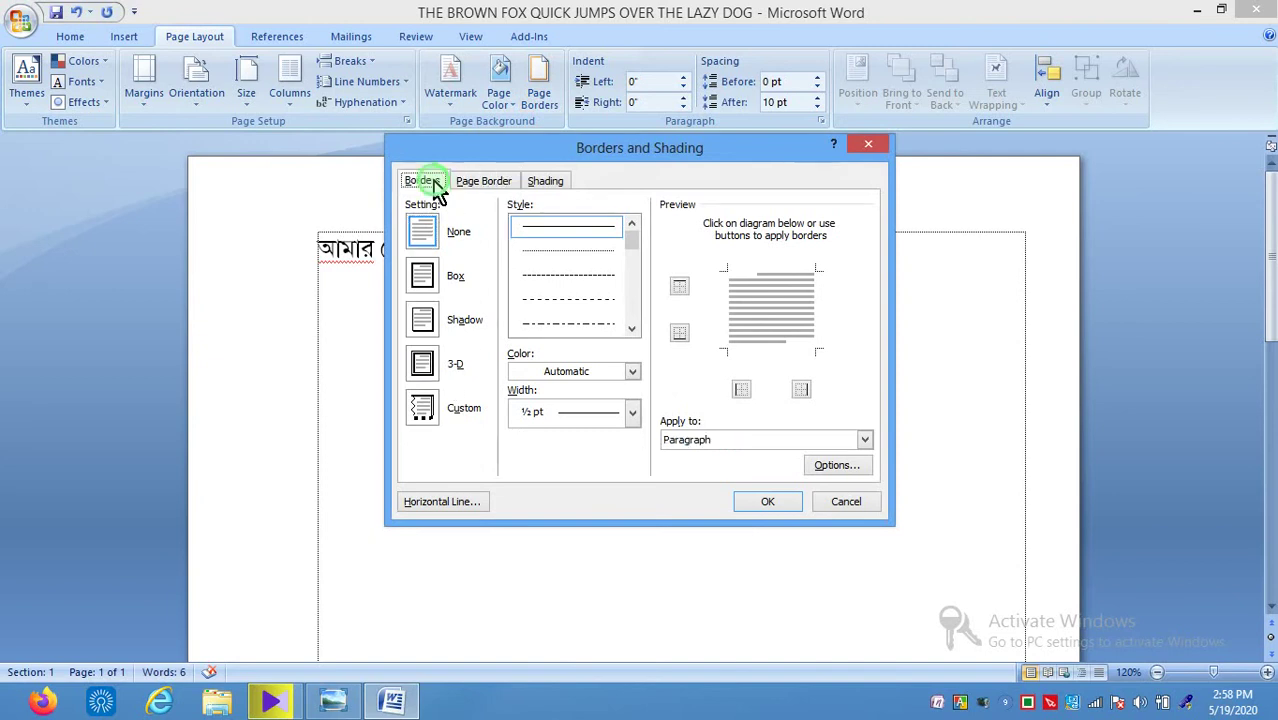
{"action": "left_click", "coordinate": [548, 238]}
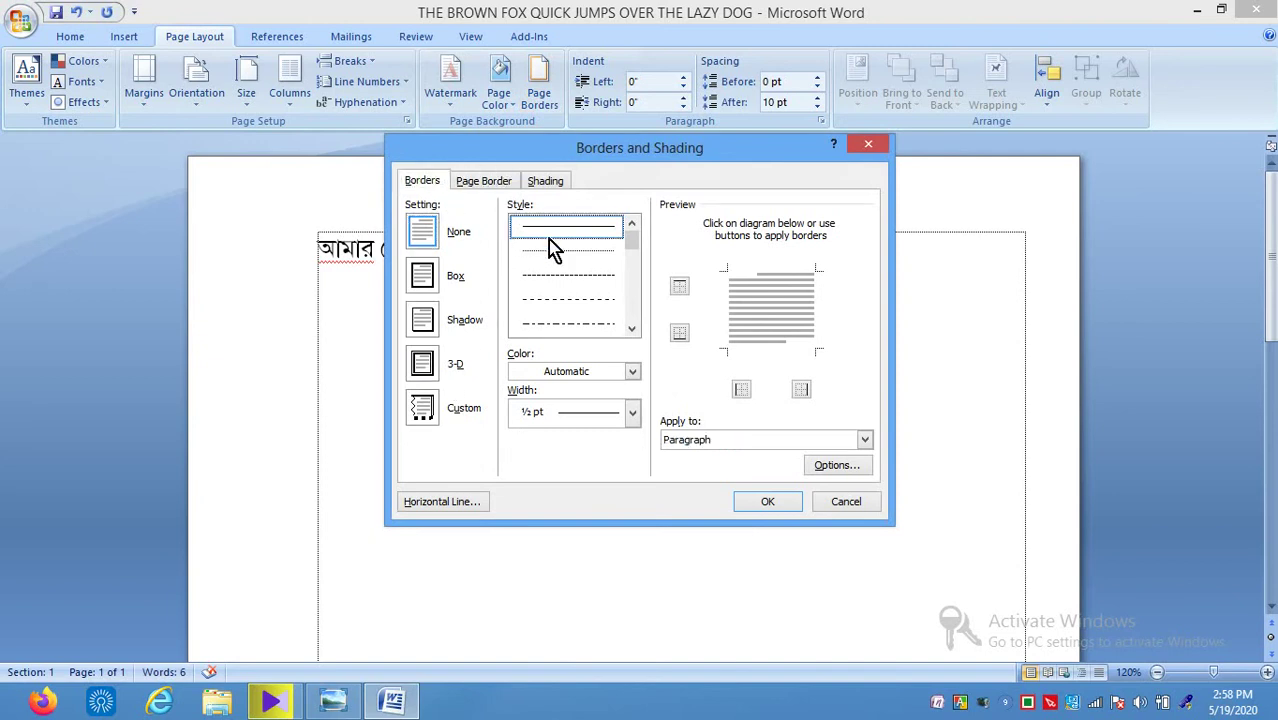
{"action": "left_click", "coordinate": [562, 413]}
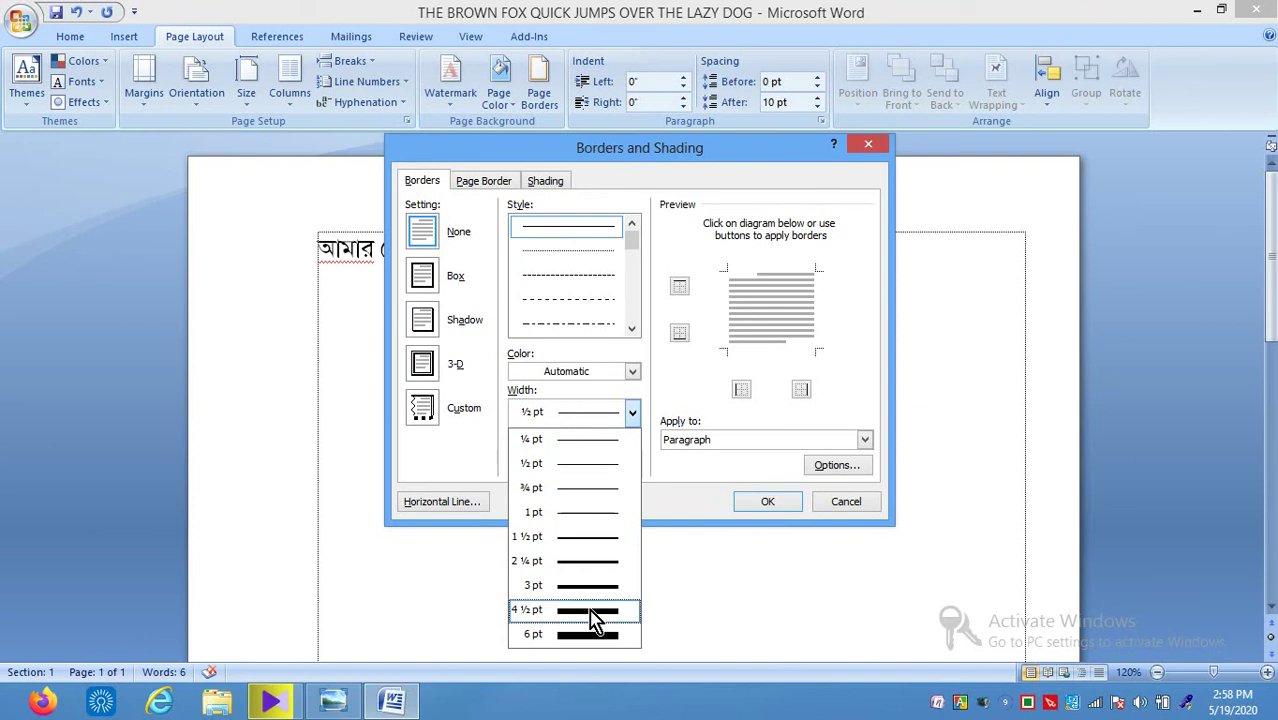
{"action": "left_click", "coordinate": [590, 618]}
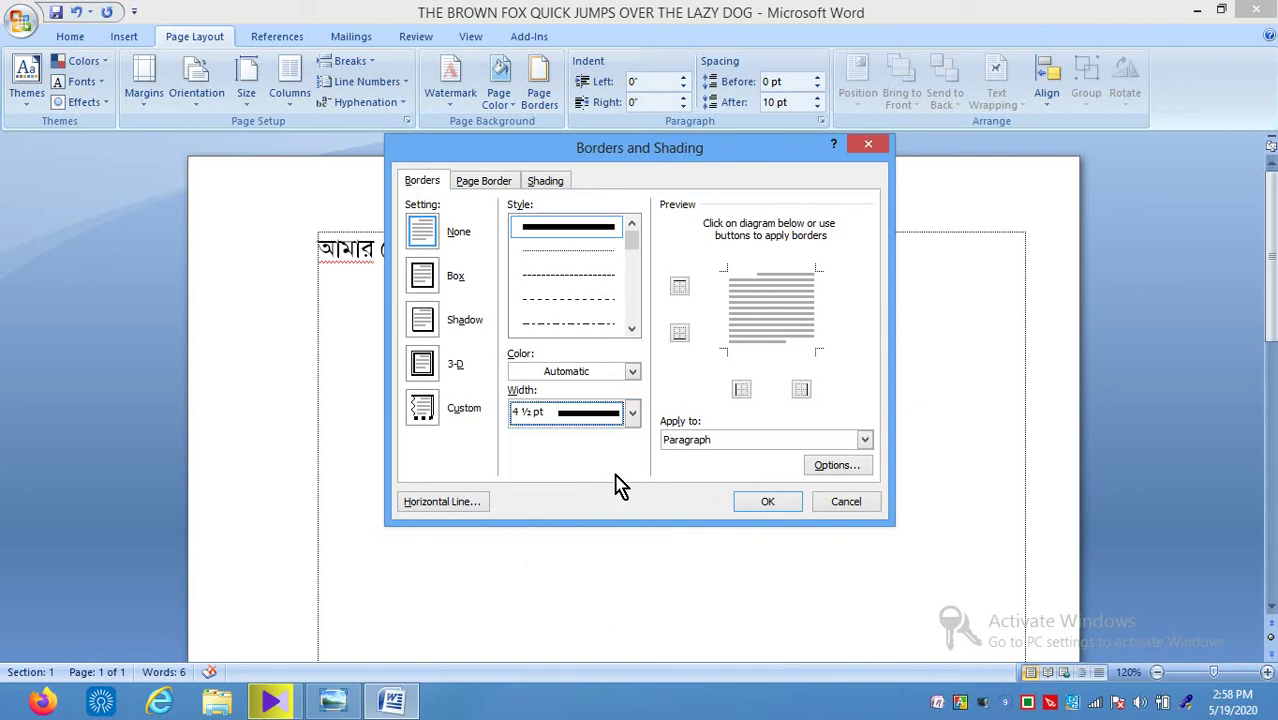
{"action": "left_click", "coordinate": [600, 286]}
{"action": "left_click", "coordinate": [632, 328]}
{"action": "left_click", "coordinate": [632, 328]}
{"action": "left_click", "coordinate": [632, 328]}
{"action": "left_click", "coordinate": [605, 277]}
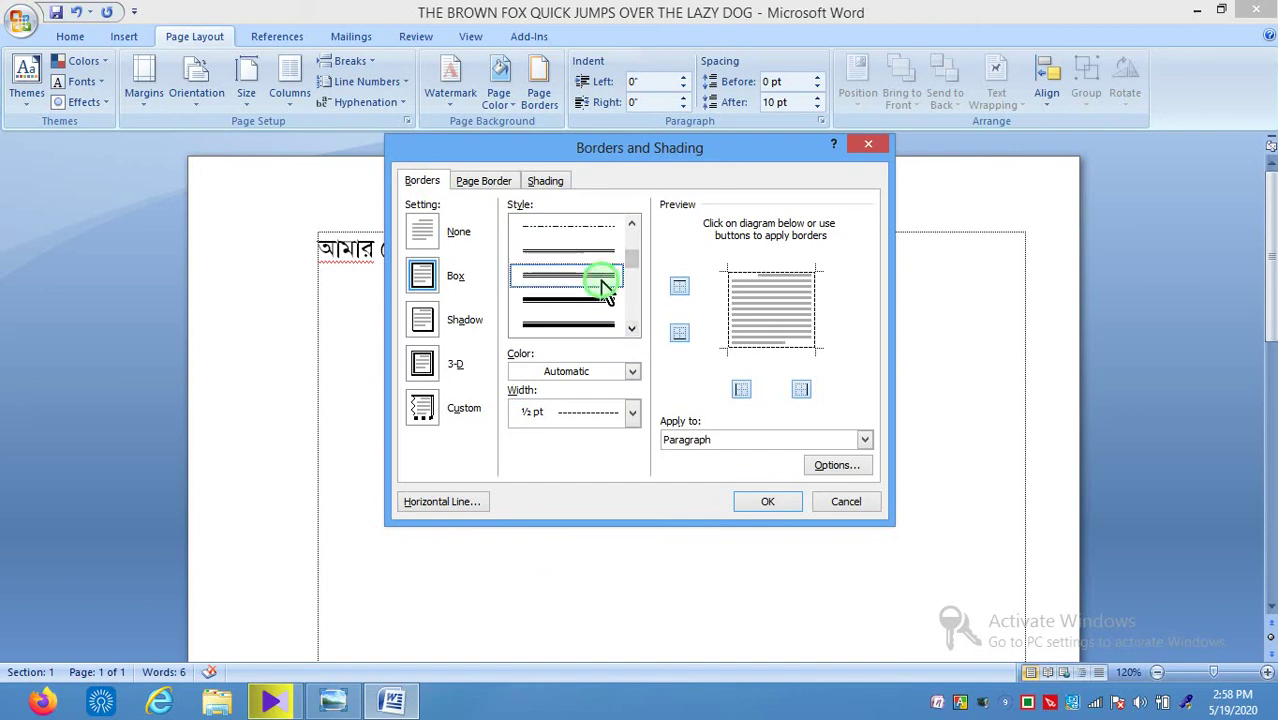
{"action": "left_click", "coordinate": [598, 300]}
{"action": "left_click", "coordinate": [752, 500]}
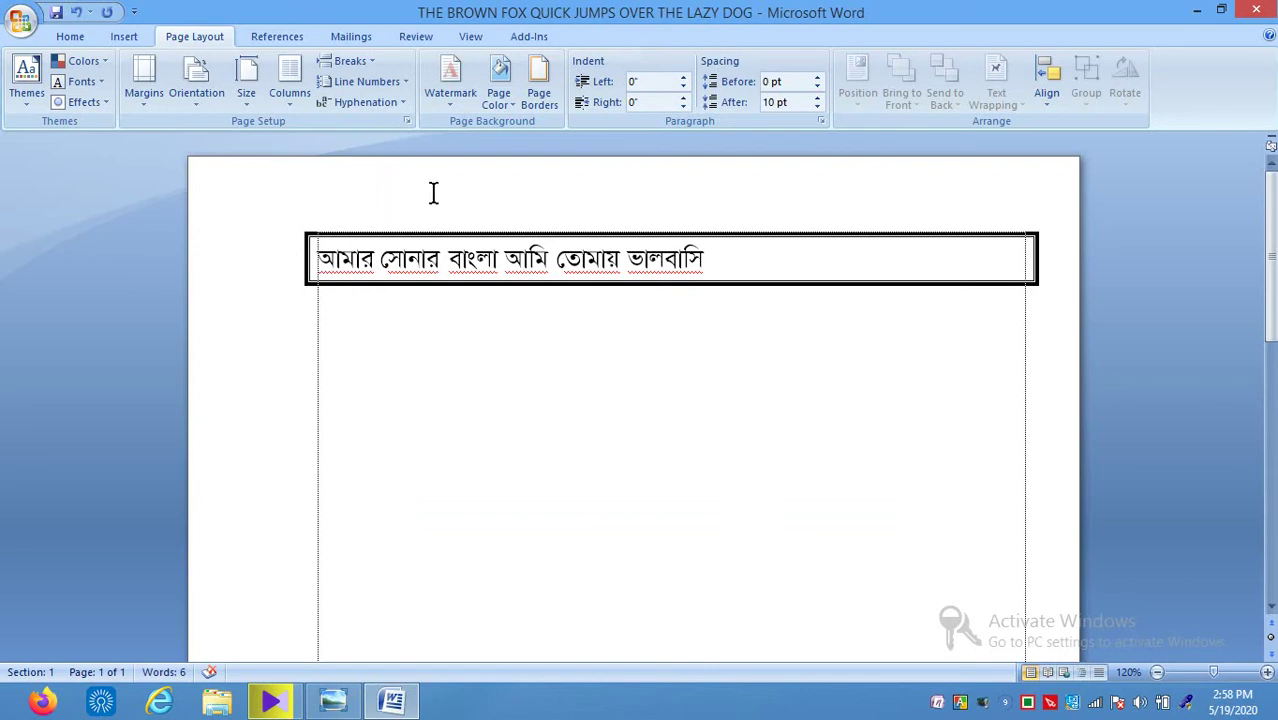
{"action": "left_click", "coordinate": [538, 100]}
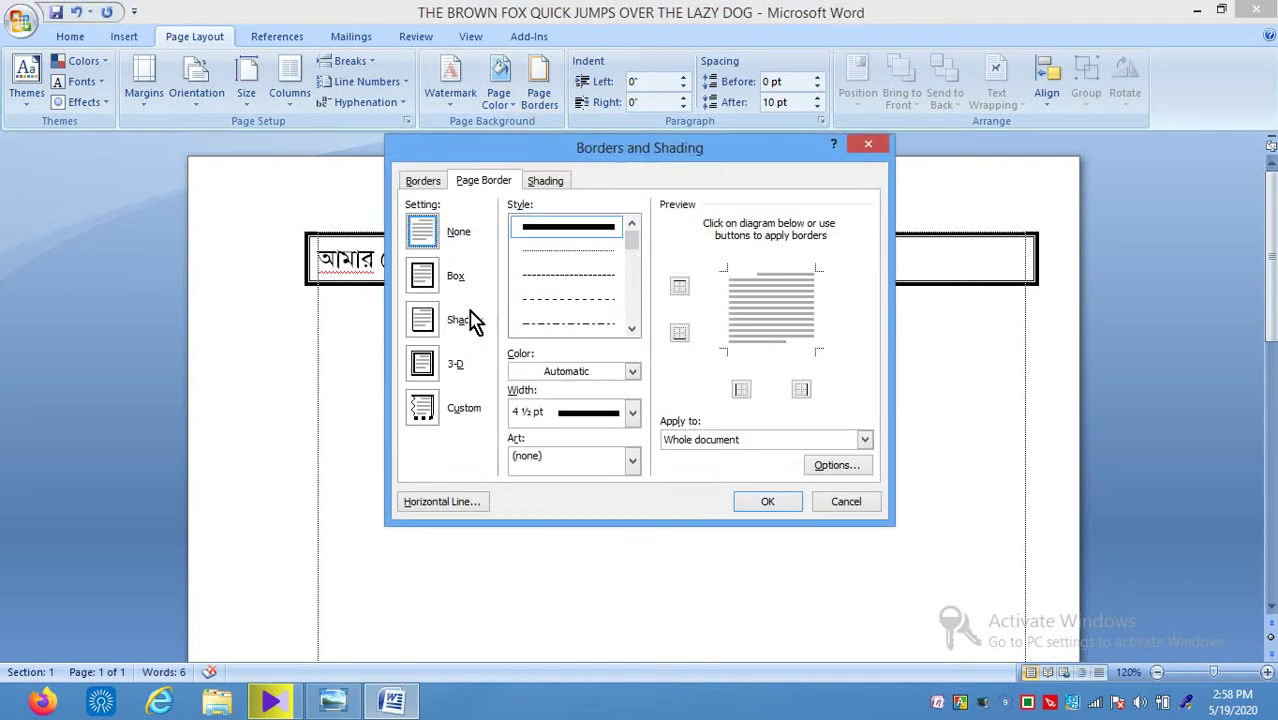
Try a shadowed page border, then a 3-D page border.
{"action": "left_click", "coordinate": [434, 324]}
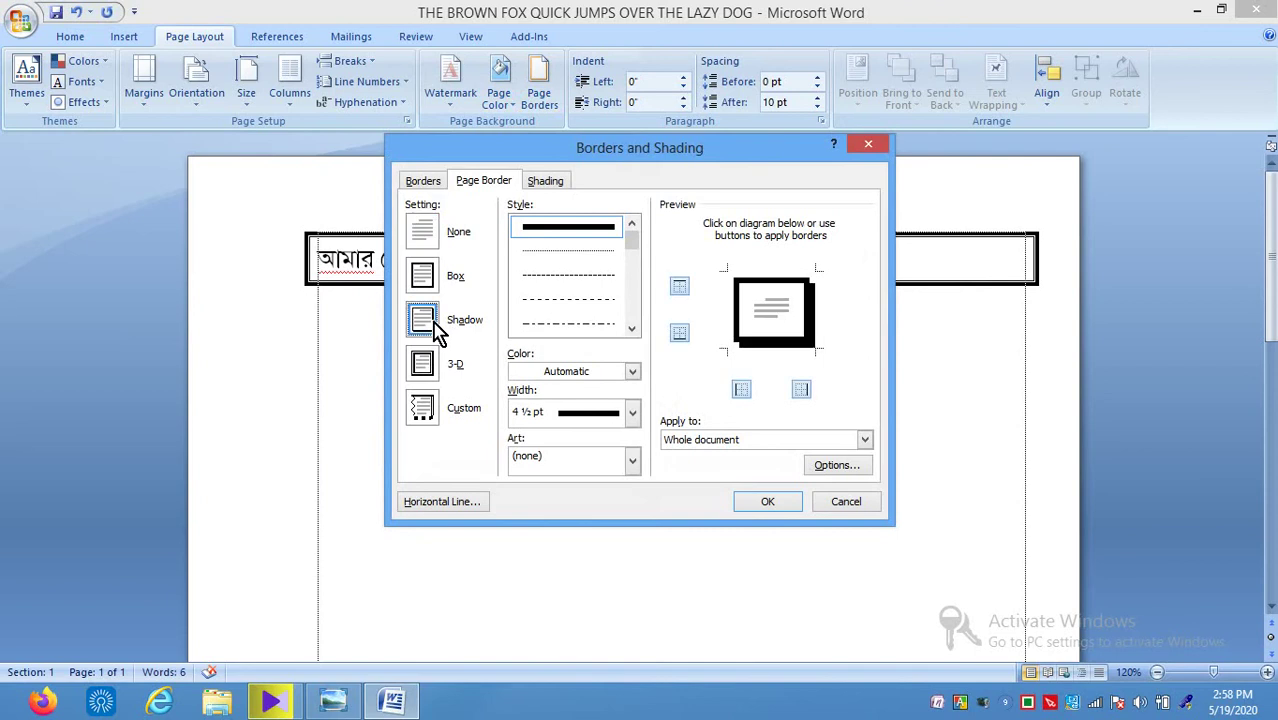
{"action": "left_click", "coordinate": [767, 503]}
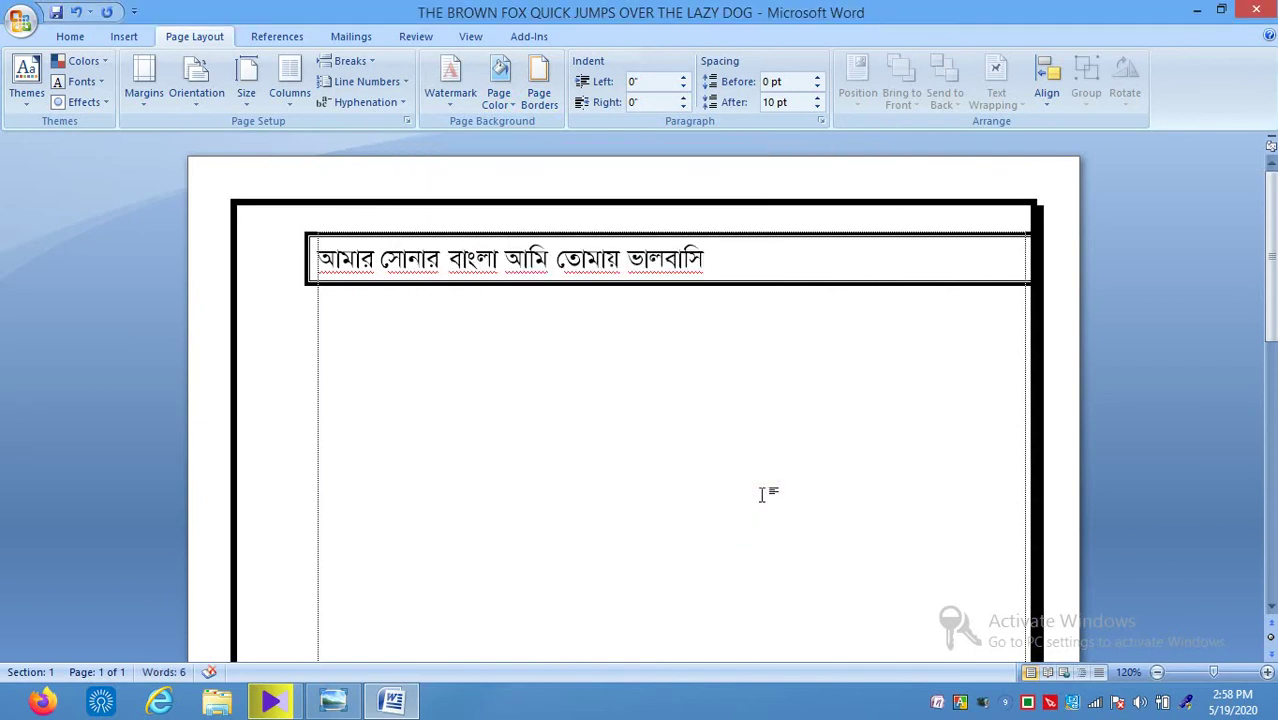
{"action": "left_click", "coordinate": [545, 100]}
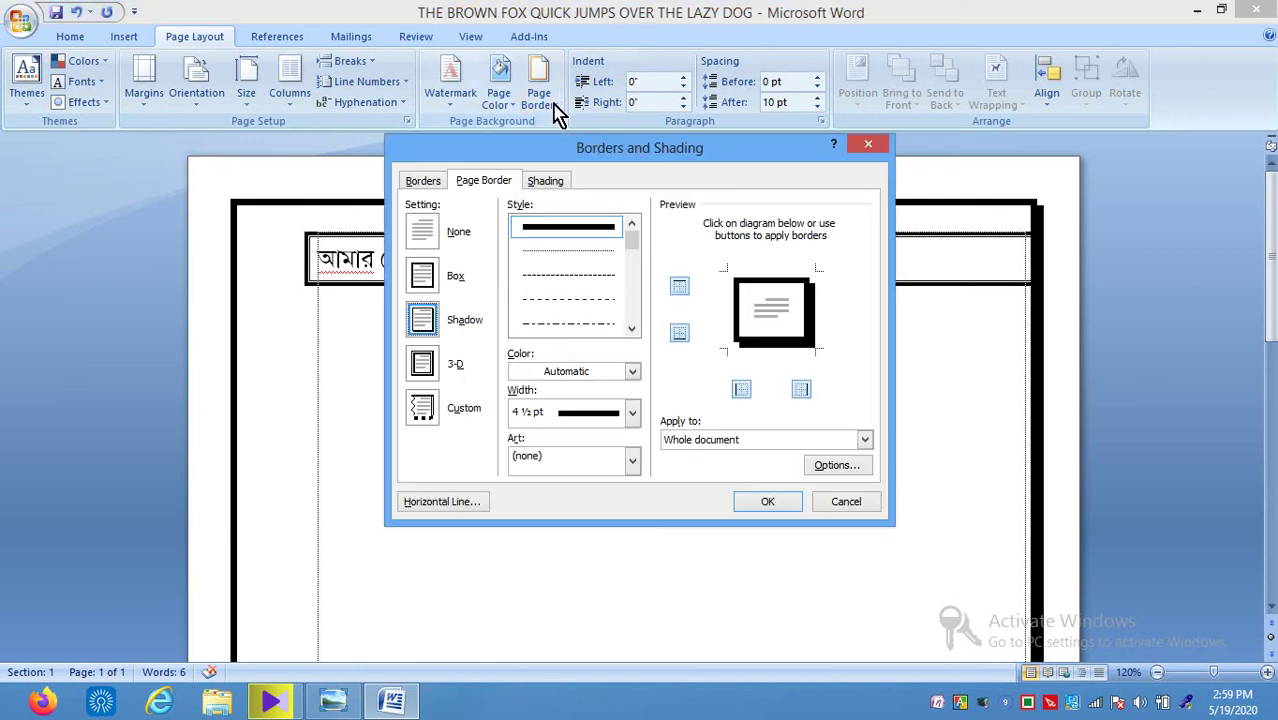
{"action": "left_click", "coordinate": [422, 364]}
{"action": "left_click", "coordinate": [762, 505]}
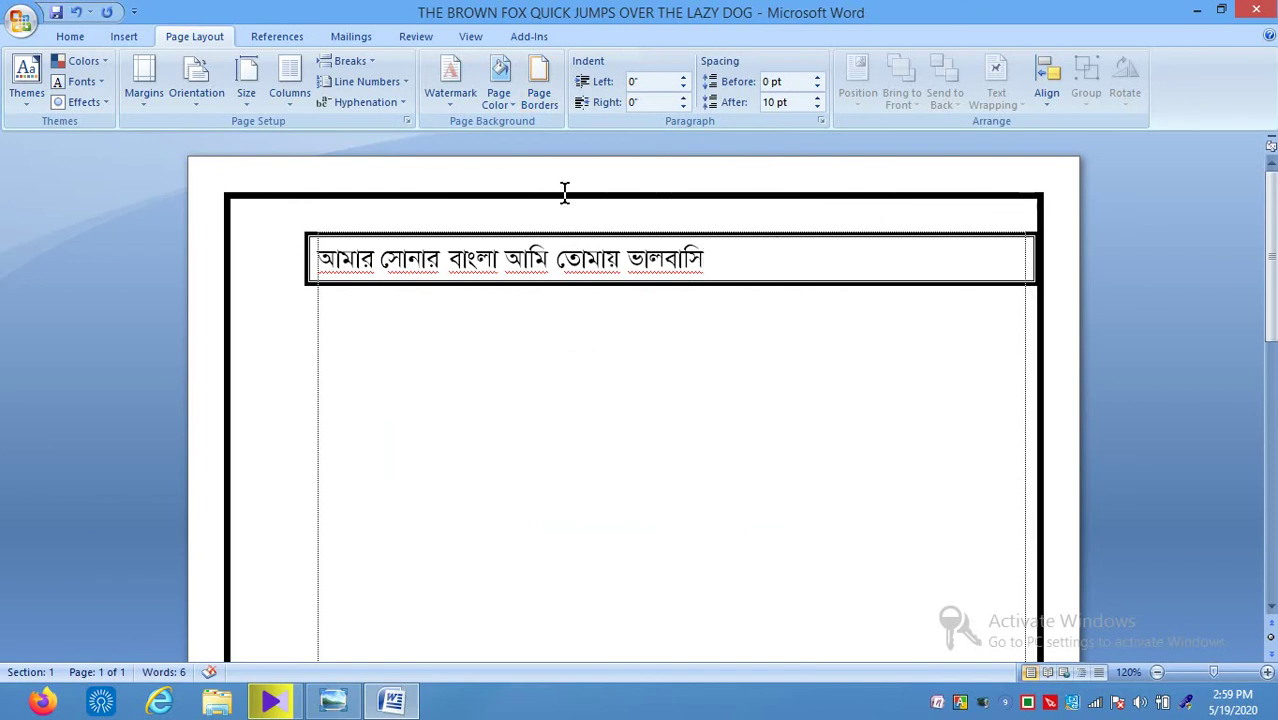
{"action": "left_click", "coordinate": [543, 108]}
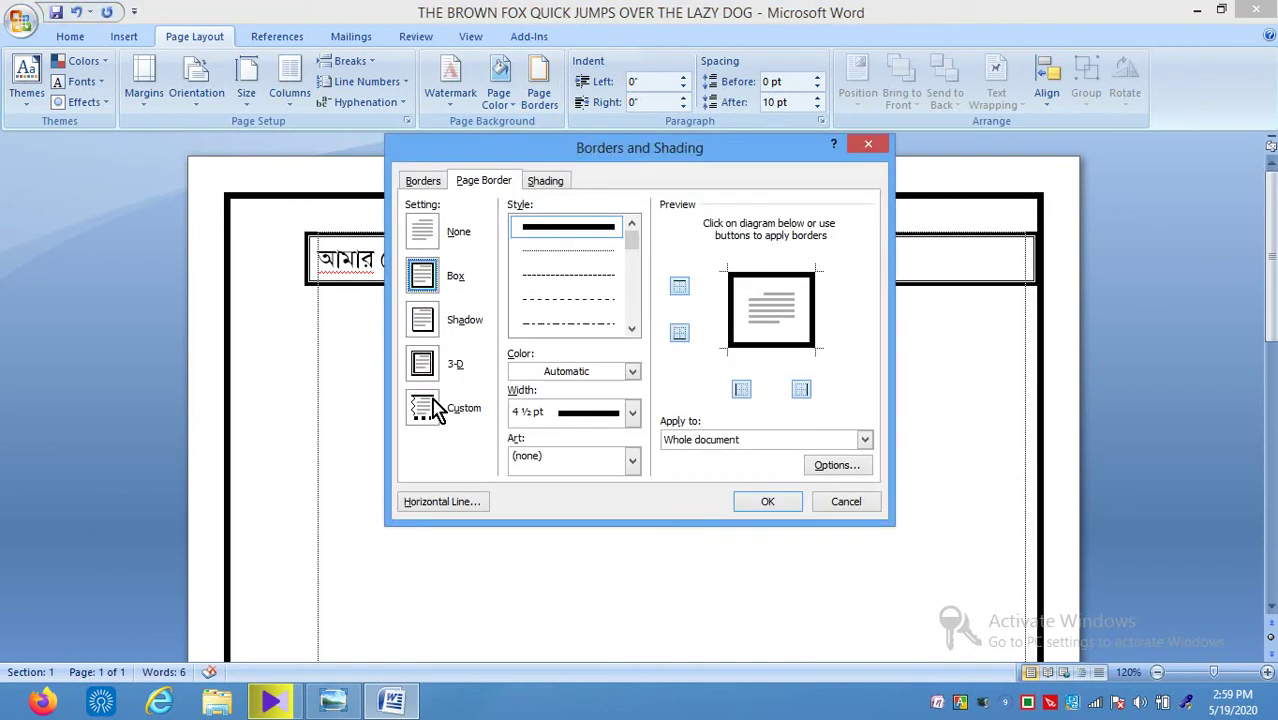
Switch the page border to Custom and make it 6 pt wide.
{"action": "left_click", "coordinate": [438, 410]}
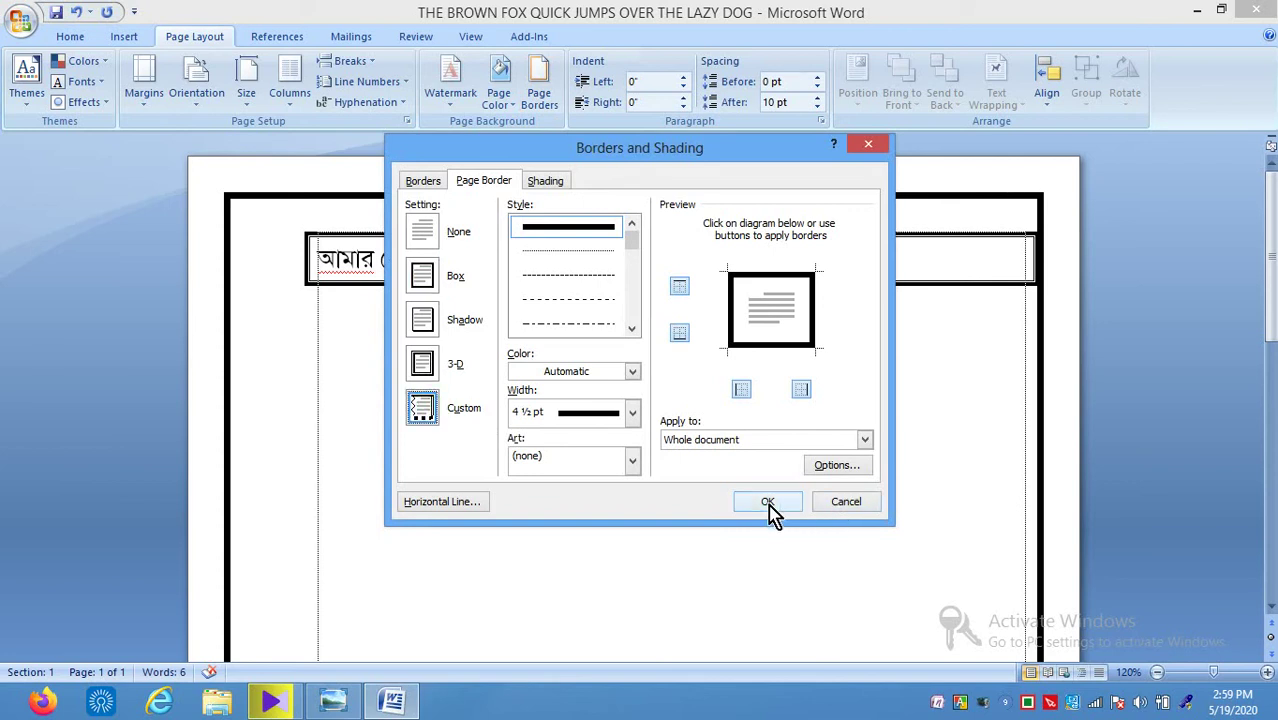
{"action": "left_click", "coordinate": [769, 503]}
{"action": "left_click", "coordinate": [537, 100]}
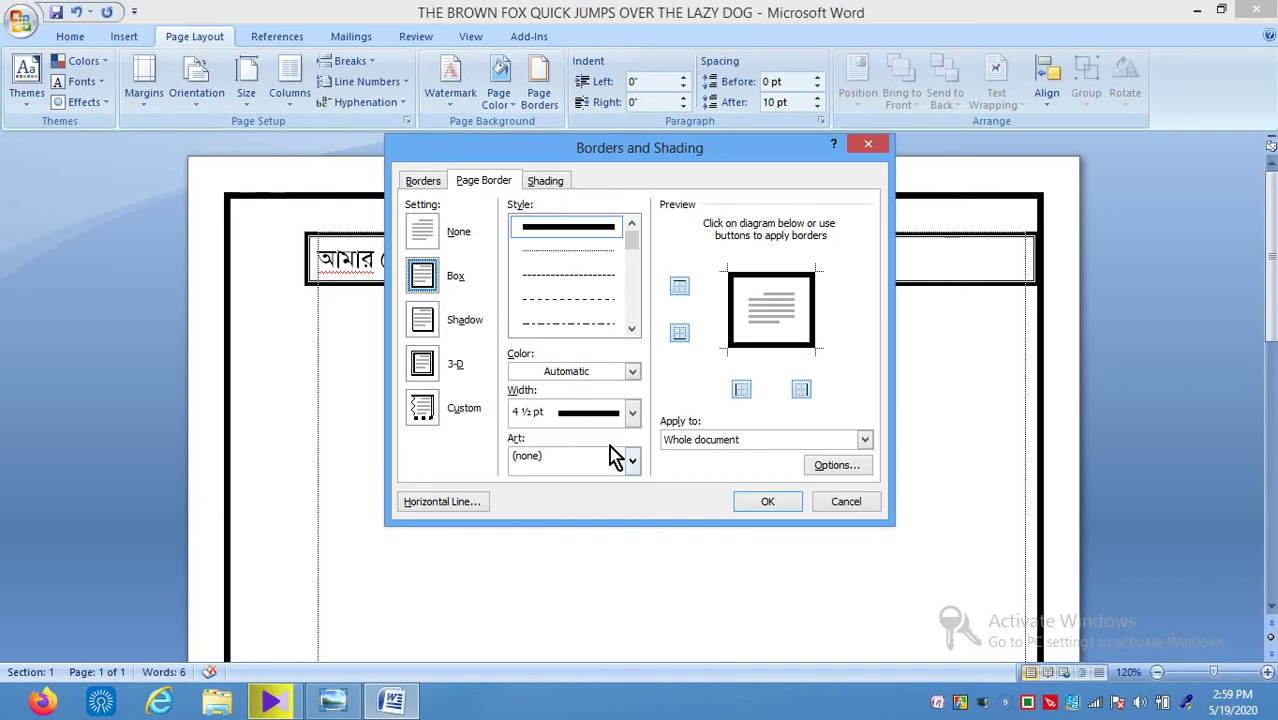
{"action": "left_click", "coordinate": [632, 414]}
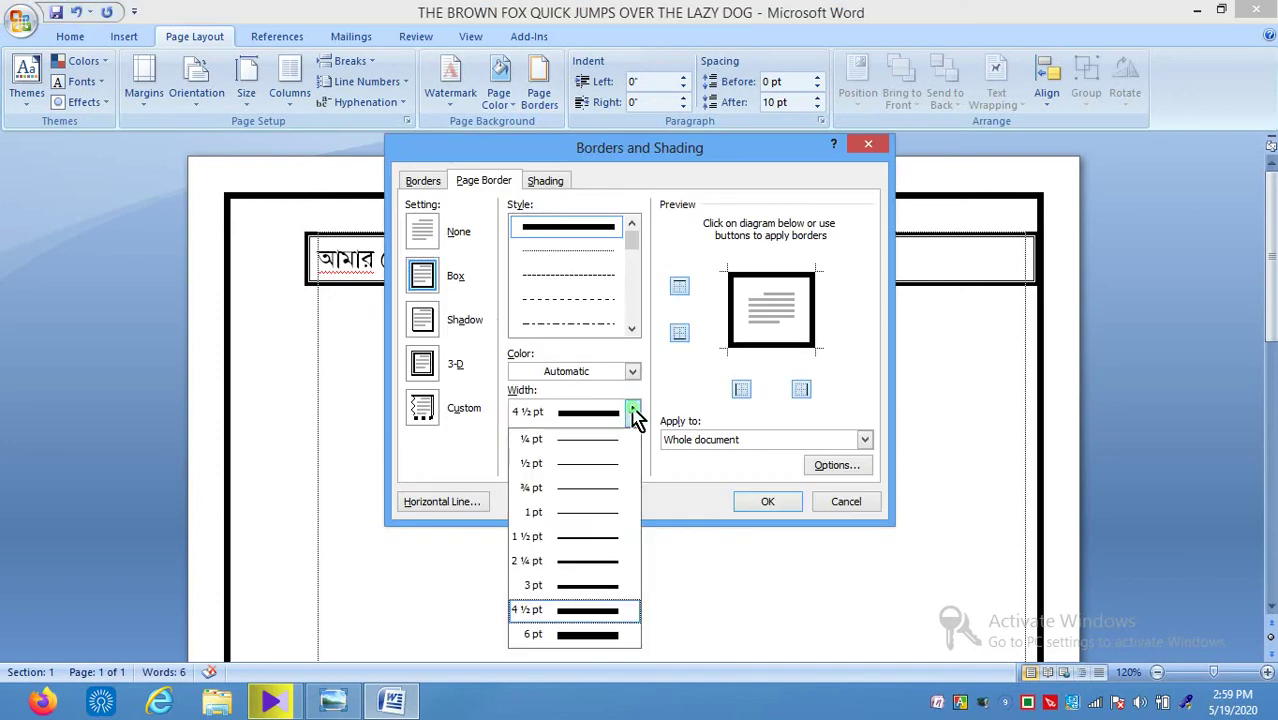
{"action": "left_click", "coordinate": [578, 638]}
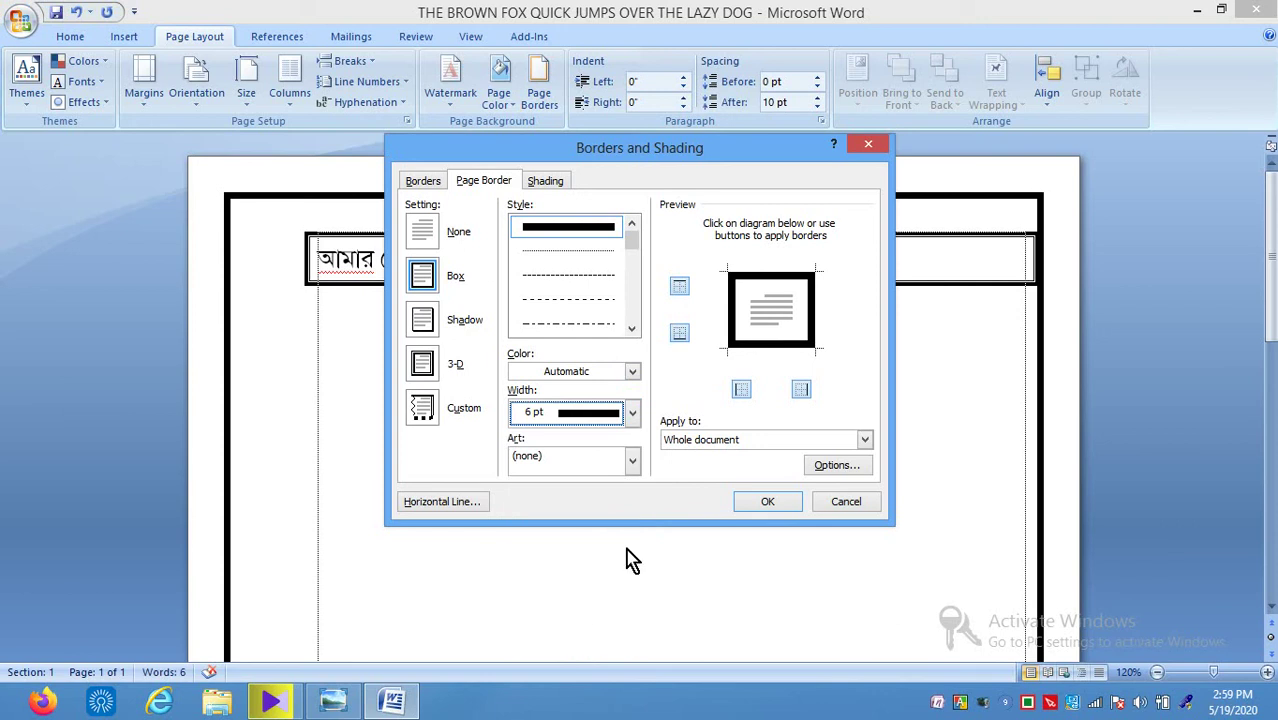
{"action": "left_click", "coordinate": [748, 500]}
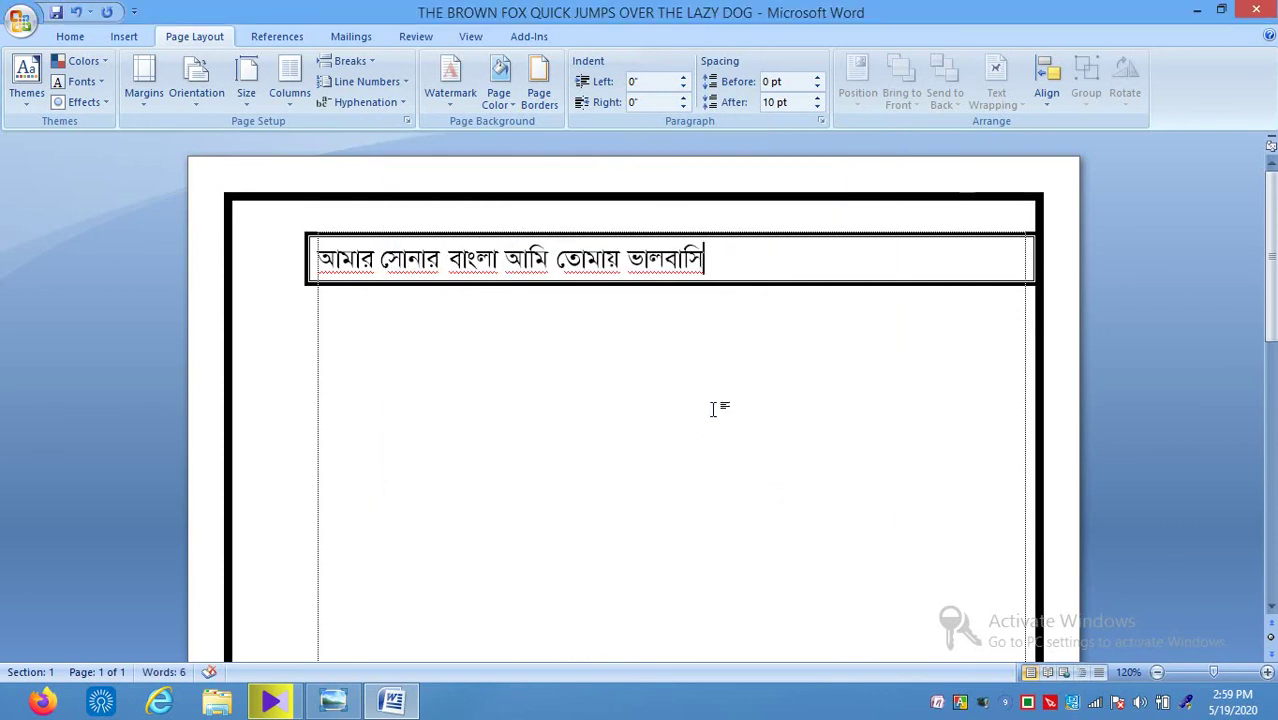
{"action": "left_click", "coordinate": [537, 75]}
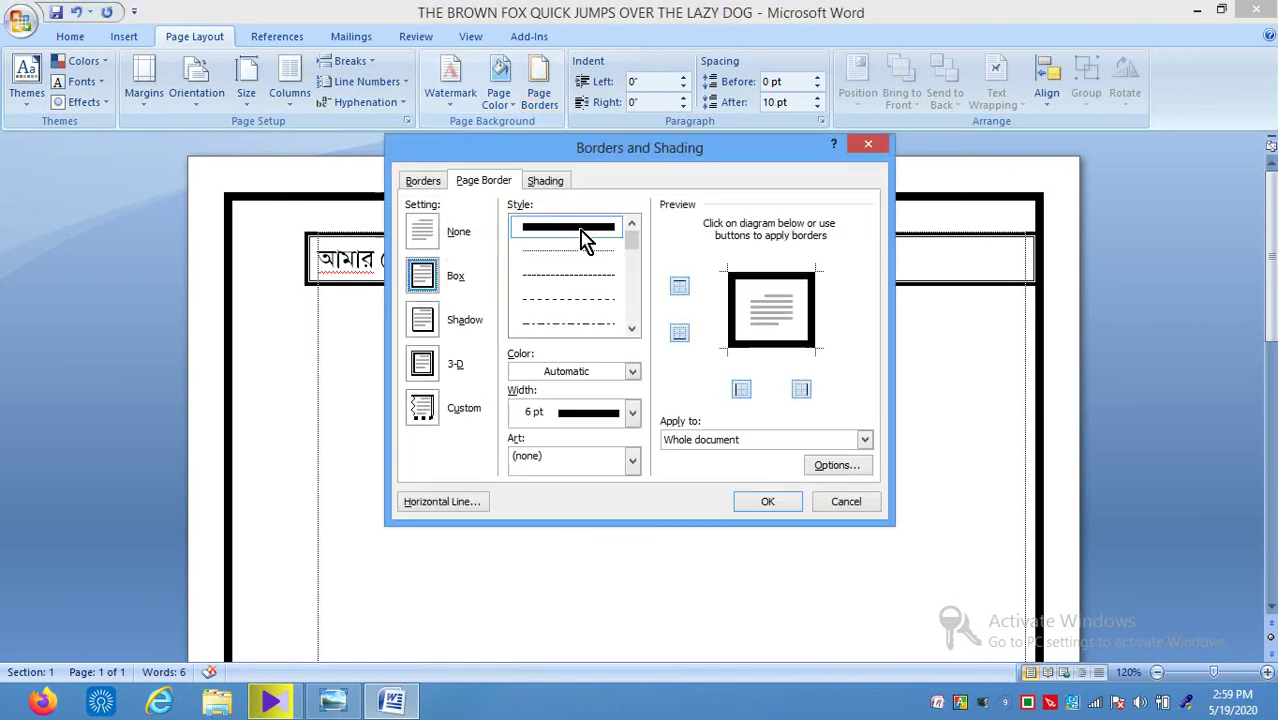
Remove the page border and select part of the word তোমায়.
{"action": "left_click", "coordinate": [424, 236]}
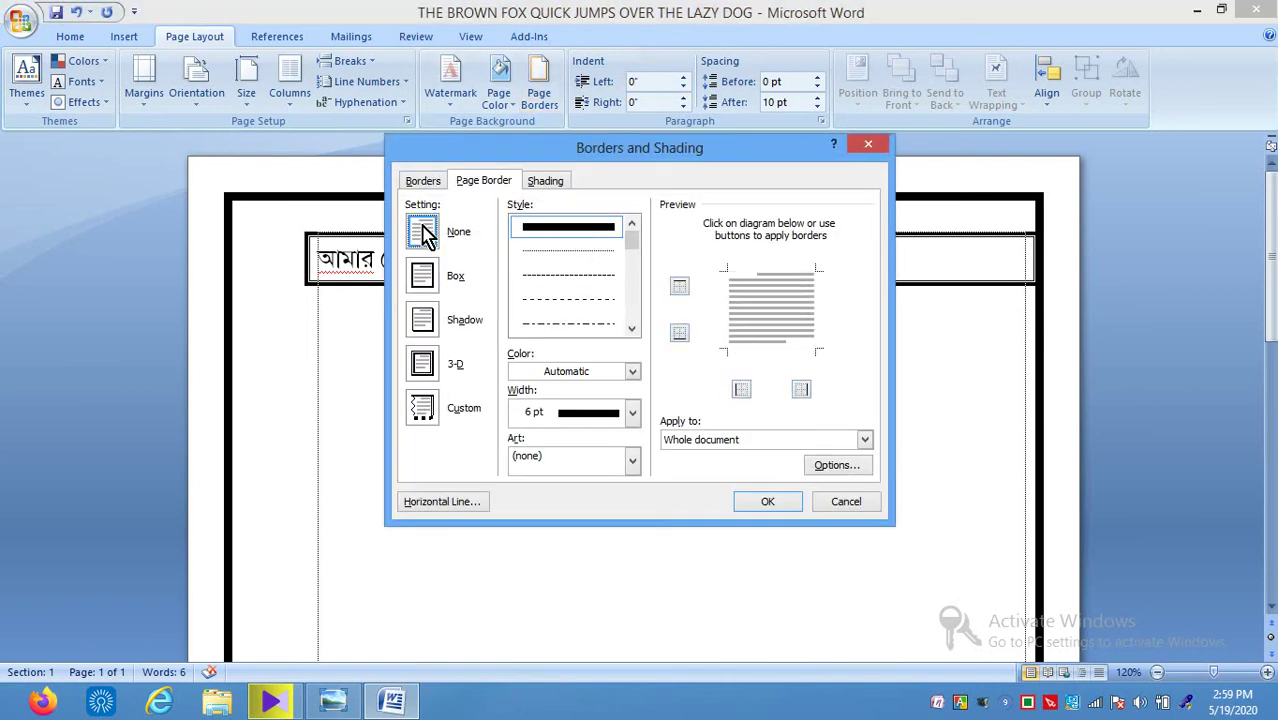
{"action": "left_click", "coordinate": [762, 501]}
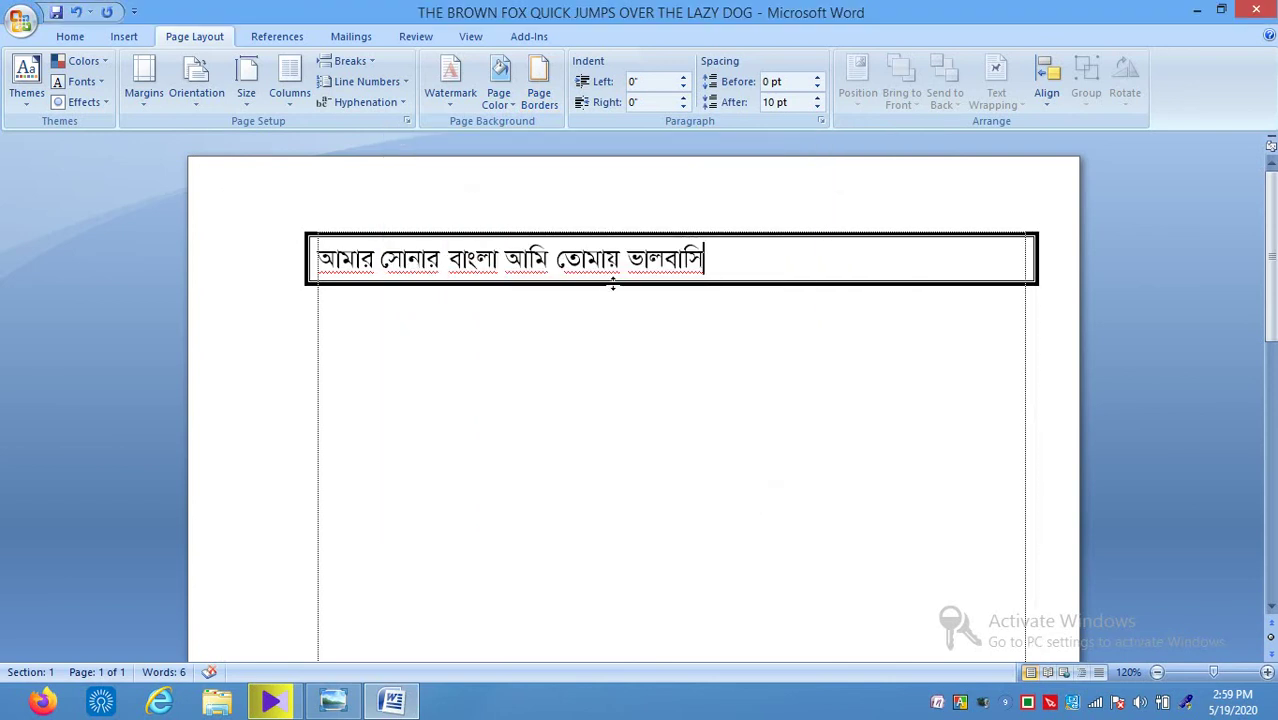
{"action": "left_click_drag", "start_coordinate": [607, 268], "coordinate": [563, 262]}
{"action": "left_click", "coordinate": [540, 95]}
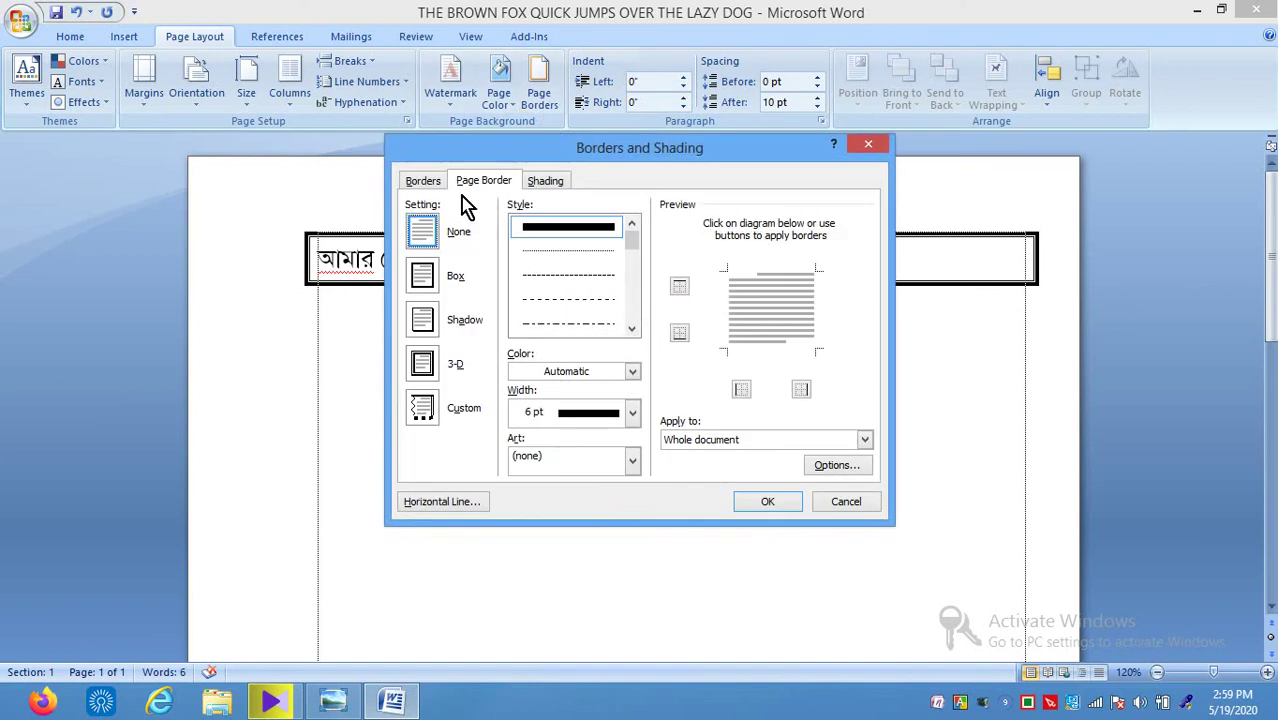
Leave the page border at None and set the selected text's border to None.
{"action": "left_click", "coordinate": [428, 234]}
{"action": "left_click", "coordinate": [550, 410]}
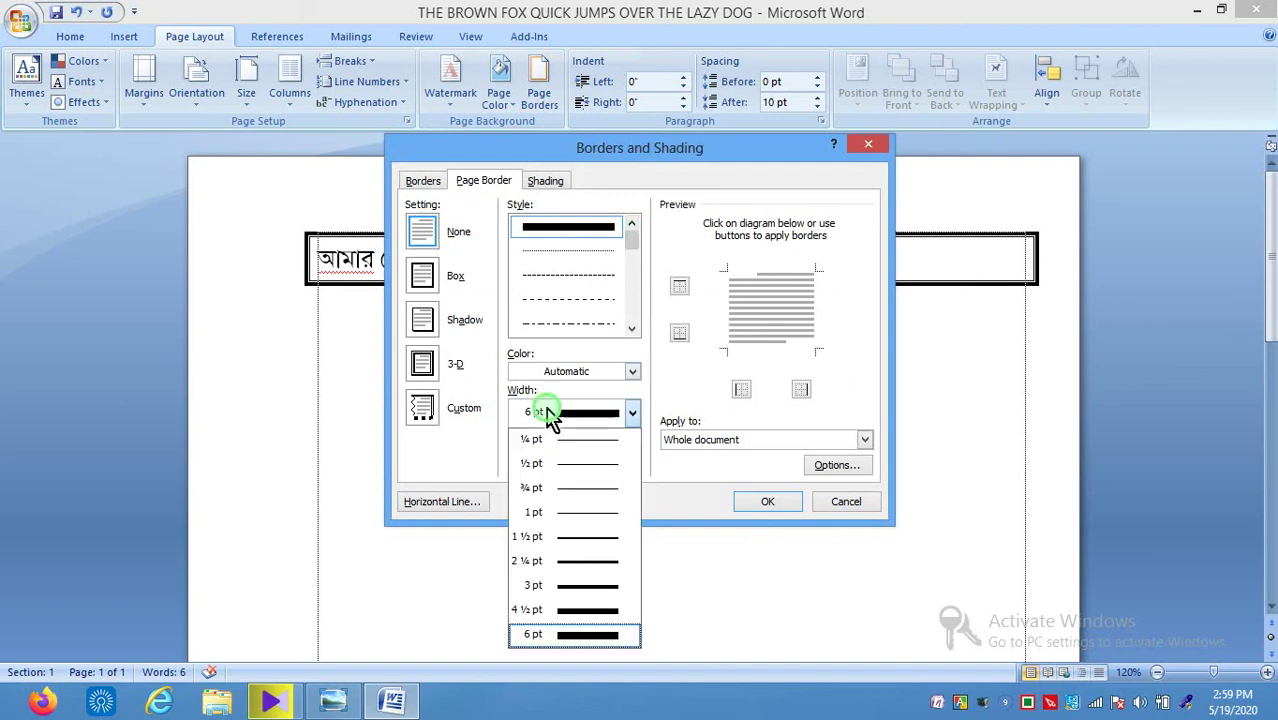
{"action": "left_click", "coordinate": [566, 444]}
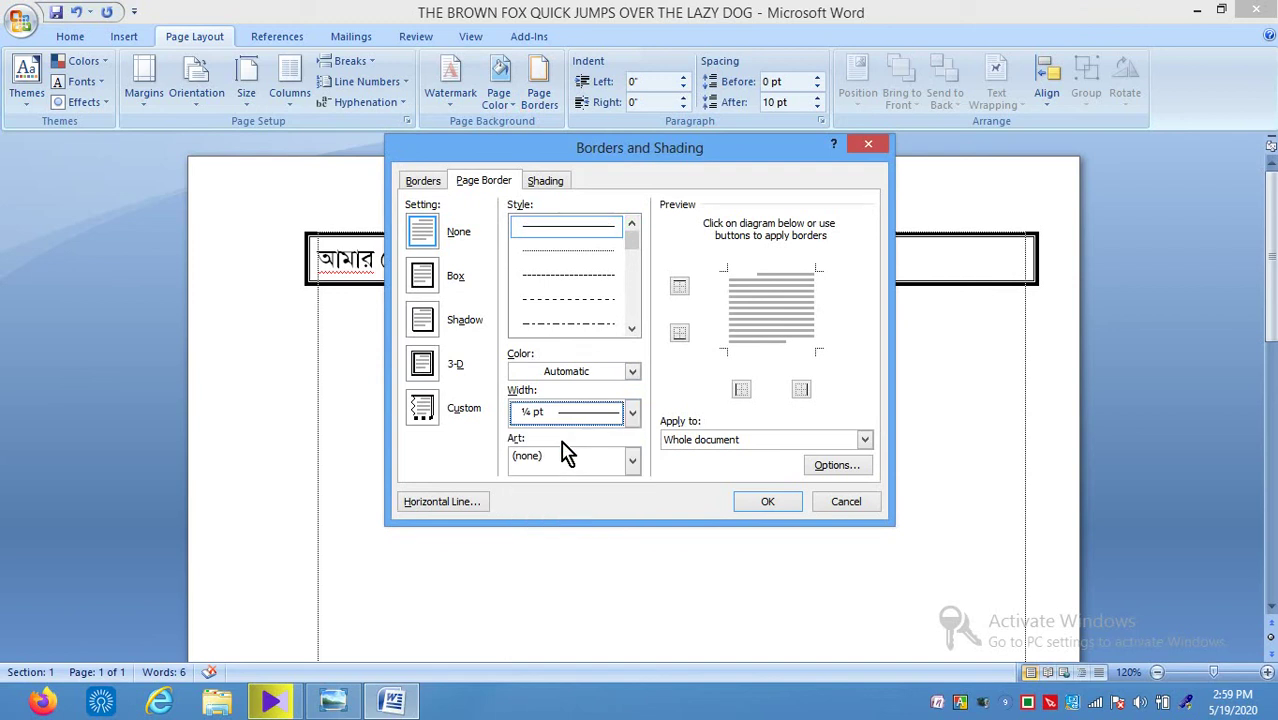
{"action": "left_click", "coordinate": [425, 186]}
{"action": "left_click", "coordinate": [432, 226]}
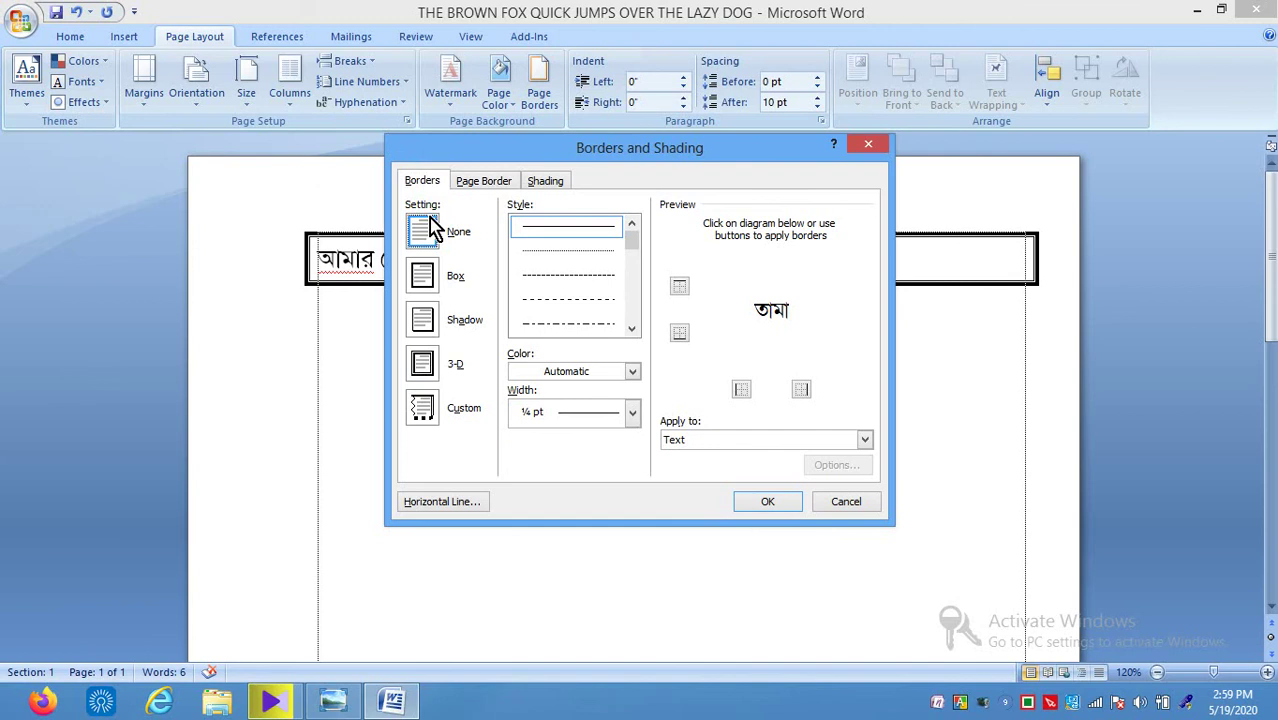
{"action": "left_click", "coordinate": [768, 501]}
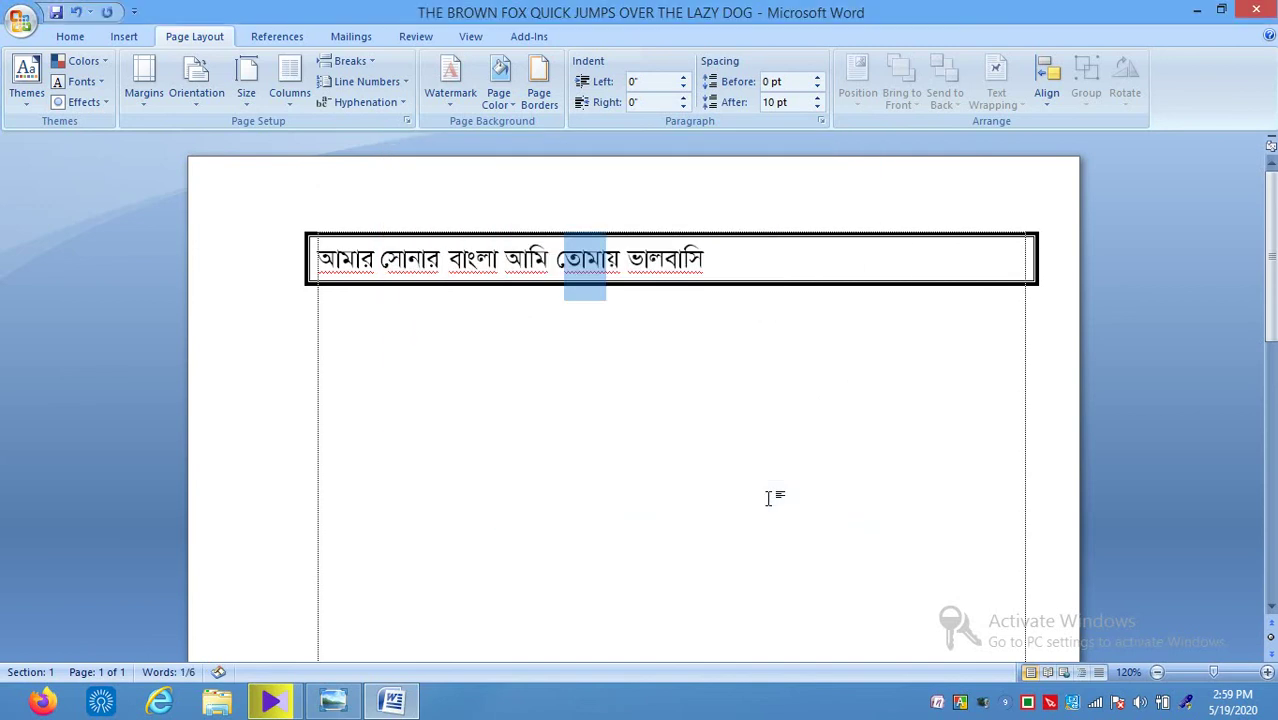
Select the whole Bengali line and remove its paragraph box border.
{"action": "double_click", "coordinate": [466, 265]}
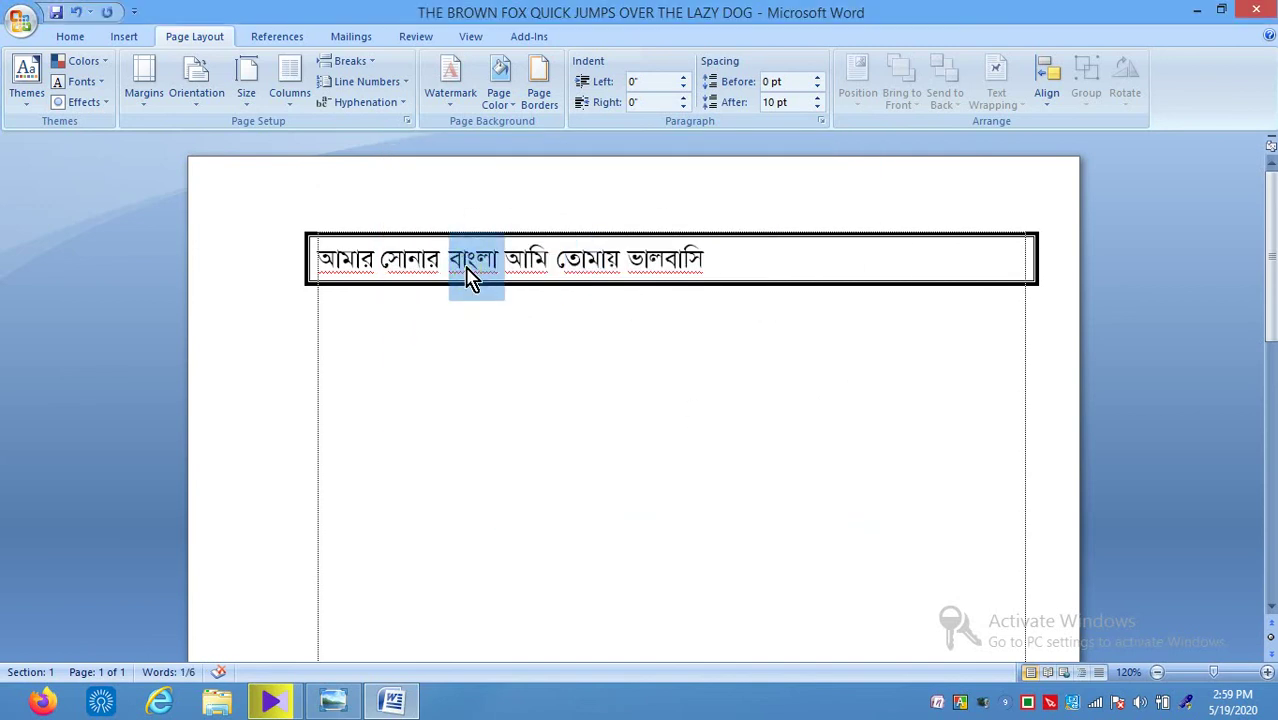
{"action": "triple_click", "coordinate": [466, 268]}
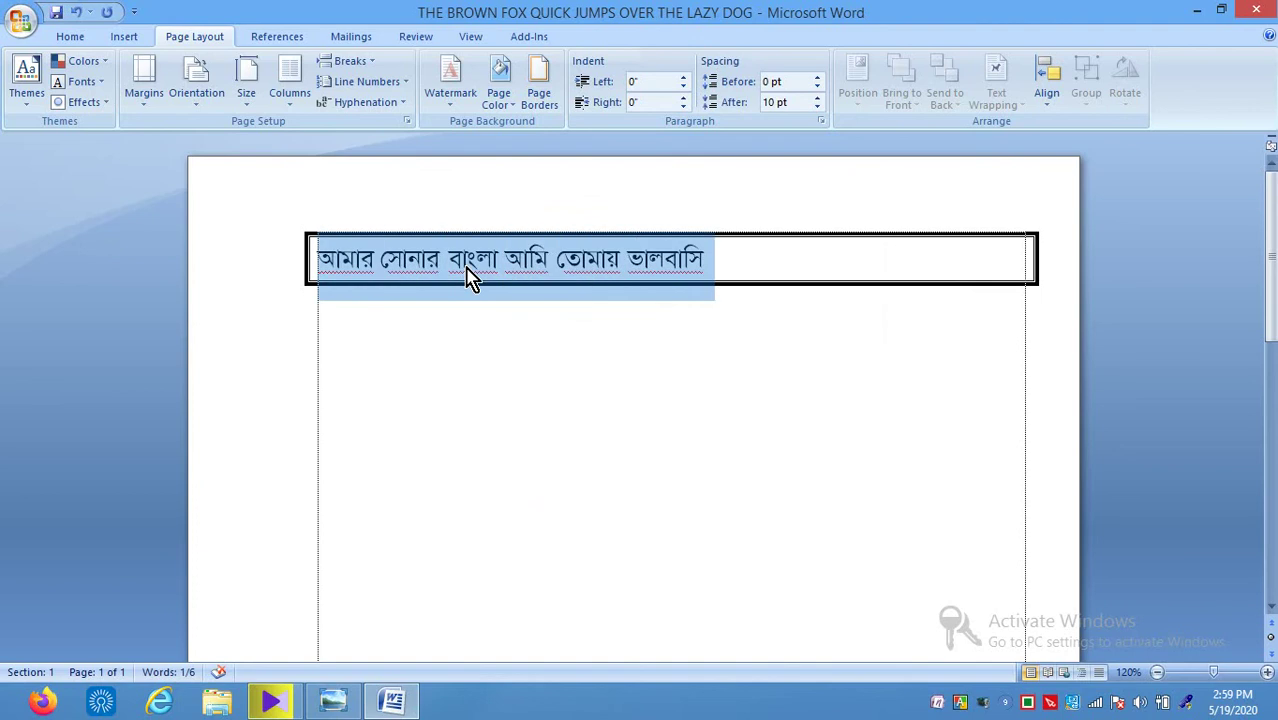
{"action": "left_click", "coordinate": [545, 110]}
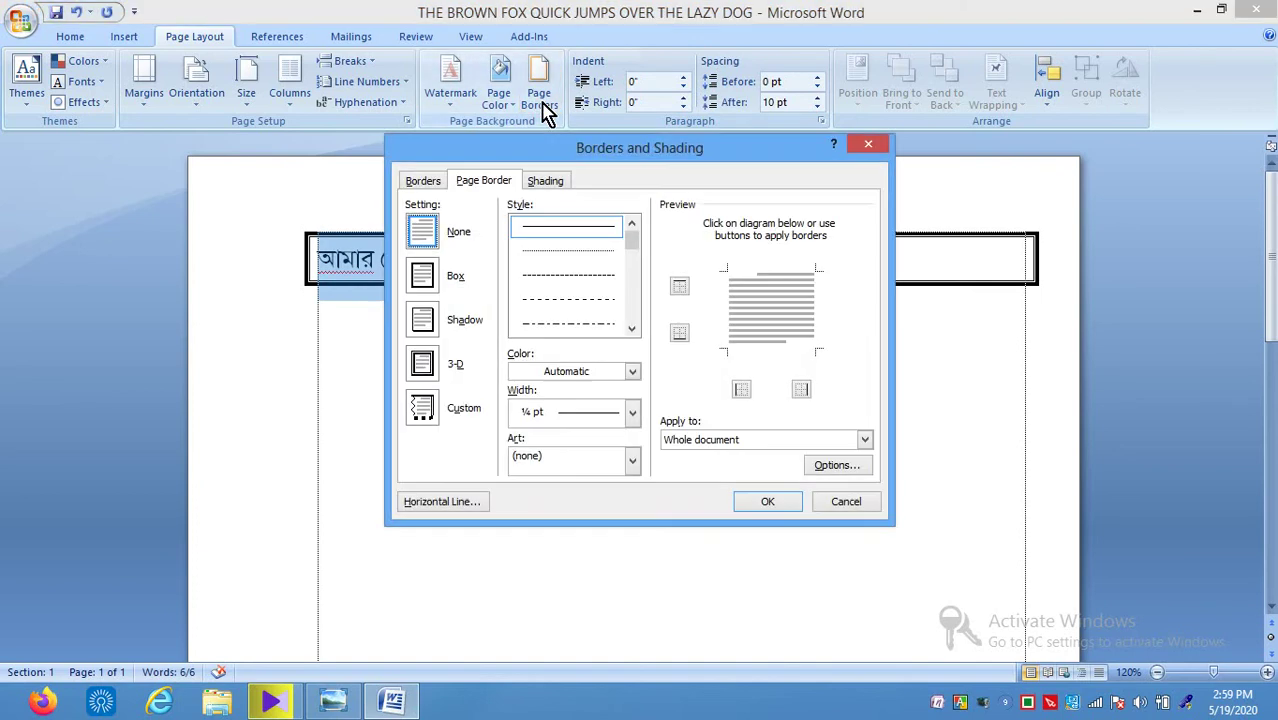
{"action": "left_click", "coordinate": [428, 233]}
{"action": "left_click", "coordinate": [424, 182]}
{"action": "left_click", "coordinate": [424, 244]}
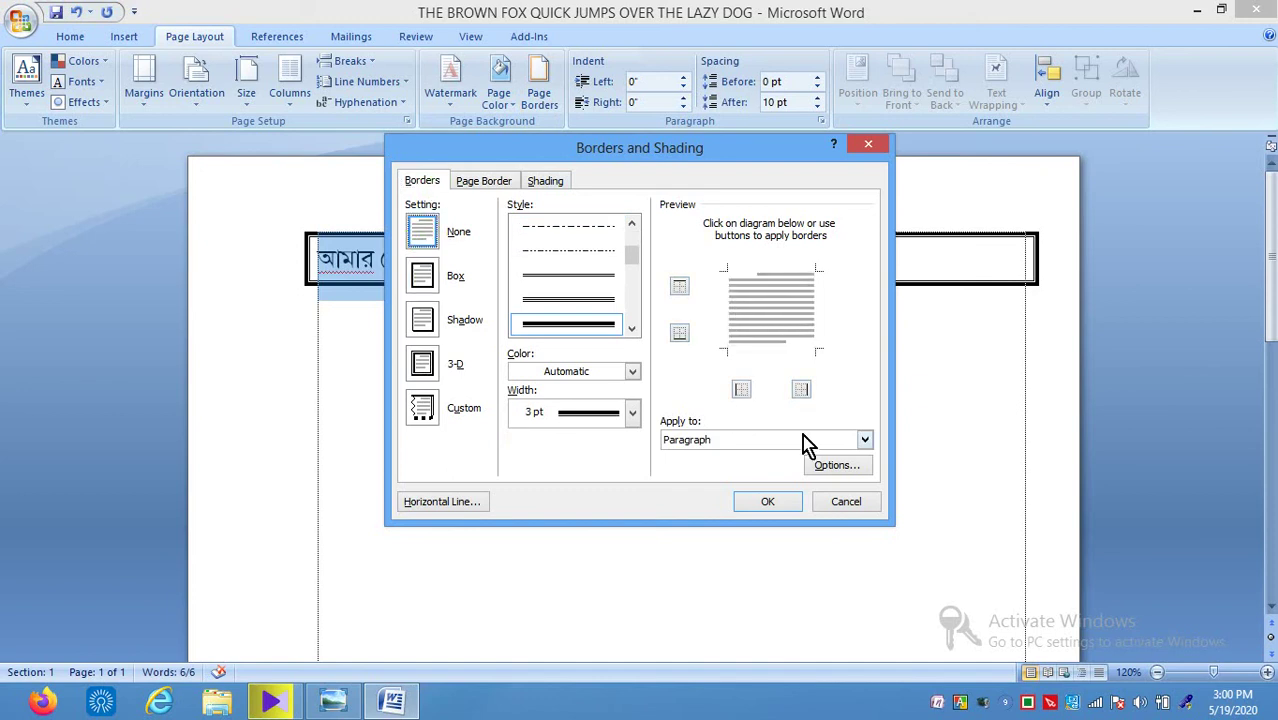
{"action": "left_click", "coordinate": [763, 503]}
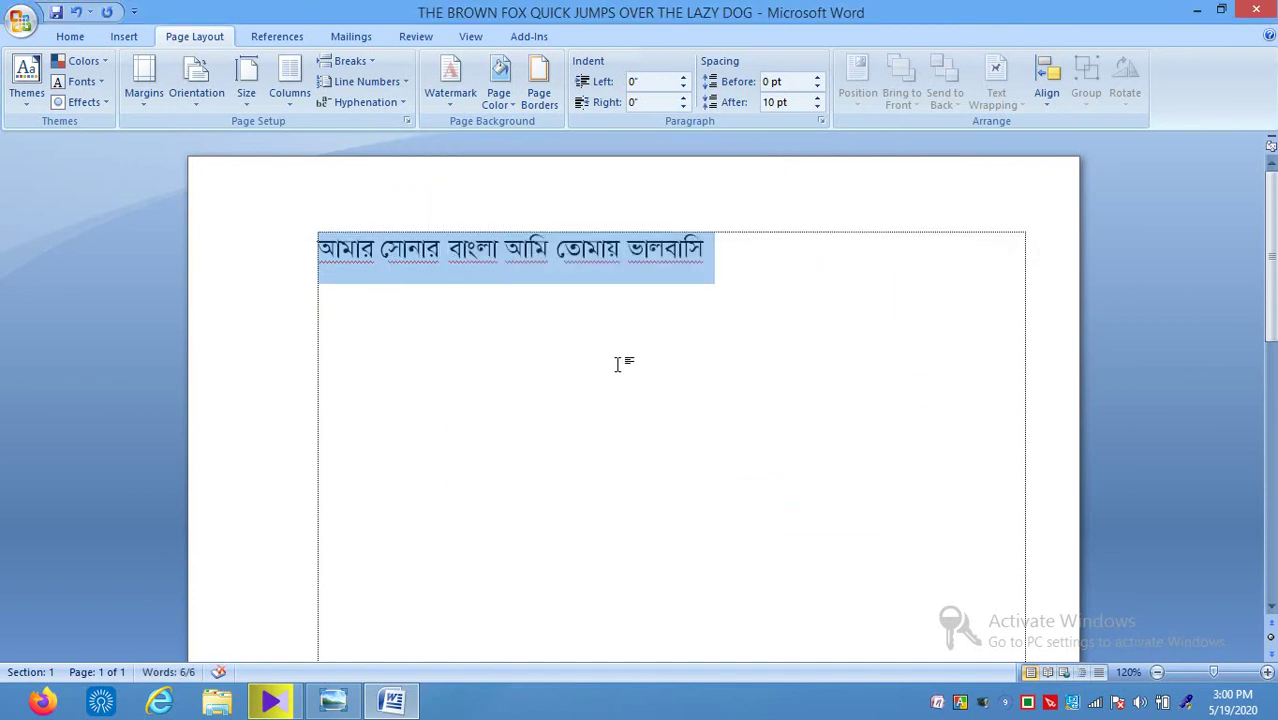
{"action": "left_click", "coordinate": [617, 364]}
{"action": "left_click", "coordinate": [545, 104]}
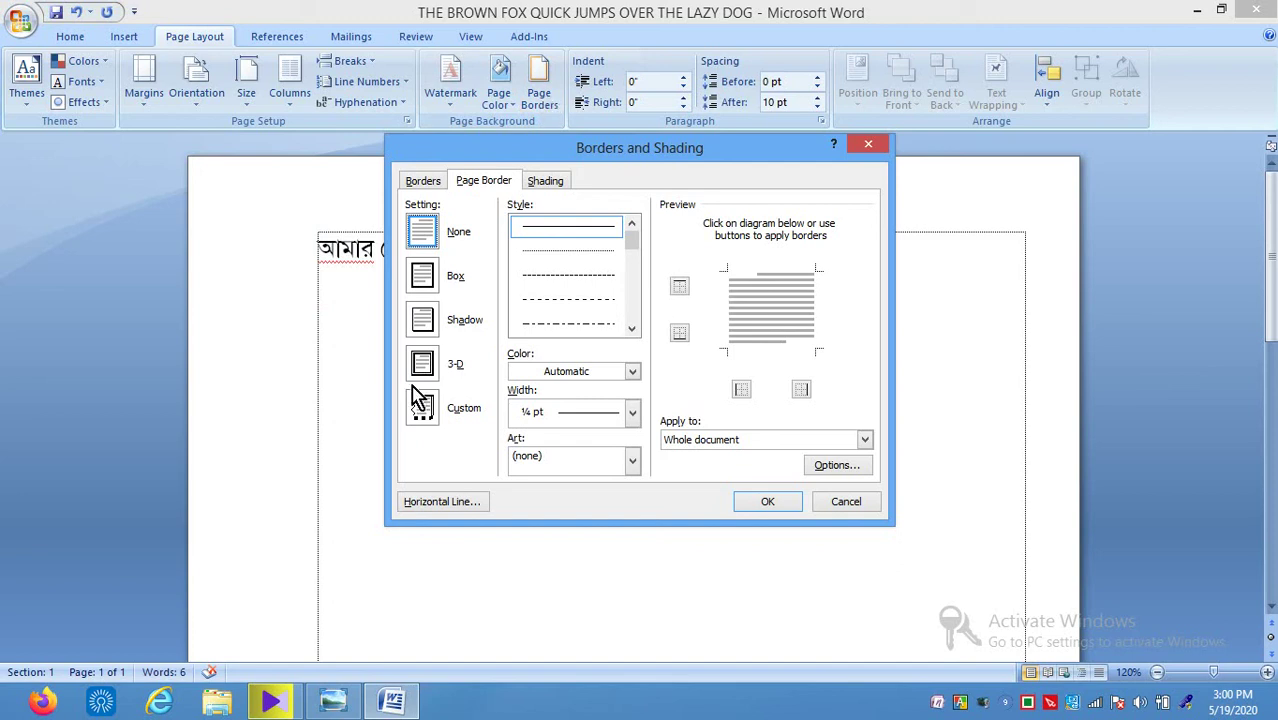
{"action": "left_click", "coordinate": [420, 184]}
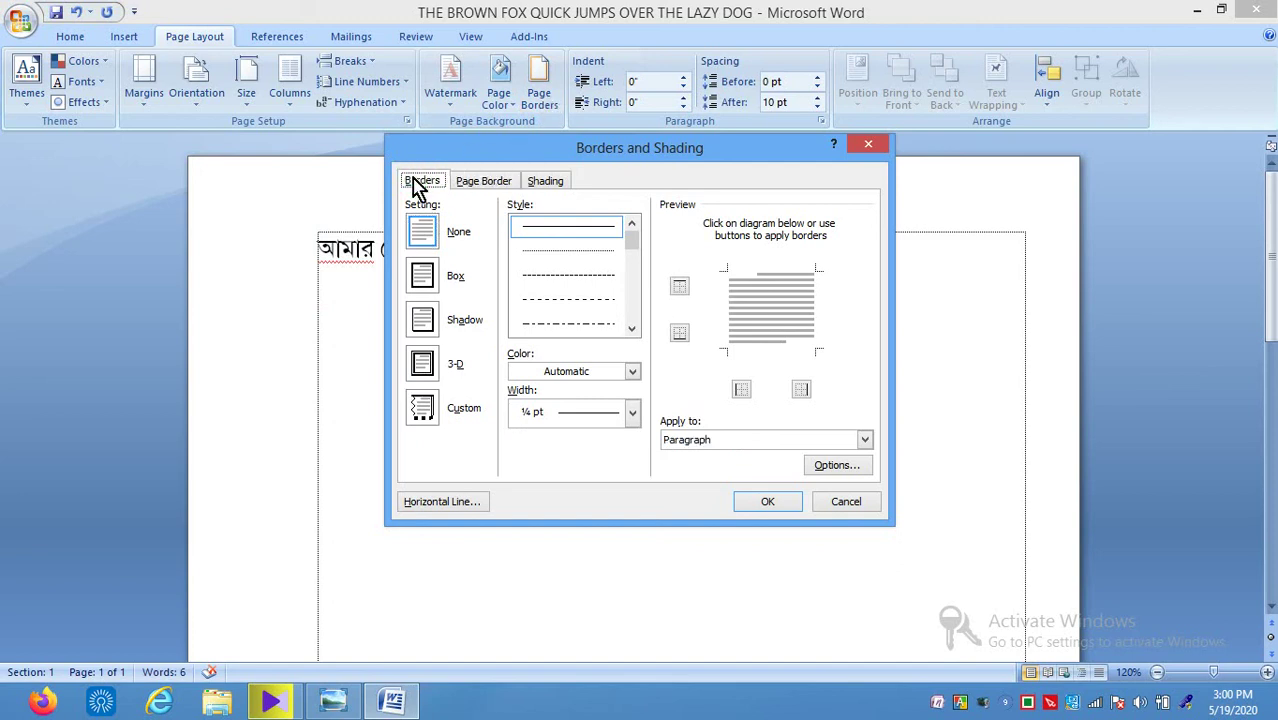
{"action": "left_click", "coordinate": [476, 184]}
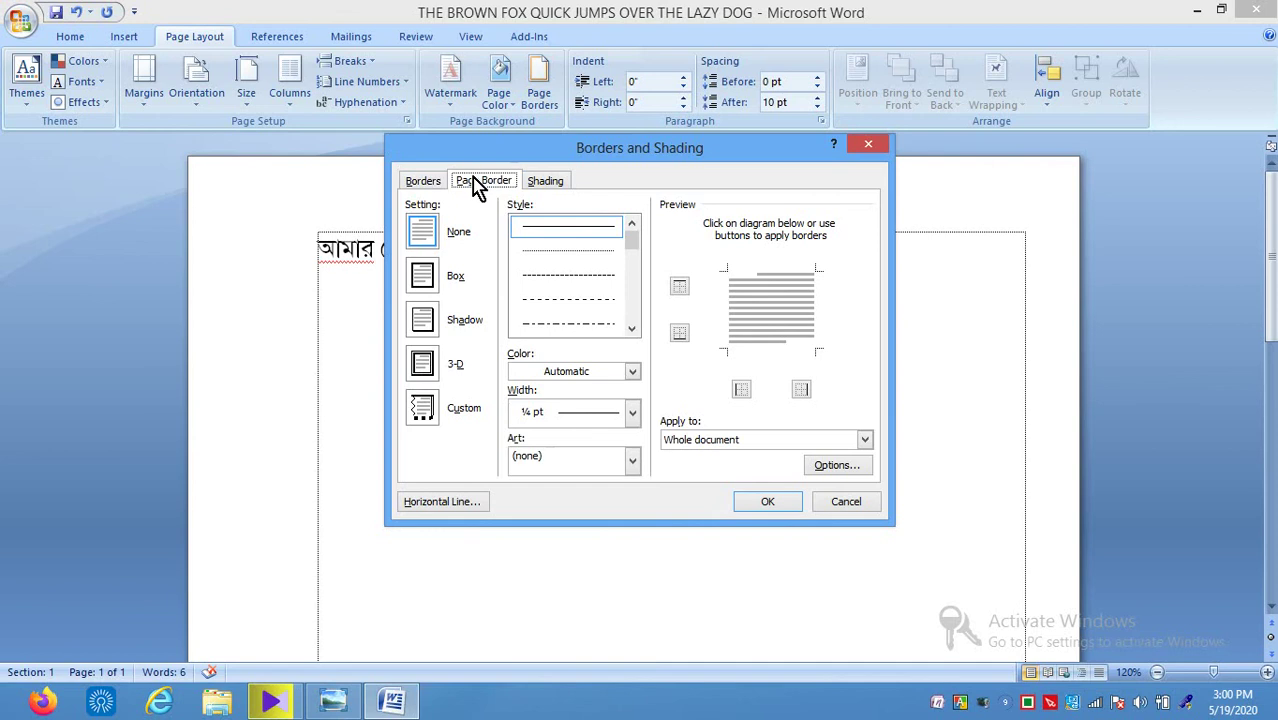
{"action": "left_click", "coordinate": [559, 188]}
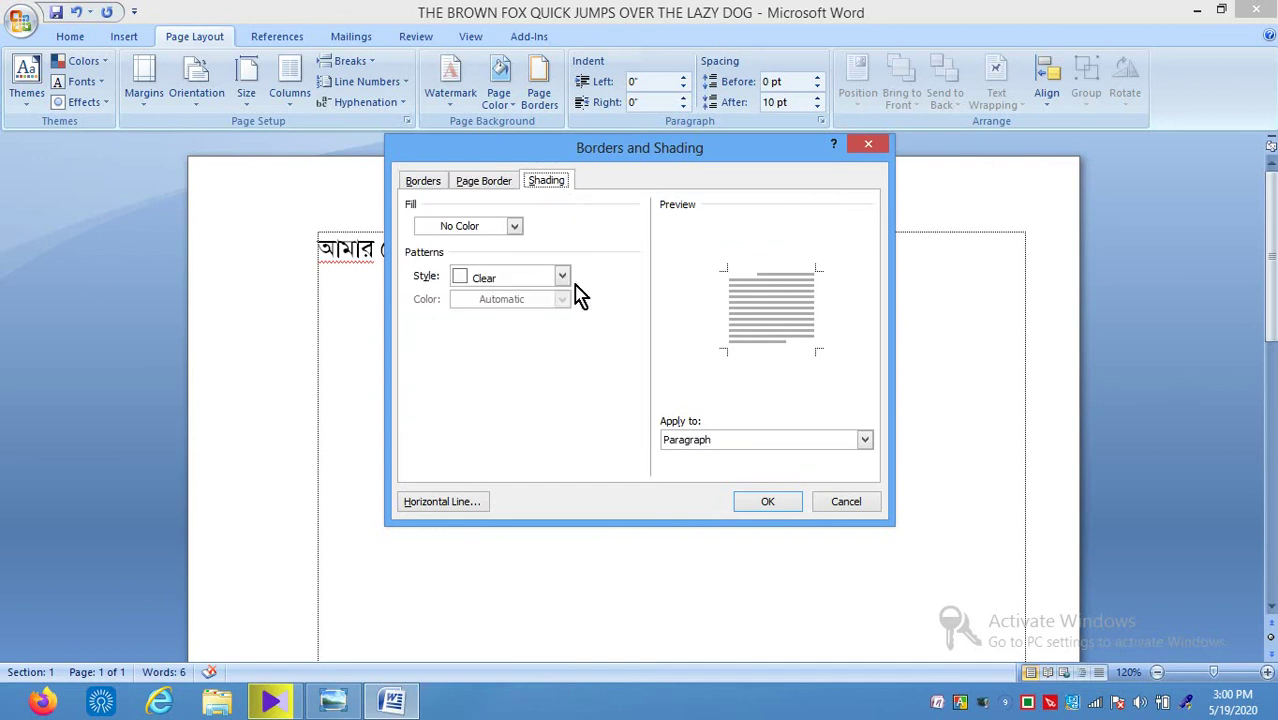
{"action": "left_click", "coordinate": [537, 283]}
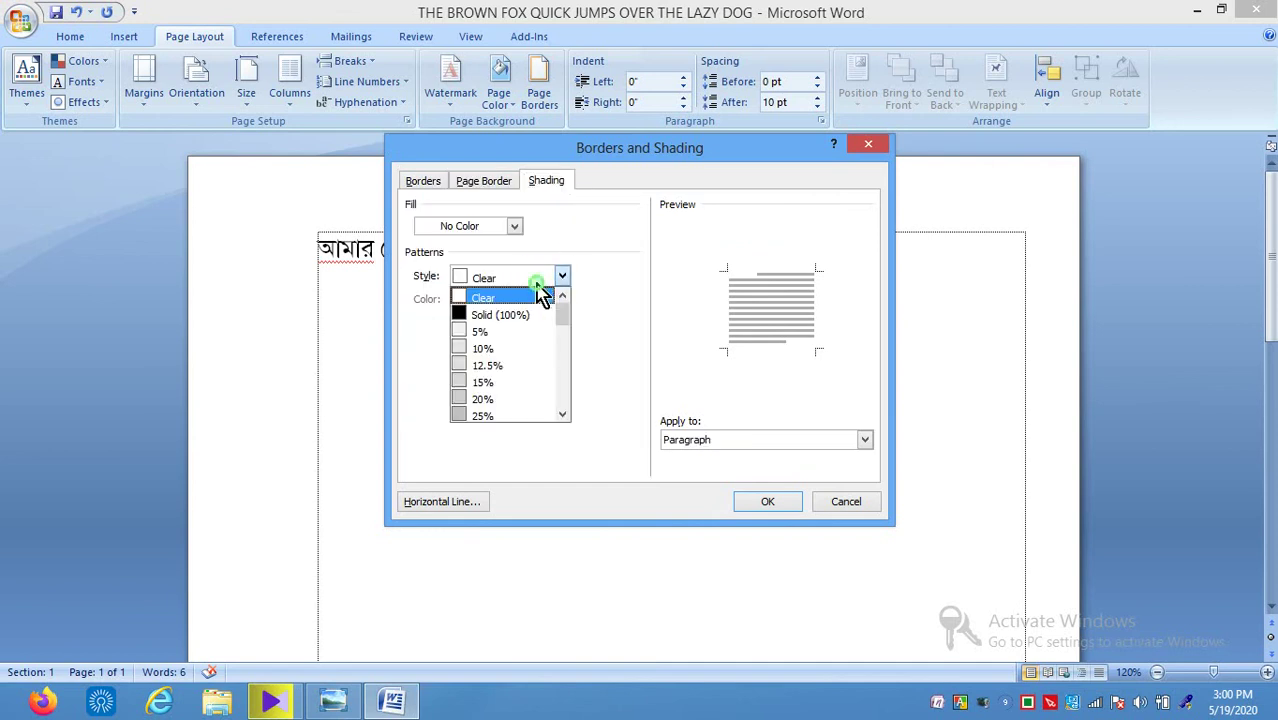
{"action": "left_click", "coordinate": [472, 349]}
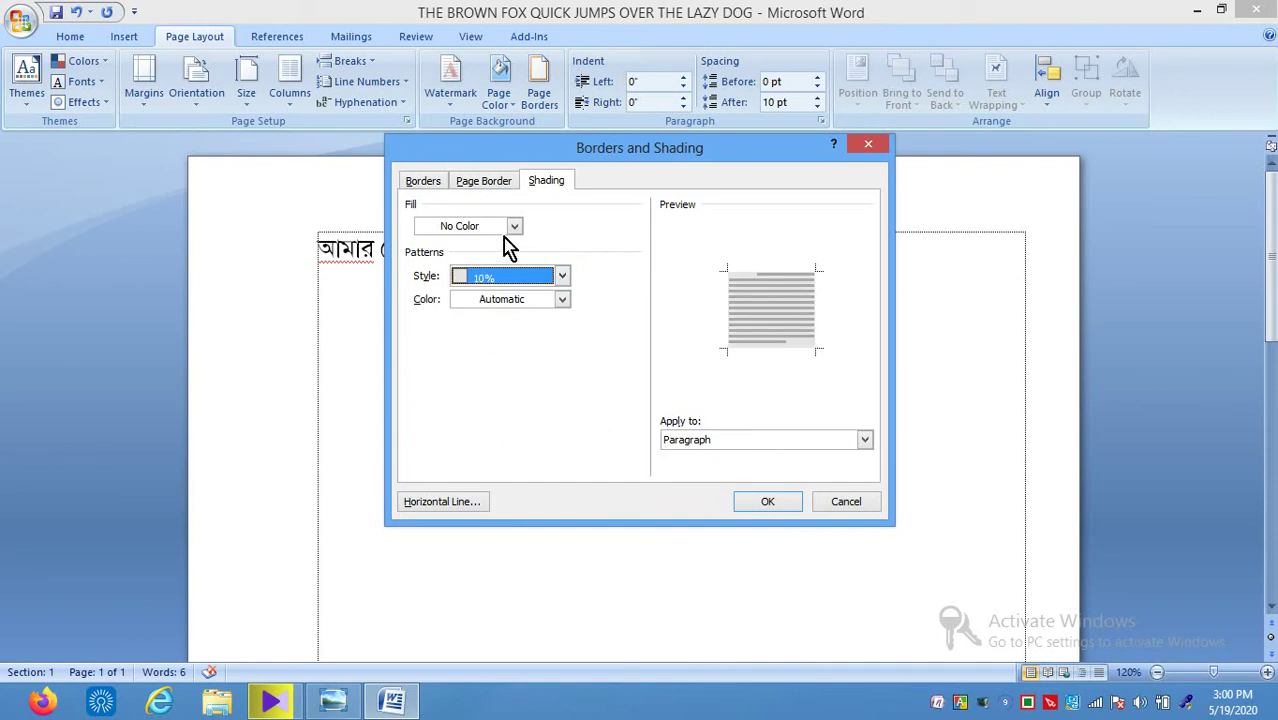
{"action": "left_click", "coordinate": [514, 228]}
{"action": "left_click", "coordinate": [444, 302]}
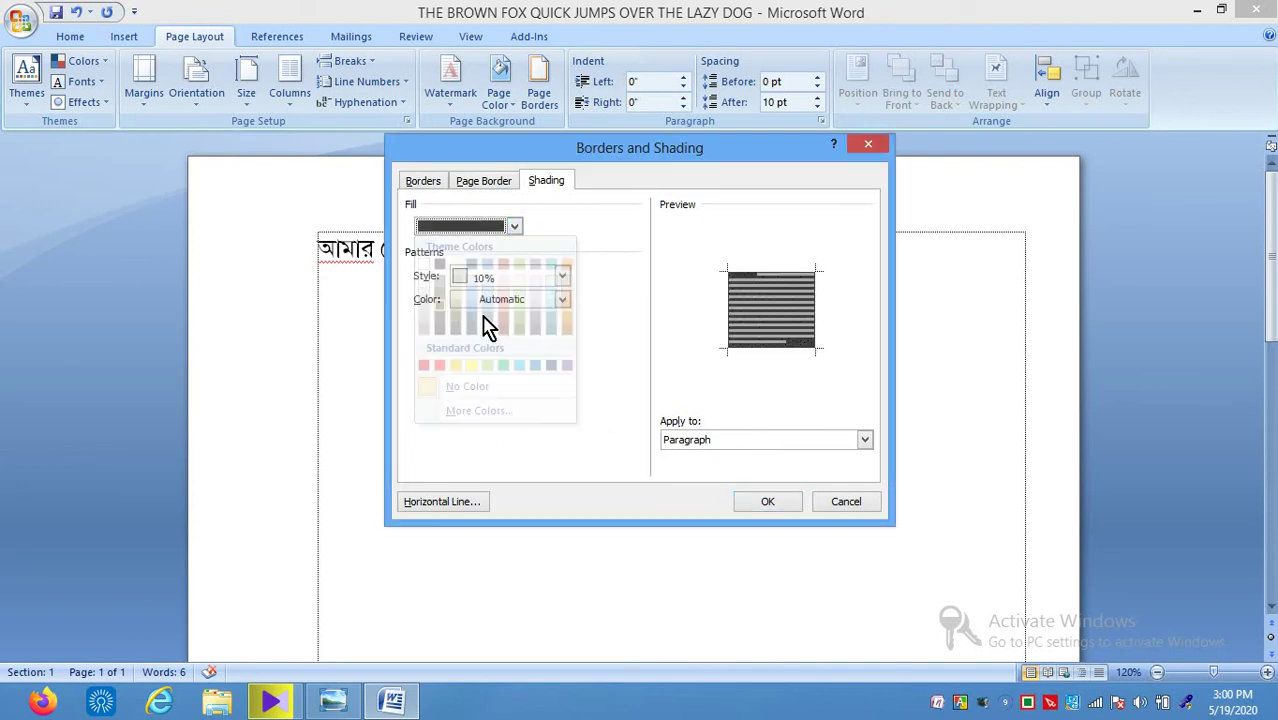
{"action": "left_click", "coordinate": [768, 501]}
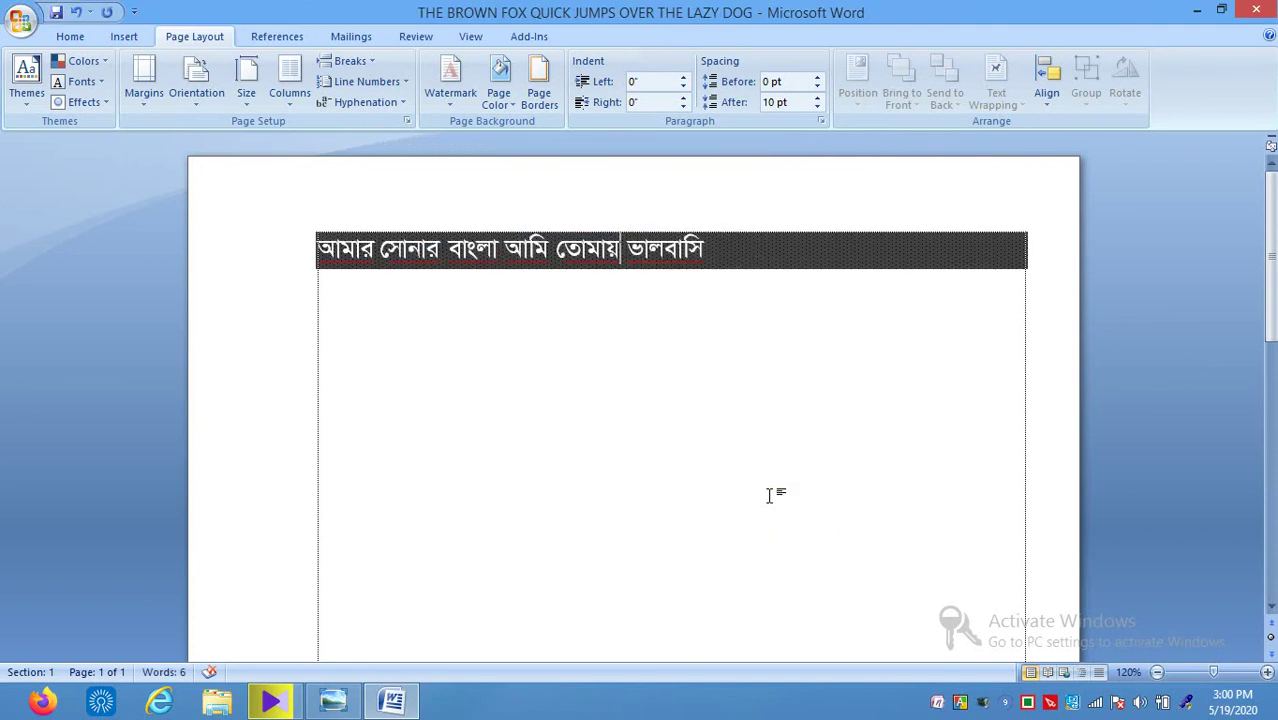
{"action": "key", "text": "ctrl+z"}
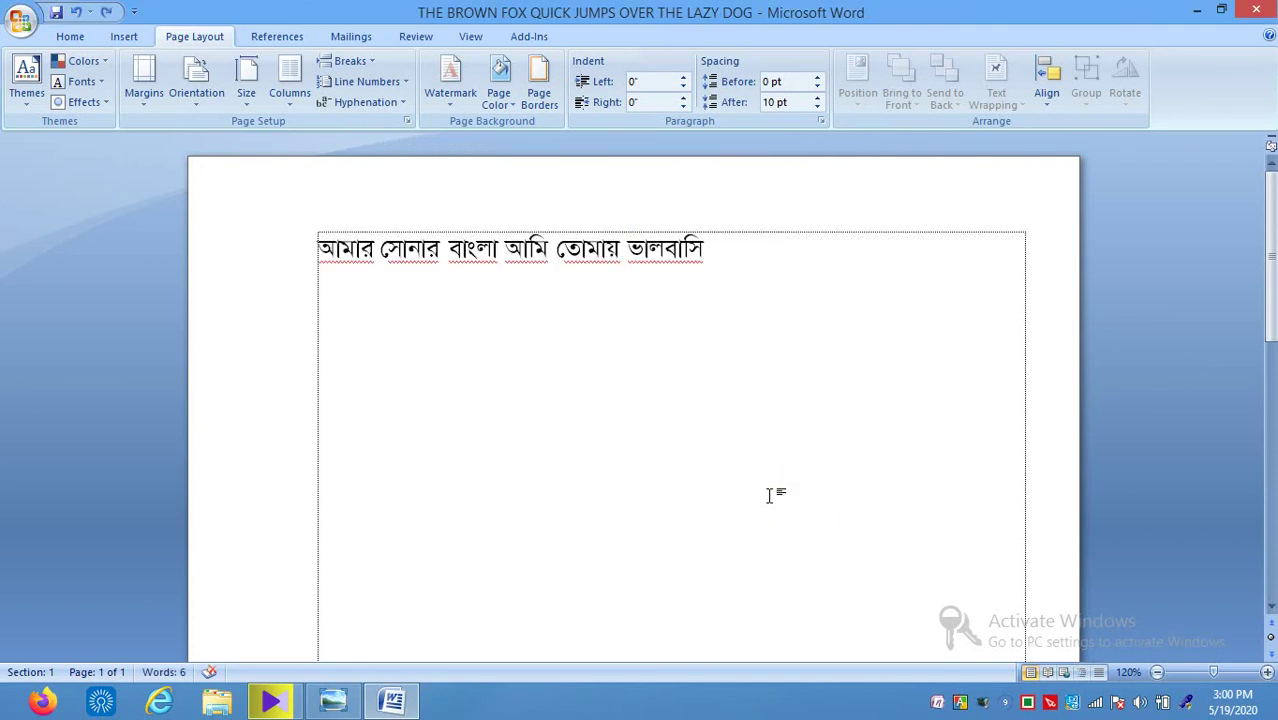
{"action": "left_click", "coordinate": [70, 38]}
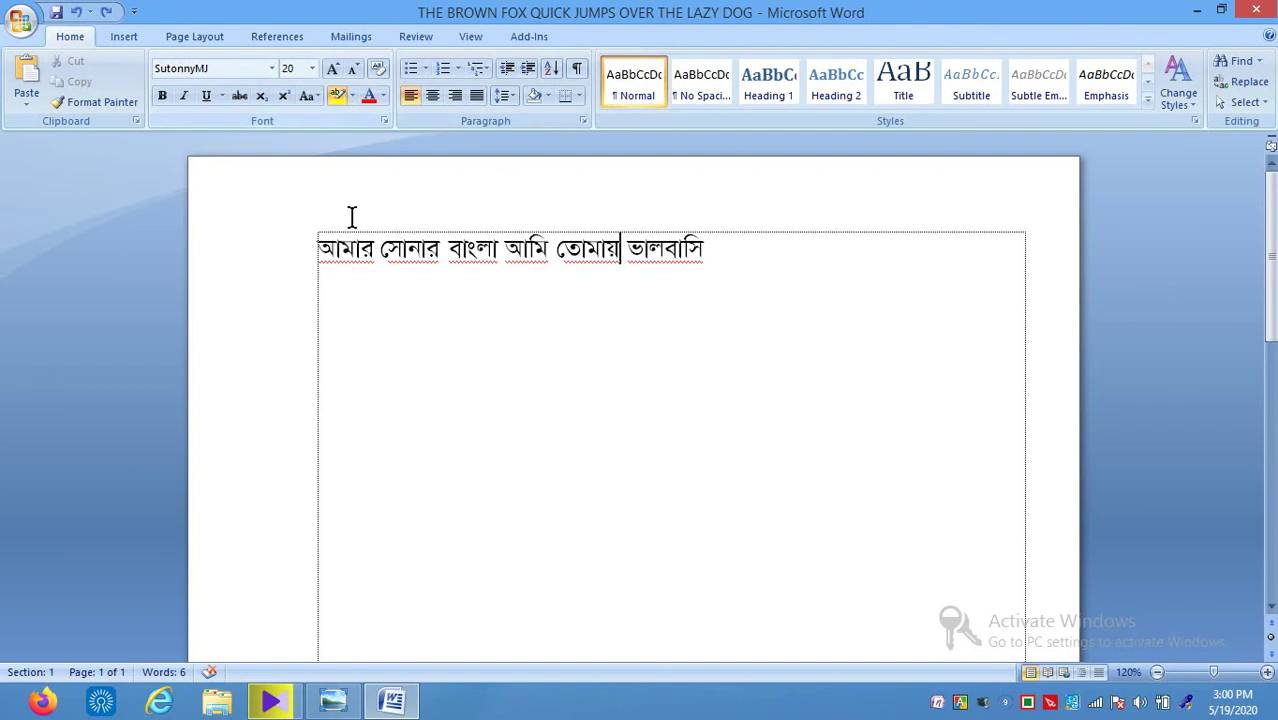
{"action": "left_click_drag", "start_coordinate": [323, 250], "coordinate": [819, 240]}
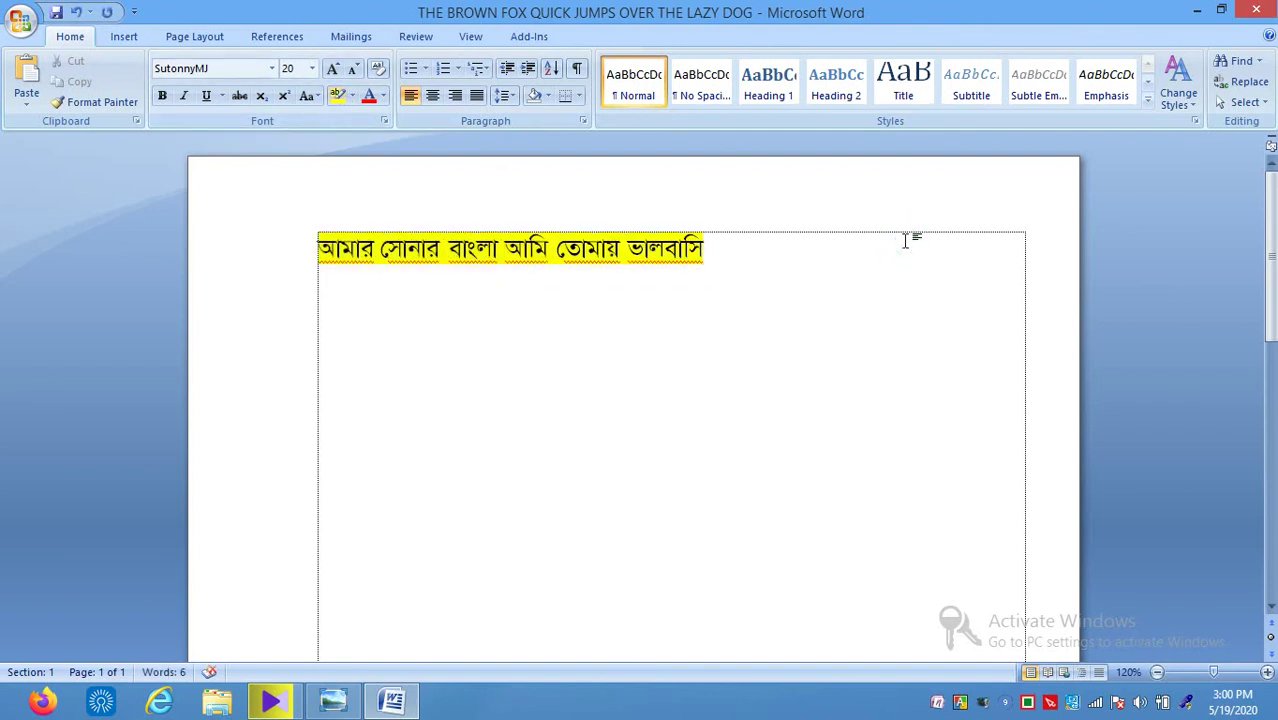
{"action": "key", "text": "ctrl+z"}
{"action": "left_click", "coordinate": [529, 255]}
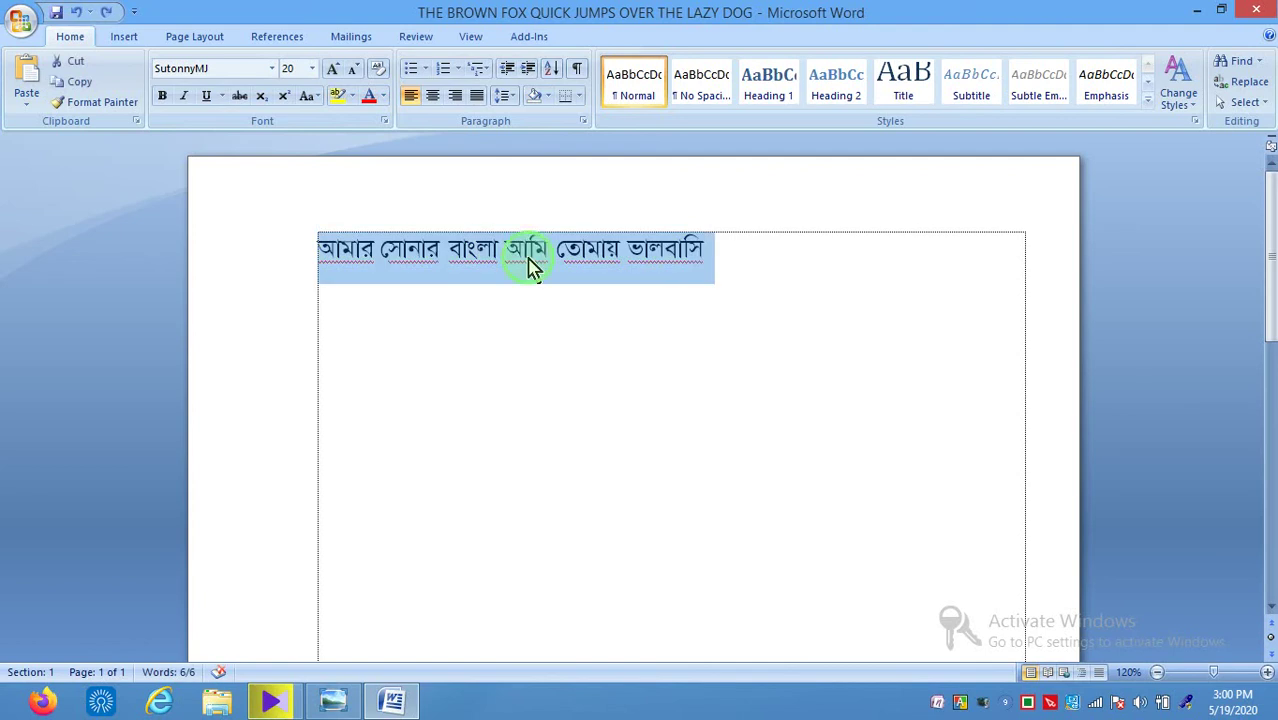
{"action": "left_click_drag", "start_coordinate": [529, 255], "coordinate": [294, 145]}
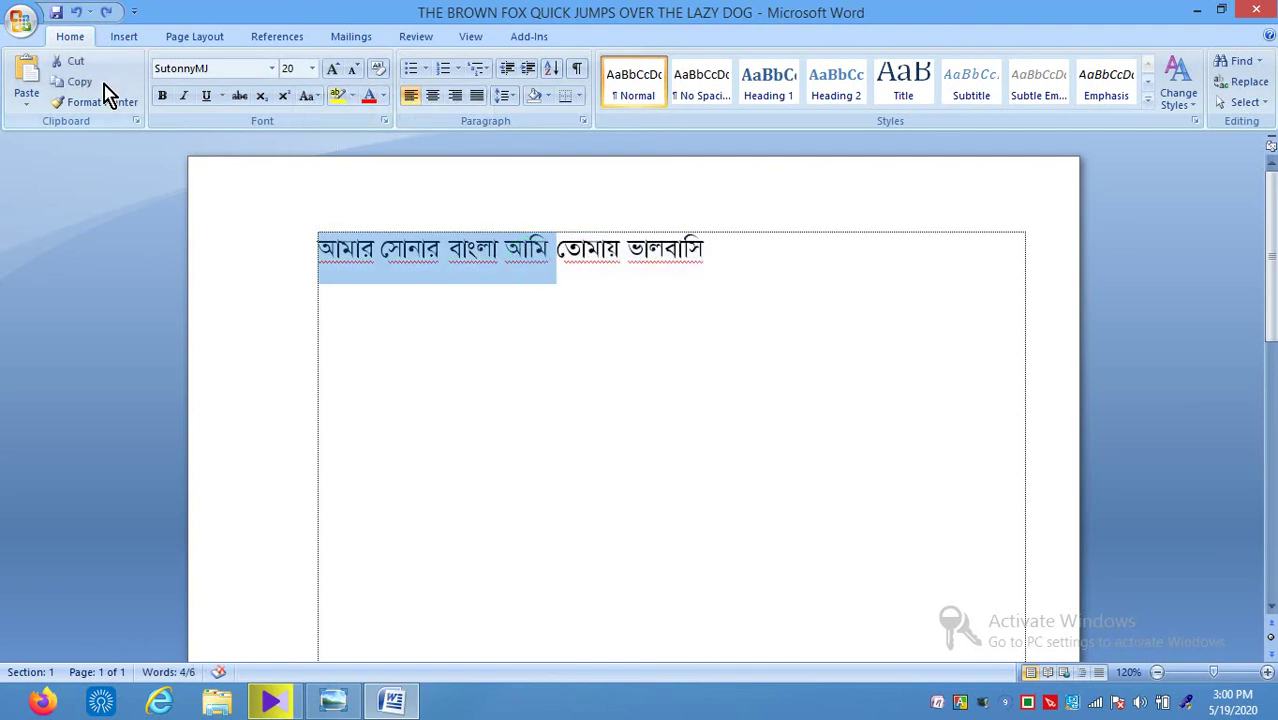
{"action": "left_click", "coordinate": [199, 40]}
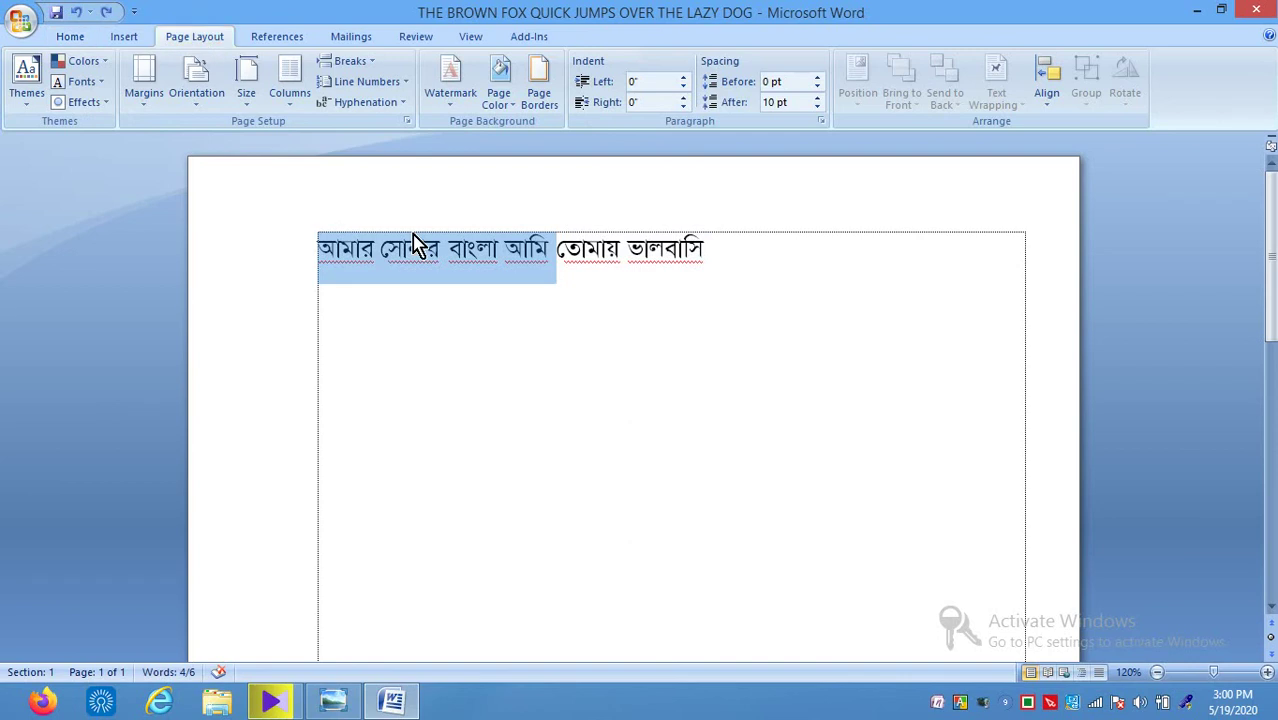
{"action": "left_click", "coordinate": [500, 98]}
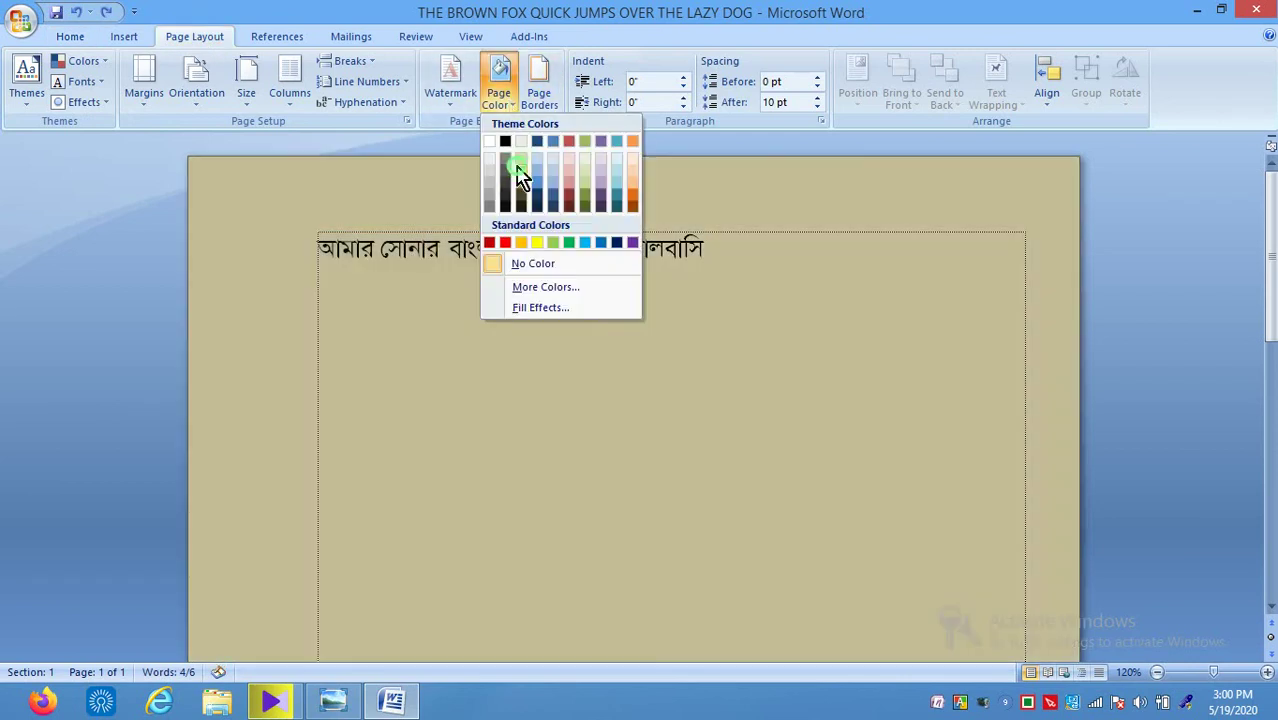
{"action": "left_click", "coordinate": [520, 176]}
{"action": "key", "text": "ctrl+z"}
{"action": "left_click", "coordinate": [510, 103]}
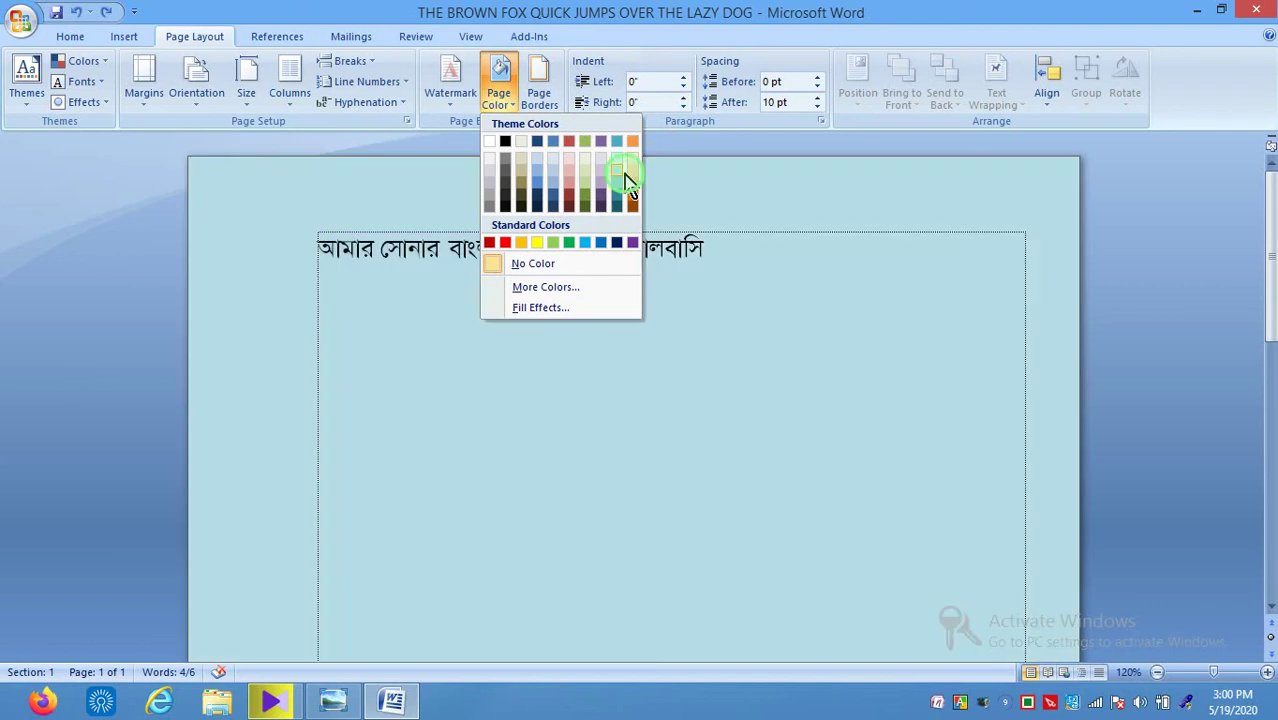
{"action": "left_click", "coordinate": [619, 174]}
{"action": "key", "text": "ctrl+z"}
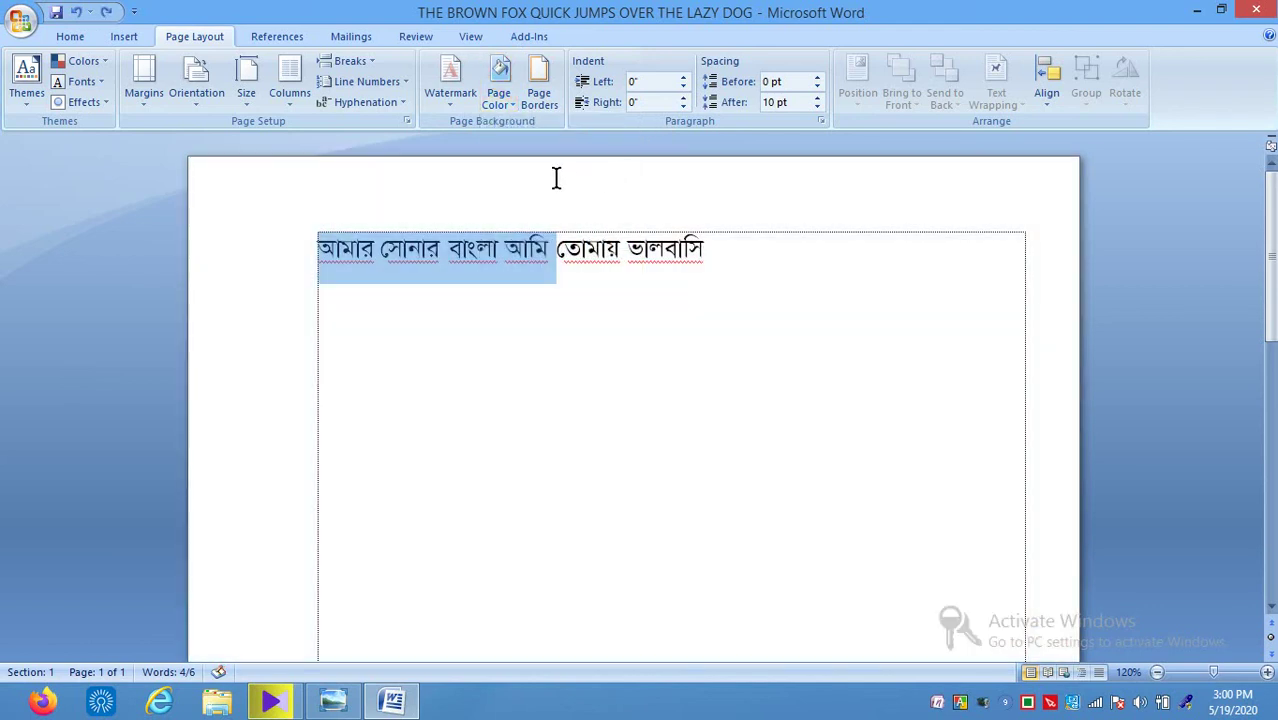
{"action": "left_click", "coordinate": [510, 248]}
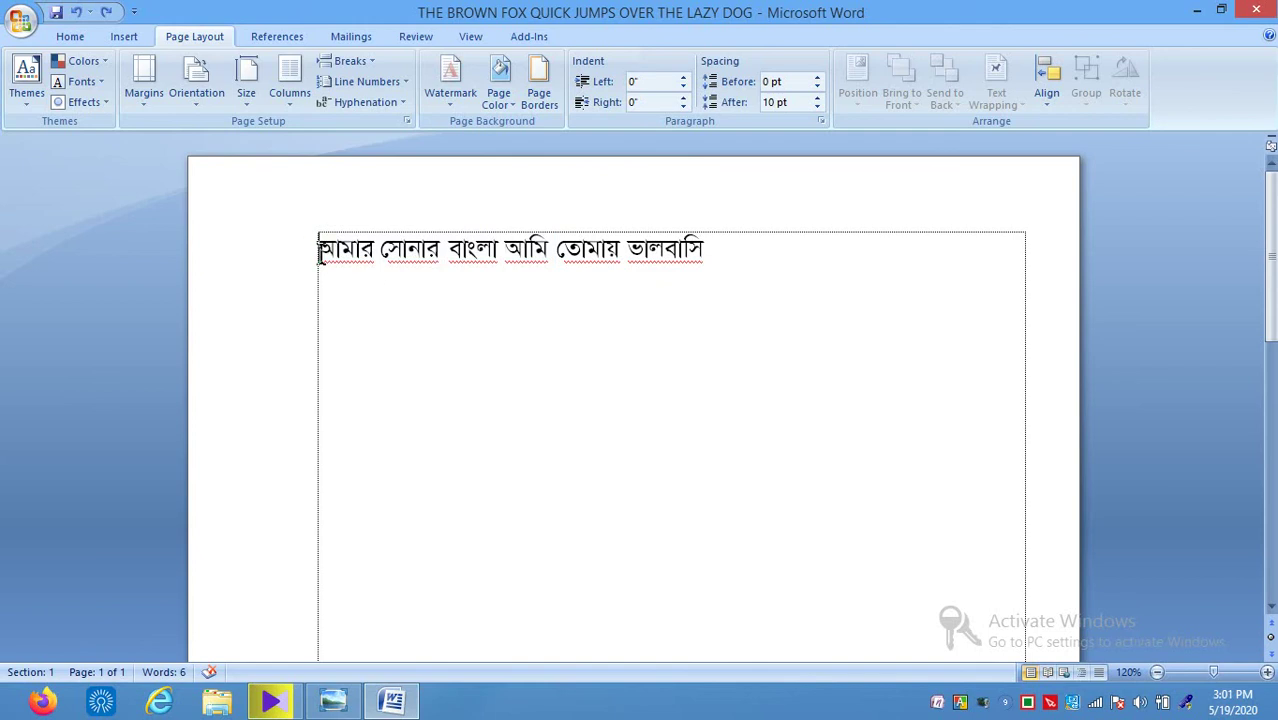
Add the diagonal CONFIDENTIAL 1 watermark to the page.
{"action": "triple_click", "coordinate": [705, 270]}
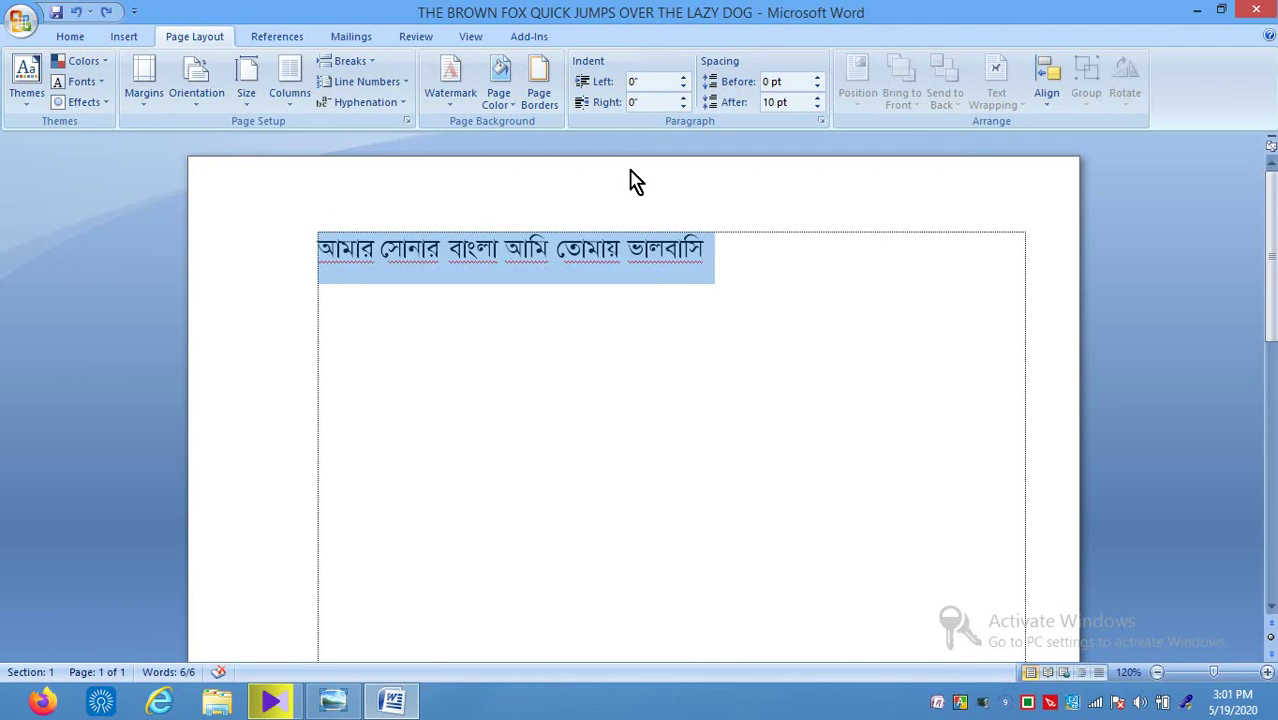
{"action": "left_click", "coordinate": [450, 98]}
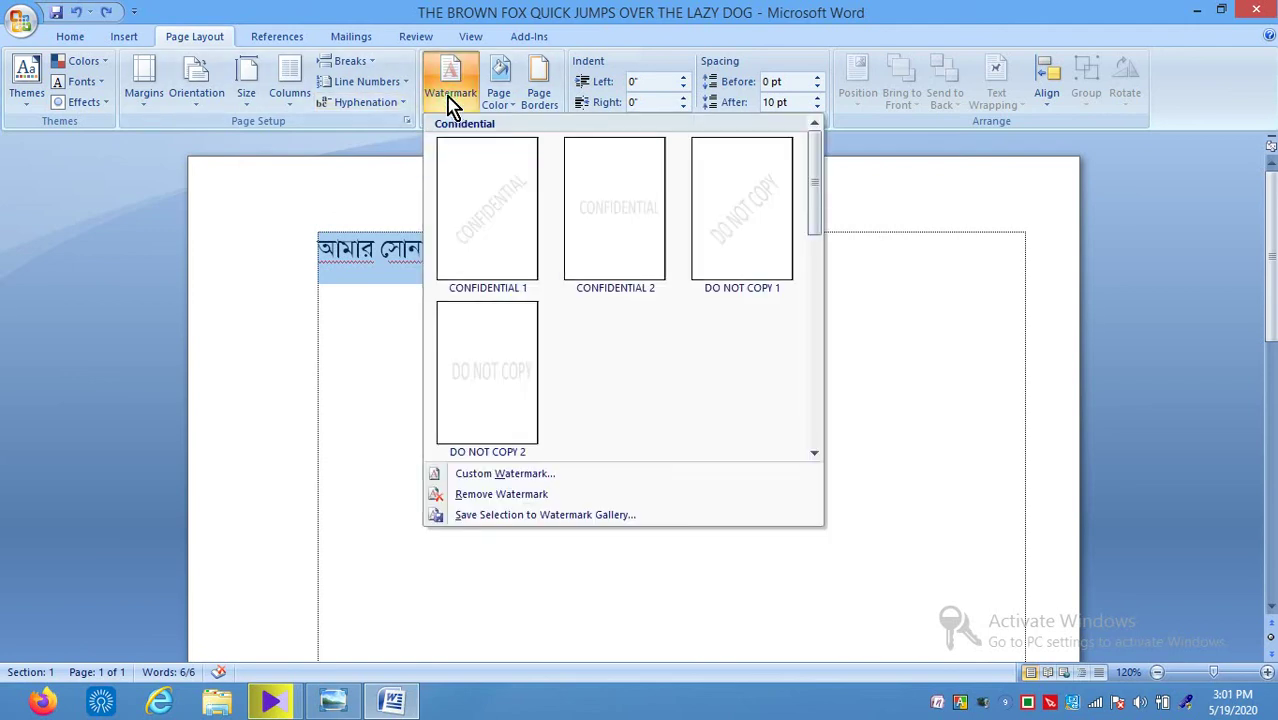
{"action": "left_click", "coordinate": [507, 226]}
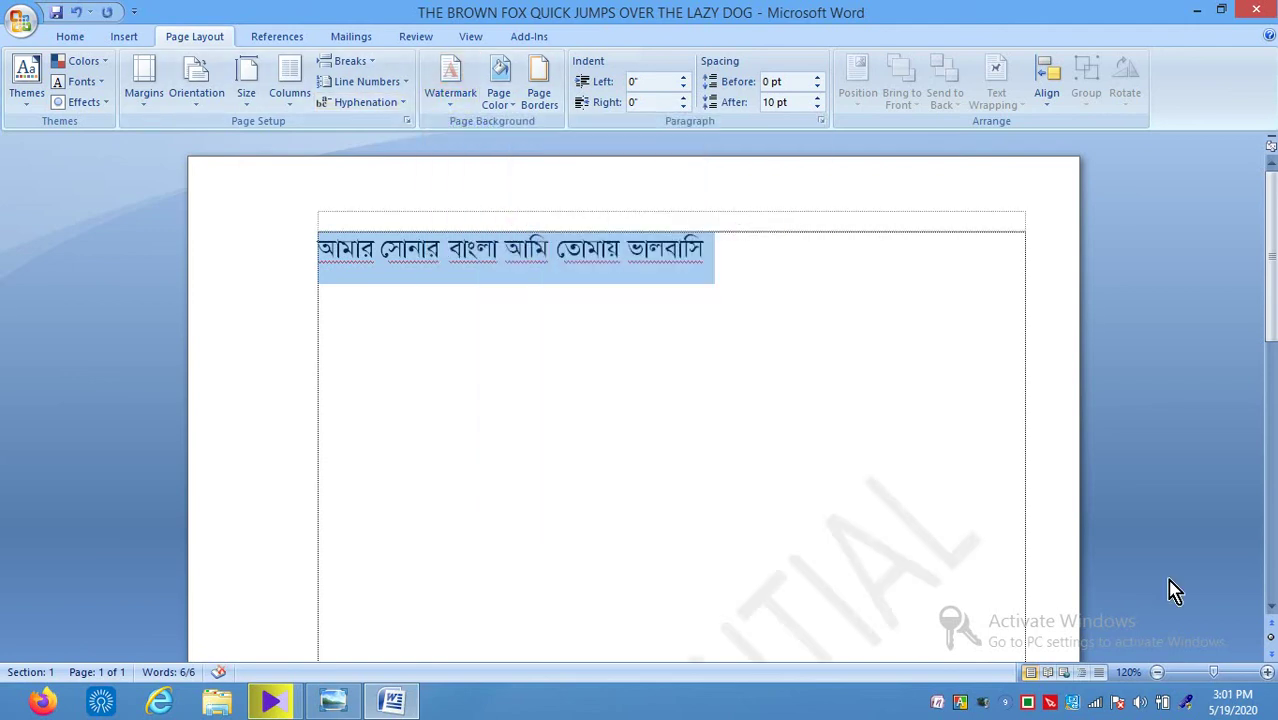
Scroll down to view the watermarked page, then return to the Bengali line.
{"action": "left_click", "coordinate": [1271, 606]}
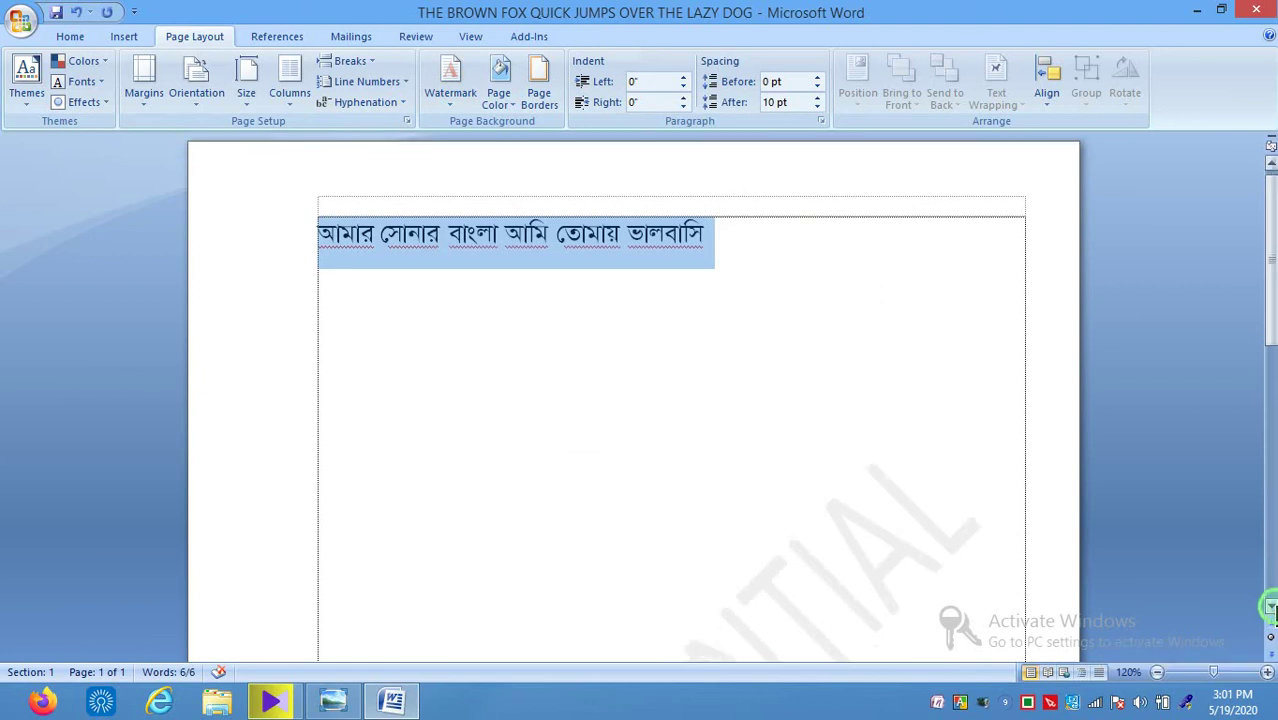
{"action": "left_click", "coordinate": [1271, 606]}
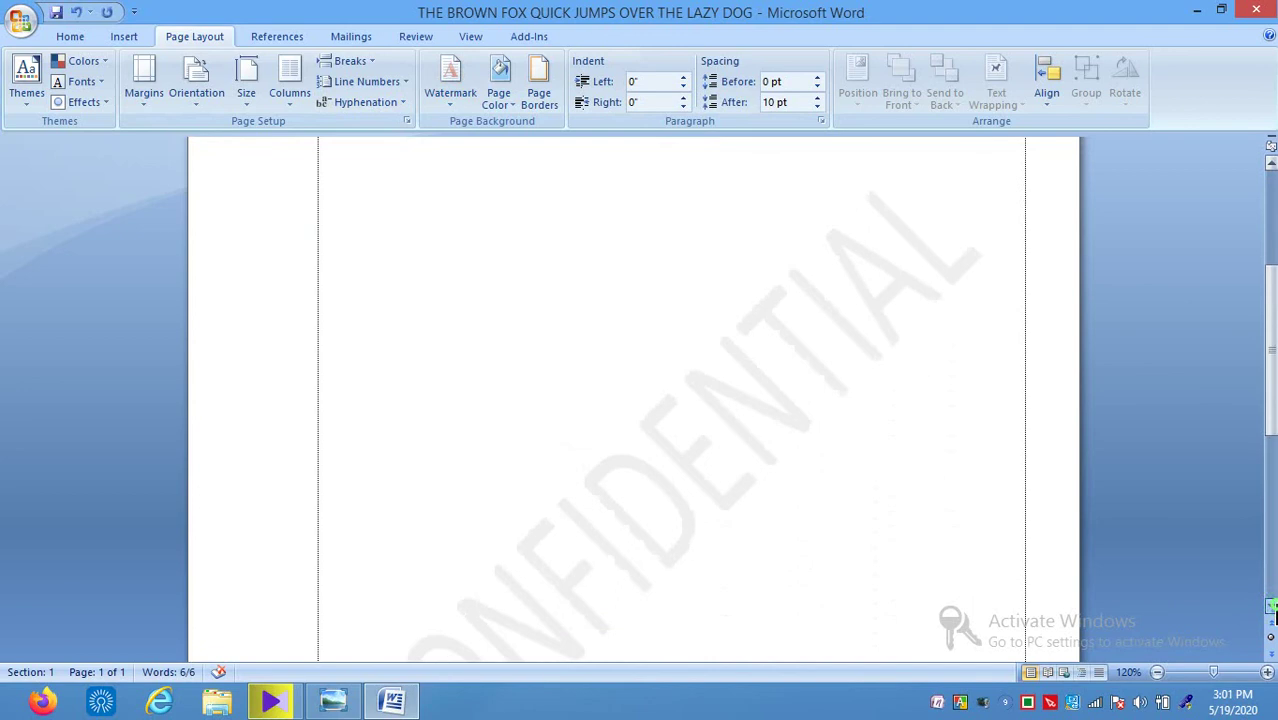
{"action": "left_click", "coordinate": [1272, 606]}
{"action": "left_click", "coordinate": [1272, 606]}
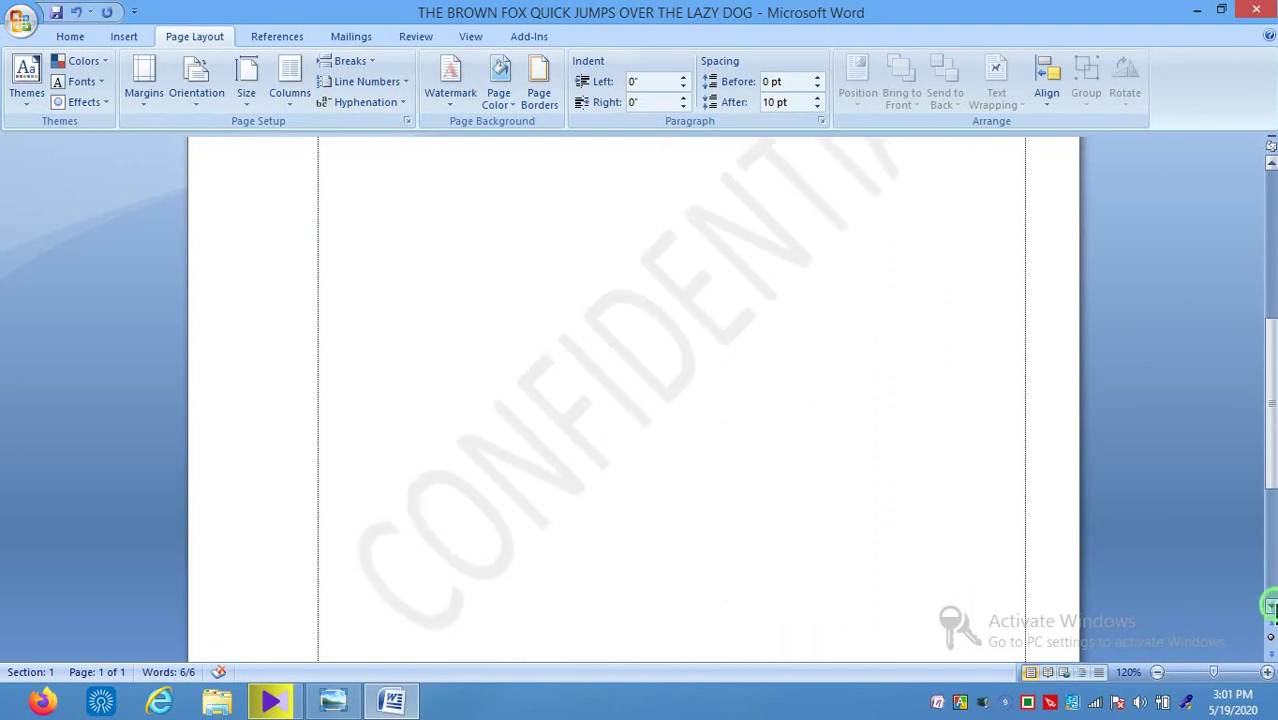
{"action": "left_click", "coordinate": [603, 396]}
{"action": "left_click", "coordinate": [869, 457]}
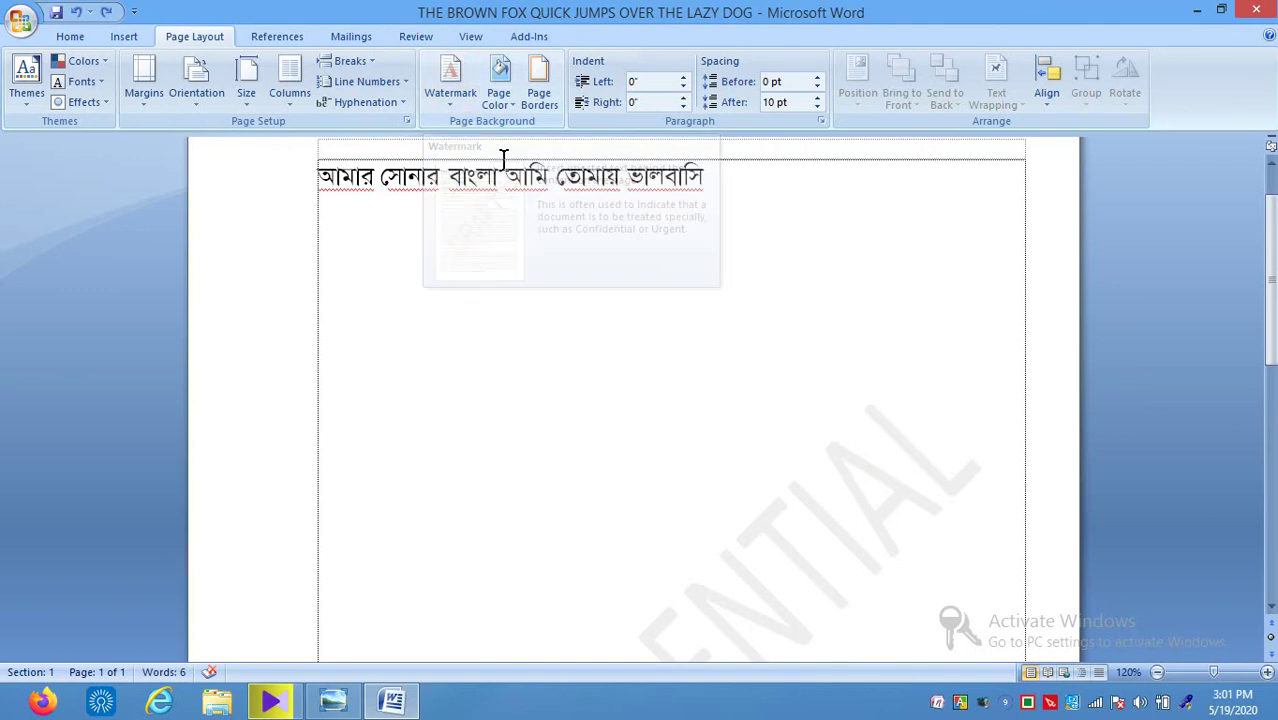
Reselect and deselect the Bengali line, then go to Custom Watermark settings.
{"action": "left_click", "coordinate": [379, 180]}
{"action": "triple_click", "coordinate": [379, 190]}
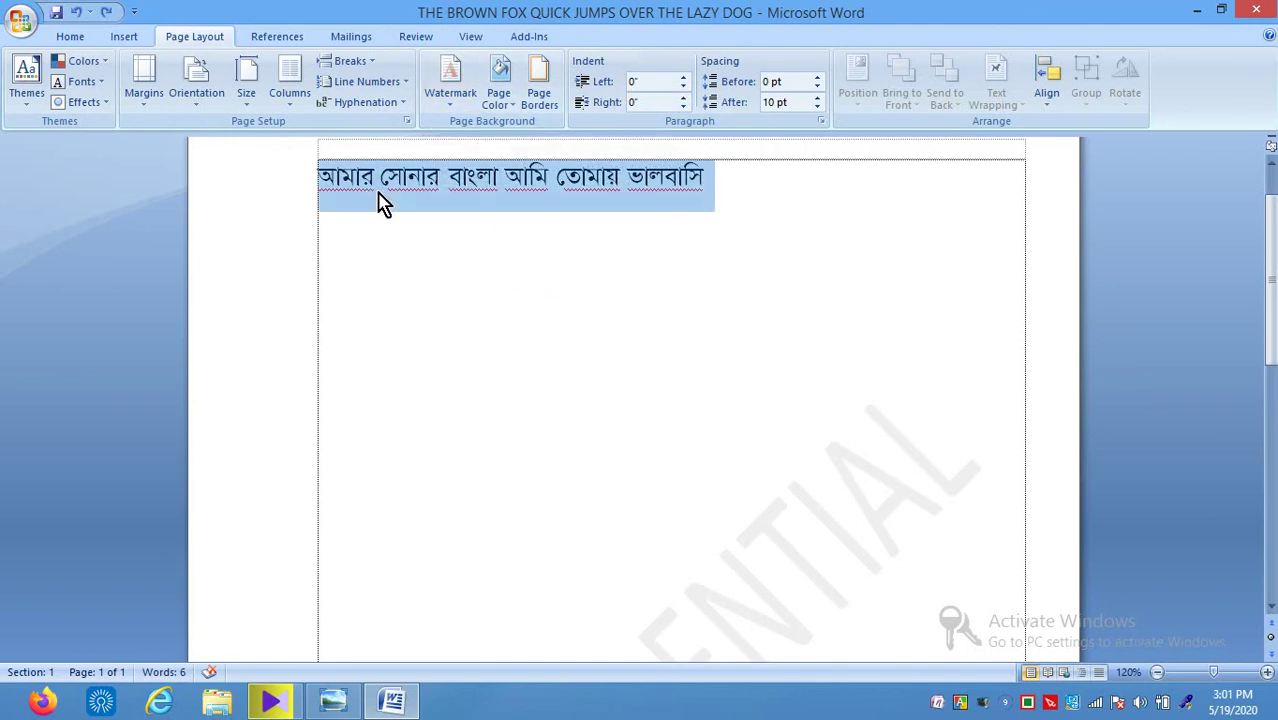
{"action": "left_click", "coordinate": [460, 219]}
{"action": "left_click", "coordinate": [449, 92]}
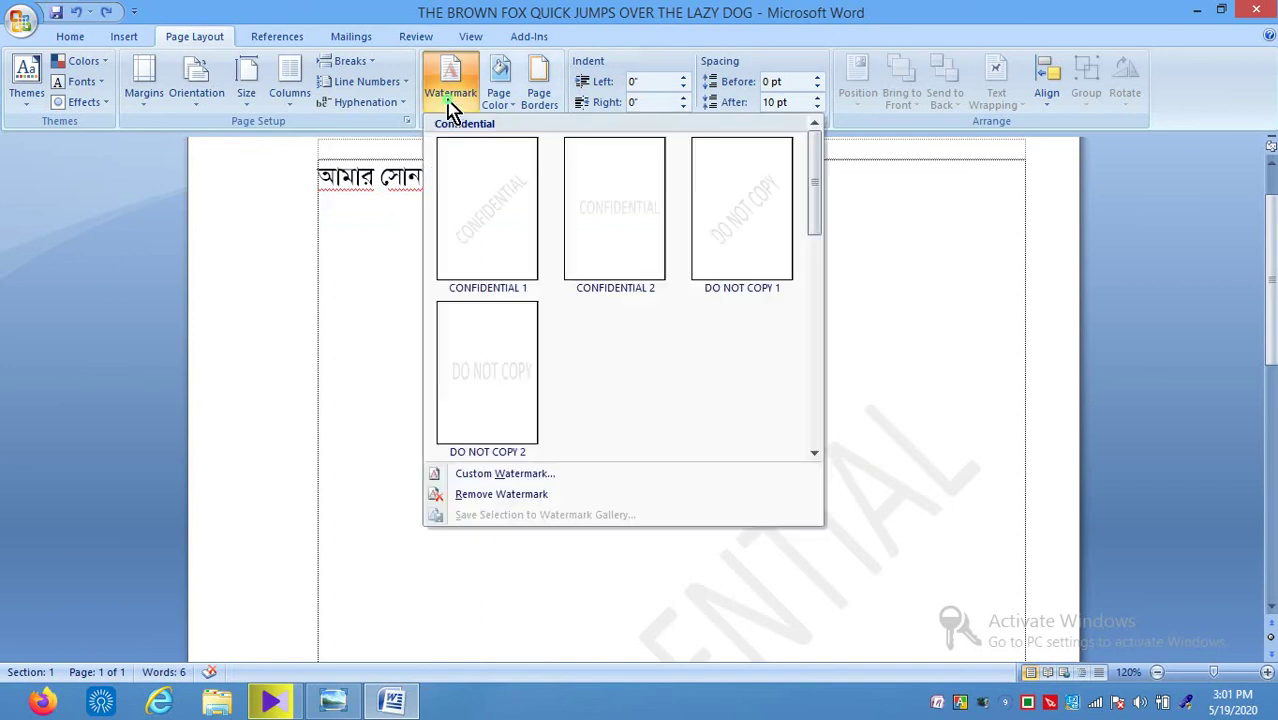
{"action": "left_click", "coordinate": [483, 473]}
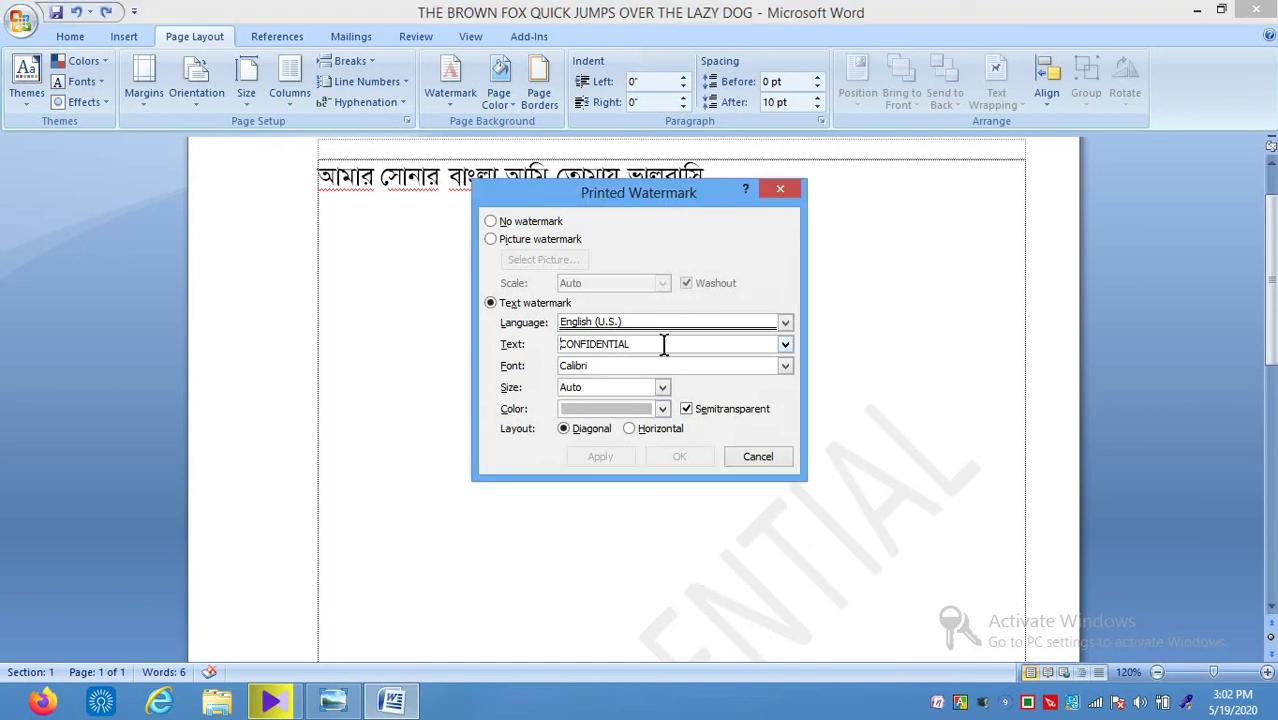
Delete the CONFIDENTIAL wording from the Printed Watermark Text box.
{"action": "key", "text": "BackSpace"}
{"action": "left_click", "coordinate": [606, 324]}
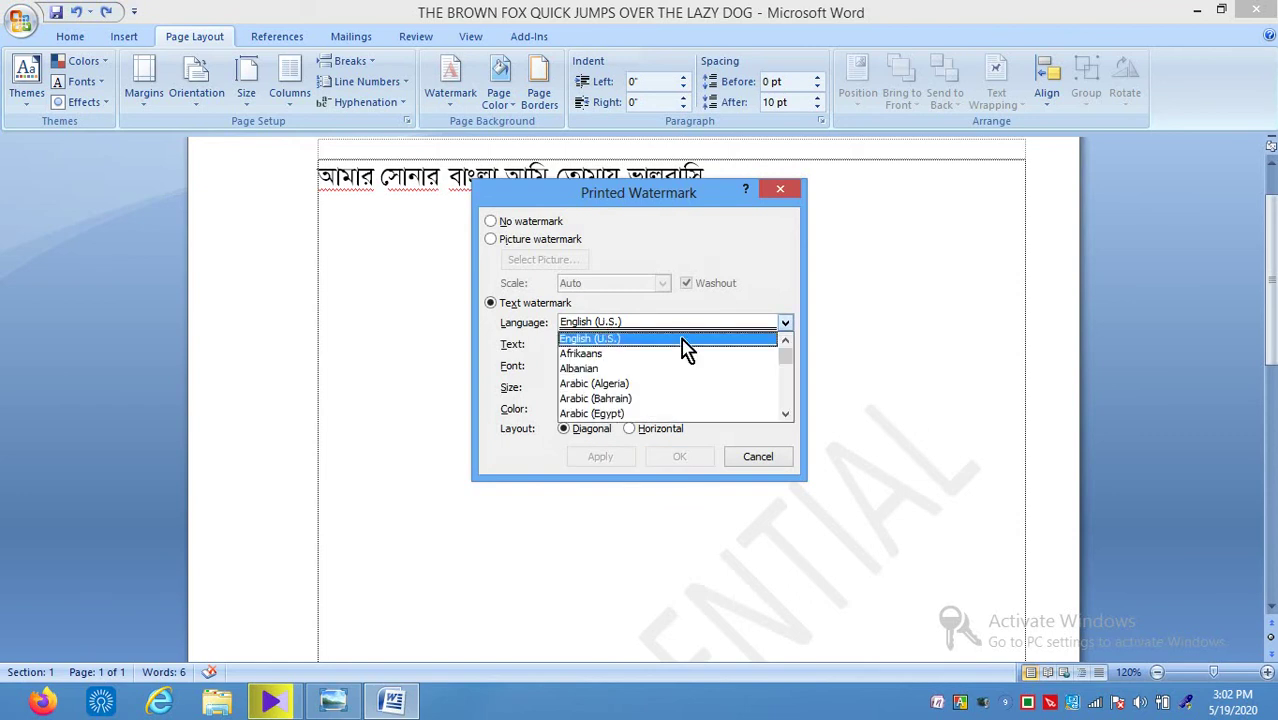
Work the text and language fields of the Printed Watermark dialog.
{"action": "left_click", "coordinate": [786, 418]}
{"action": "left_click", "coordinate": [786, 418]}
{"action": "left_click", "coordinate": [786, 418]}
{"action": "left_click", "coordinate": [786, 418]}
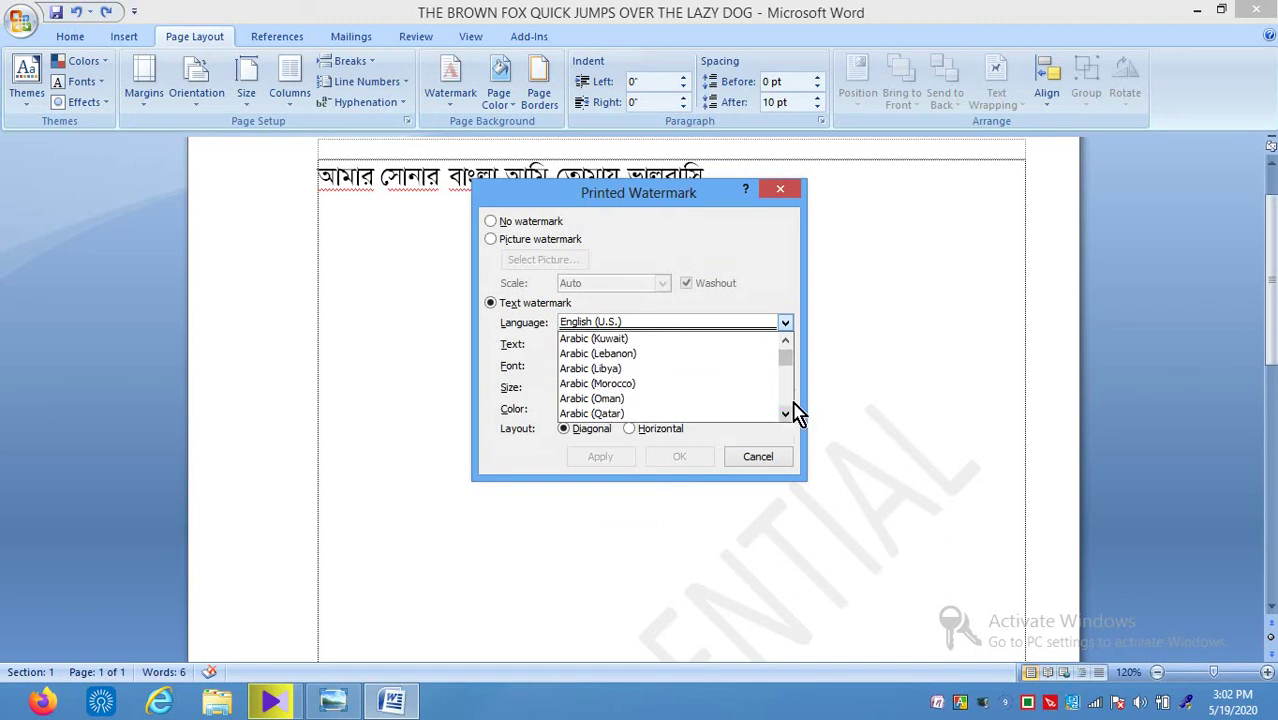
{"action": "left_click", "coordinate": [790, 380]}
{"action": "left_click", "coordinate": [790, 378]}
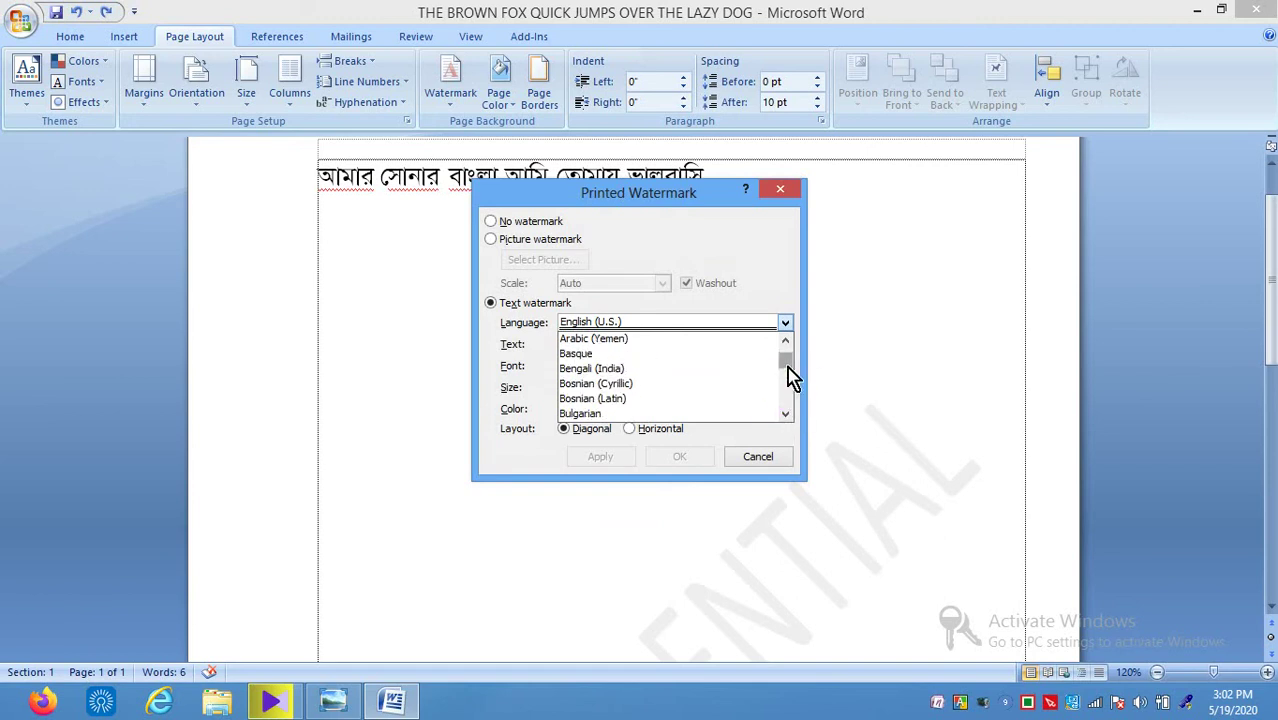
{"action": "left_click_drag", "start_coordinate": [788, 379], "coordinate": [788, 417]}
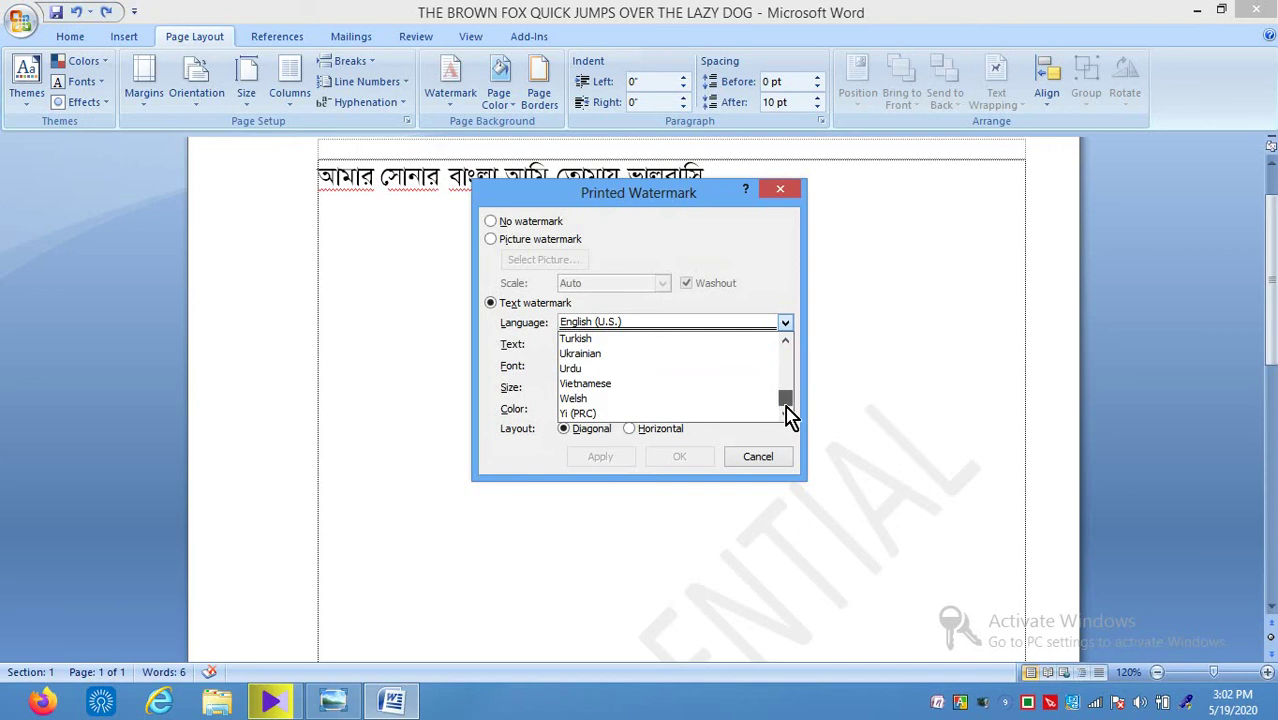
{"action": "left_click", "coordinate": [785, 341]}
{"action": "left_click", "coordinate": [785, 341]}
{"action": "left_click", "coordinate": [785, 341]}
{"action": "left_click", "coordinate": [785, 341]}
{"action": "left_click", "coordinate": [785, 341]}
{"action": "left_click", "coordinate": [785, 341]}
{"action": "triple_click", "coordinate": [785, 341]}
{"action": "left_click", "coordinate": [785, 341]}
{"action": "triple_click", "coordinate": [785, 341]}
{"action": "left_click", "coordinate": [785, 341]}
{"action": "left_click", "coordinate": [785, 341]}
{"action": "double_click", "coordinate": [785, 341]}
{"action": "double_click", "coordinate": [785, 341]}
{"action": "double_click", "coordinate": [785, 341]}
{"action": "left_click", "coordinate": [785, 341]}
{"action": "double_click", "coordinate": [785, 341]}
{"action": "double_click", "coordinate": [785, 341]}
{"action": "left_click", "coordinate": [785, 341]}
{"action": "double_click", "coordinate": [785, 341]}
{"action": "double_click", "coordinate": [785, 341]}
{"action": "double_click", "coordinate": [785, 341]}
{"action": "triple_click", "coordinate": [785, 341]}
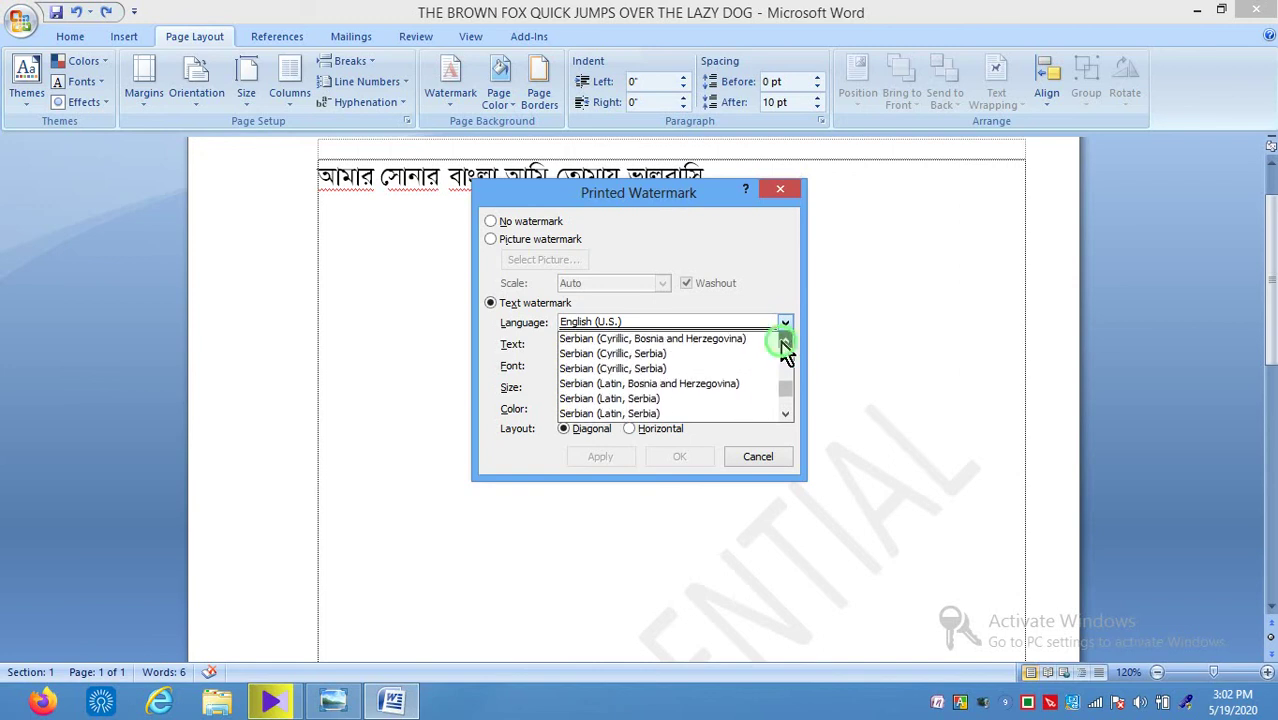
{"action": "left_click", "coordinate": [785, 341]}
{"action": "triple_click", "coordinate": [785, 341]}
{"action": "double_click", "coordinate": [787, 343]}
{"action": "left_click", "coordinate": [785, 341]}
{"action": "left_click", "coordinate": [785, 414]}
{"action": "double_click", "coordinate": [785, 414]}
{"action": "left_click", "coordinate": [785, 414]}
{"action": "double_click", "coordinate": [785, 414]}
{"action": "left_click", "coordinate": [785, 414]}
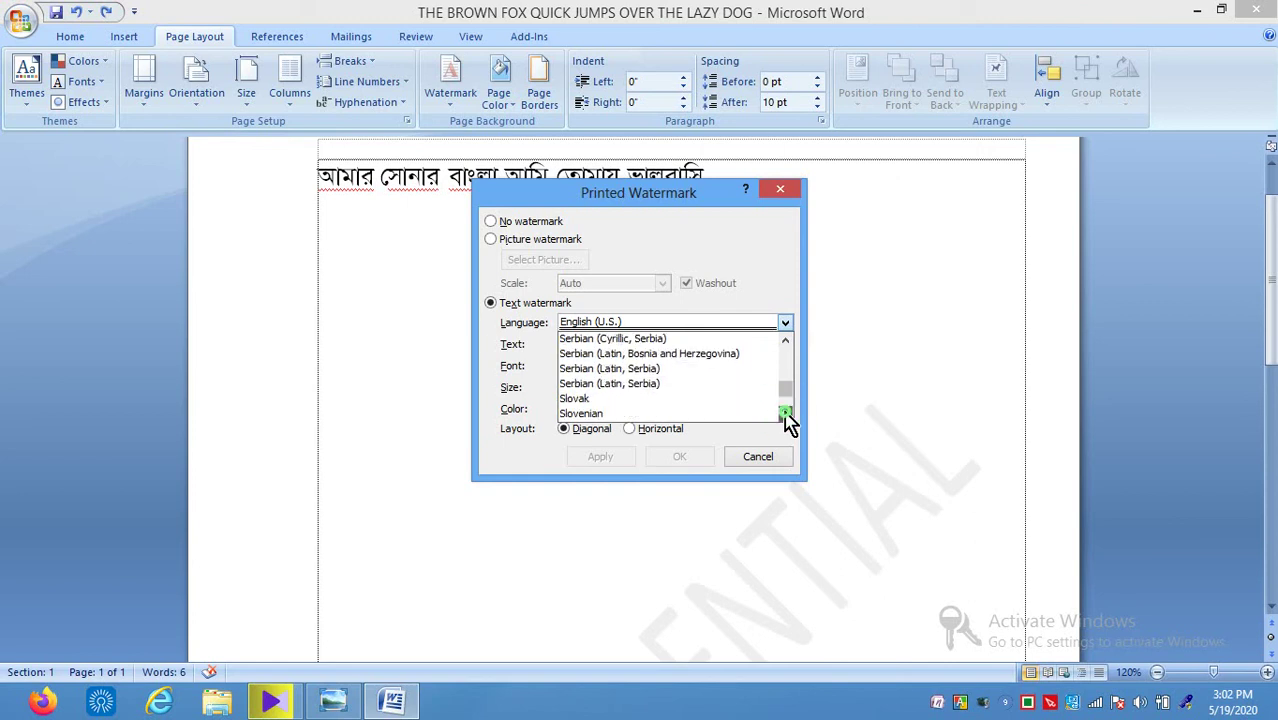
{"action": "left_click", "coordinate": [785, 414]}
Set language to Slovak and watermark text 'Avgvi †mvbvi evsjv Avwg †Zvgvq fvjevwm'.
{"action": "left_click", "coordinate": [585, 372]}
{"action": "left_click", "coordinate": [604, 343]}
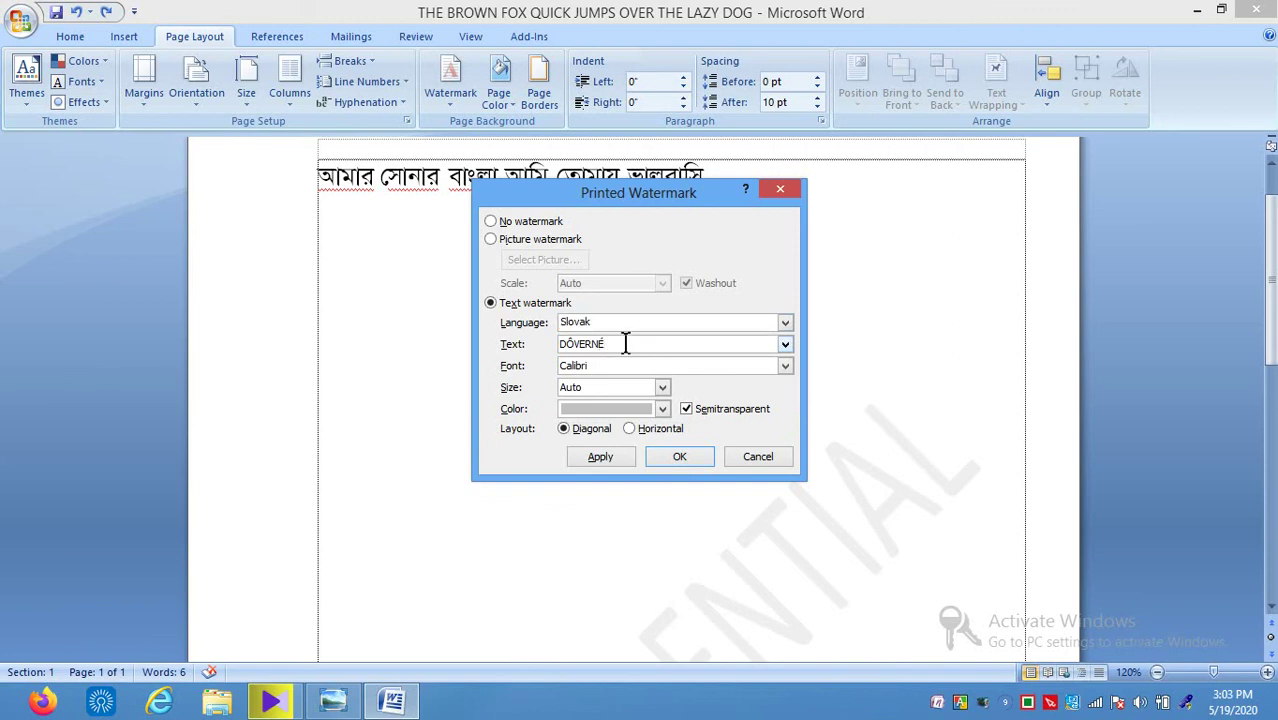
{"action": "key", "text": "BackSpace"}
{"action": "key", "text": "BackSpace"}
{"action": "key", "text": "BackSpace"}
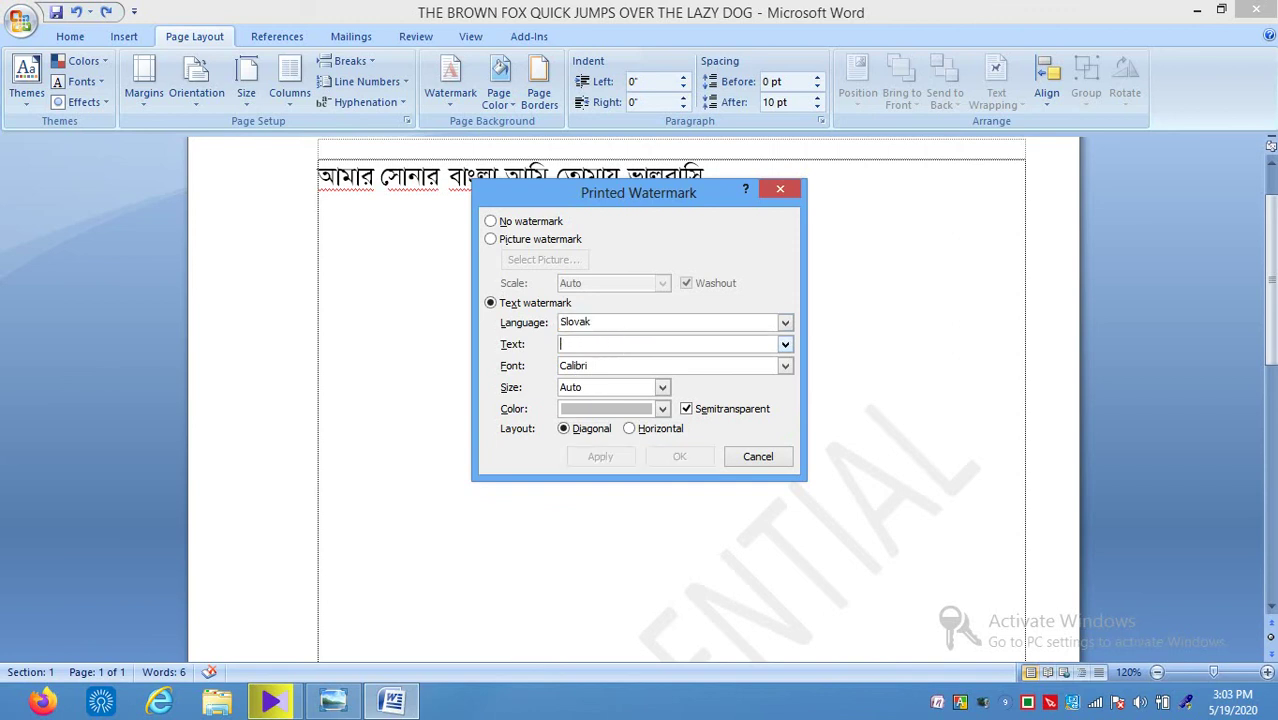
{"action": "type", "text": "Avgvi †mvbvi evsjv Avwg †Zvgvq fvjevwm"}
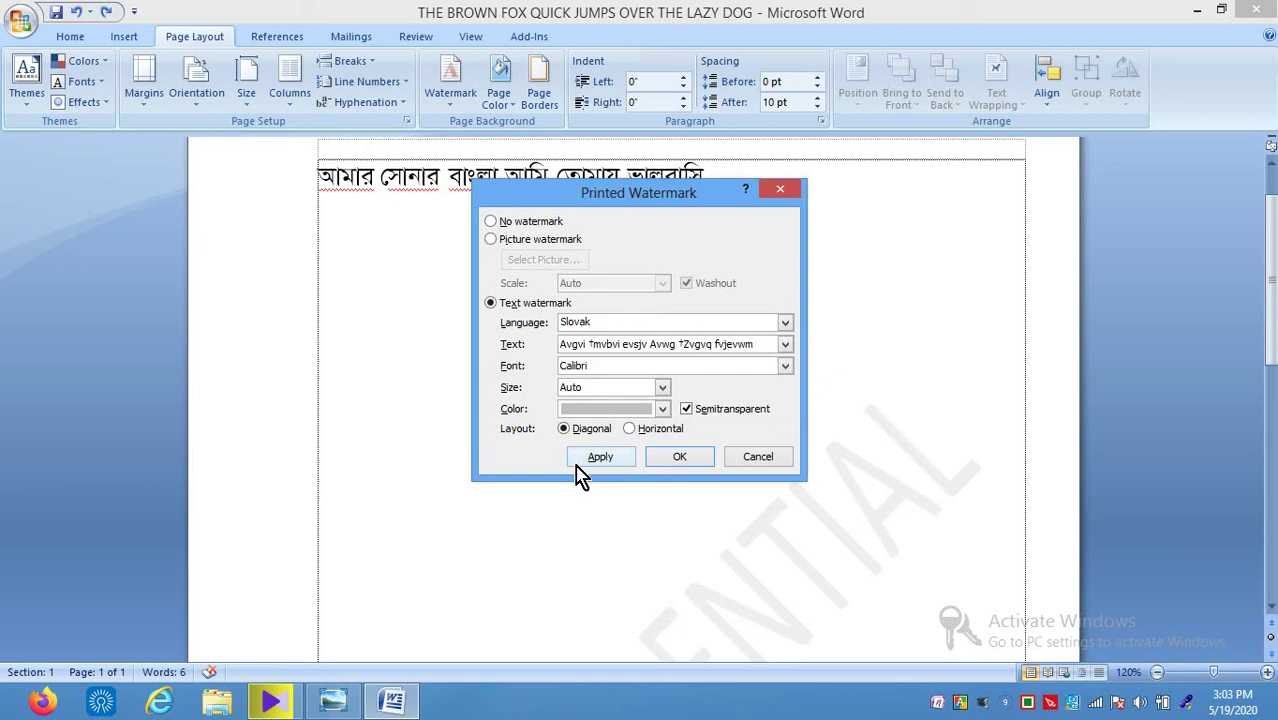
{"action": "left_click", "coordinate": [660, 456]}
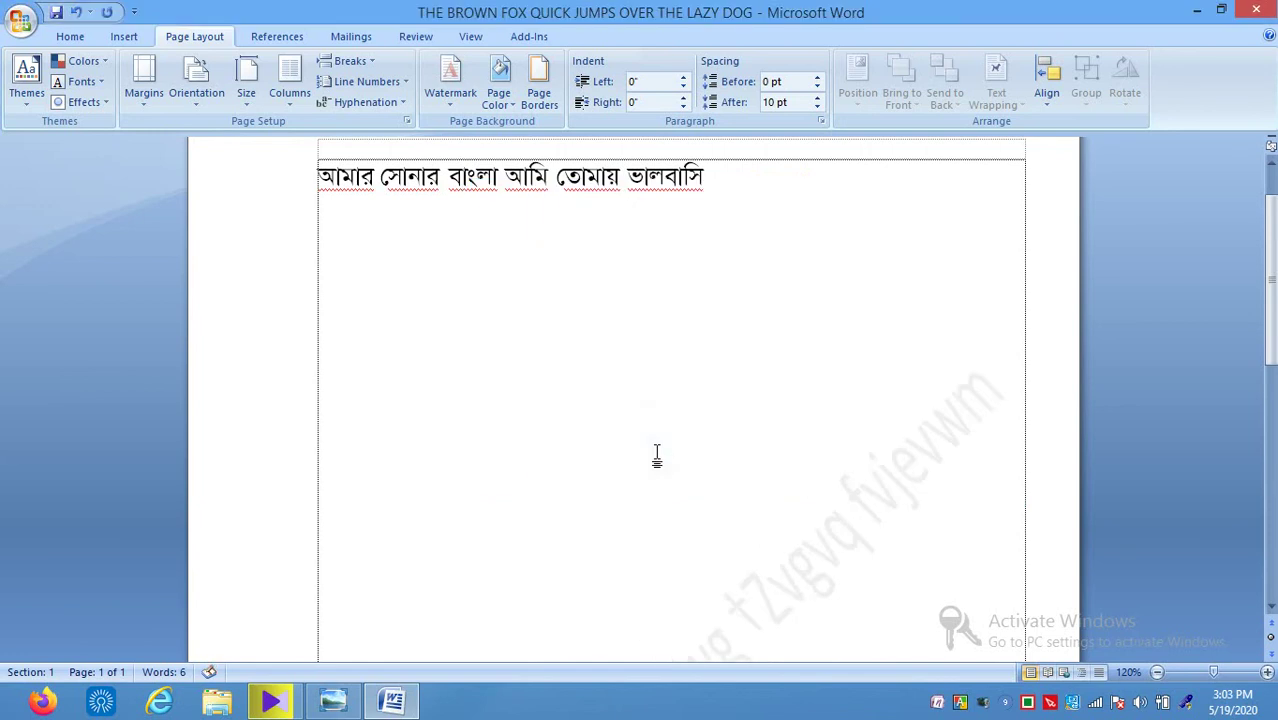
Apply the DO NOT COPY 2 preset watermark to the page.
{"action": "left_click", "coordinate": [838, 540]}
{"action": "left_click", "coordinate": [455, 105]}
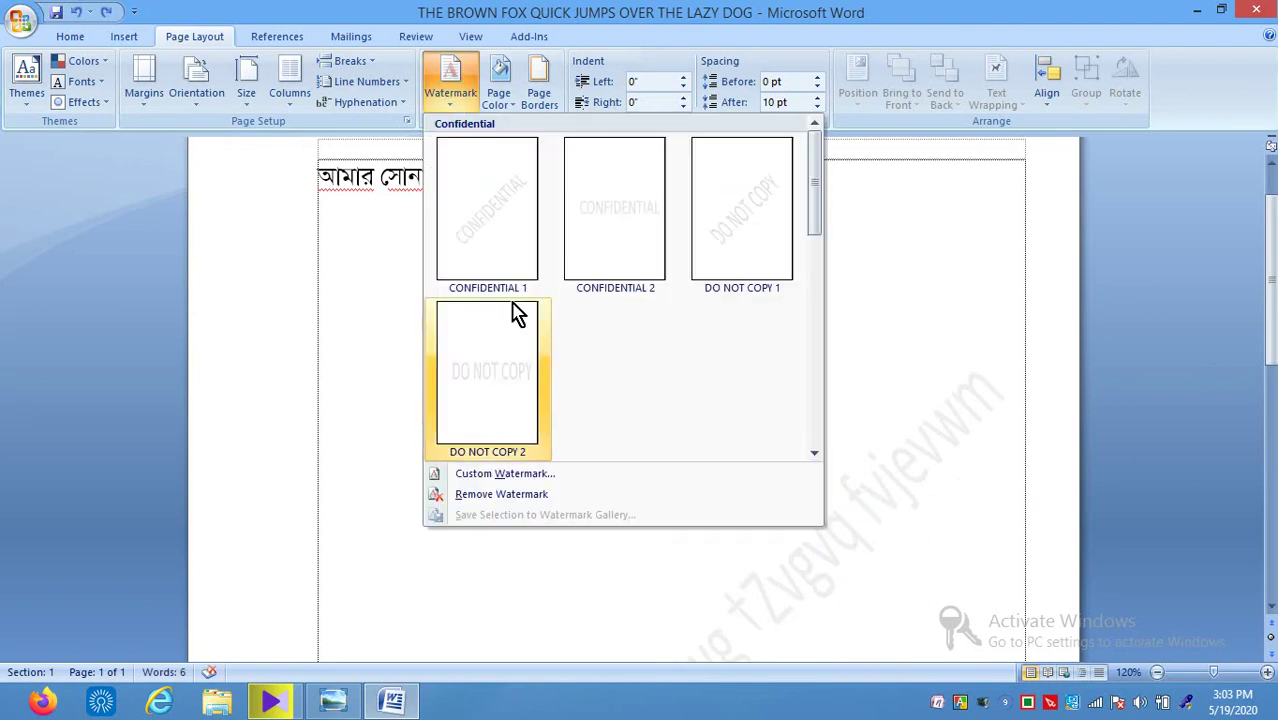
{"action": "left_click", "coordinate": [522, 360]}
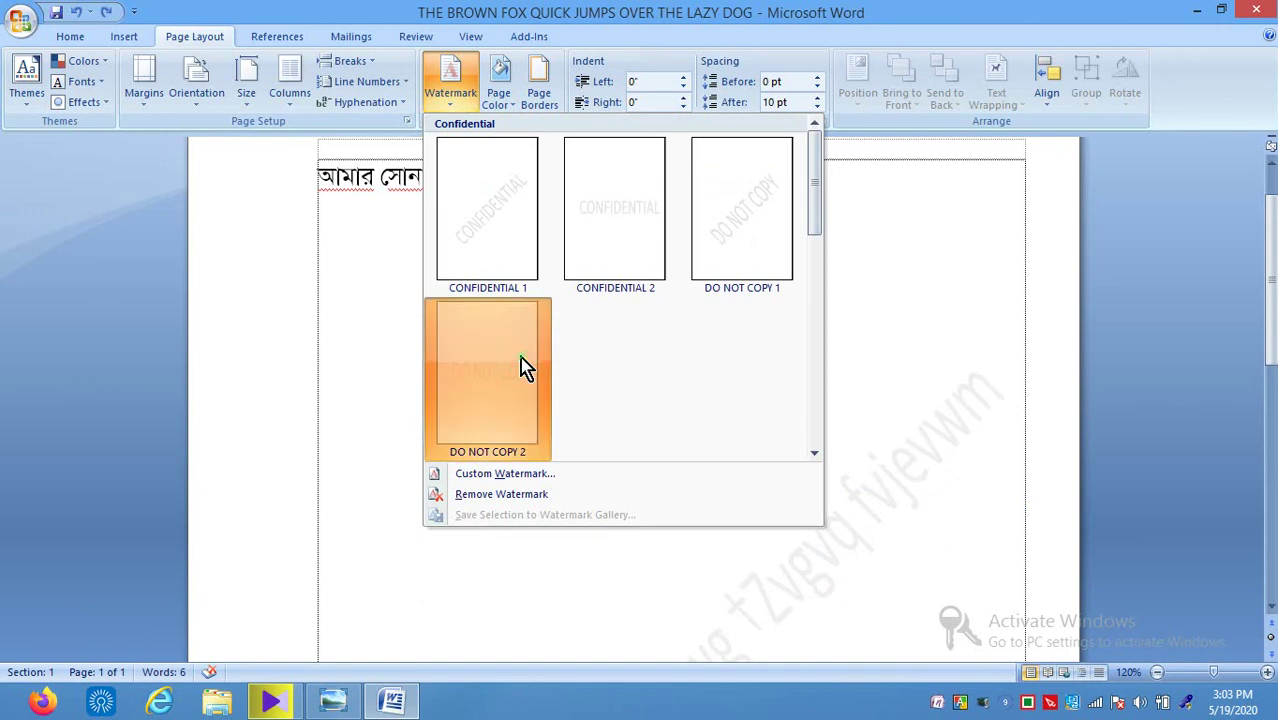
Leave the watermark unchanged and open the page header for editing.
{"action": "left_click", "coordinate": [520, 355]}
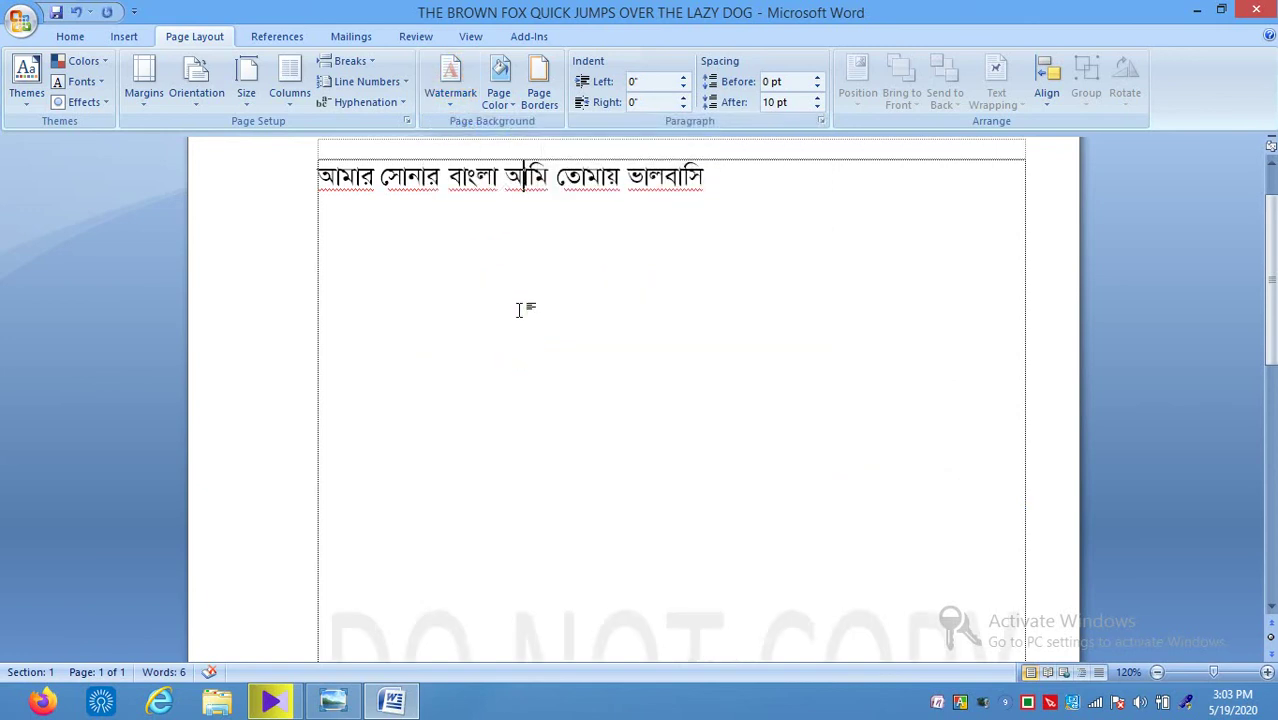
{"action": "left_click", "coordinate": [452, 118]}
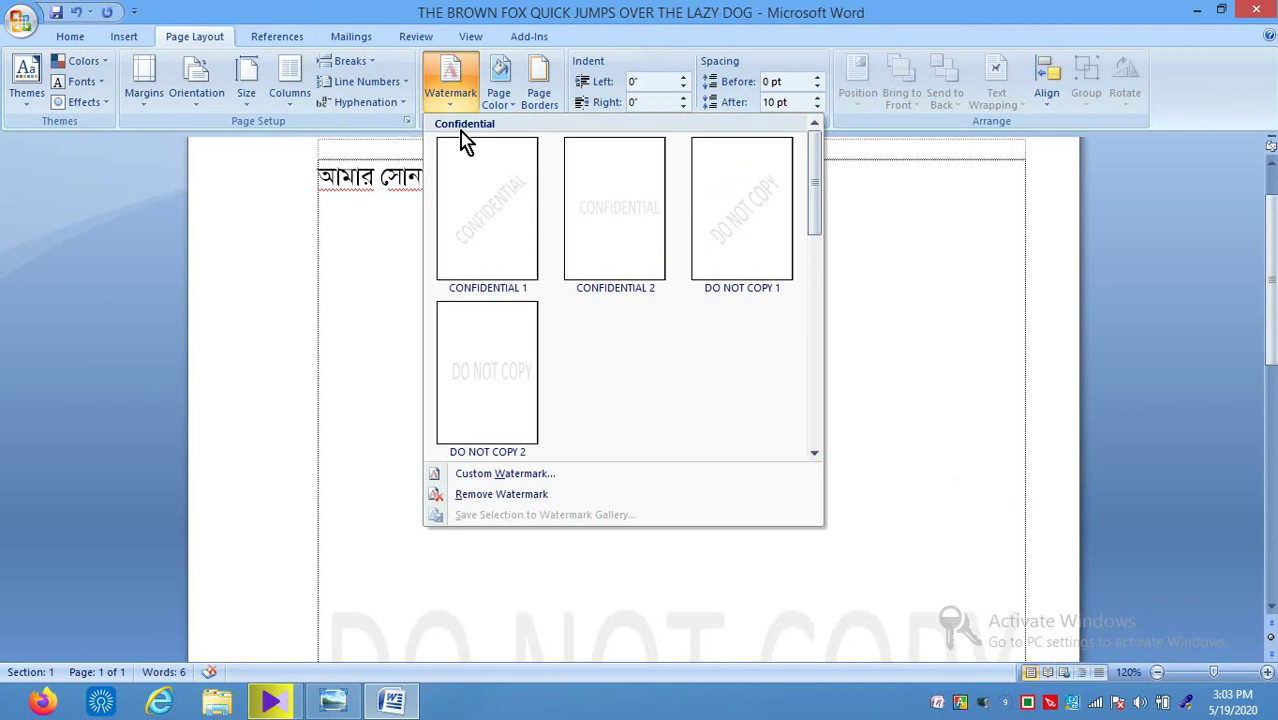
{"action": "left_click", "coordinate": [452, 118]}
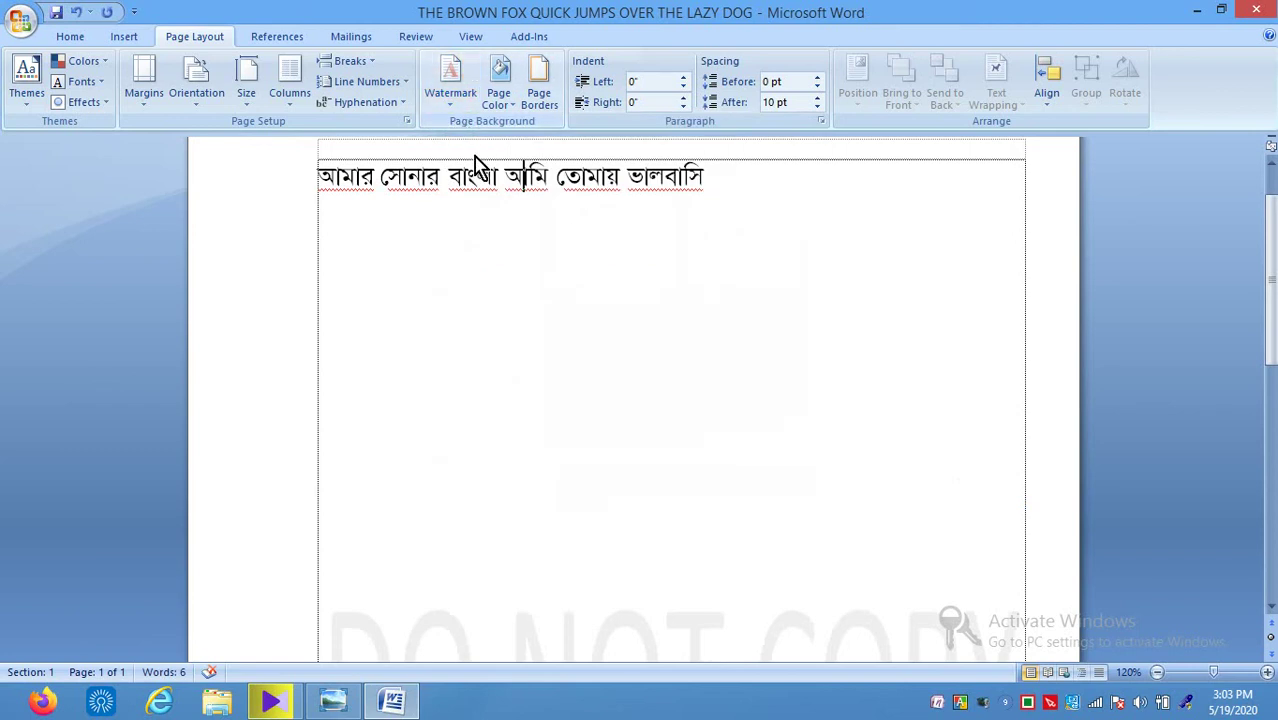
{"action": "double_click", "coordinate": [475, 155]}
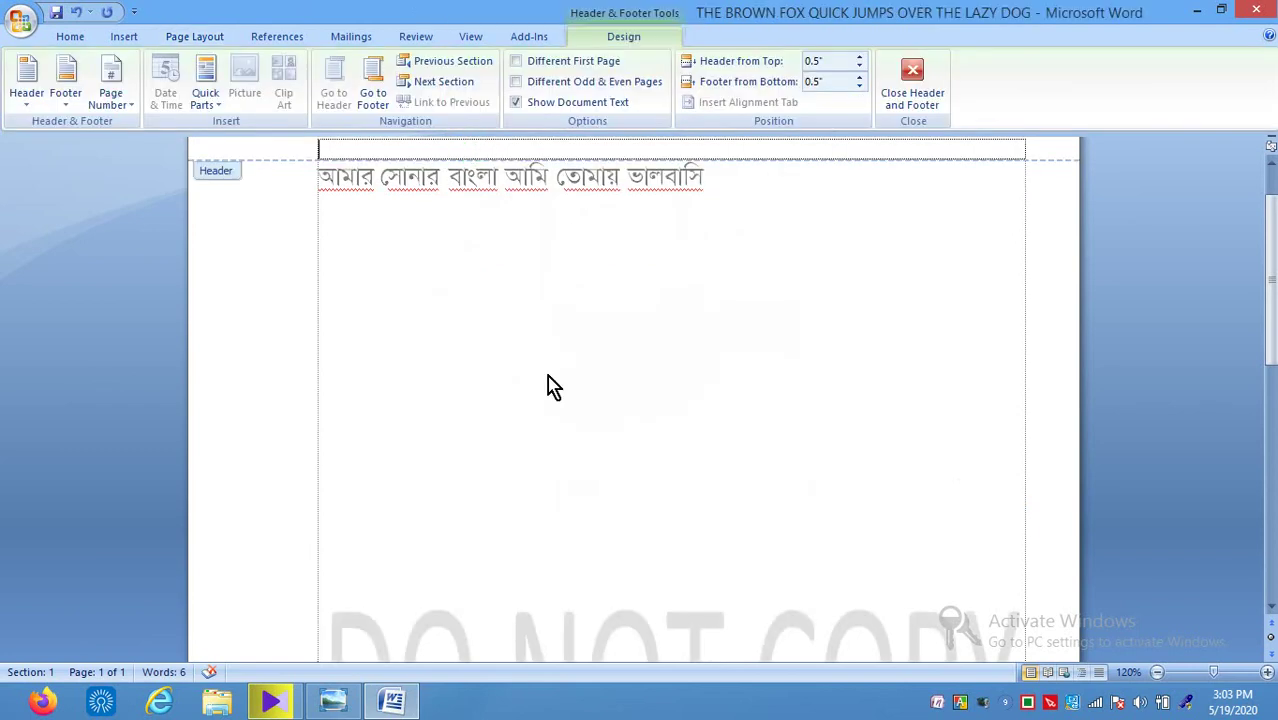
{"action": "left_click", "coordinate": [647, 641]}
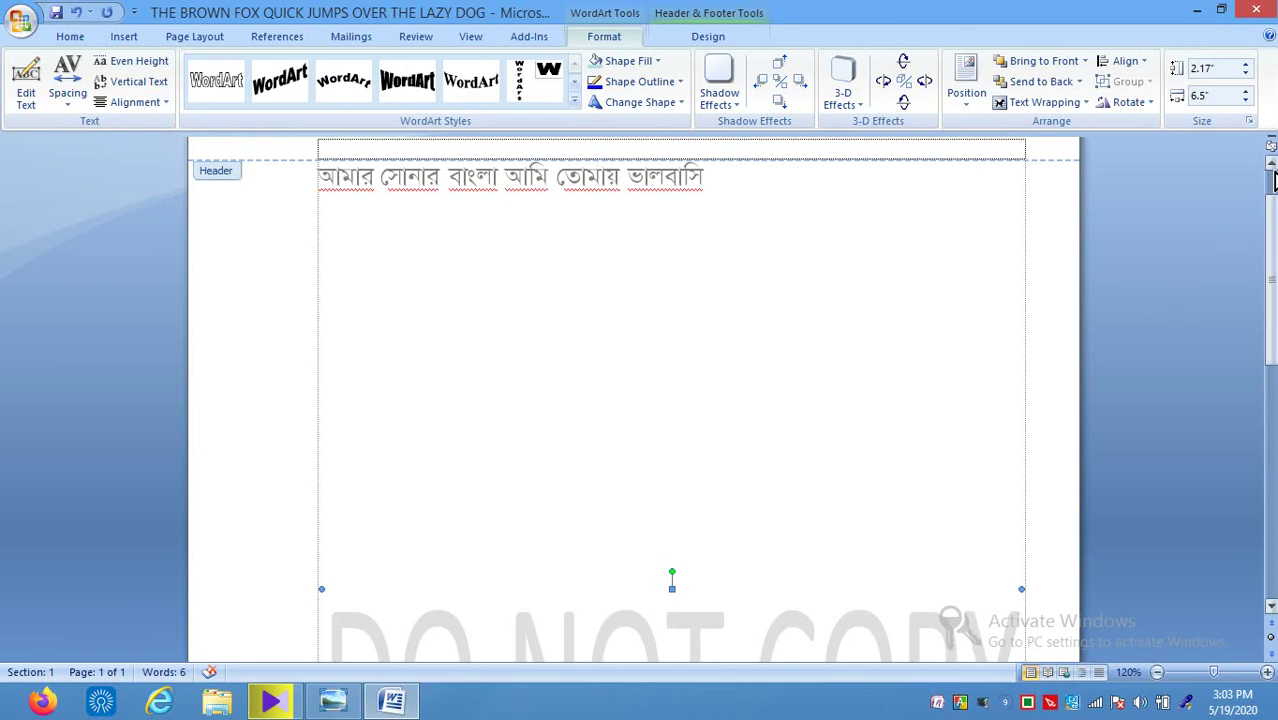
{"action": "left_click_drag", "start_coordinate": [1273, 180], "coordinate": [1273, 165]}
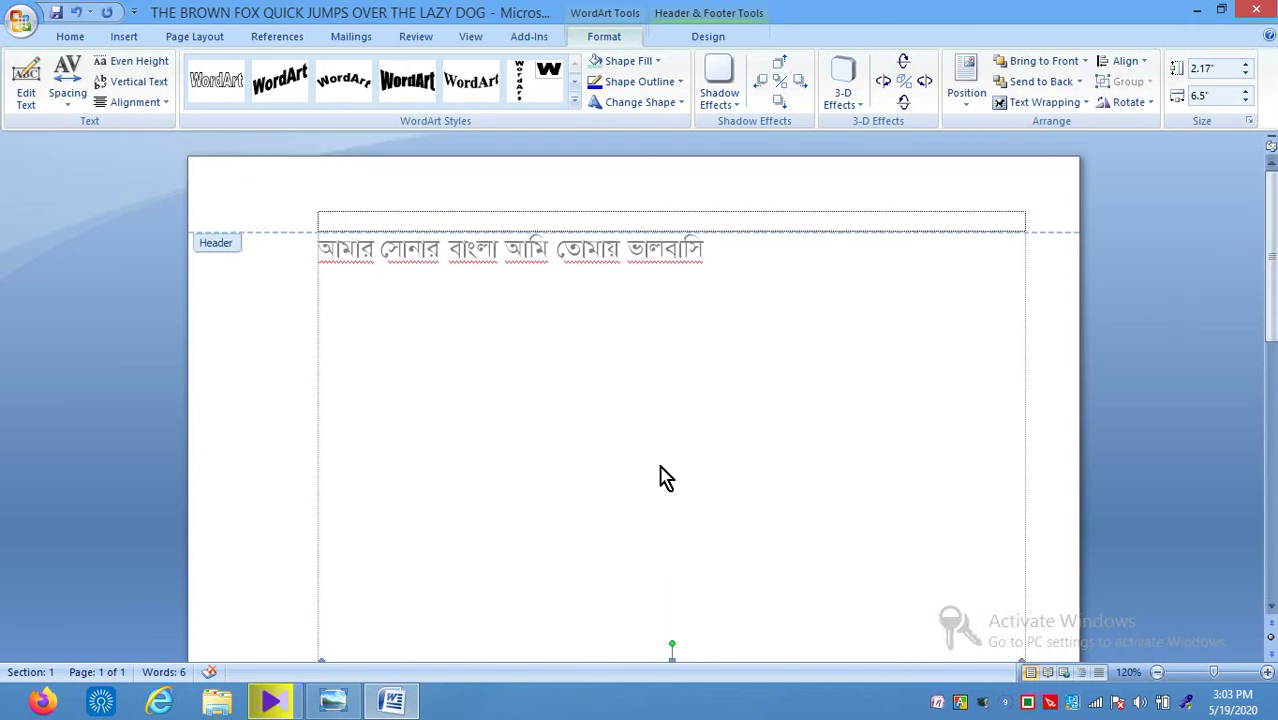
{"action": "left_click", "coordinate": [1271, 610]}
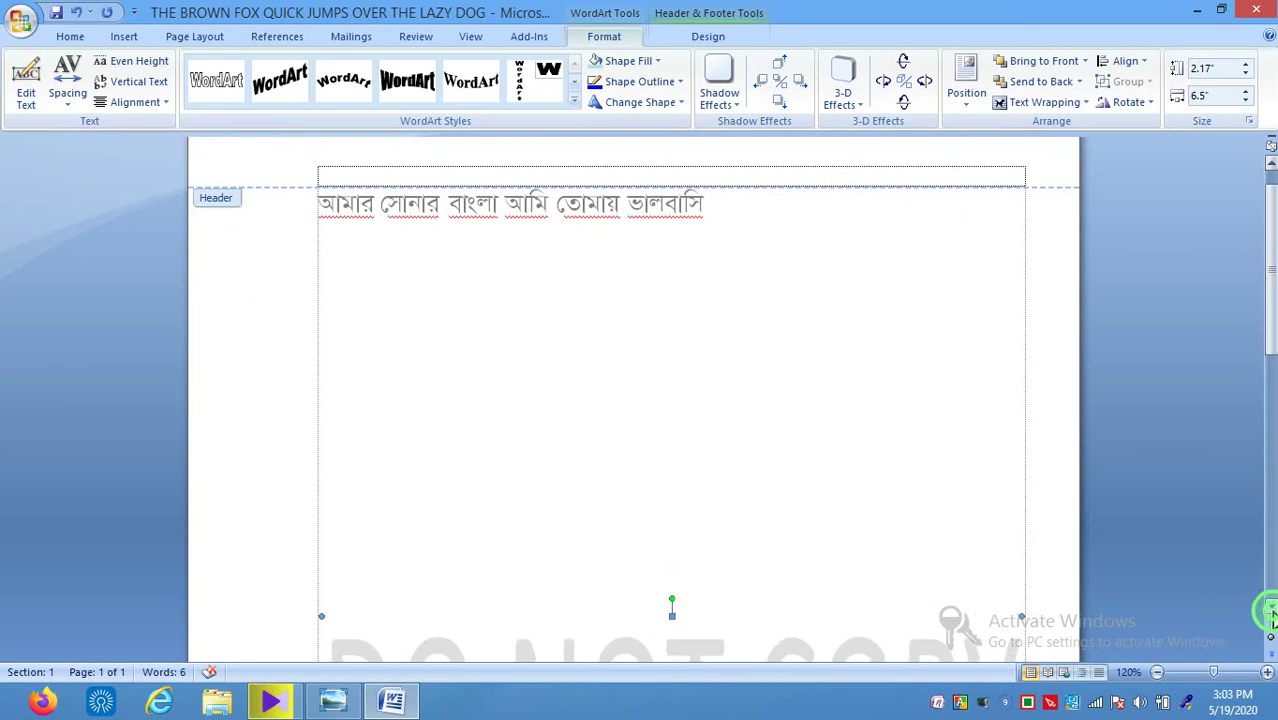
{"action": "scroll", "coordinate": [880, 600], "scroll_direction": "down", "scroll_amount": 1}
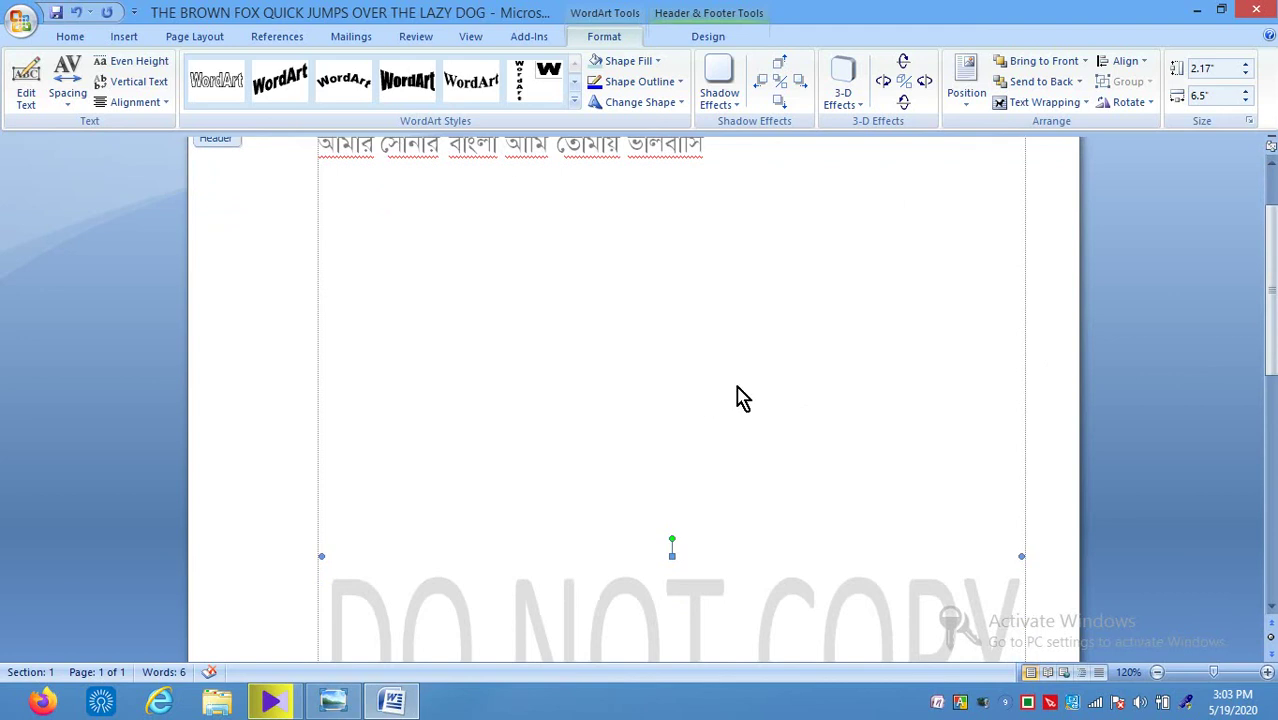
{"action": "double_click", "coordinate": [766, 436]}
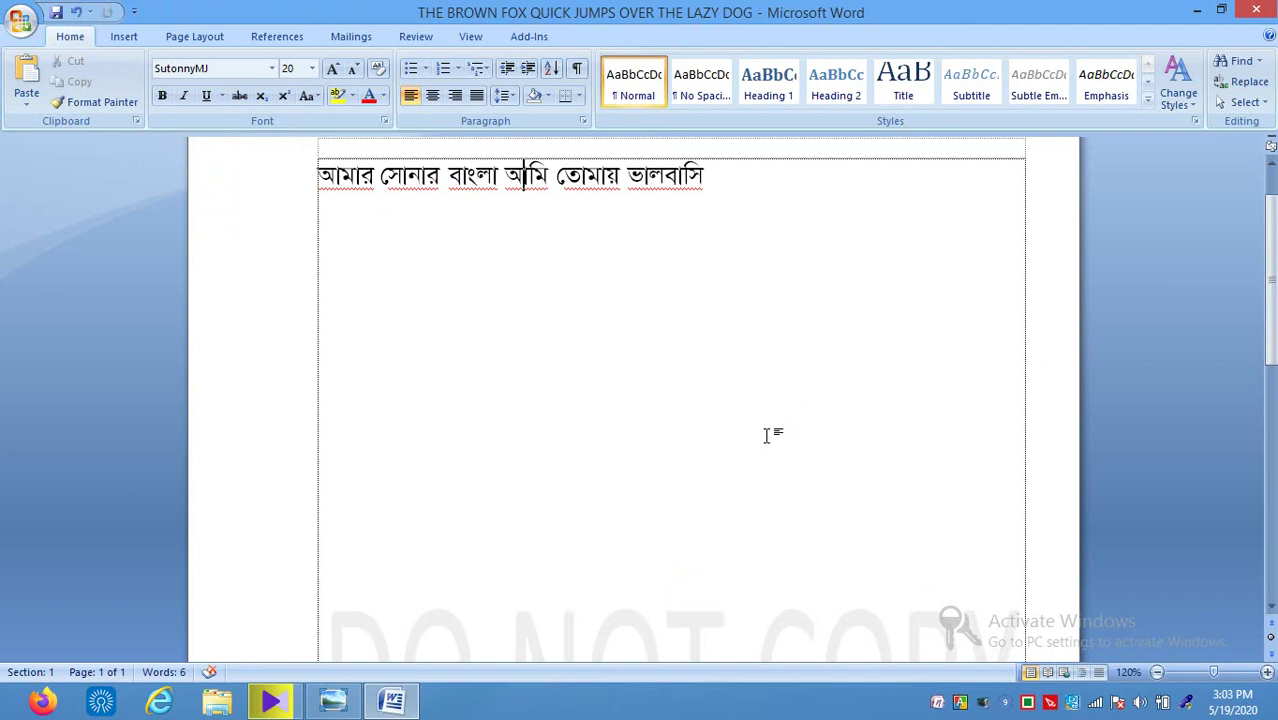
{"action": "left_click", "coordinate": [548, 322]}
Select the words আমার সোনার বাংলা আমি and split the page into two columns.
{"action": "left_click_drag", "start_coordinate": [548, 322], "coordinate": [257, 152]}
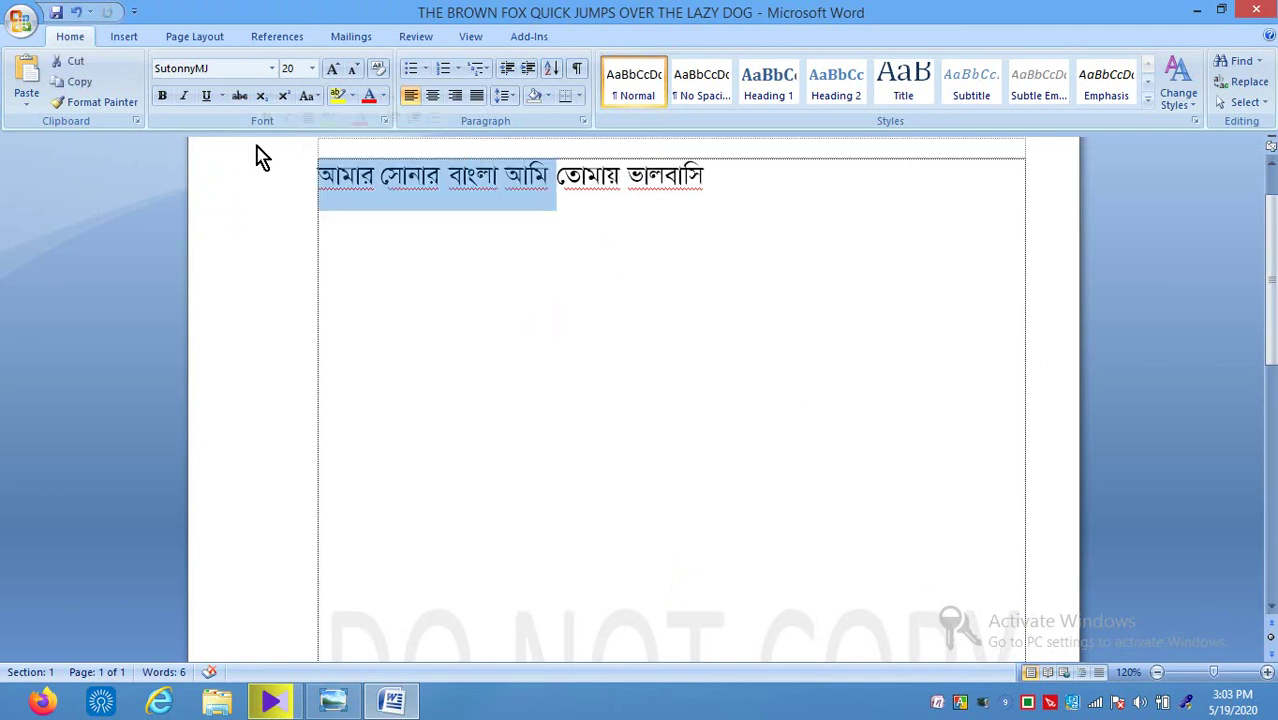
{"action": "left_click", "coordinate": [183, 44]}
{"action": "left_click", "coordinate": [606, 304]}
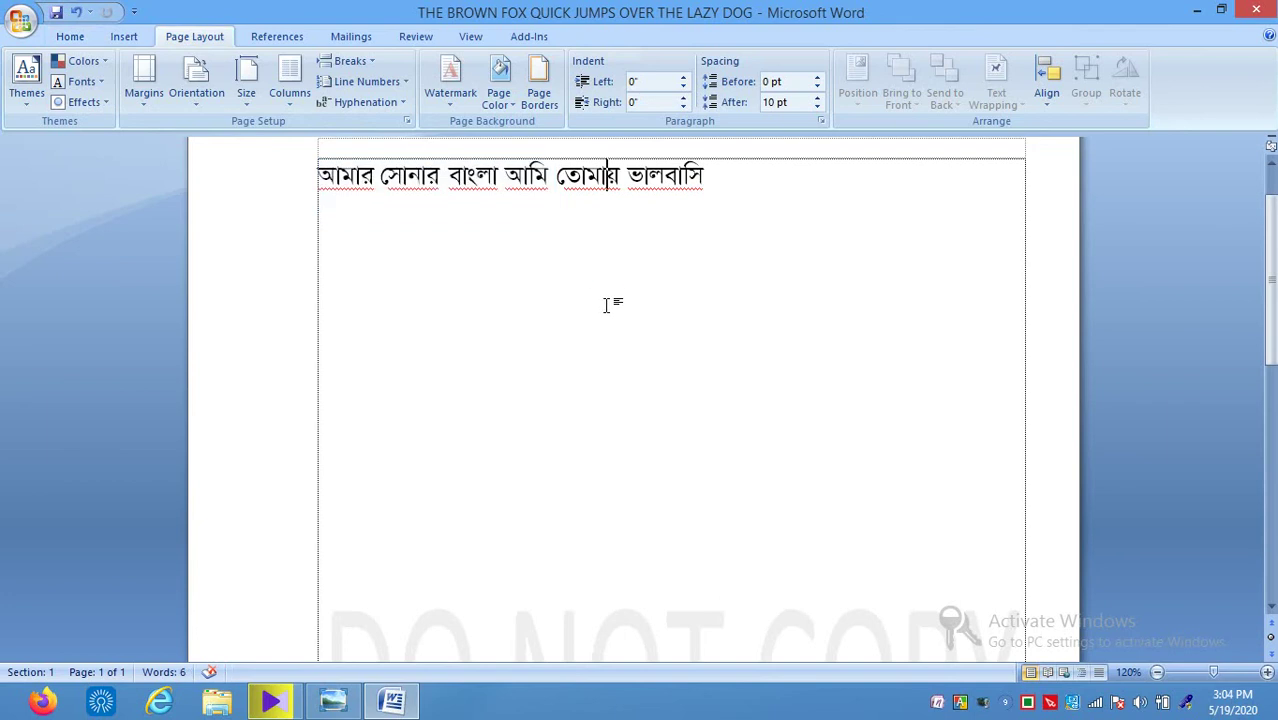
{"action": "left_click", "coordinate": [289, 100]}
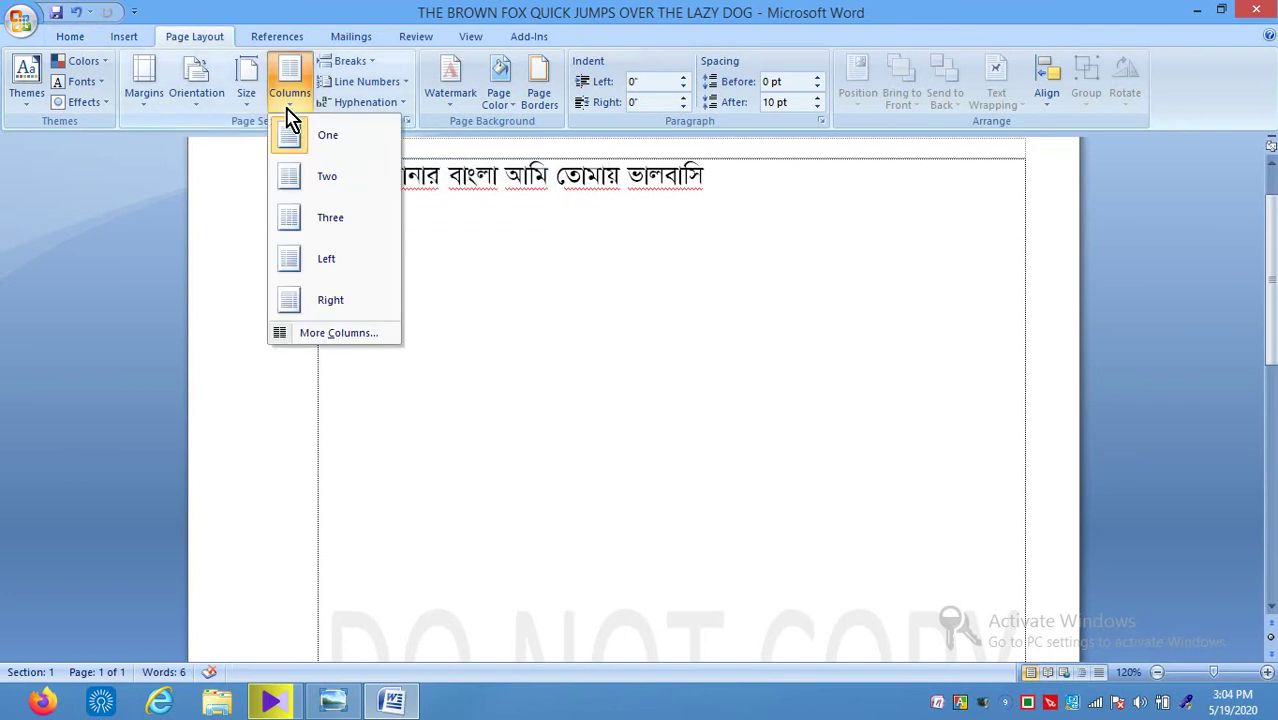
{"action": "left_click", "coordinate": [305, 176]}
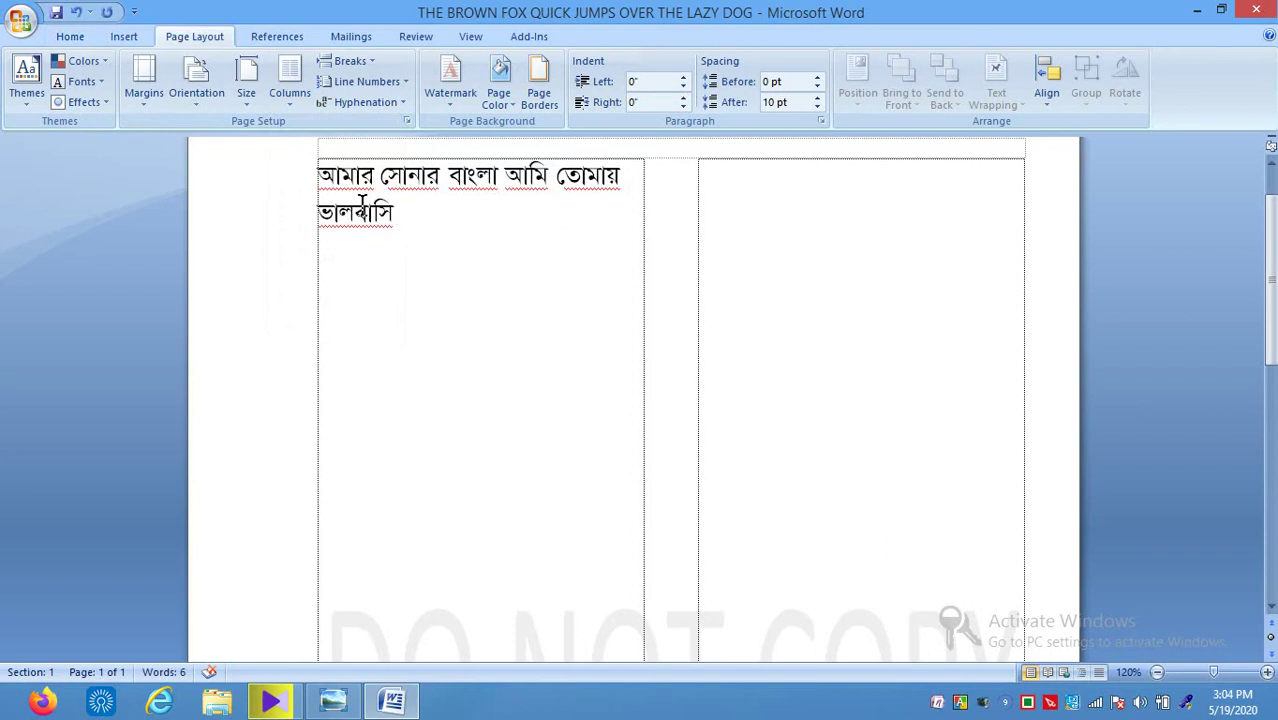
Switch the page layout from two to three columns.
{"action": "left_click", "coordinate": [289, 100]}
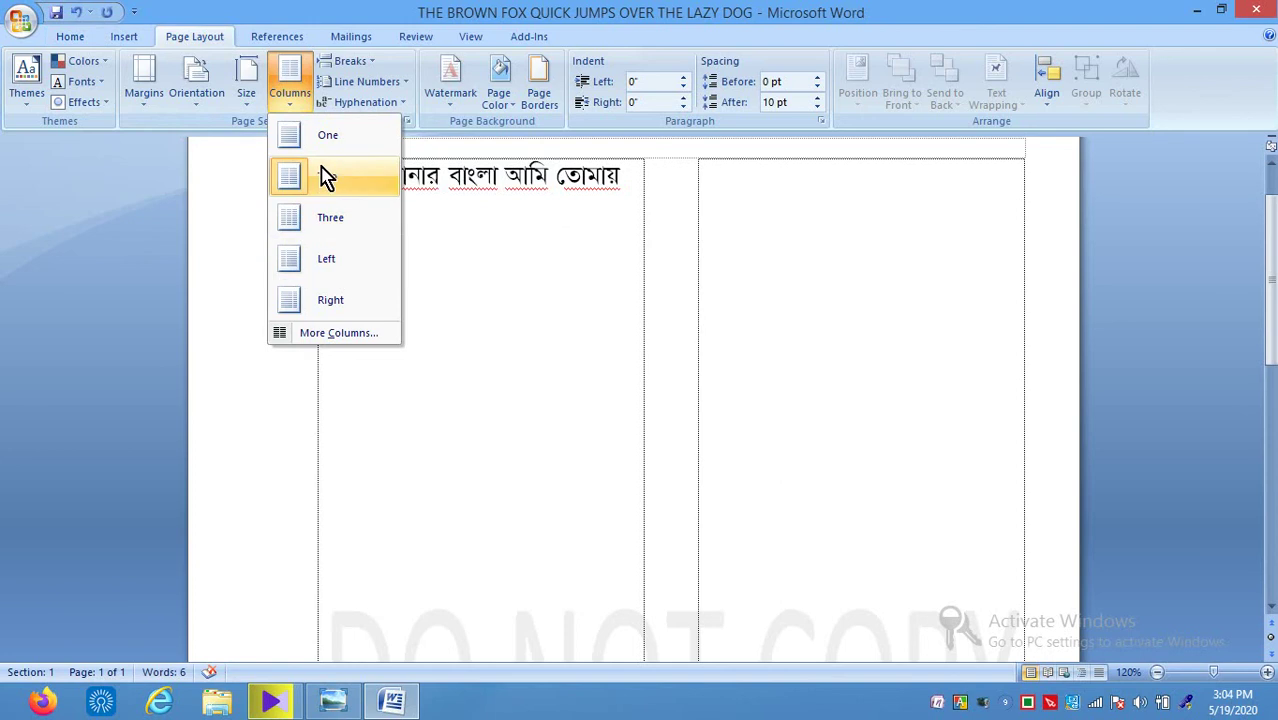
{"action": "left_click", "coordinate": [316, 176]}
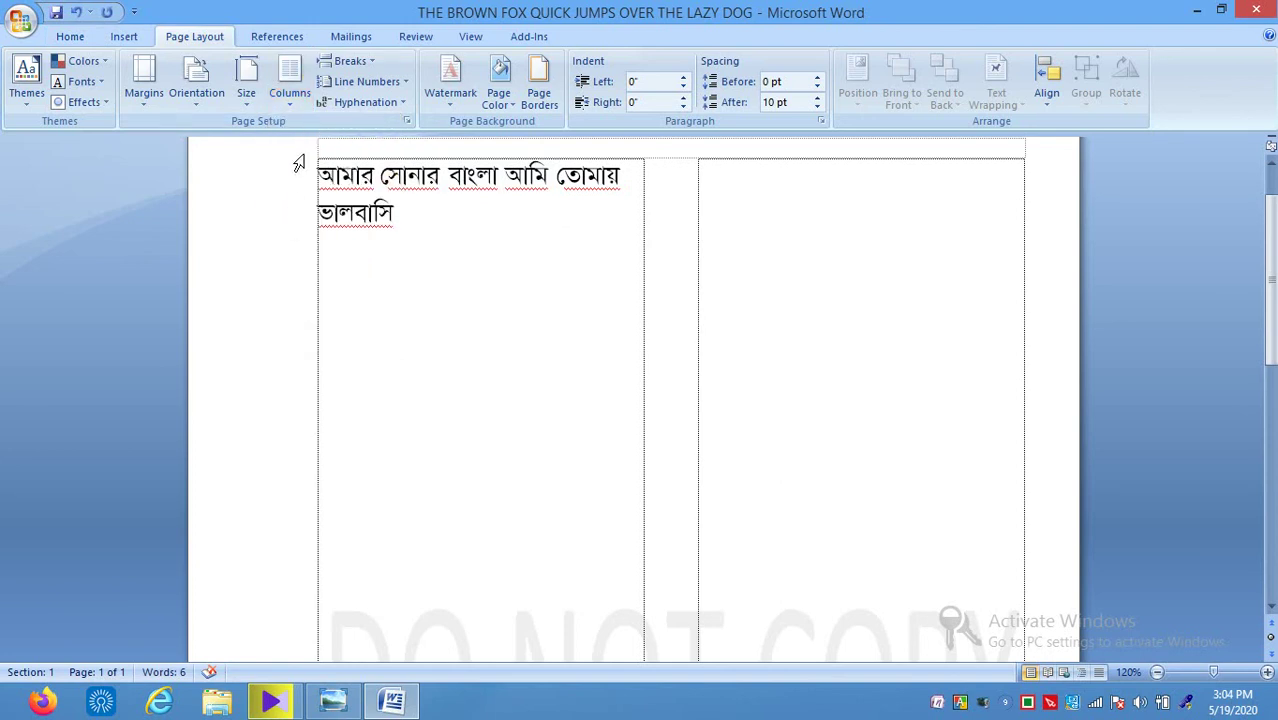
{"action": "key", "text": "alt+p"}
{"action": "key", "text": "j"}
{"action": "left_click", "coordinate": [320, 222]}
{"action": "left_click", "coordinate": [291, 110]}
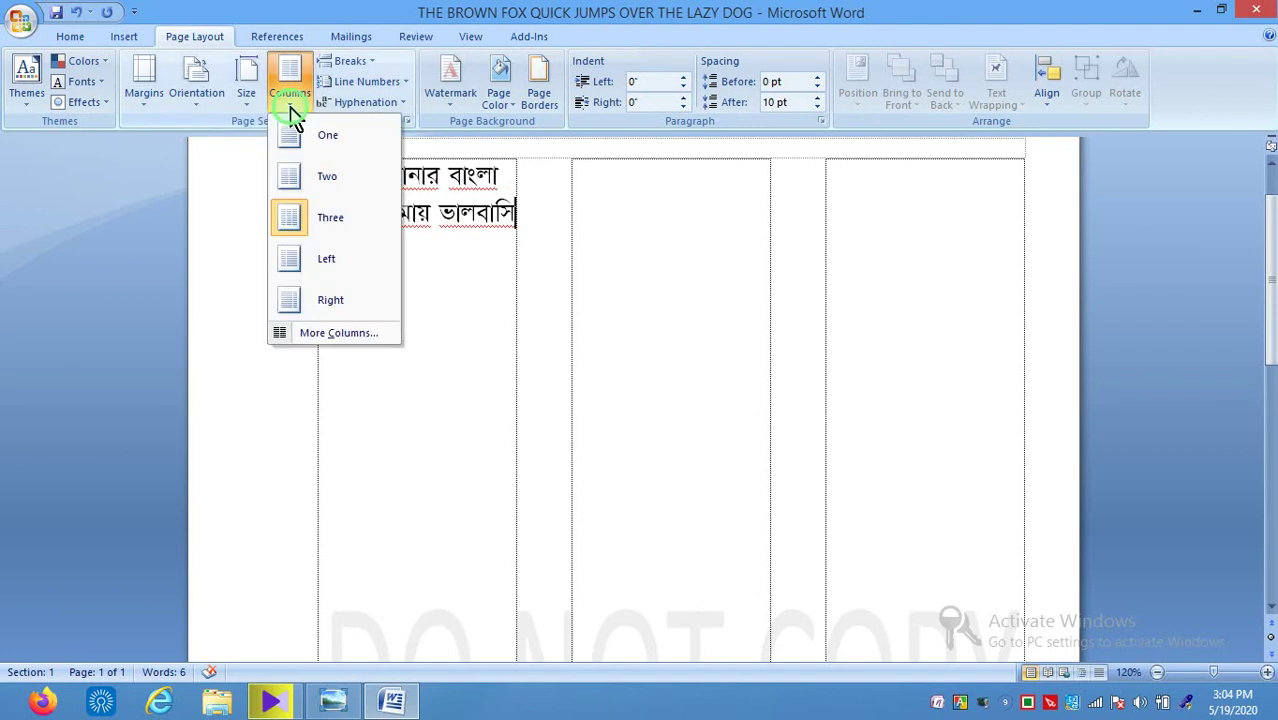
In the detailed column settings, step the column width down.
{"action": "left_click", "coordinate": [313, 334]}
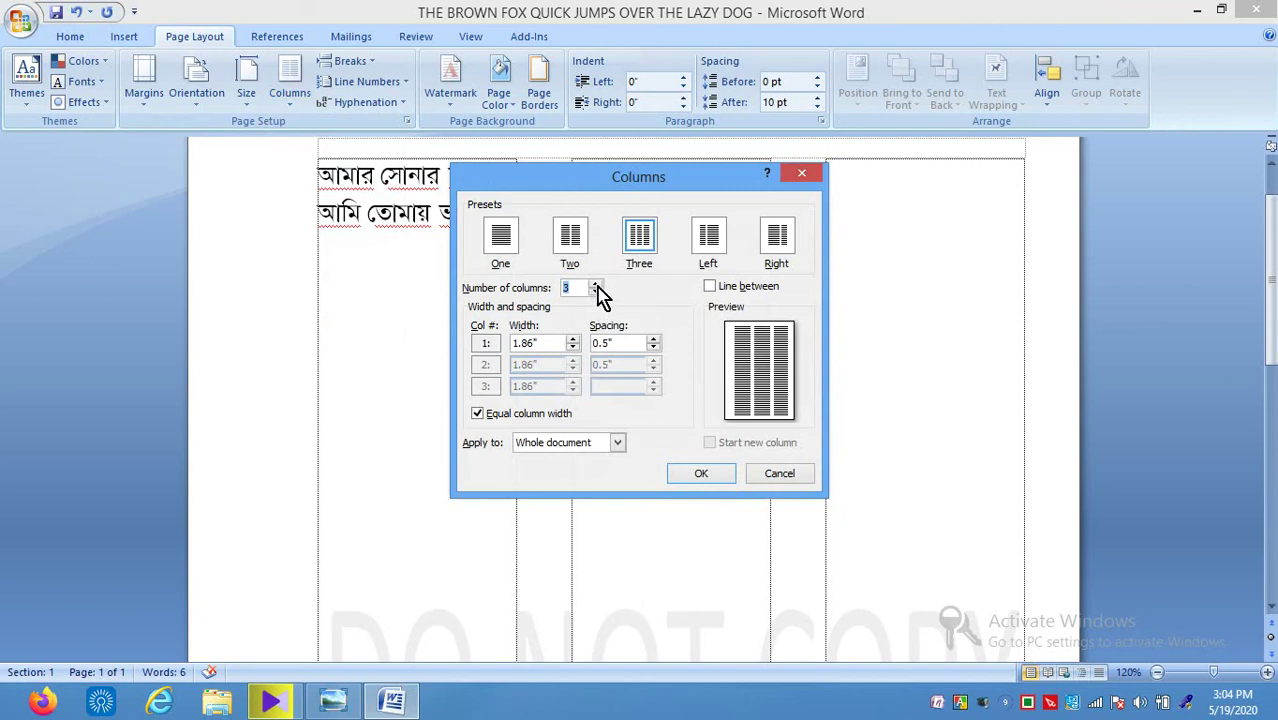
{"action": "left_click", "coordinate": [573, 347]}
{"action": "left_click", "coordinate": [573, 347]}
{"action": "left_click", "coordinate": [573, 347]}
{"action": "left_click", "coordinate": [573, 347]}
{"action": "left_click", "coordinate": [573, 347]}
{"action": "left_click", "coordinate": [573, 347]}
{"action": "left_click", "coordinate": [573, 347]}
{"action": "left_click", "coordinate": [573, 347]}
{"action": "left_click", "coordinate": [573, 347]}
{"action": "left_click", "coordinate": [573, 347]}
{"action": "left_click", "coordinate": [573, 347]}
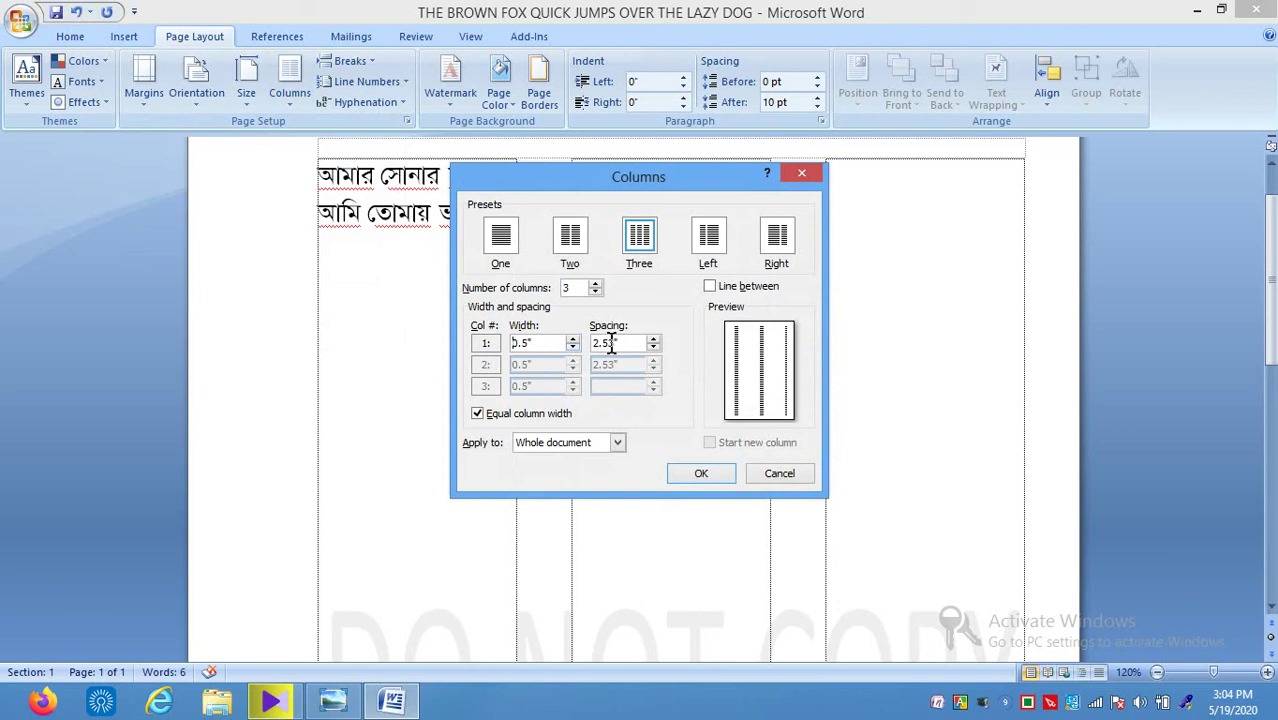
Set the column spacing to 0.6 inch and apply the three equal columns.
{"action": "left_click", "coordinate": [653, 348]}
{"action": "left_click", "coordinate": [653, 348]}
{"action": "left_click", "coordinate": [653, 348]}
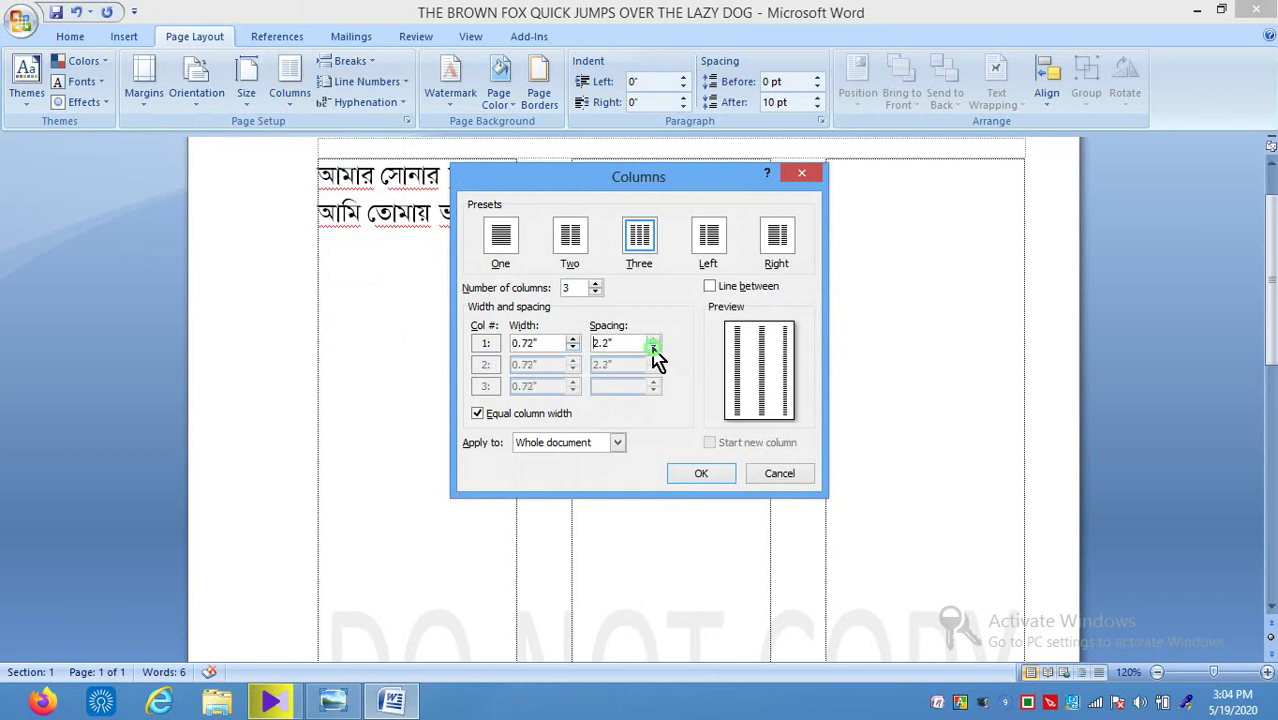
{"action": "left_click", "coordinate": [653, 348]}
{"action": "left_click", "coordinate": [653, 348]}
{"action": "left_click", "coordinate": [653, 348]}
{"action": "left_click", "coordinate": [653, 348]}
{"action": "left_click", "coordinate": [653, 348]}
{"action": "left_click", "coordinate": [653, 348]}
{"action": "left_click", "coordinate": [653, 348]}
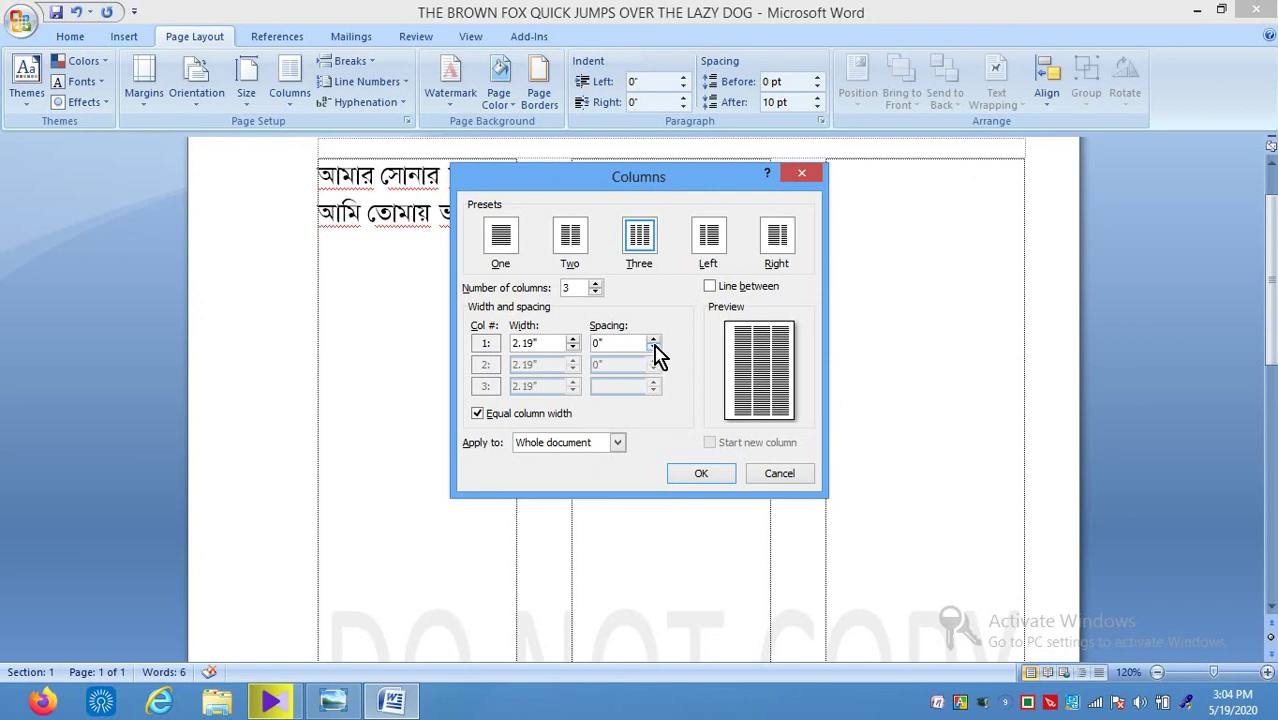
{"action": "left_click", "coordinate": [653, 339]}
{"action": "left_click", "coordinate": [653, 339]}
{"action": "left_click", "coordinate": [653, 339]}
{"action": "left_click", "coordinate": [653, 339]}
{"action": "left_click", "coordinate": [653, 339]}
{"action": "left_click", "coordinate": [653, 339]}
{"action": "left_click", "coordinate": [689, 485]}
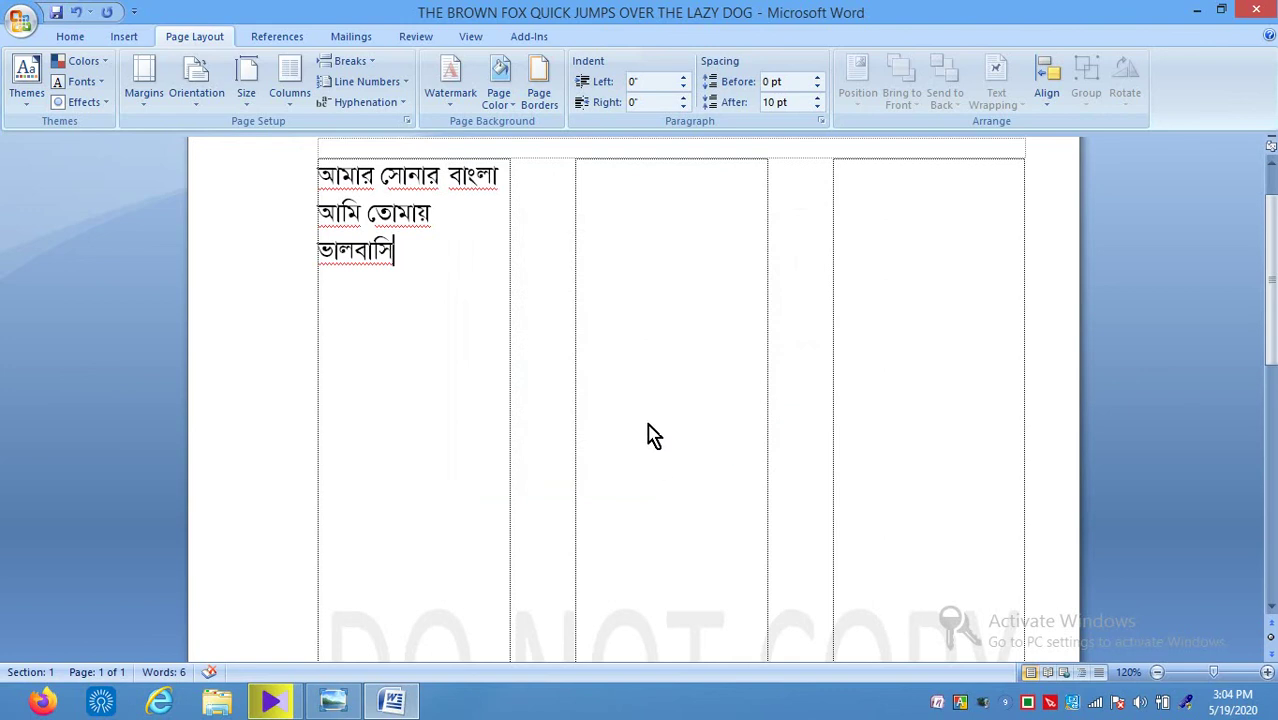
{"action": "left_click", "coordinate": [291, 100]}
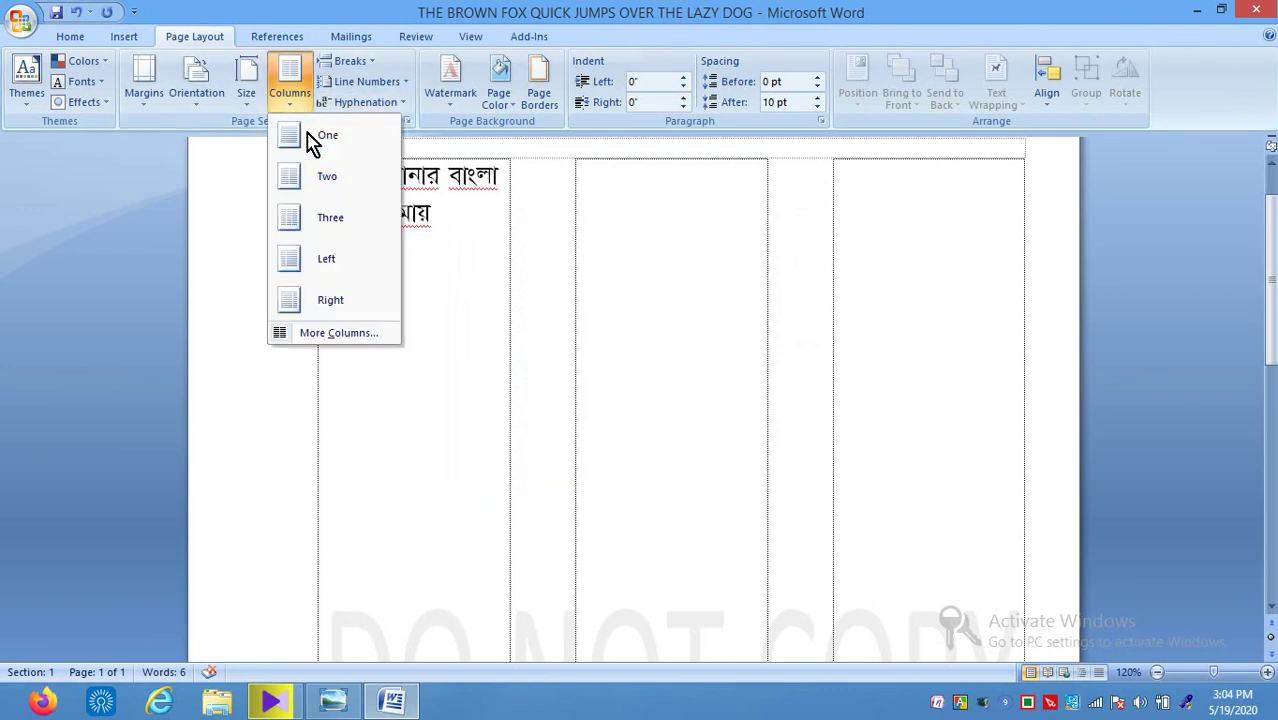
Lower the top and left page margins to 0.4 inch through Custom Margins.
{"action": "left_click", "coordinate": [332, 393]}
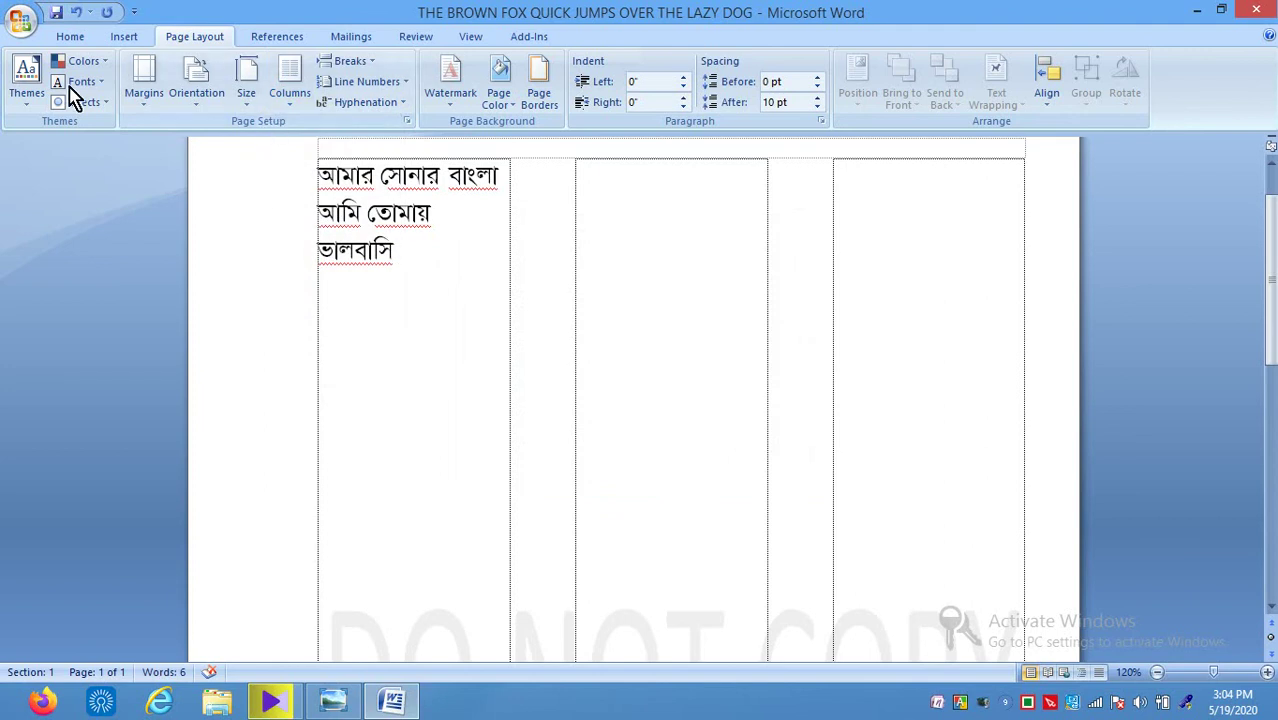
{"action": "left_click", "coordinate": [147, 96]}
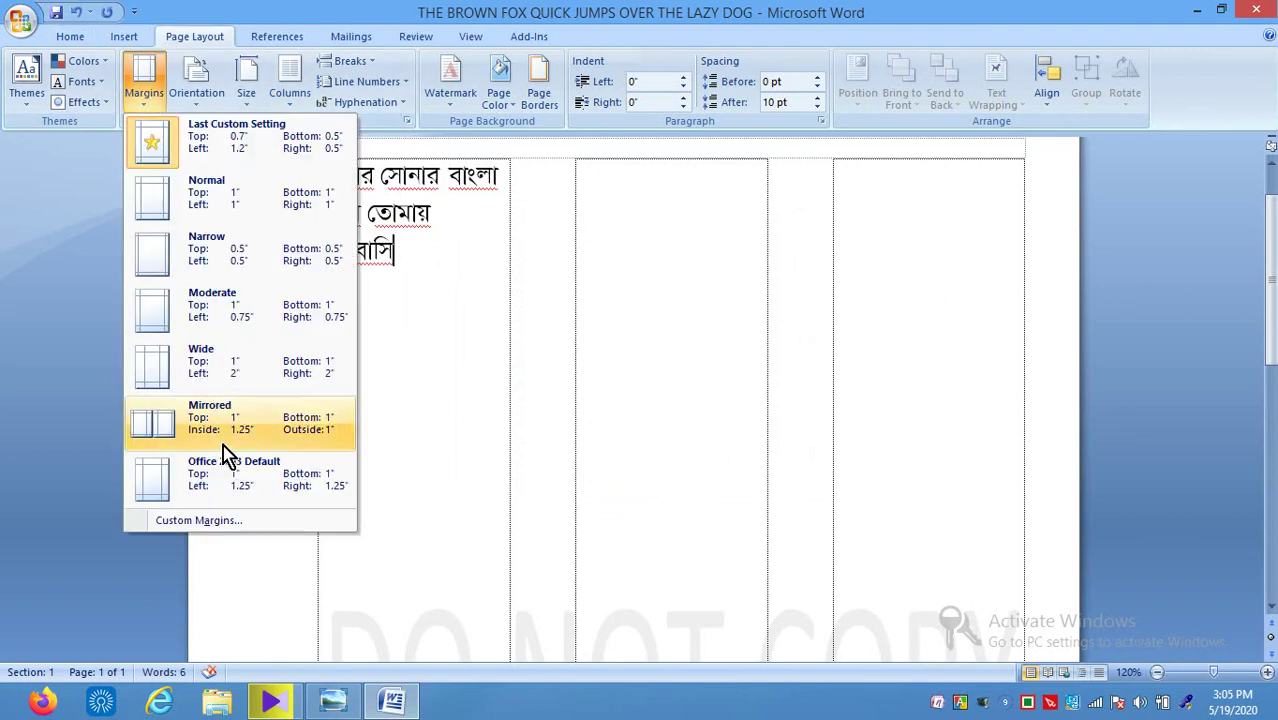
{"action": "left_click", "coordinate": [195, 524]}
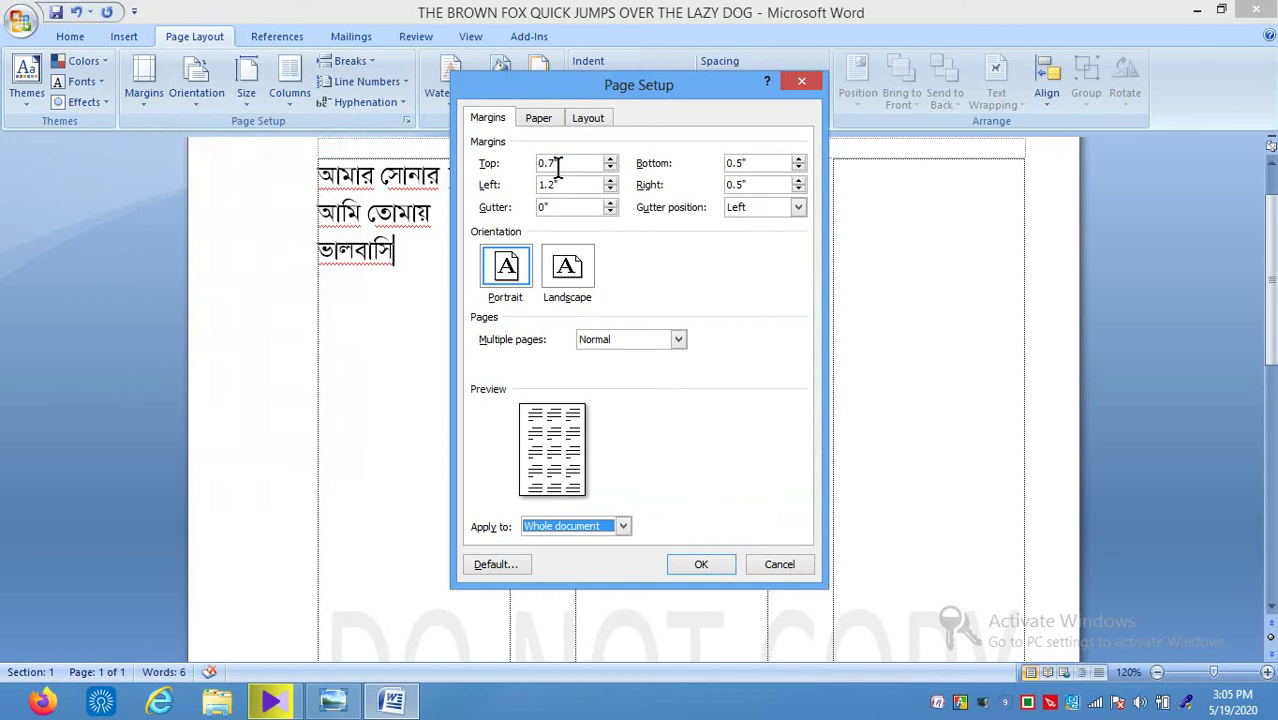
{"action": "left_click", "coordinate": [610, 189]}
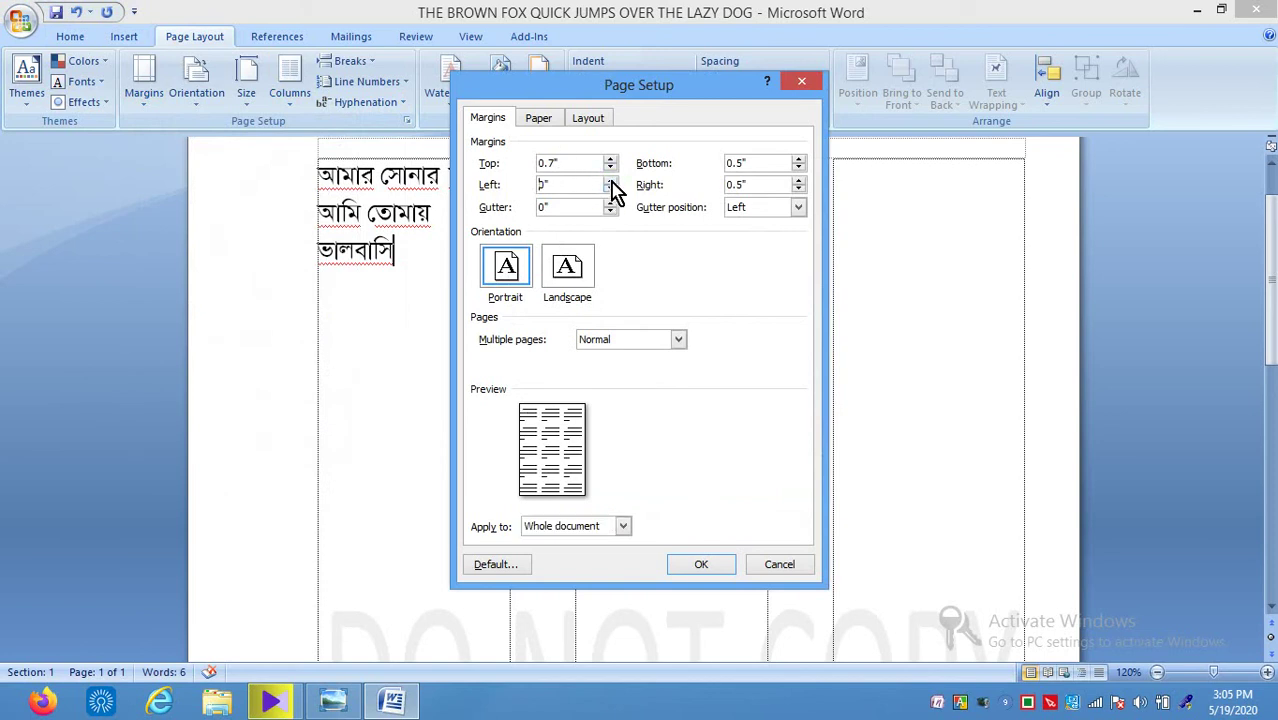
{"action": "left_click", "coordinate": [610, 189]}
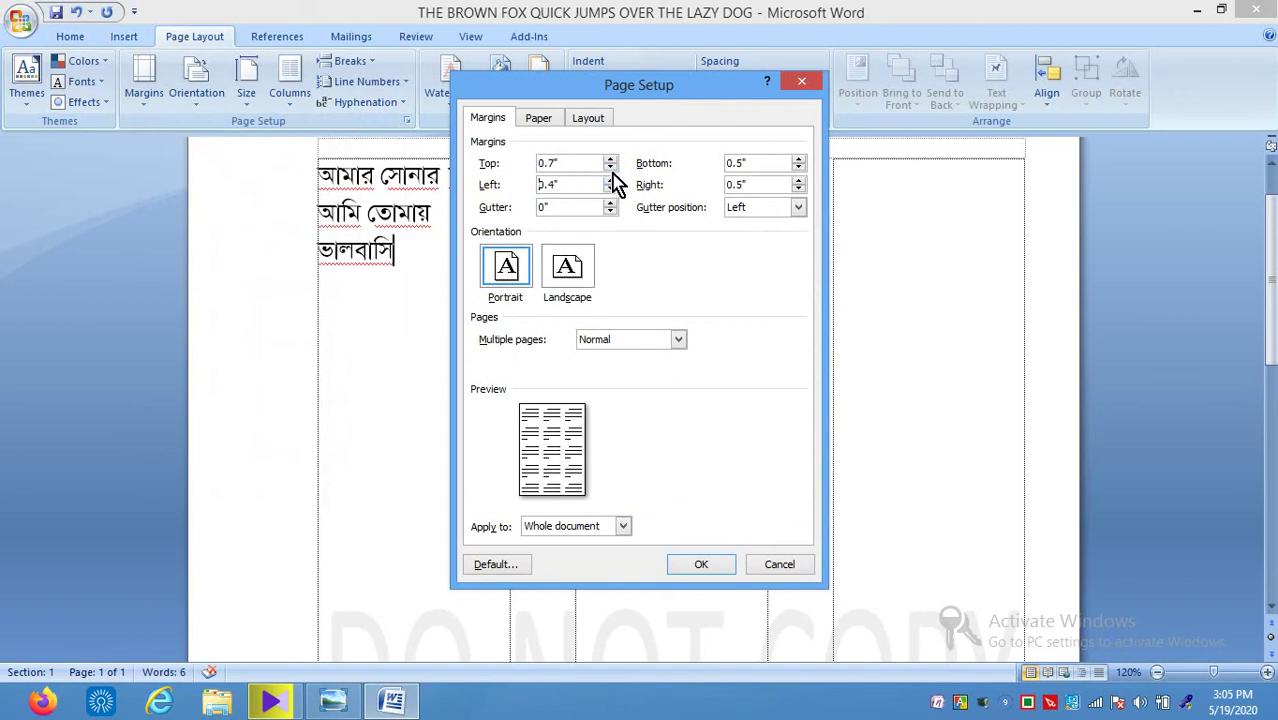
{"action": "left_click", "coordinate": [611, 168]}
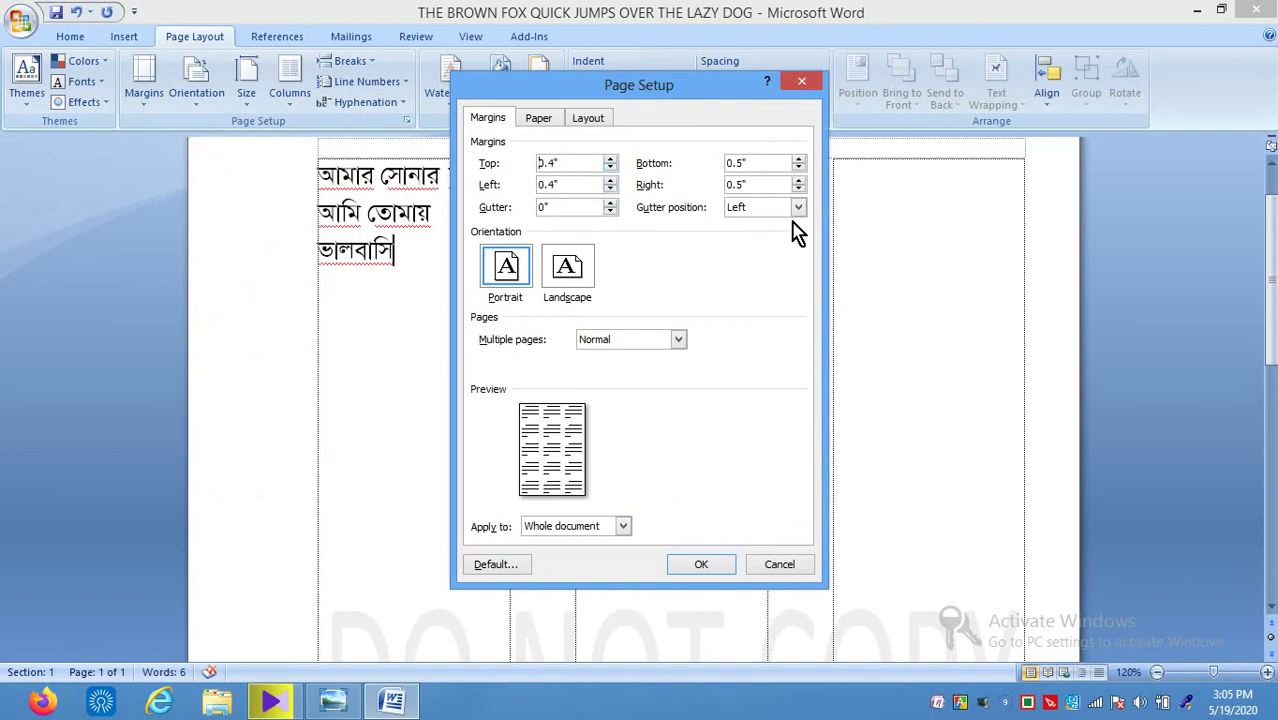
{"action": "left_click", "coordinate": [703, 566]}
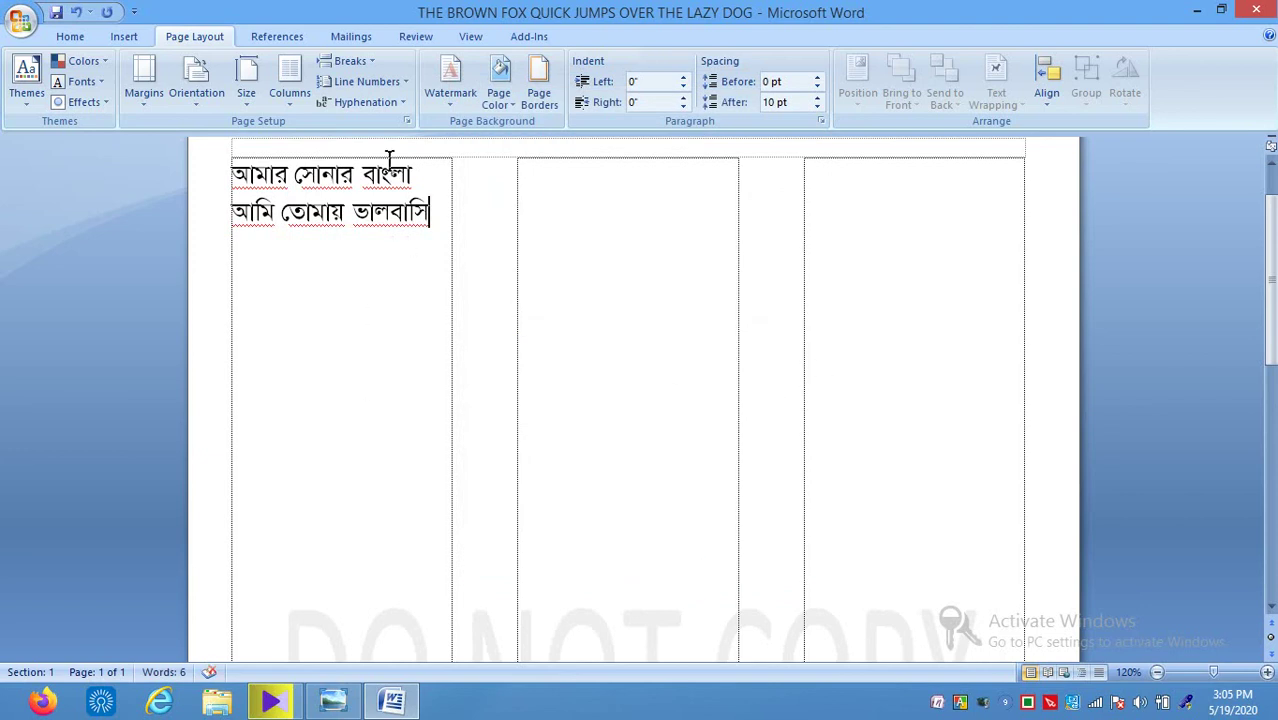
{"action": "left_click", "coordinate": [302, 97]}
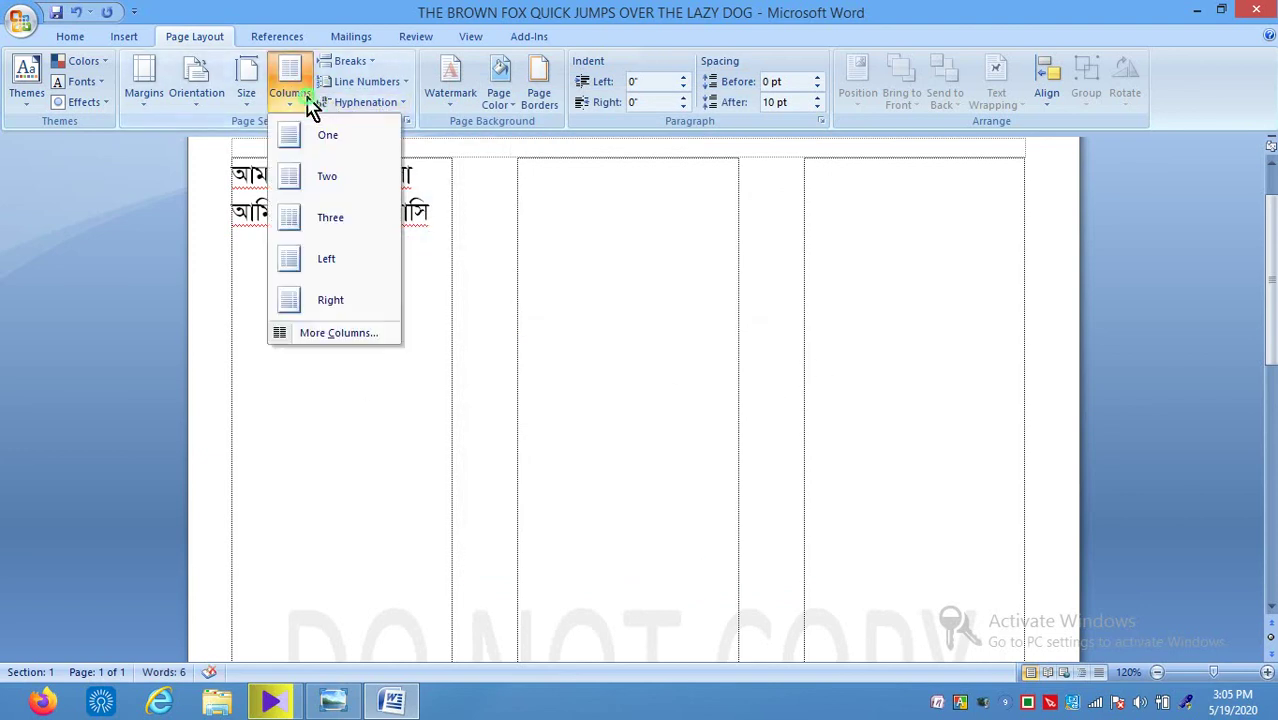
{"action": "left_click", "coordinate": [316, 340]}
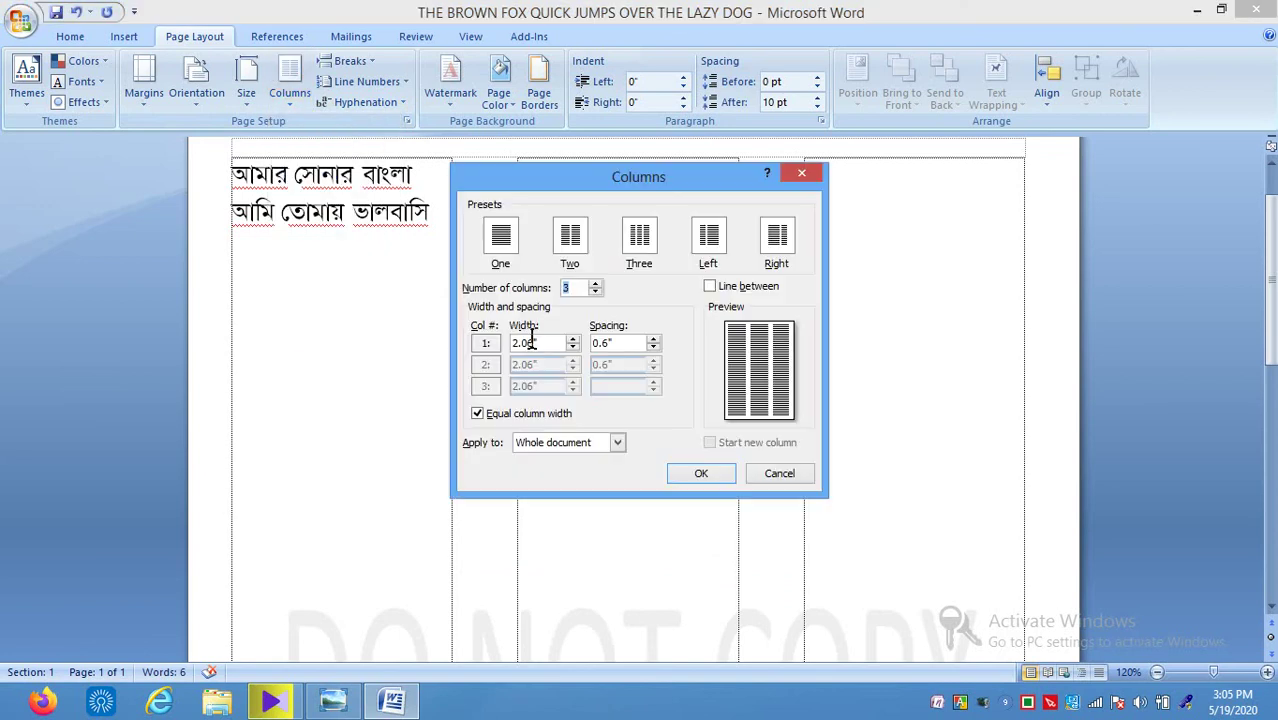
{"action": "left_click", "coordinate": [572, 348]}
{"action": "left_click", "coordinate": [572, 348]}
{"action": "left_click", "coordinate": [572, 348]}
{"action": "left_click", "coordinate": [572, 348]}
{"action": "left_click", "coordinate": [572, 348]}
{"action": "left_click", "coordinate": [572, 348]}
{"action": "left_click", "coordinate": [572, 348]}
{"action": "left_click", "coordinate": [572, 348]}
{"action": "left_click", "coordinate": [572, 348]}
{"action": "left_click", "coordinate": [572, 348]}
{"action": "left_click", "coordinate": [572, 348]}
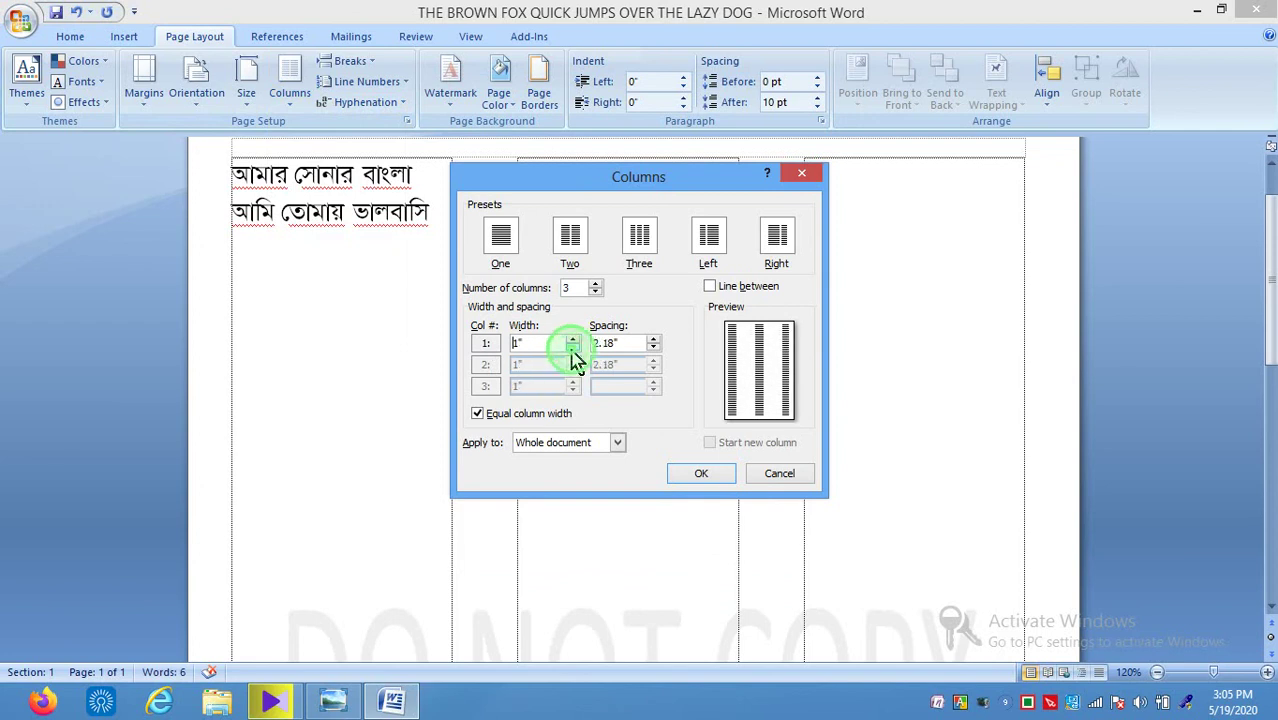
{"action": "left_click", "coordinate": [572, 348]}
{"action": "left_click", "coordinate": [572, 348]}
{"action": "left_click", "coordinate": [572, 348]}
{"action": "left_click", "coordinate": [572, 348]}
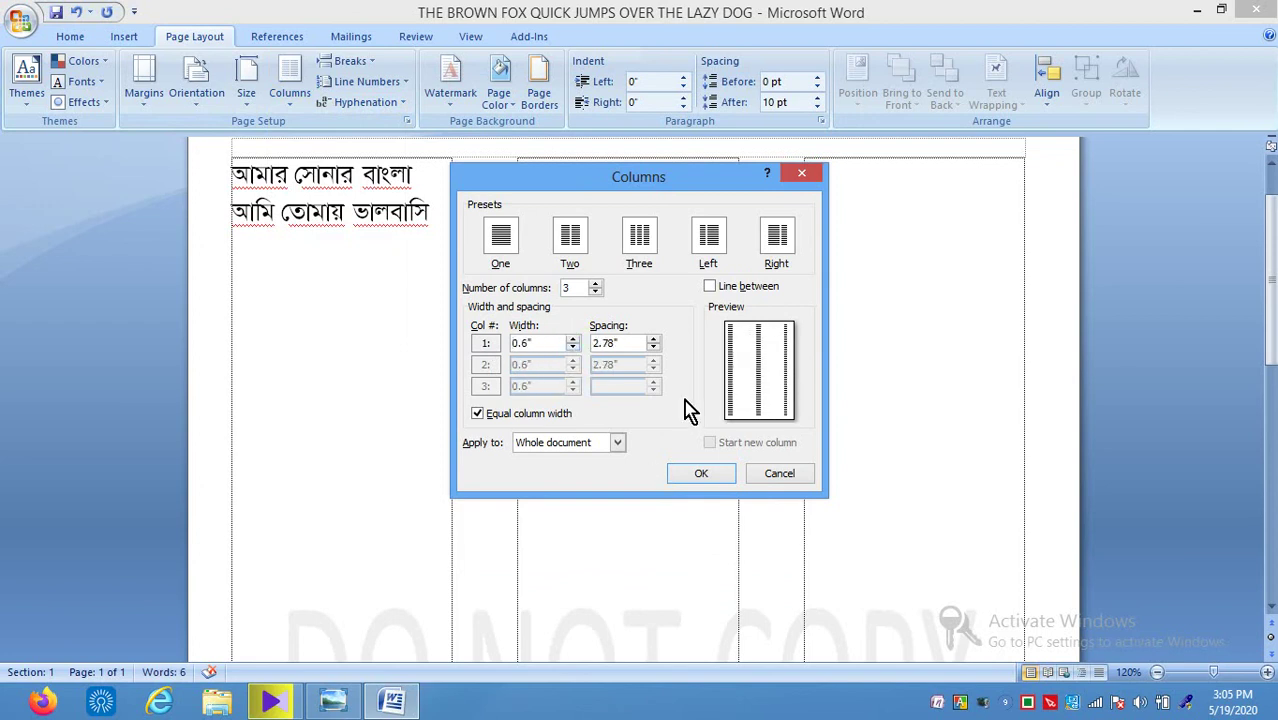
{"action": "left_click", "coordinate": [653, 347]}
{"action": "left_click", "coordinate": [653, 347]}
{"action": "left_click", "coordinate": [653, 347]}
{"action": "left_click", "coordinate": [653, 347]}
{"action": "left_click", "coordinate": [653, 347]}
{"action": "left_click", "coordinate": [653, 347]}
{"action": "left_click", "coordinate": [653, 347]}
{"action": "left_click", "coordinate": [653, 347]}
{"action": "left_click", "coordinate": [653, 347]}
{"action": "left_click", "coordinate": [653, 347]}
{"action": "left_click", "coordinate": [500, 418]}
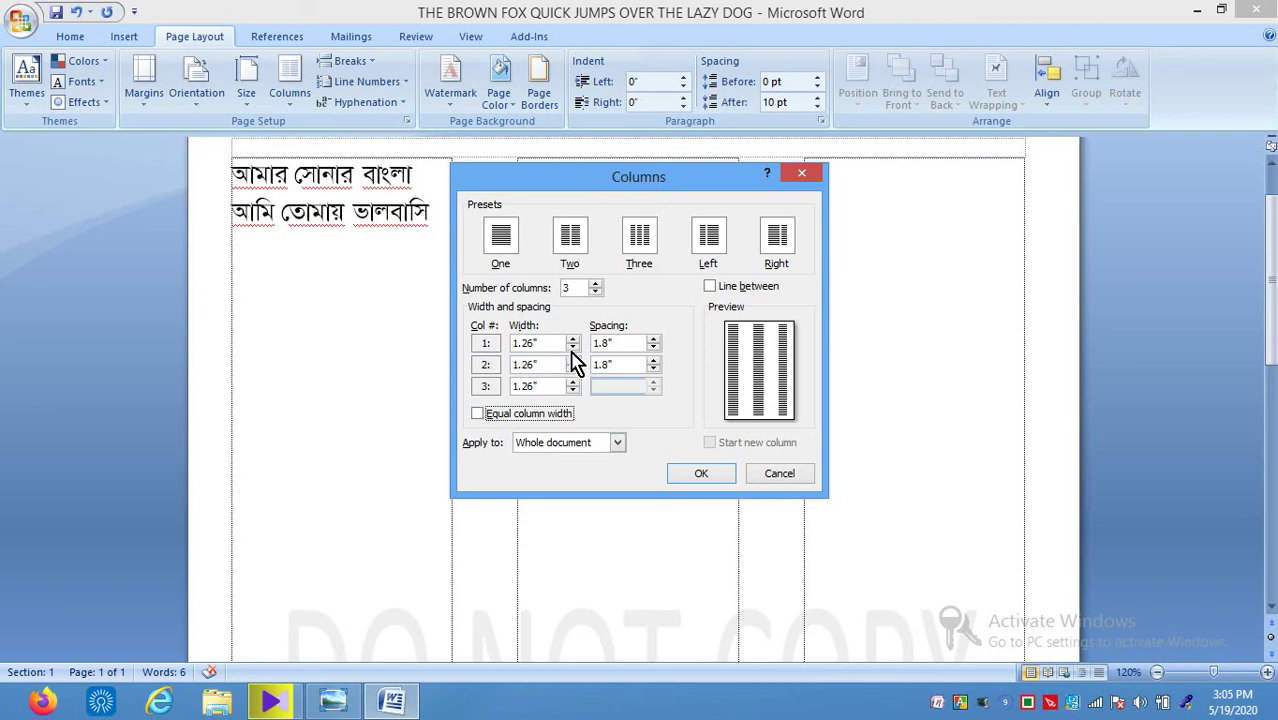
{"action": "left_click", "coordinate": [573, 348]}
{"action": "left_click", "coordinate": [573, 348]}
{"action": "left_click", "coordinate": [573, 348]}
{"action": "left_click", "coordinate": [573, 348]}
{"action": "left_click", "coordinate": [573, 350]}
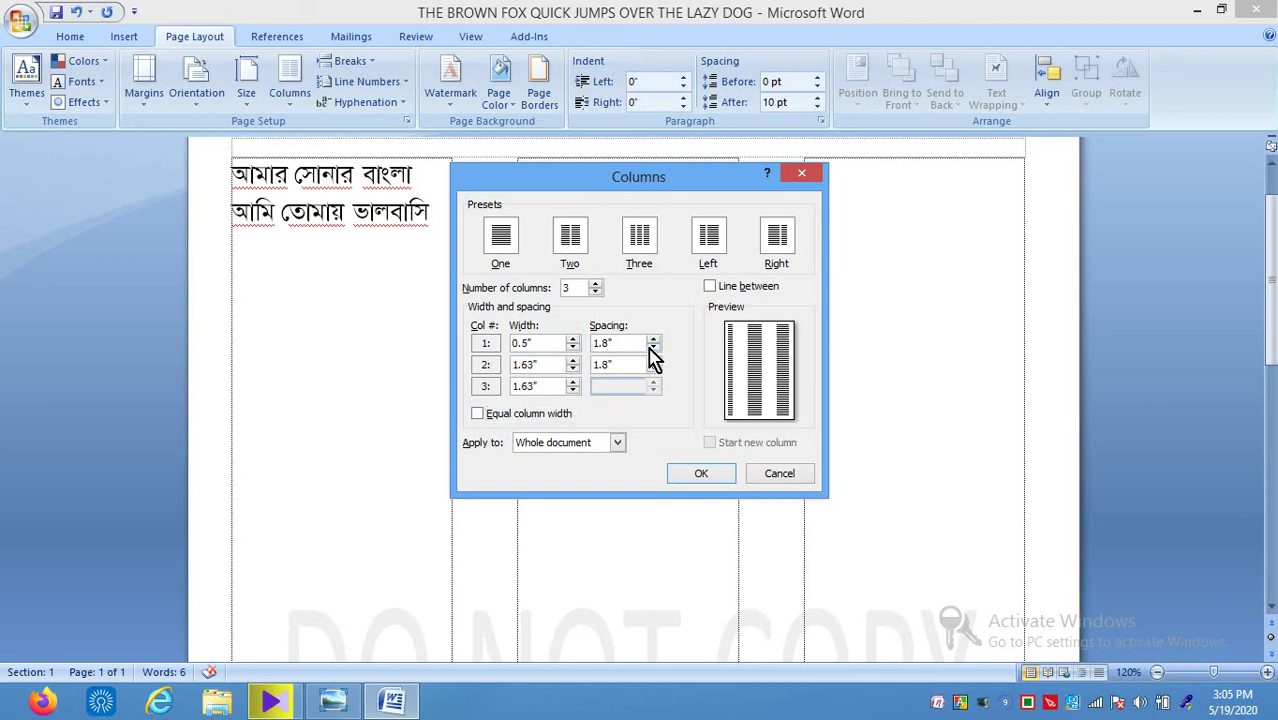
{"action": "left_click", "coordinate": [652, 348]}
{"action": "left_click", "coordinate": [652, 348]}
{"action": "left_click", "coordinate": [652, 348]}
{"action": "left_click", "coordinate": [652, 348]}
{"action": "left_click", "coordinate": [652, 348]}
{"action": "left_click", "coordinate": [652, 348]}
{"action": "left_click", "coordinate": [652, 348]}
{"action": "left_click", "coordinate": [652, 348]}
{"action": "left_click", "coordinate": [652, 348]}
{"action": "left_click", "coordinate": [652, 348]}
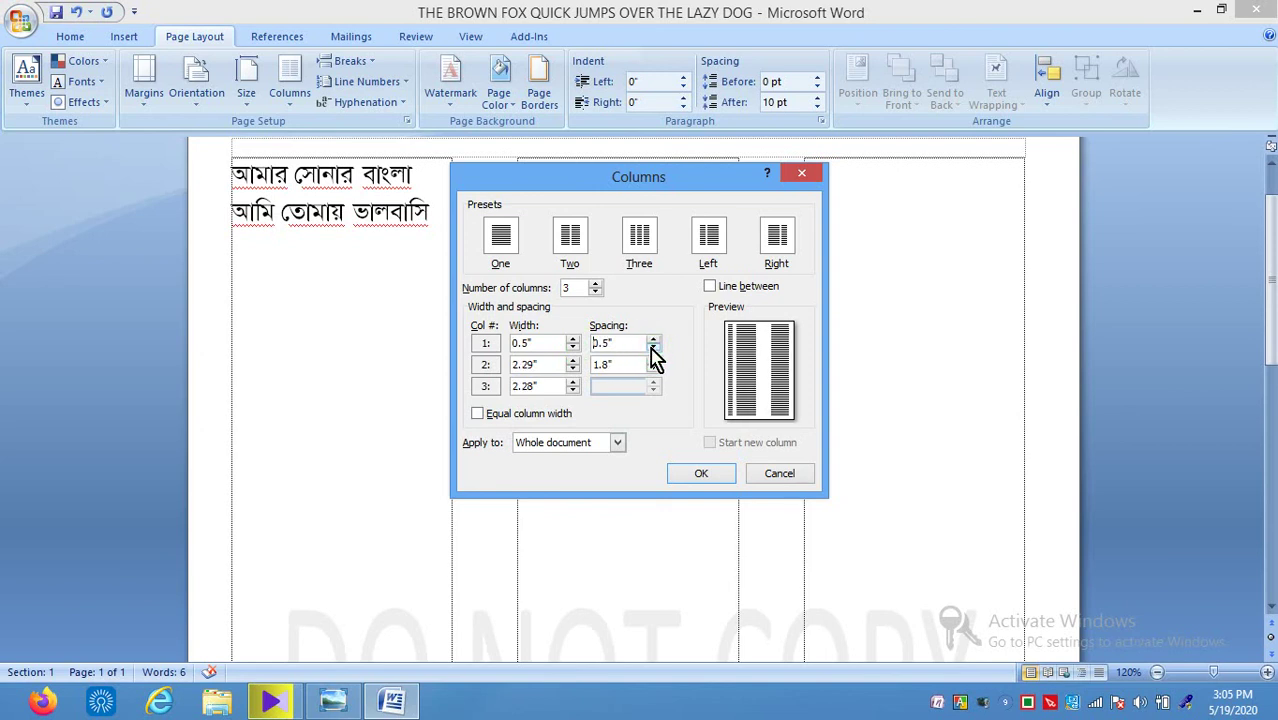
{"action": "left_click", "coordinate": [572, 369]}
{"action": "left_click", "coordinate": [572, 369]}
{"action": "left_click", "coordinate": [572, 369]}
{"action": "left_click", "coordinate": [572, 369]}
{"action": "left_click", "coordinate": [572, 369]}
{"action": "left_click", "coordinate": [572, 369]}
{"action": "left_click", "coordinate": [572, 369]}
{"action": "left_click", "coordinate": [572, 369]}
{"action": "left_click", "coordinate": [572, 369]}
{"action": "left_click", "coordinate": [572, 369]}
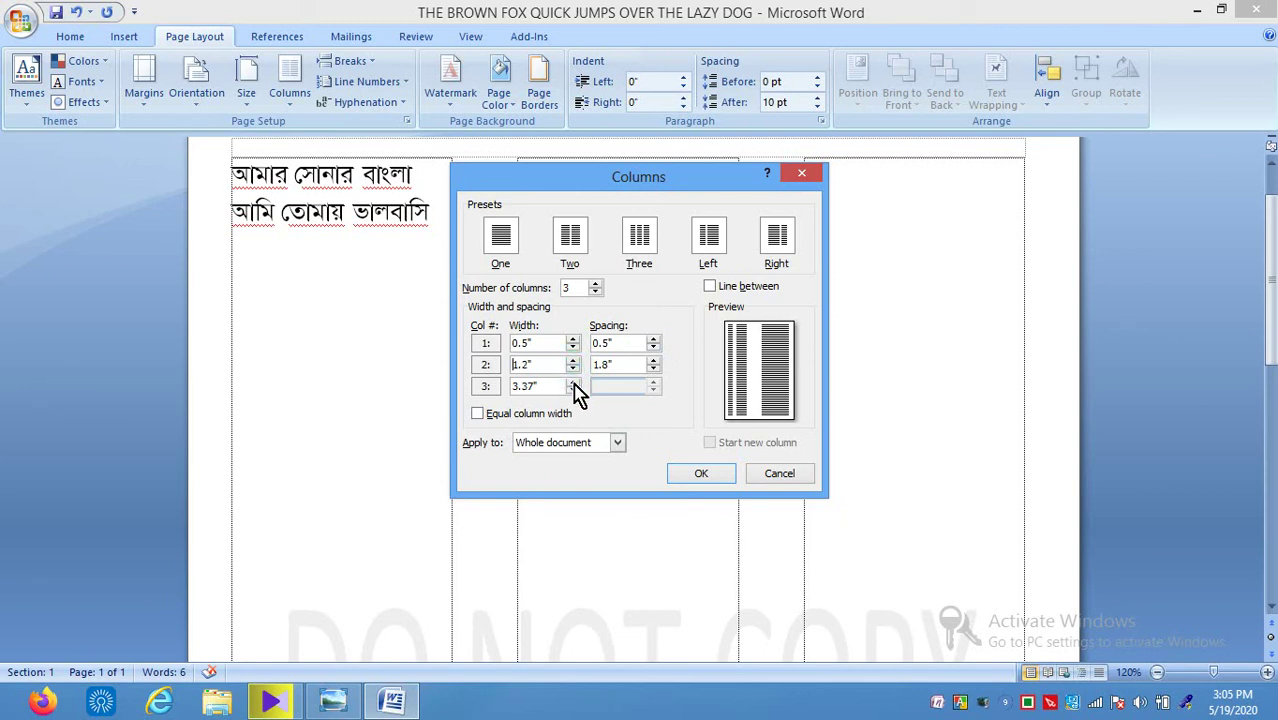
{"action": "left_click", "coordinate": [572, 390]}
{"action": "left_click", "coordinate": [572, 390]}
{"action": "left_click", "coordinate": [572, 390]}
{"action": "left_click", "coordinate": [572, 390]}
{"action": "left_click", "coordinate": [572, 390]}
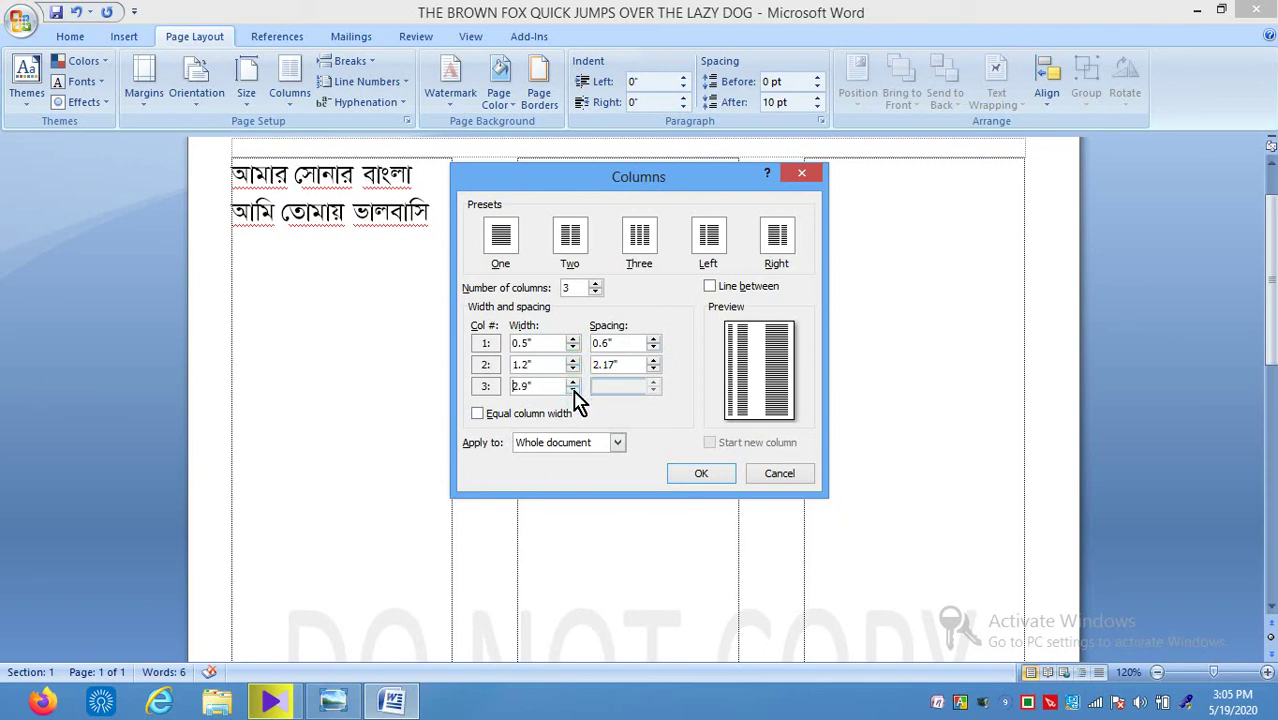
{"action": "key", "text": "Return"}
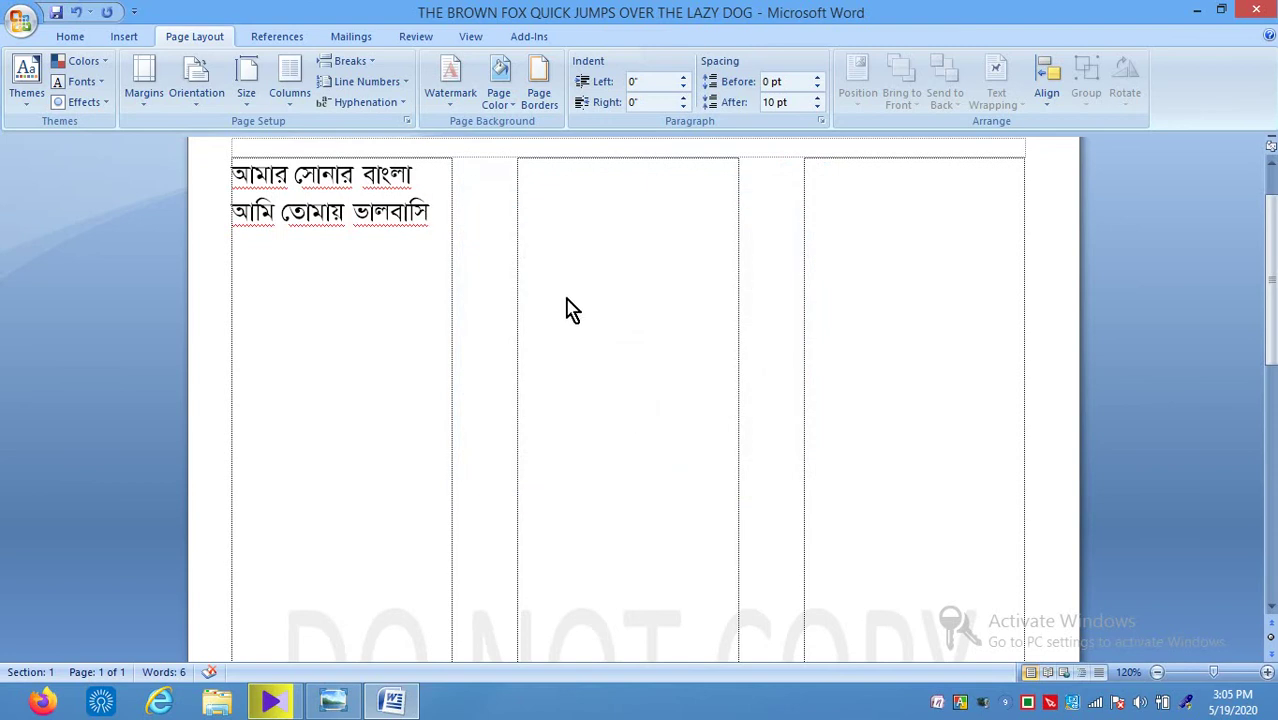
Turn off equal column widths and set the first column to 1.2 inches.
{"action": "left_click", "coordinate": [292, 98]}
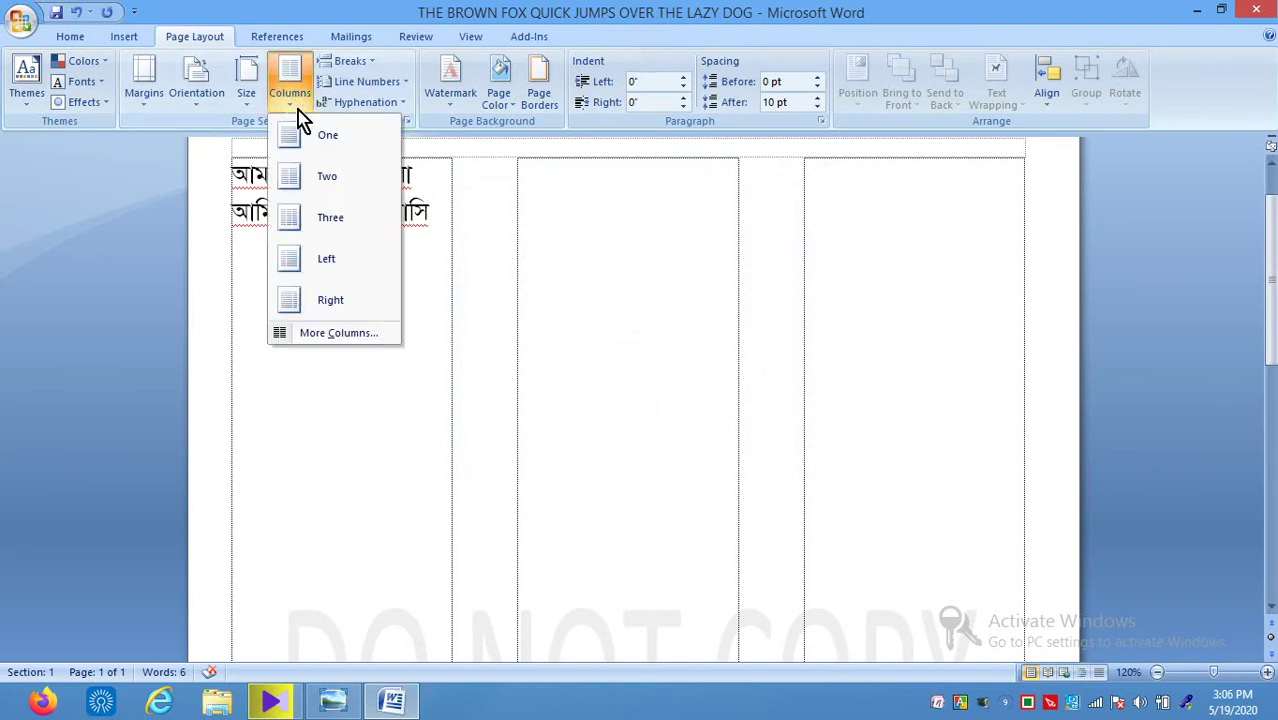
{"action": "left_click", "coordinate": [325, 333]}
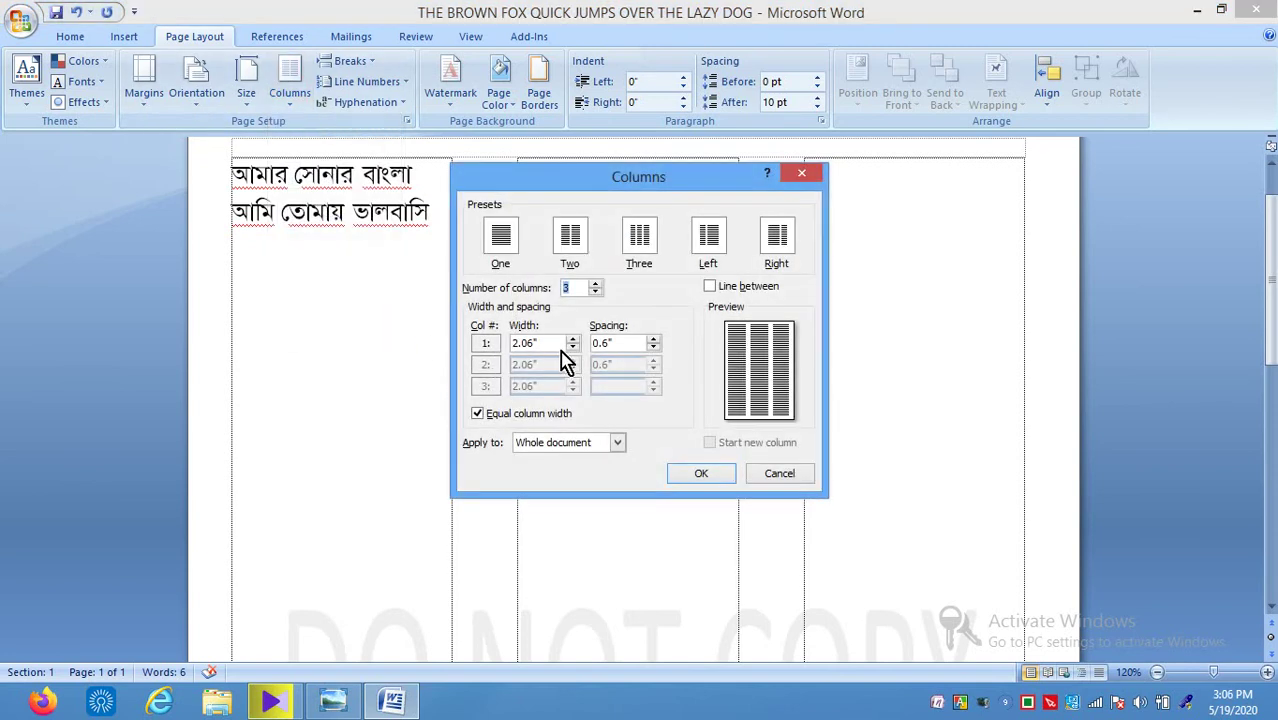
{"action": "left_click", "coordinate": [500, 420]}
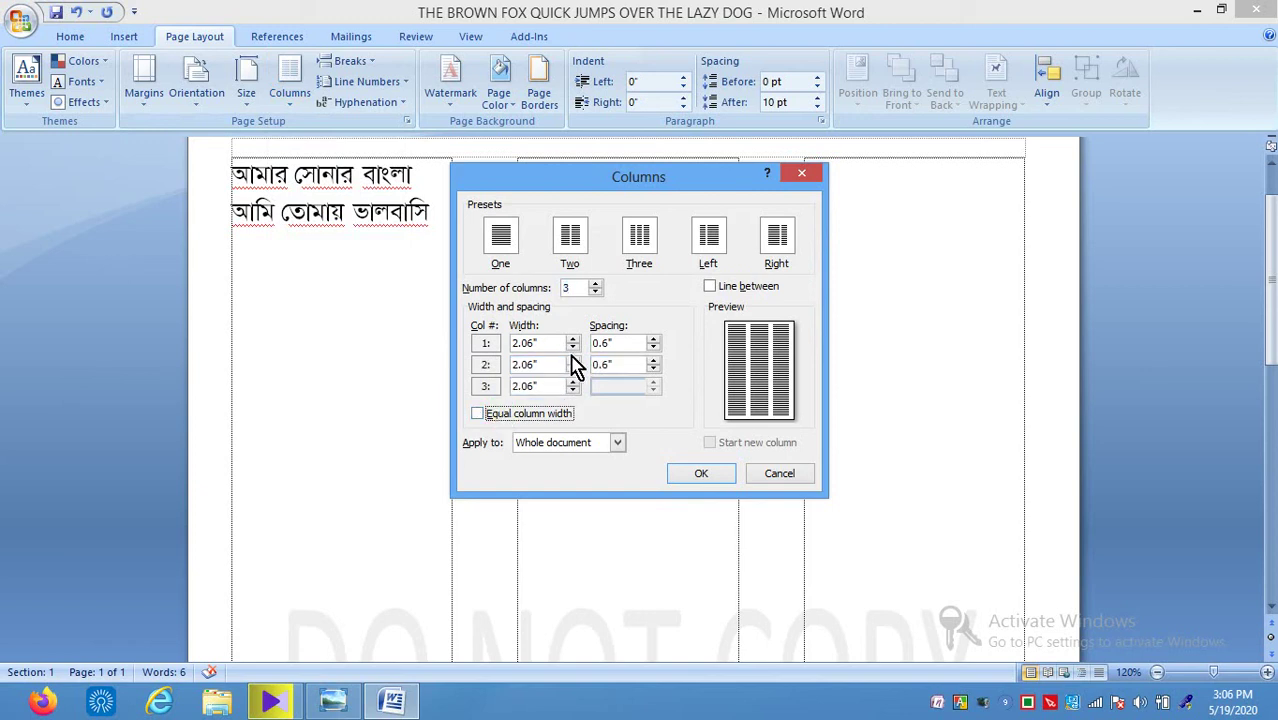
{"action": "left_click", "coordinate": [573, 347]}
{"action": "left_click", "coordinate": [573, 347]}
{"action": "left_click", "coordinate": [573, 348]}
{"action": "left_click", "coordinate": [573, 348]}
{"action": "left_click", "coordinate": [573, 348]}
{"action": "left_click", "coordinate": [573, 348]}
{"action": "left_click", "coordinate": [573, 347]}
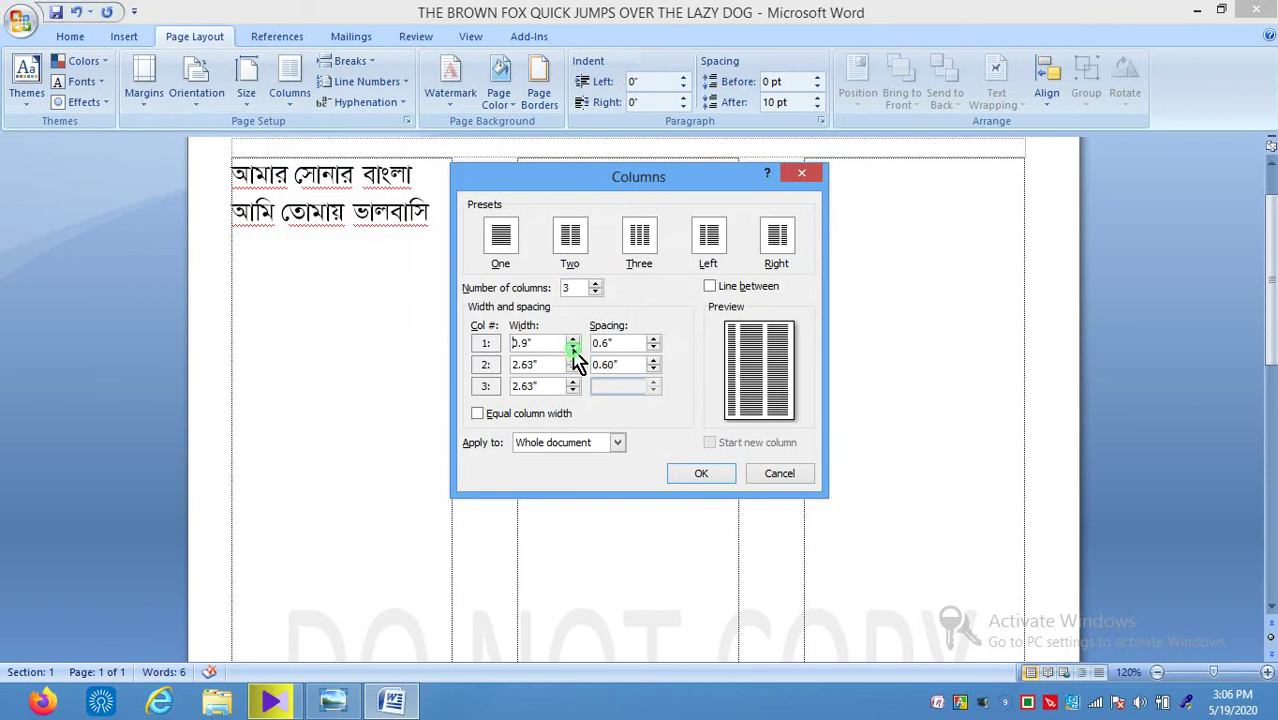
{"action": "left_click", "coordinate": [574, 340]}
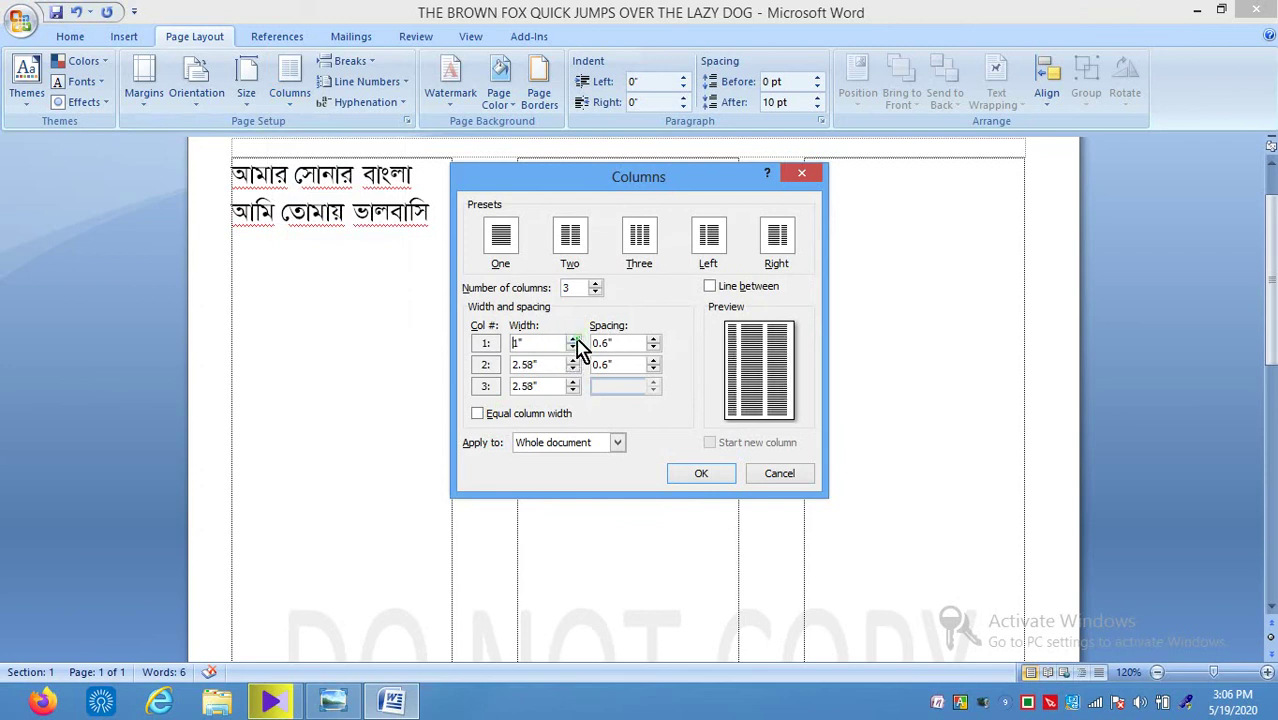
{"action": "left_click", "coordinate": [574, 340]}
{"action": "left_click", "coordinate": [574, 340]}
Keep a 0.6-inch gap after the first column and apply the unequal columns.
{"action": "left_click", "coordinate": [652, 348]}
{"action": "left_click", "coordinate": [652, 348]}
{"action": "left_click", "coordinate": [652, 348]}
{"action": "left_click", "coordinate": [652, 348]}
{"action": "left_click", "coordinate": [652, 348]}
{"action": "left_click", "coordinate": [652, 348]}
{"action": "left_click", "coordinate": [654, 341]}
{"action": "left_click", "coordinate": [654, 341]}
{"action": "left_click", "coordinate": [654, 341]}
{"action": "left_click", "coordinate": [654, 341]}
{"action": "left_click", "coordinate": [654, 341]}
{"action": "left_click", "coordinate": [654, 341]}
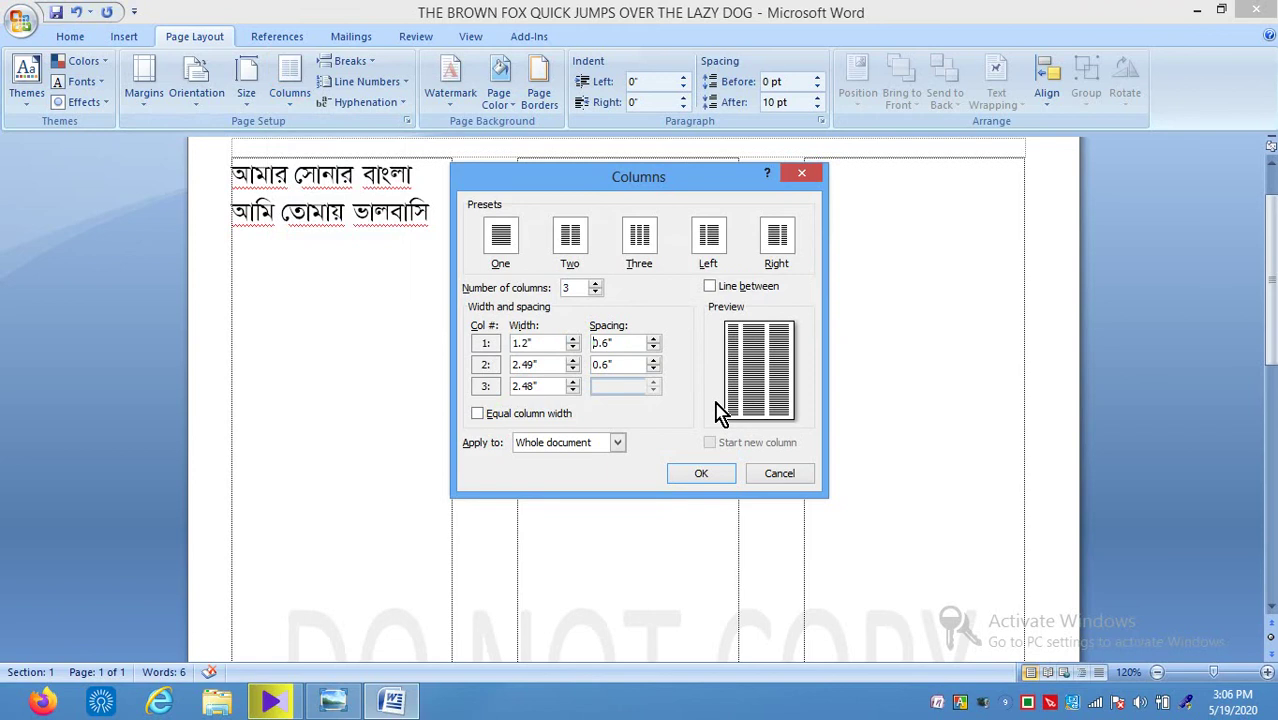
{"action": "left_click", "coordinate": [698, 473]}
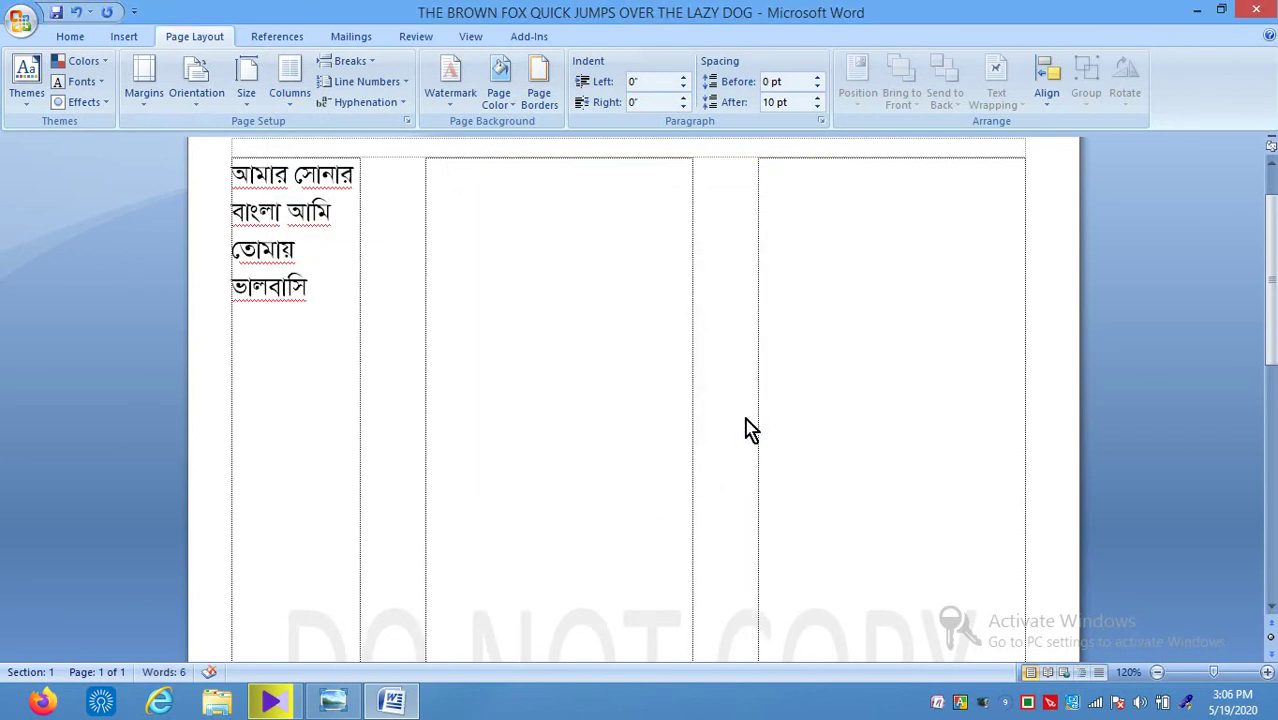
Undo the unequal widths, choose two columns, then show the Thank you for Watching Video image.
{"action": "key", "text": "ctrl+z"}
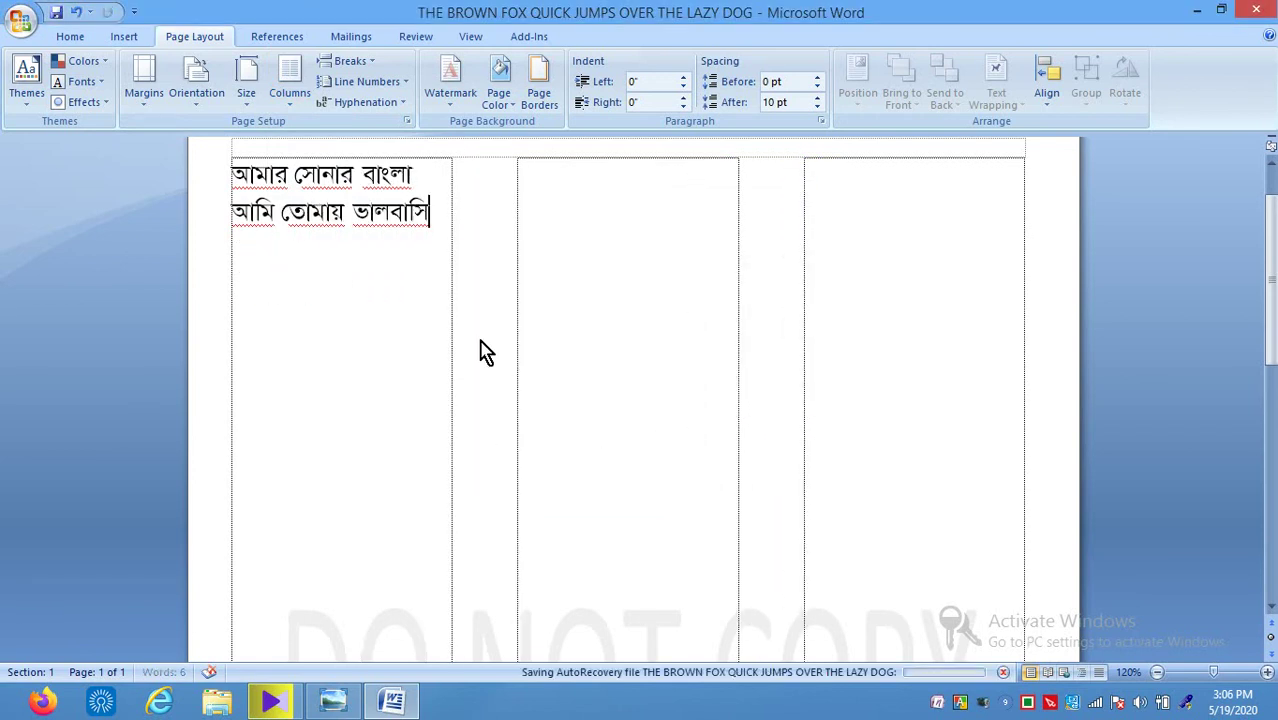
{"action": "left_click", "coordinate": [291, 100]}
{"action": "left_click", "coordinate": [292, 100]}
{"action": "left_click", "coordinate": [292, 100]}
{"action": "left_click", "coordinate": [292, 100]}
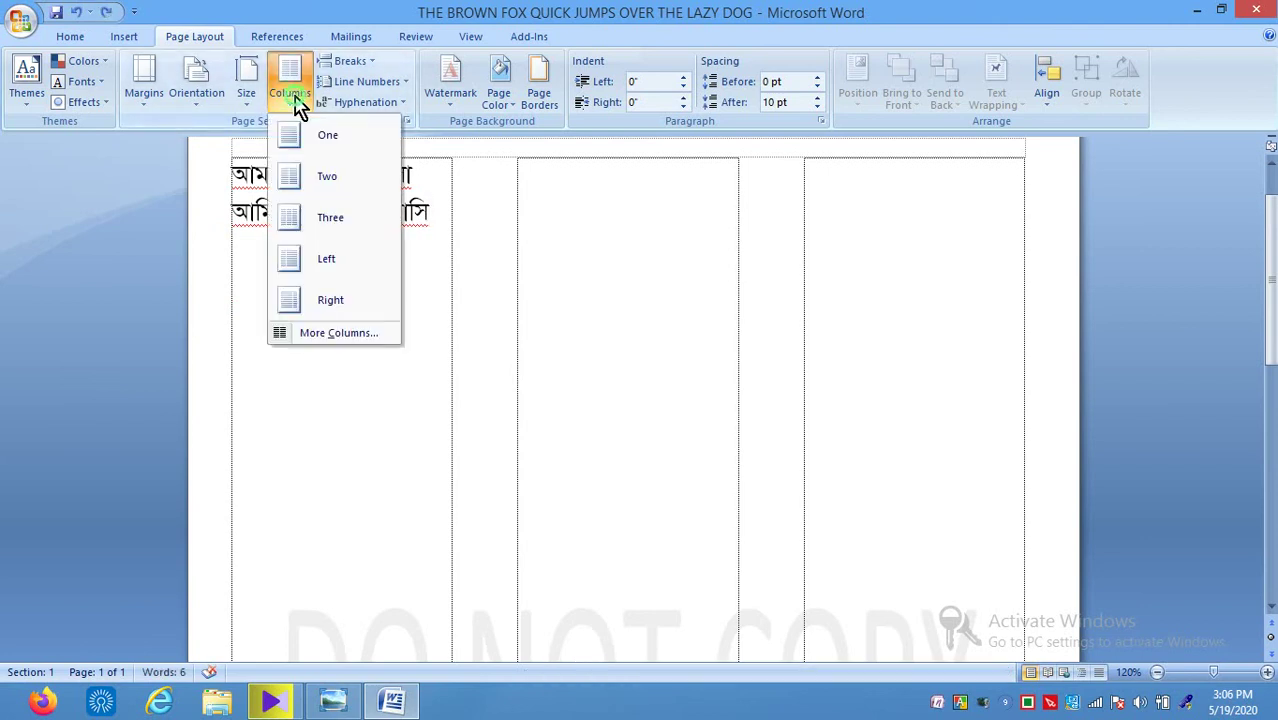
{"action": "left_click", "coordinate": [308, 185]}
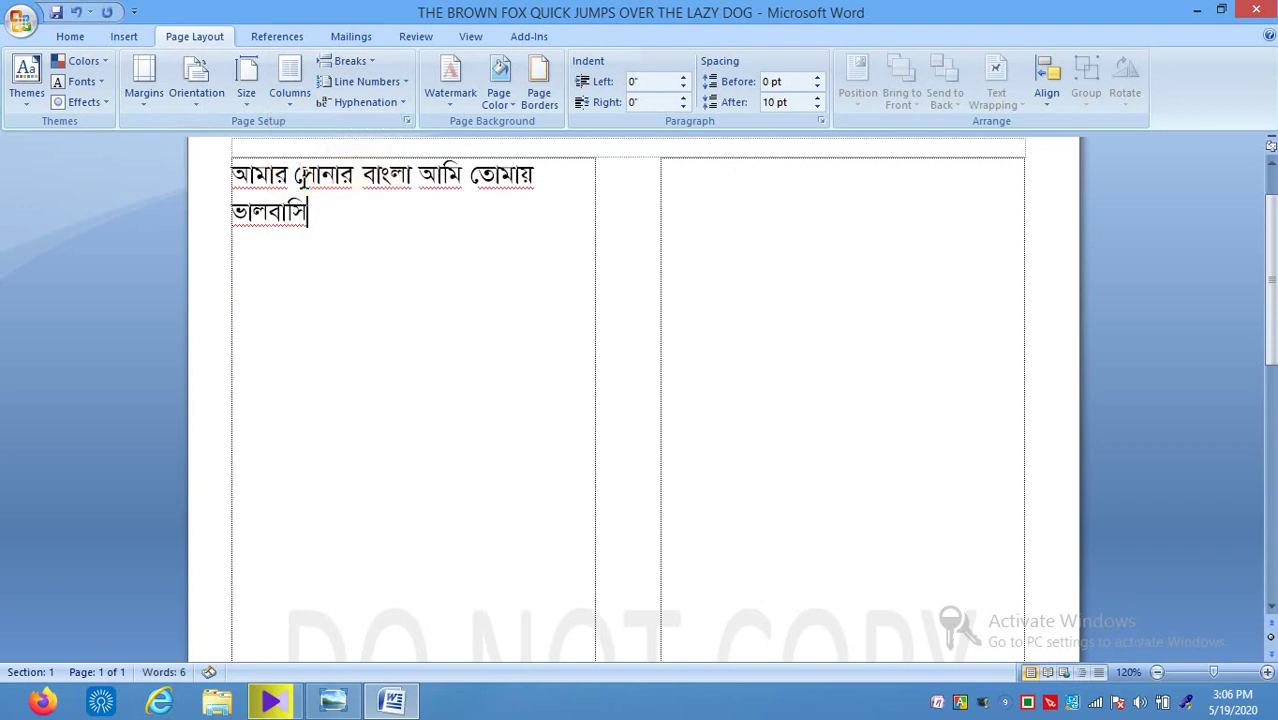
{"action": "left_click", "coordinate": [570, 326]}
{"action": "left_click", "coordinate": [333, 701]}
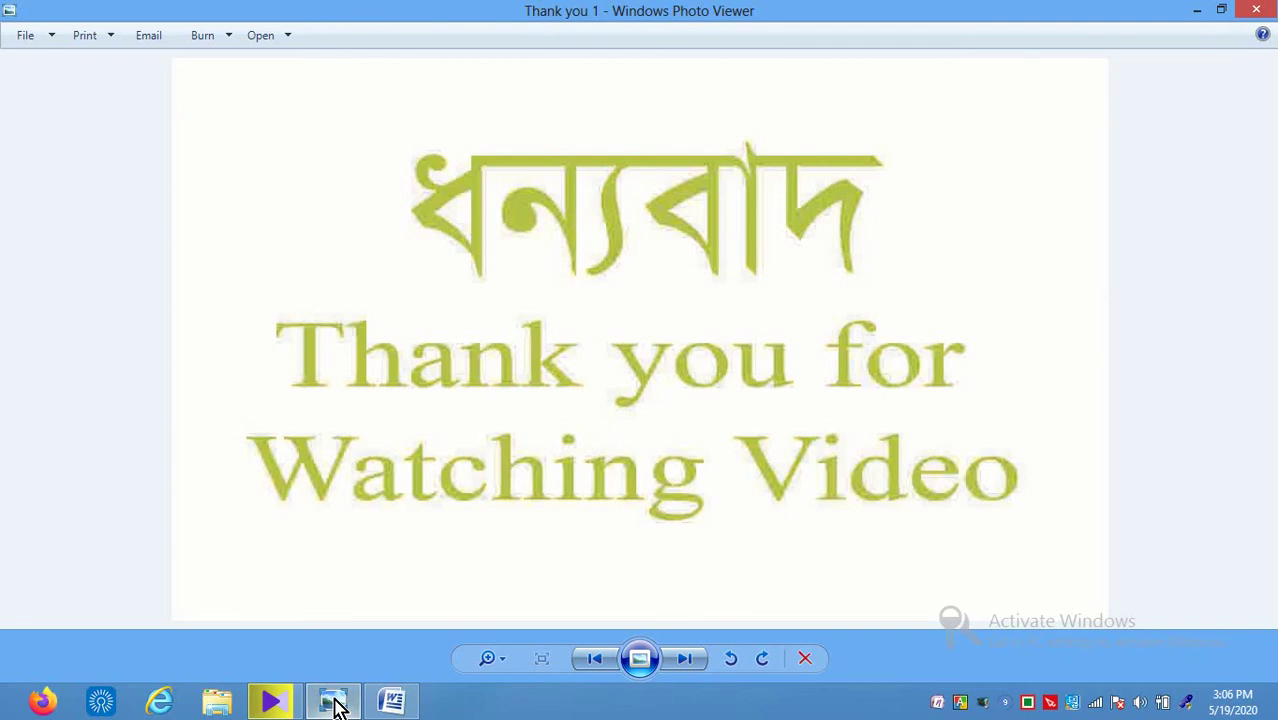